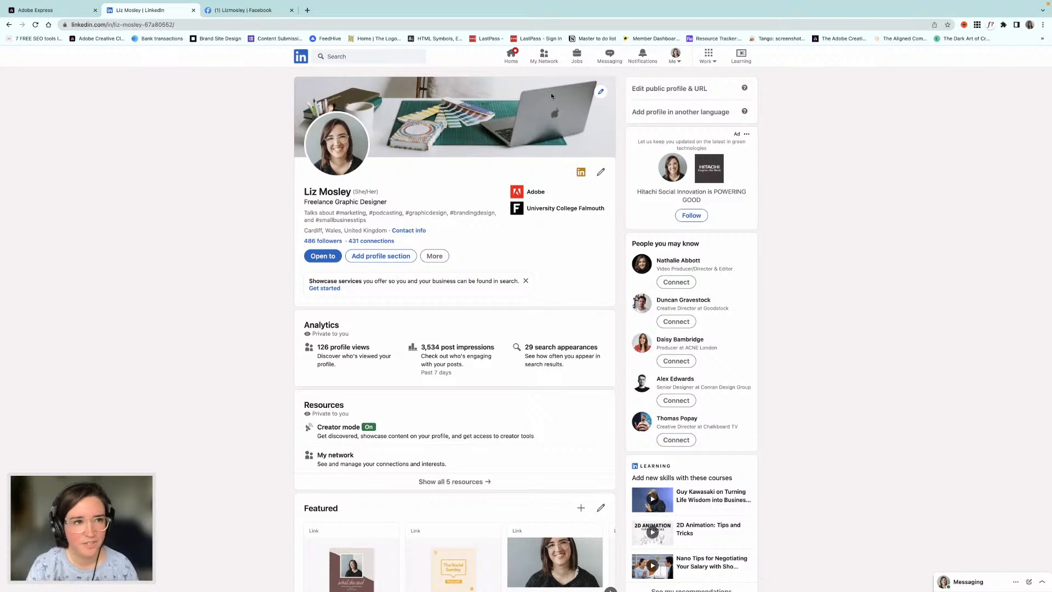
Check the cover images on the Facebook page and the LinkedIn profile, and return to Adobe Express.
{"action": "left_click", "coordinate": [268, 10]}
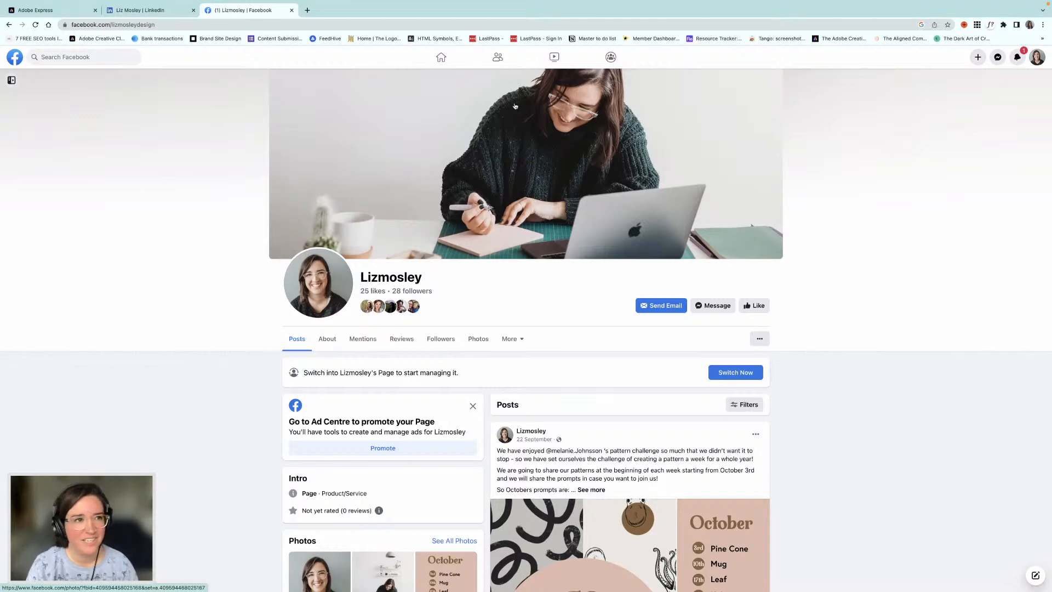
{"action": "left_click", "coordinate": [164, 12]}
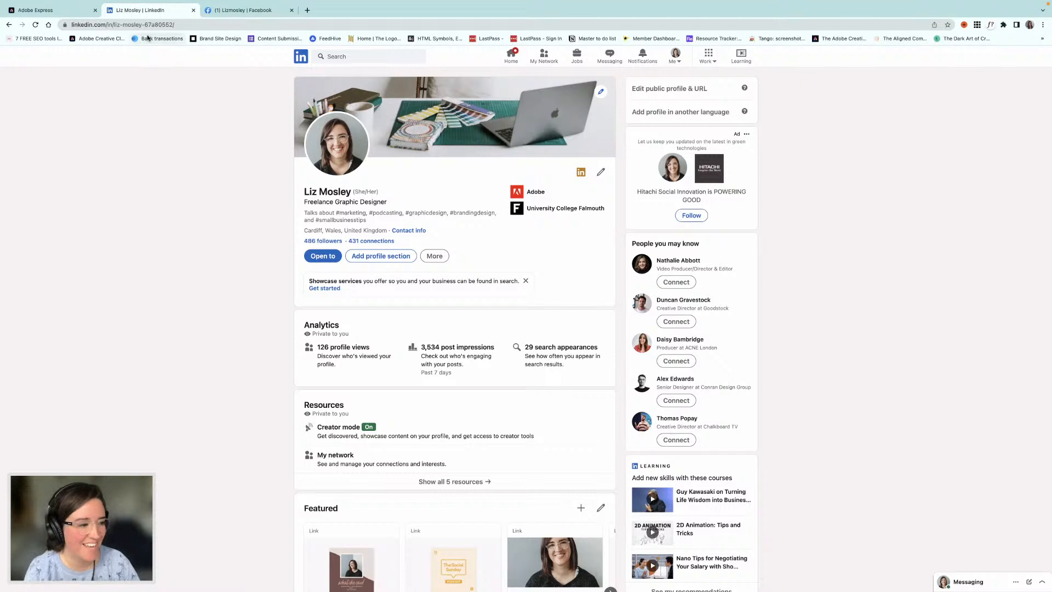
{"action": "left_click", "coordinate": [48, 13]}
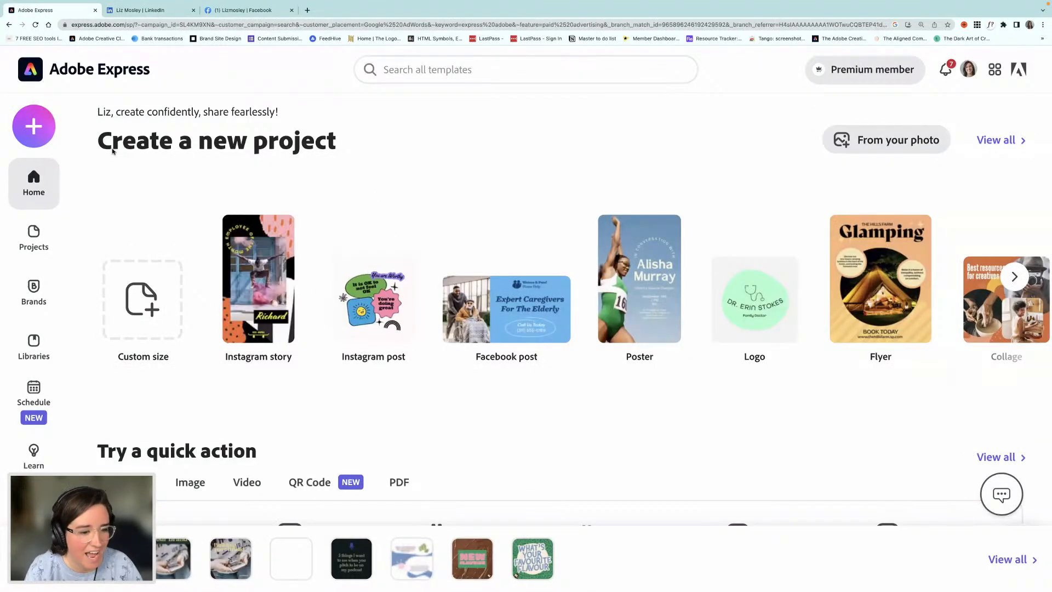
{"action": "left_click", "coordinate": [34, 128]}
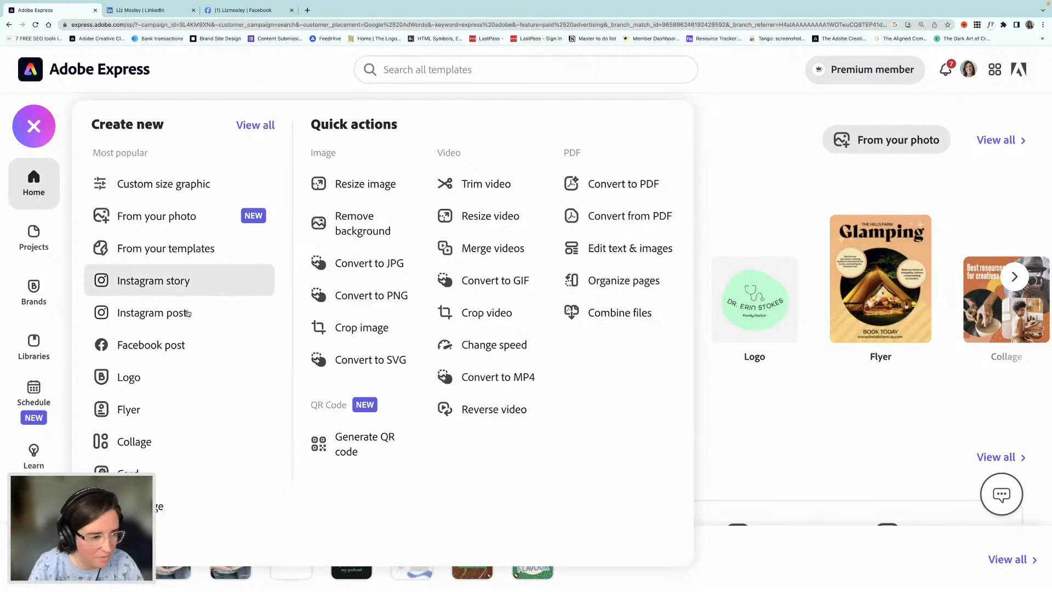
{"action": "left_click", "coordinate": [450, 69]}
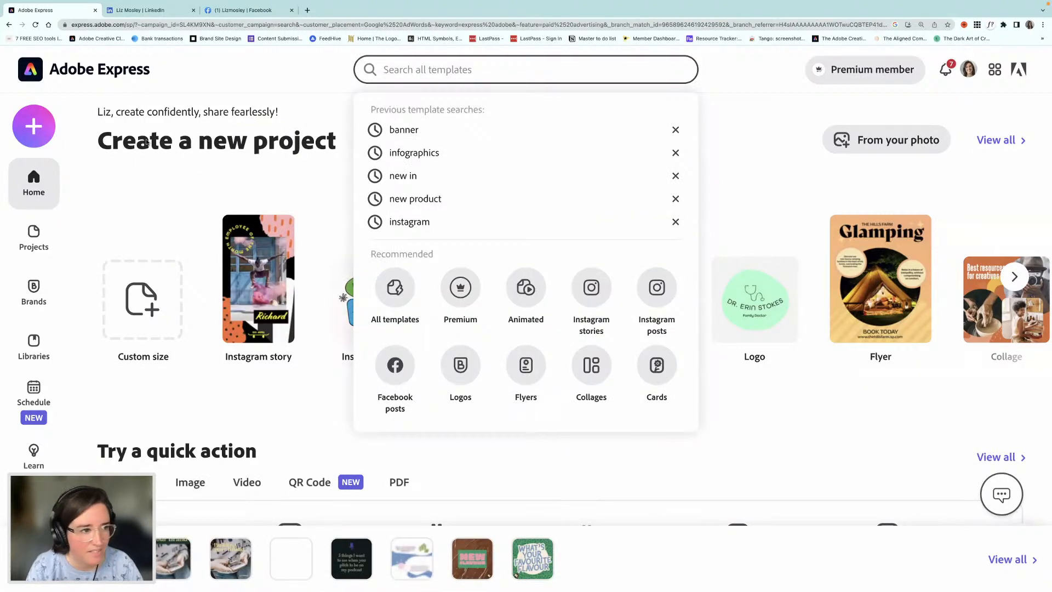
{"action": "left_click", "coordinate": [41, 122]}
Create a new blank project using the 1536 x 396 LinkedIn profile cover size from the social profile presets.
{"action": "left_click", "coordinate": [34, 128]}
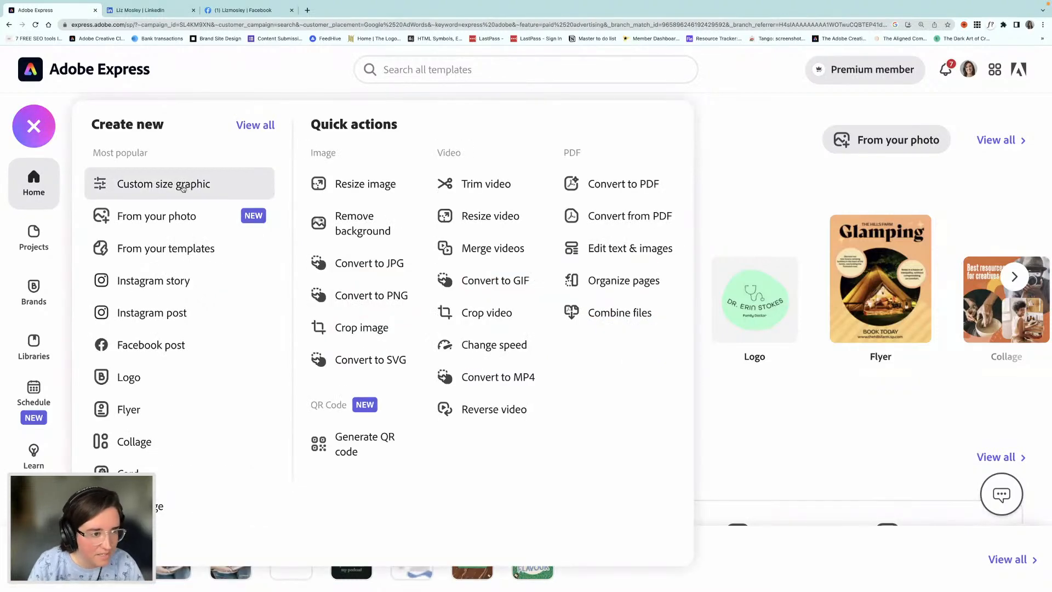
{"action": "left_click", "coordinate": [185, 187]}
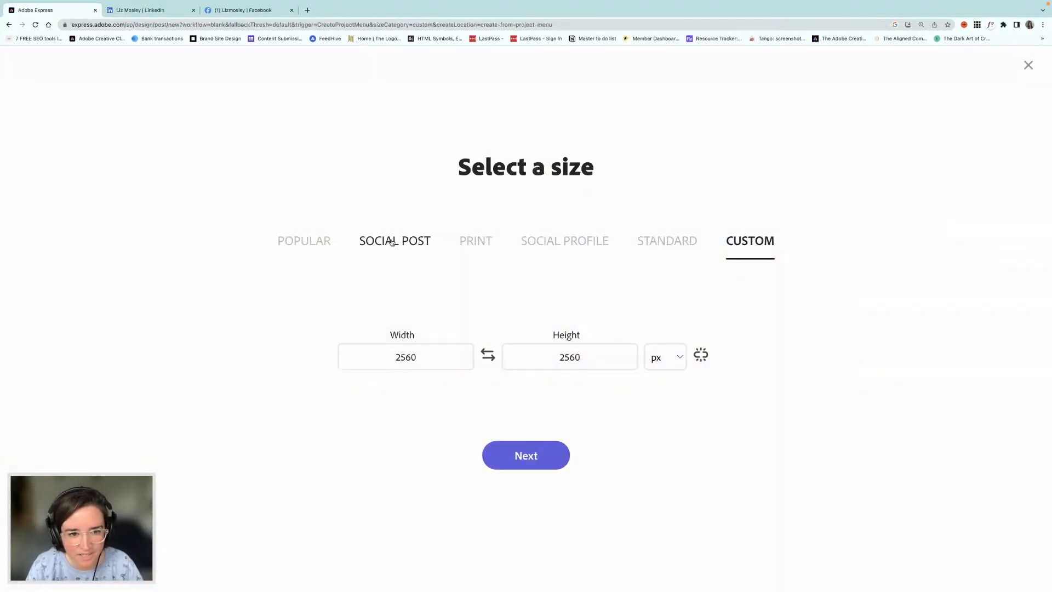
{"action": "left_click", "coordinate": [553, 244]}
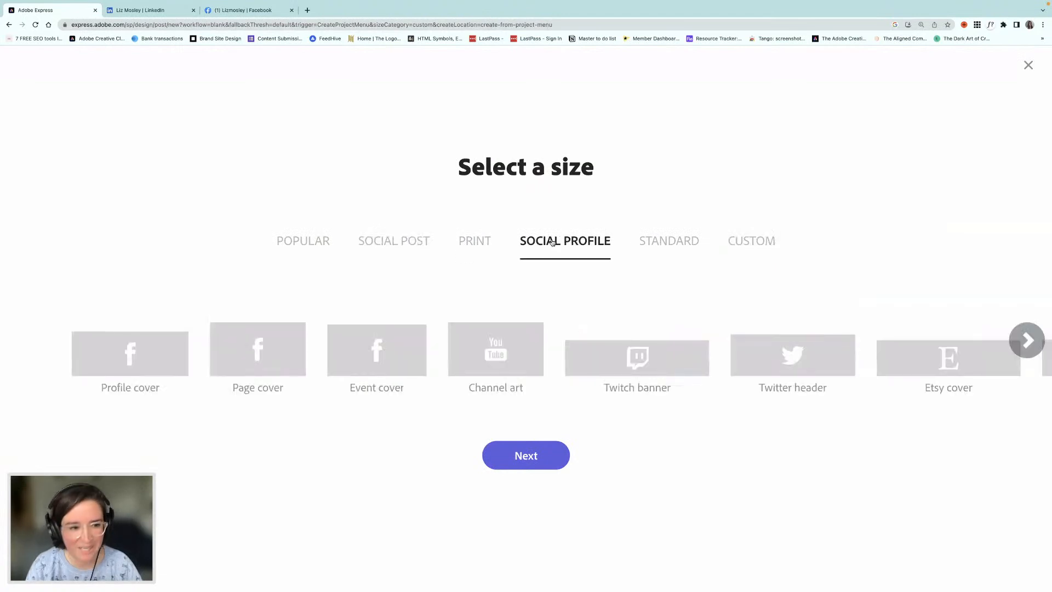
{"action": "left_click", "coordinate": [638, 356]}
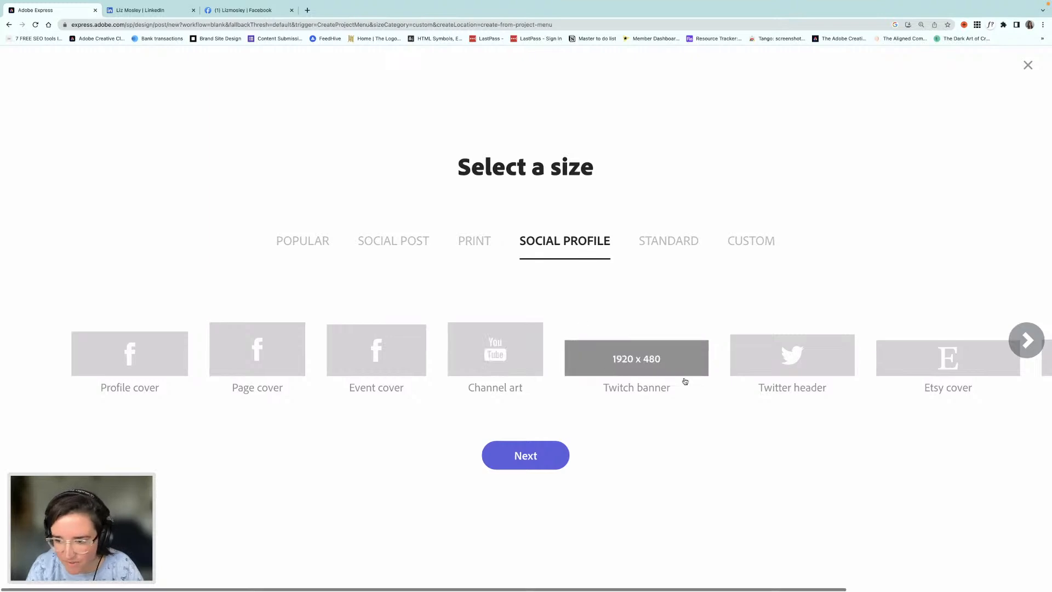
{"action": "scroll", "coordinate": [685, 381], "scroll_direction": "right", "scroll_amount": 3}
{"action": "scroll", "coordinate": [685, 381], "scroll_direction": "right", "scroll_amount": 3}
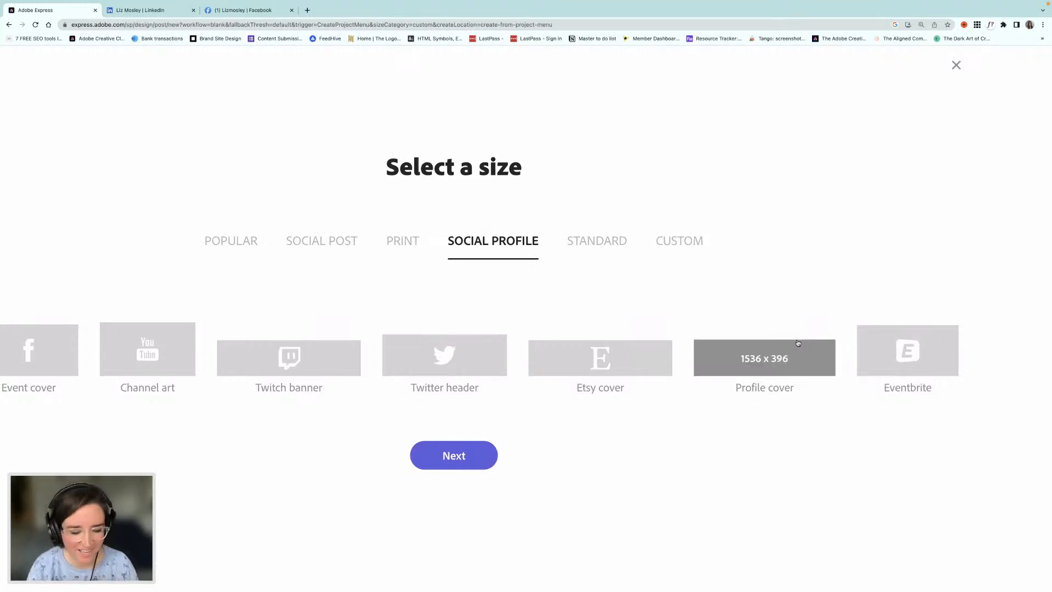
{"action": "left_click", "coordinate": [766, 360]}
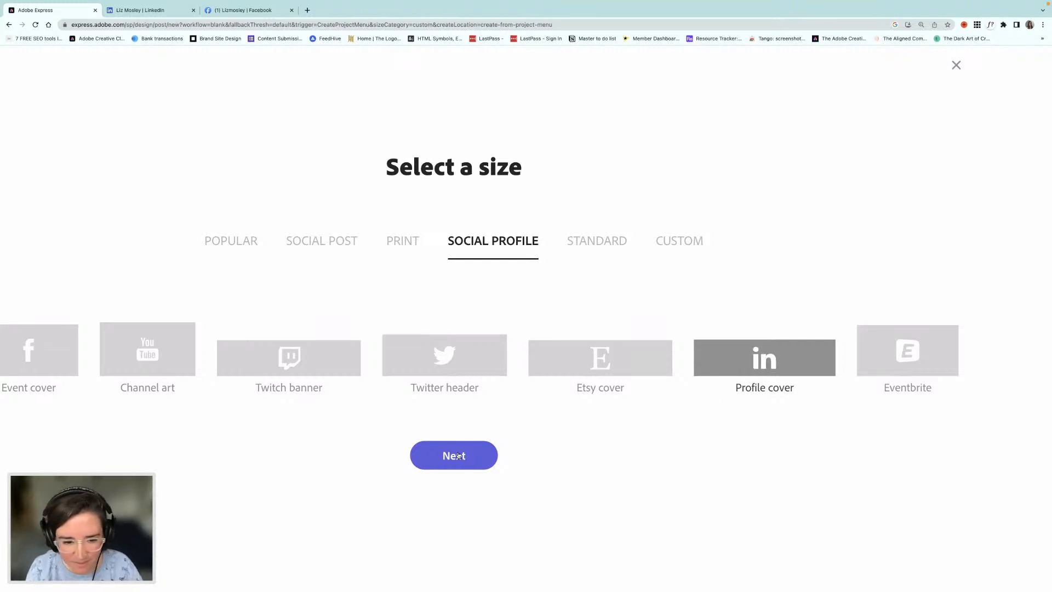
{"action": "left_click", "coordinate": [456, 453]}
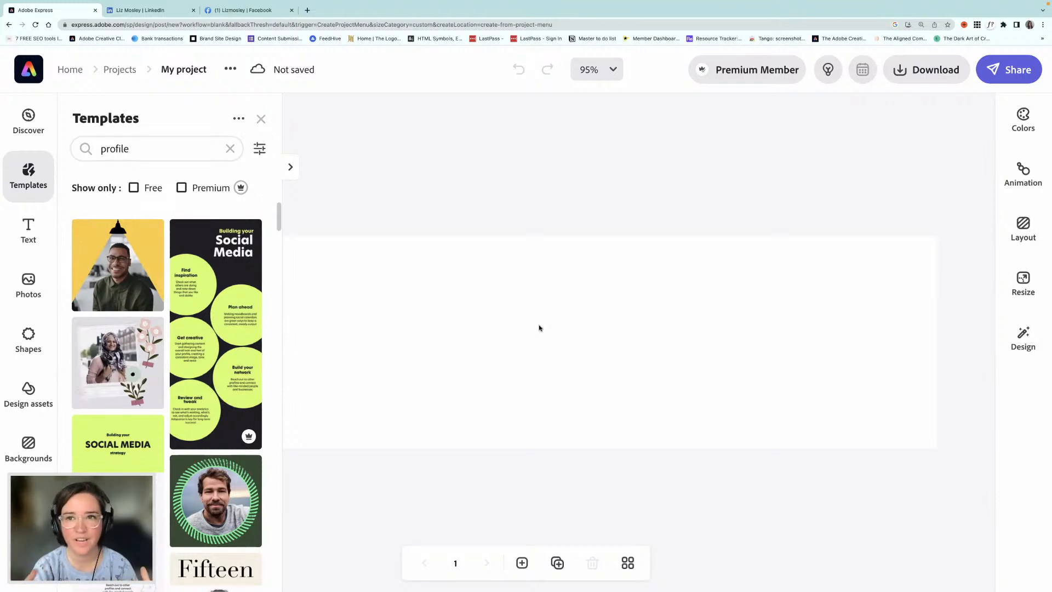
Check the banner layout on the LinkedIn profile, and return to the blank Adobe Express project with the templates closed.
{"action": "left_click", "coordinate": [158, 14]}
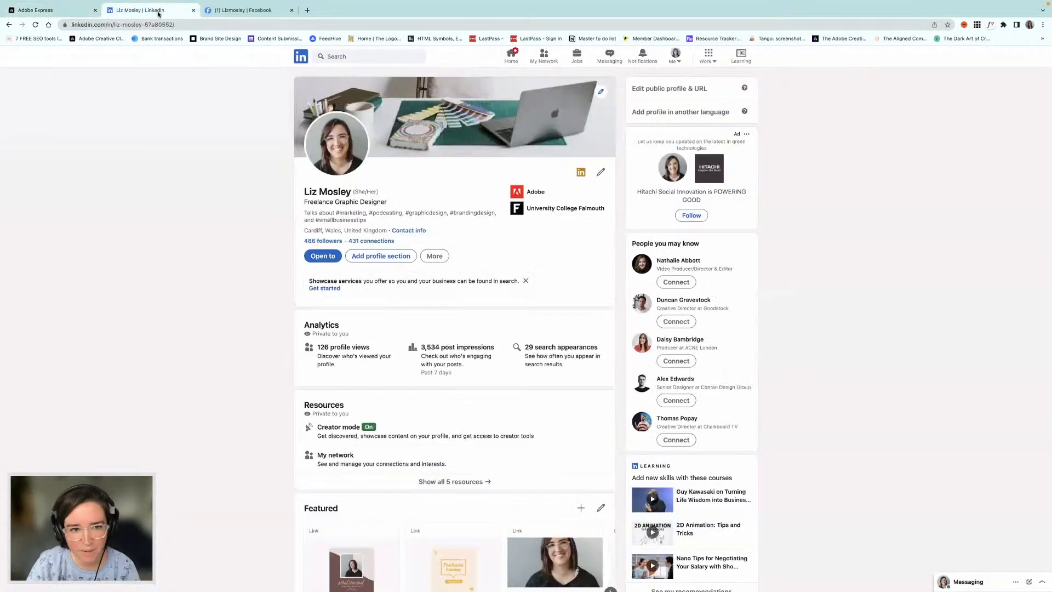
{"action": "left_click", "coordinate": [64, 15]}
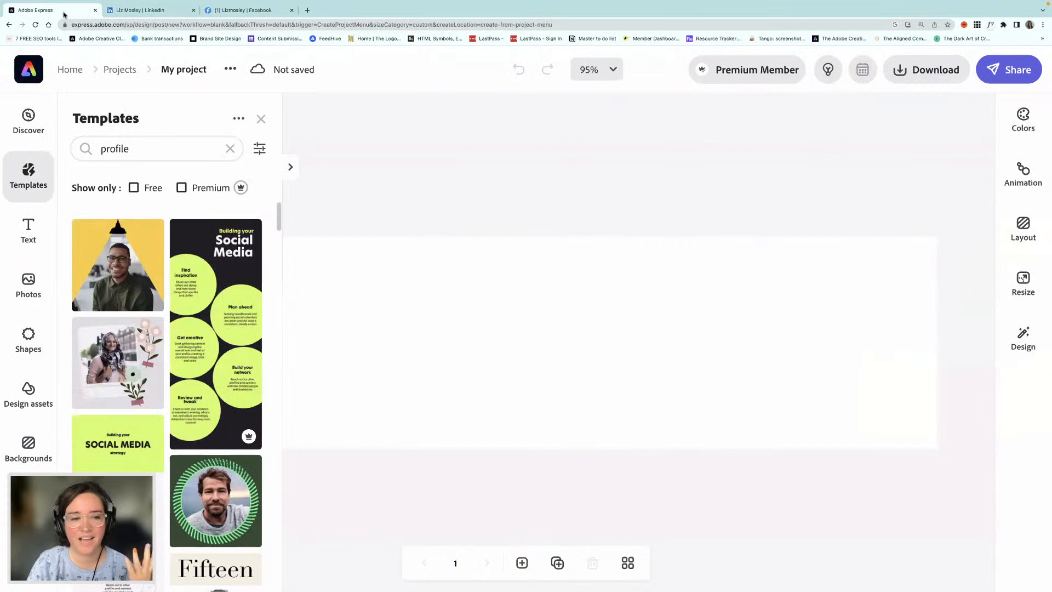
{"action": "left_click", "coordinate": [261, 119]}
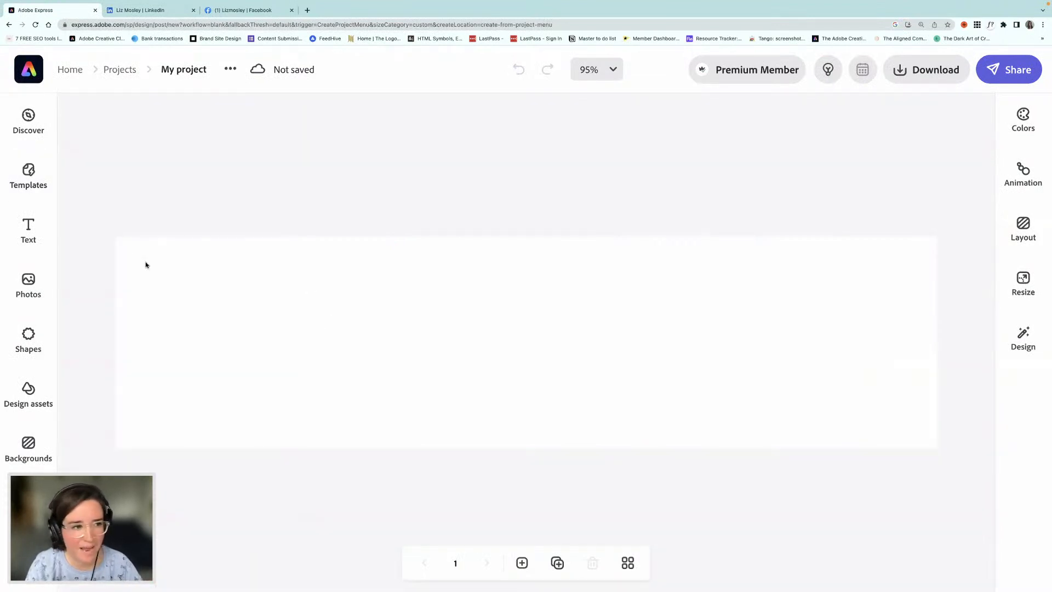
Upload the illustrated portrait JPG from the Desktop folder onto the blank banner.
{"action": "left_click", "coordinate": [28, 284]}
{"action": "left_click", "coordinate": [175, 161]}
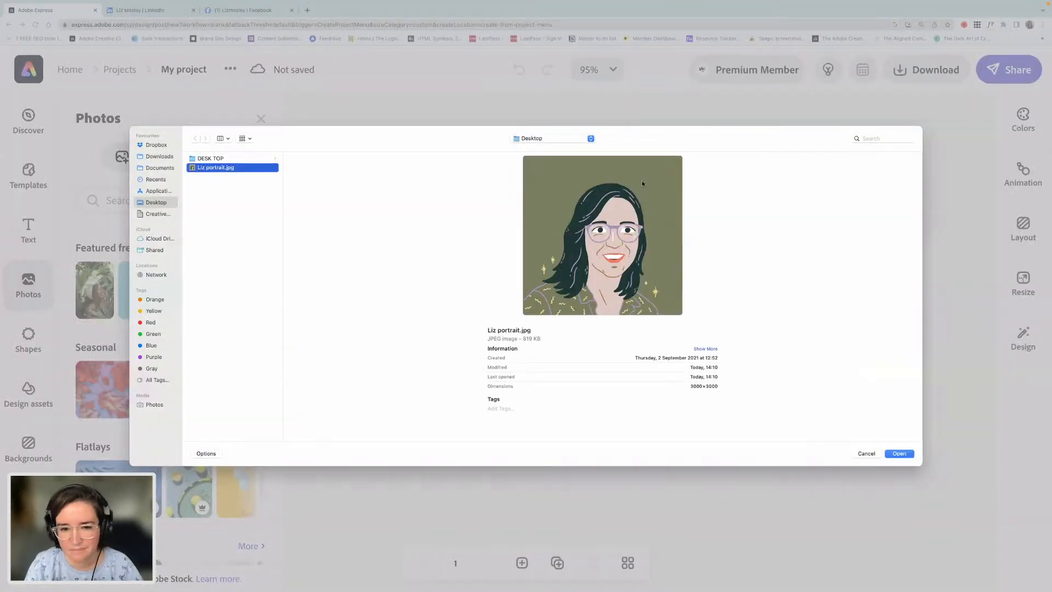
{"action": "left_click", "coordinate": [899, 454]}
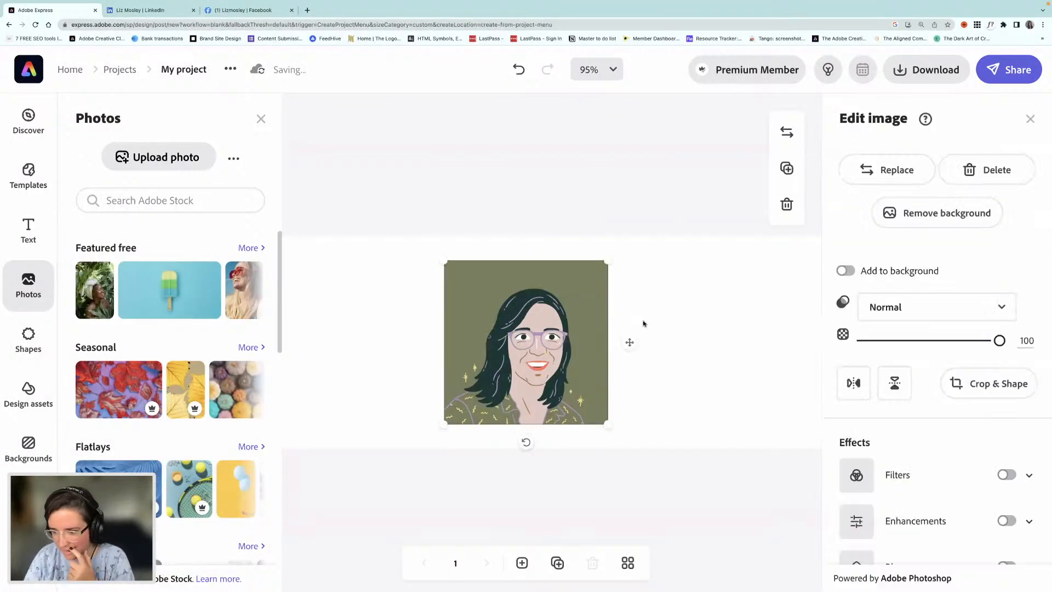
Crop the portrait to a circle shape and move it slightly left of the banner's centre.
{"action": "scroll", "coordinate": [855, 364], "scroll_direction": "down", "scroll_amount": 1}
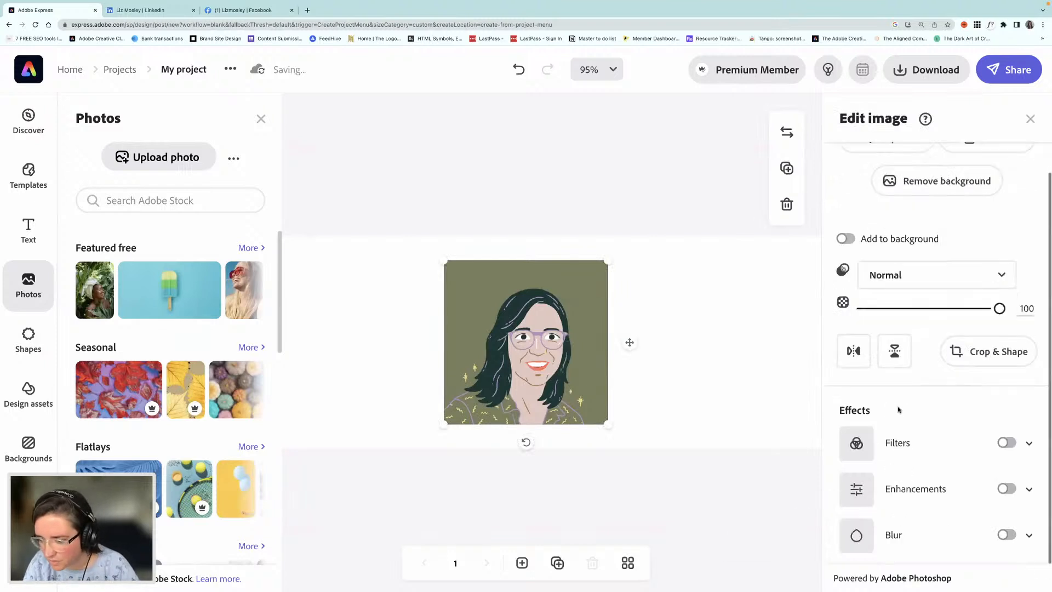
{"action": "left_click", "coordinate": [977, 354]}
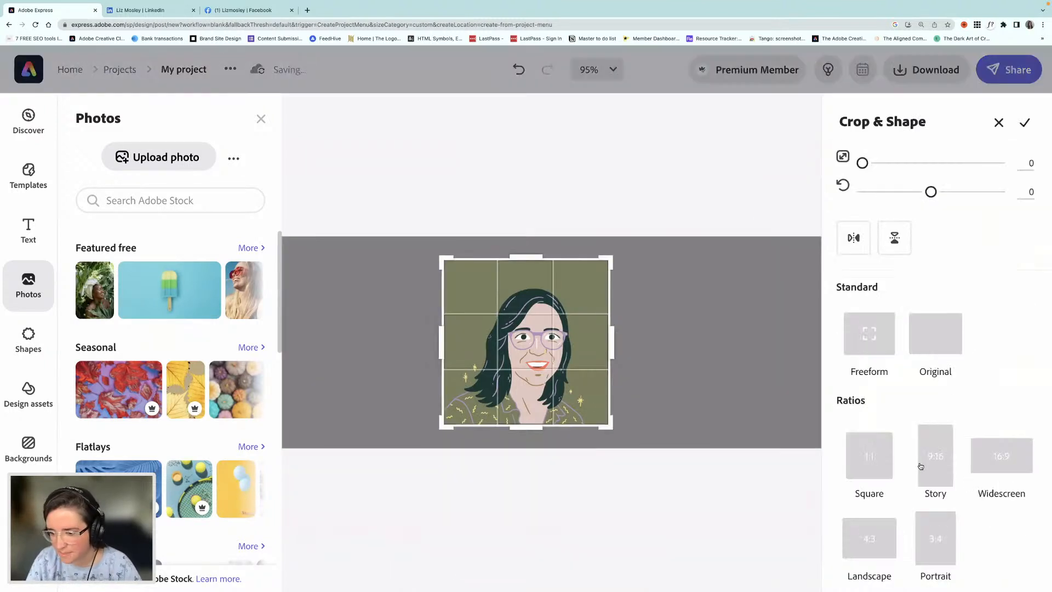
{"action": "scroll", "coordinate": [920, 463], "scroll_direction": "down", "scroll_amount": 2}
{"action": "scroll", "coordinate": [904, 463], "scroll_direction": "down", "scroll_amount": 3}
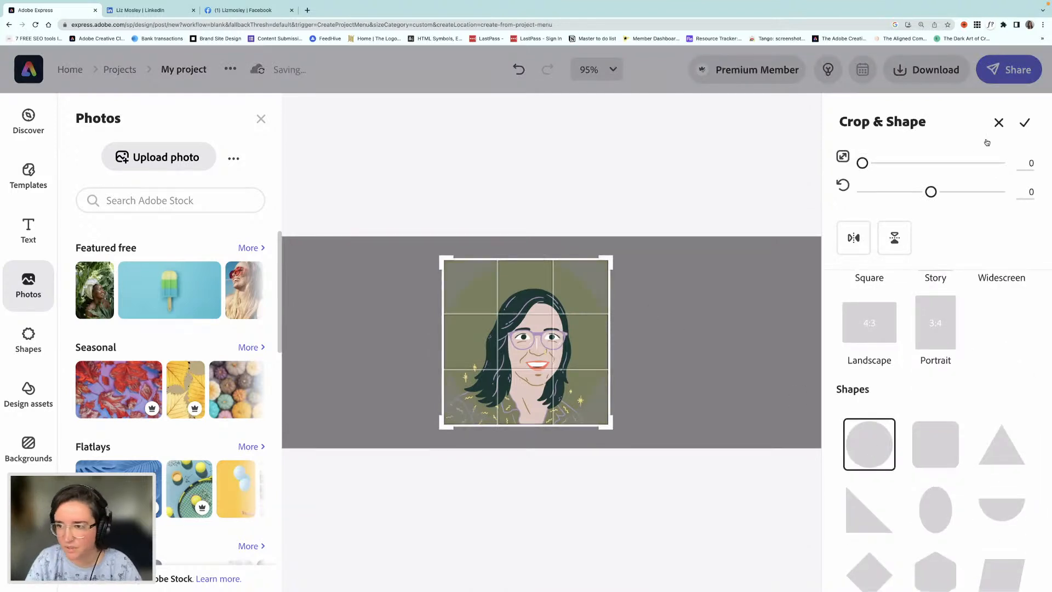
{"action": "left_click", "coordinate": [1023, 122]}
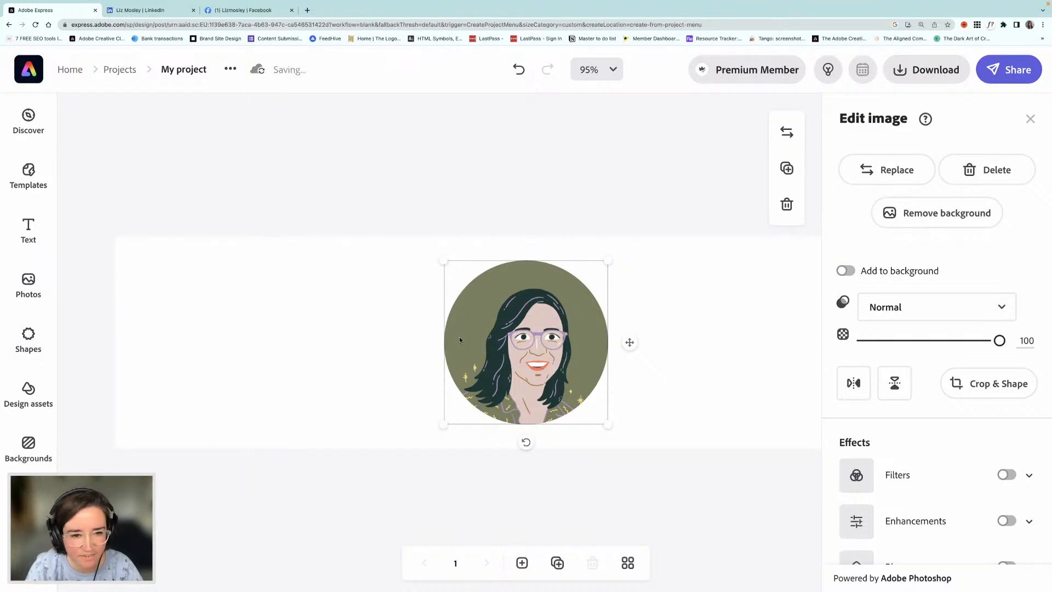
{"action": "left_click", "coordinate": [324, 305]}
{"action": "left_click_drag", "start_coordinate": [463, 320], "coordinate": [350, 306]}
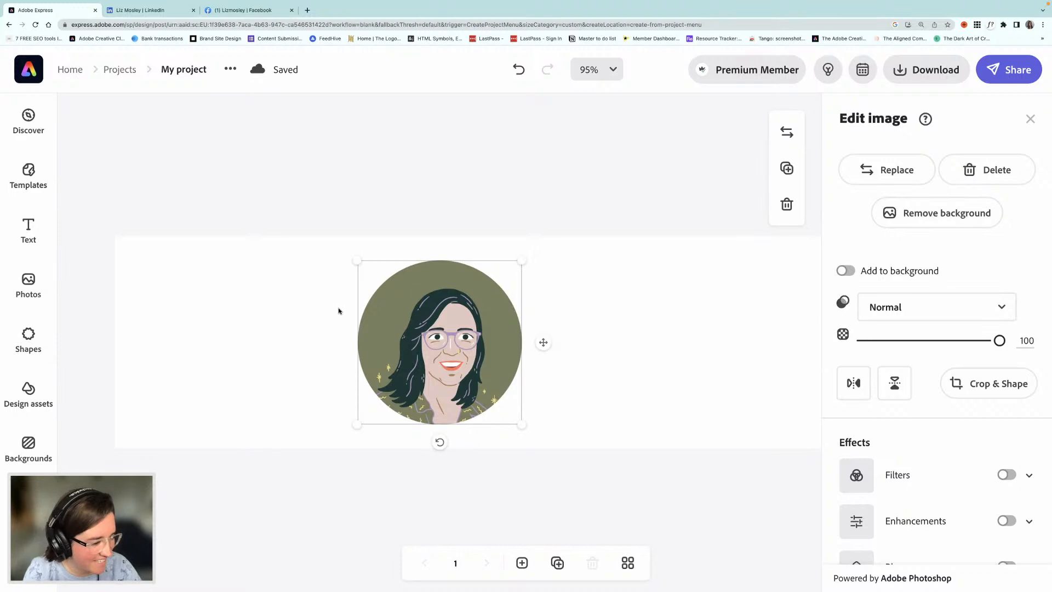
Add a solid circle from the basic circle shapes to the banner.
{"action": "left_click", "coordinate": [28, 334]}
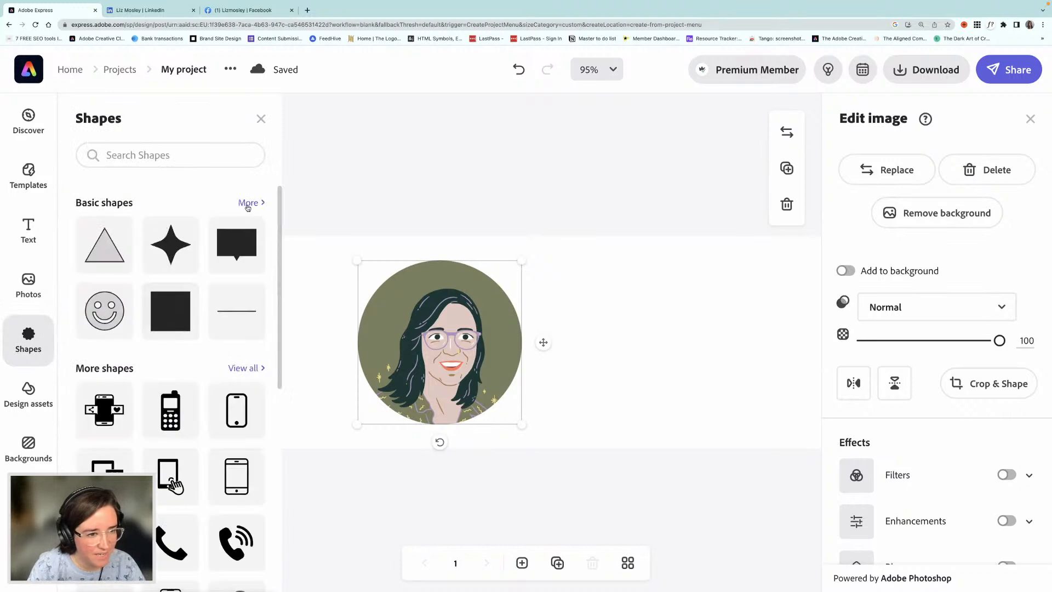
{"action": "left_click", "coordinate": [247, 205]}
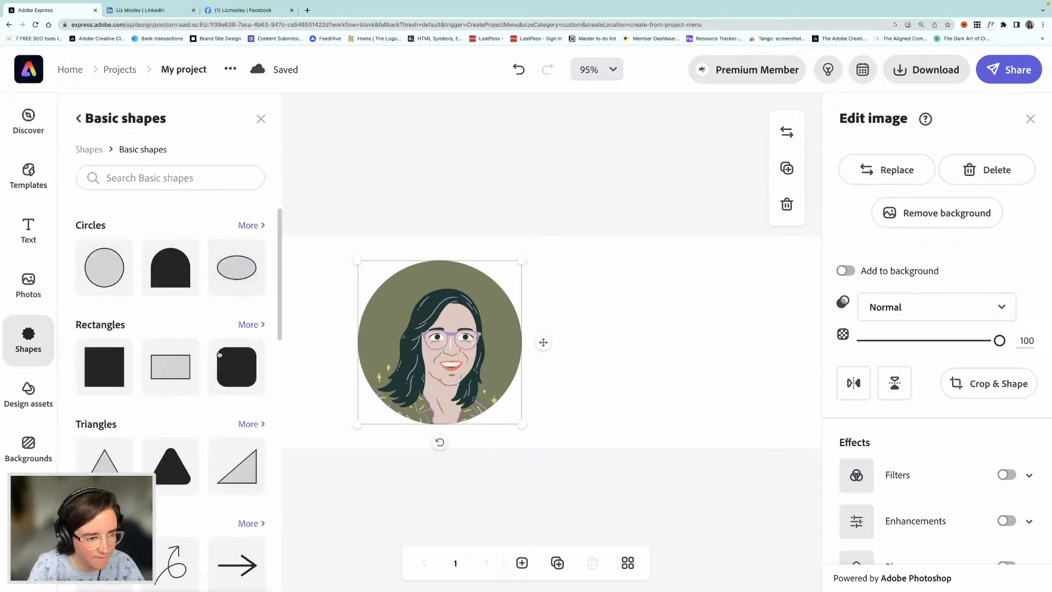
{"action": "scroll", "coordinate": [169, 342], "scroll_direction": "down", "scroll_amount": 2}
{"action": "scroll", "coordinate": [227, 230], "scroll_direction": "up", "scroll_amount": 2}
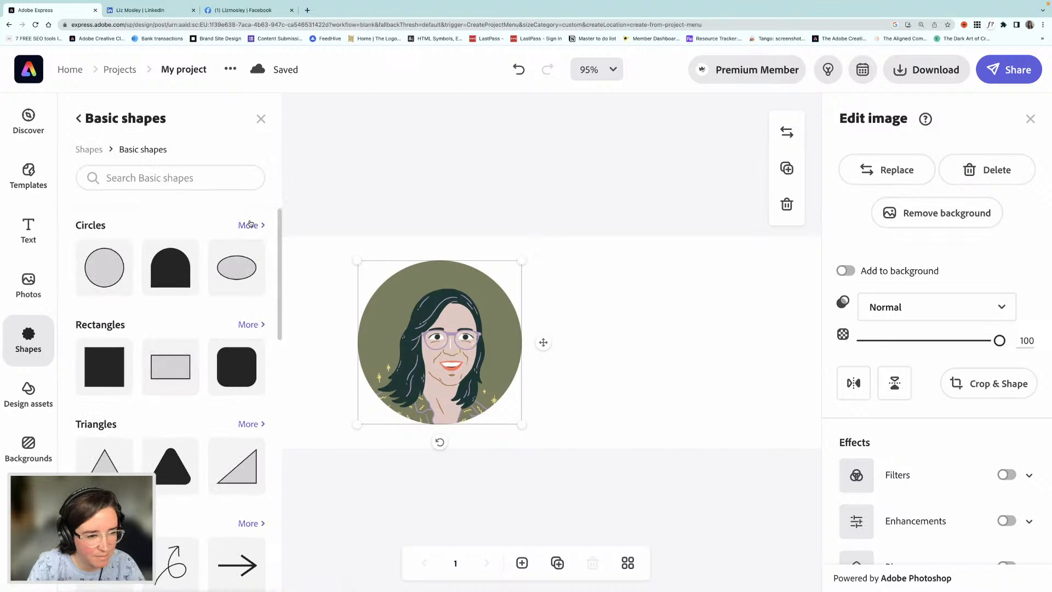
{"action": "left_click", "coordinate": [249, 223]}
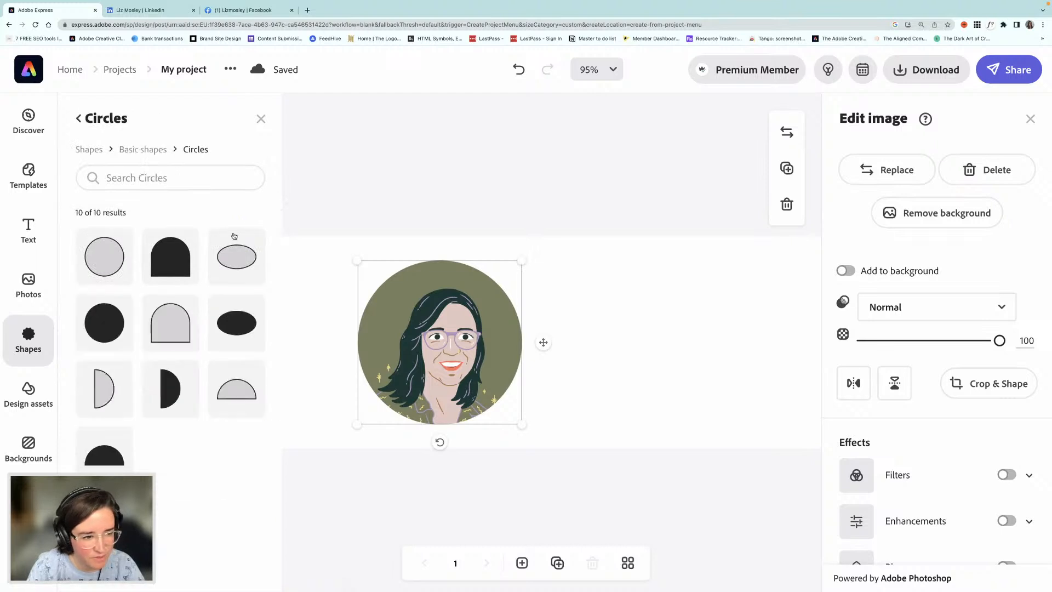
{"action": "left_click", "coordinate": [105, 319]}
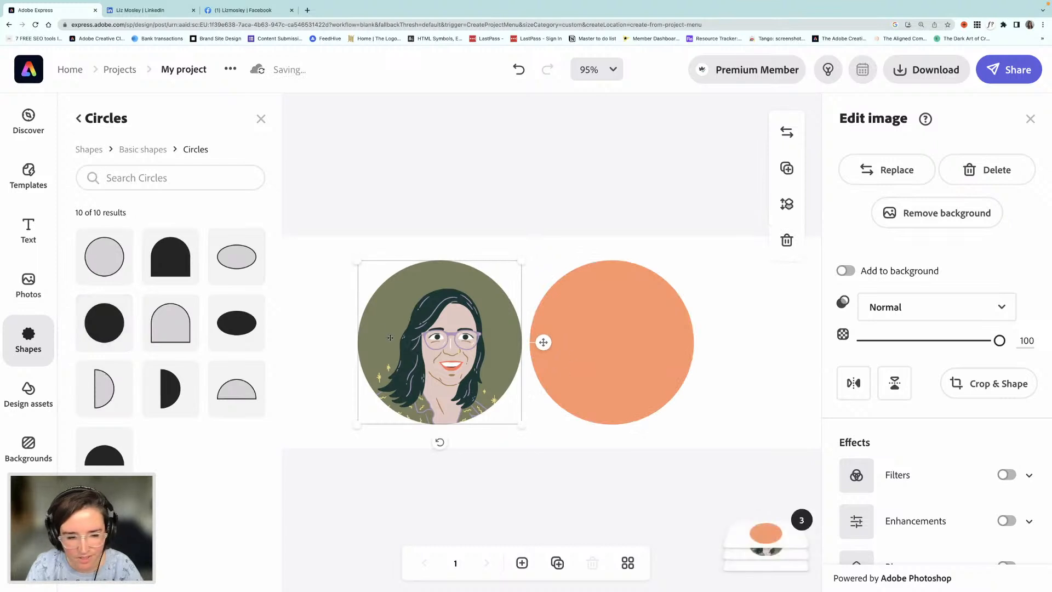
Fill the new circle with the yellow F4DD82 sampled from a star in the portrait.
{"action": "left_click", "coordinate": [523, 329]}
{"action": "left_click", "coordinate": [597, 330]}
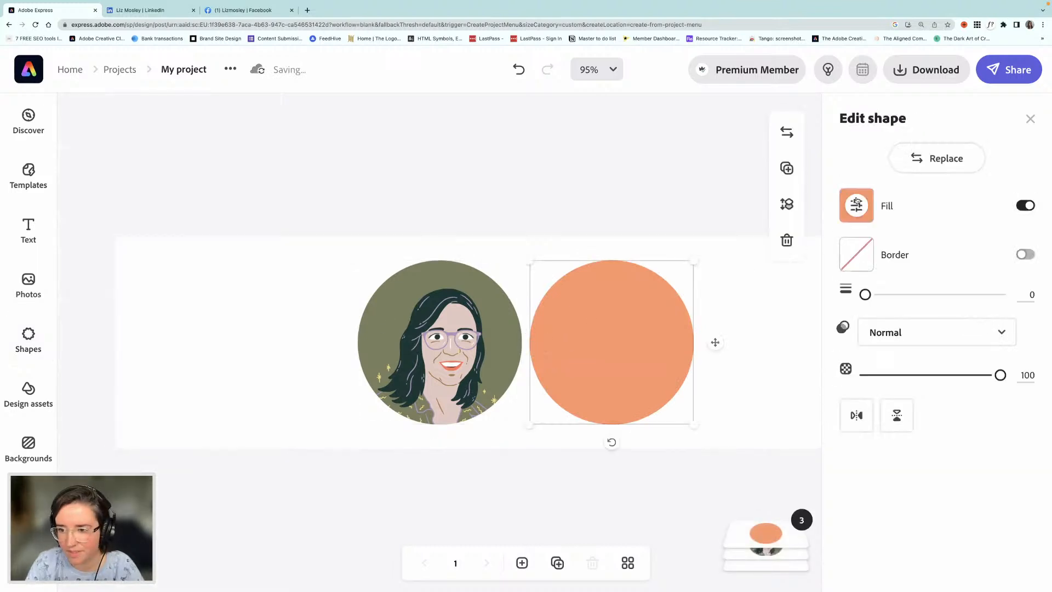
{"action": "left_click", "coordinate": [856, 206]}
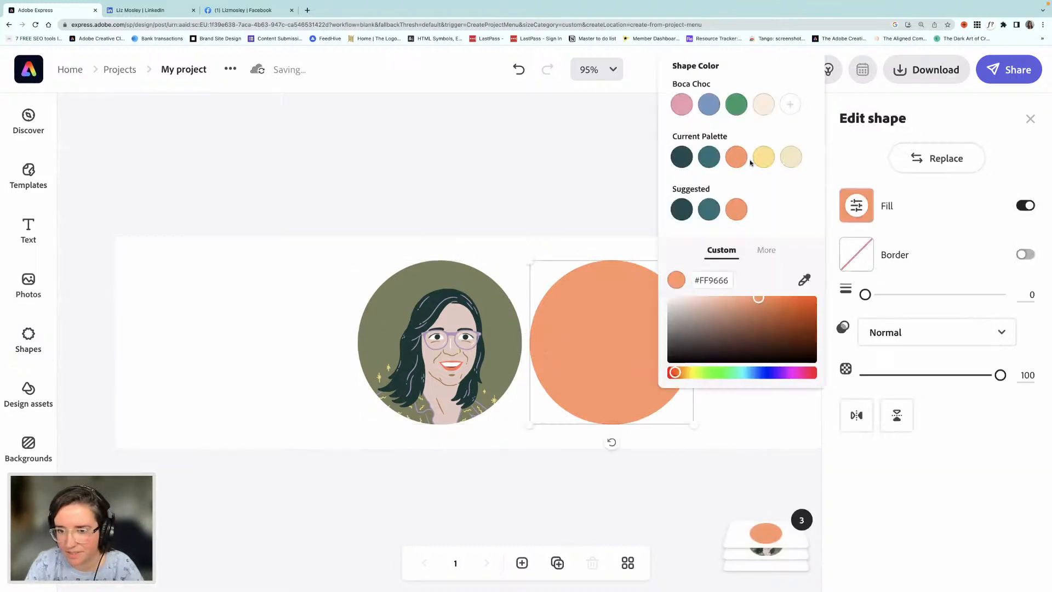
{"action": "left_click", "coordinate": [804, 280]}
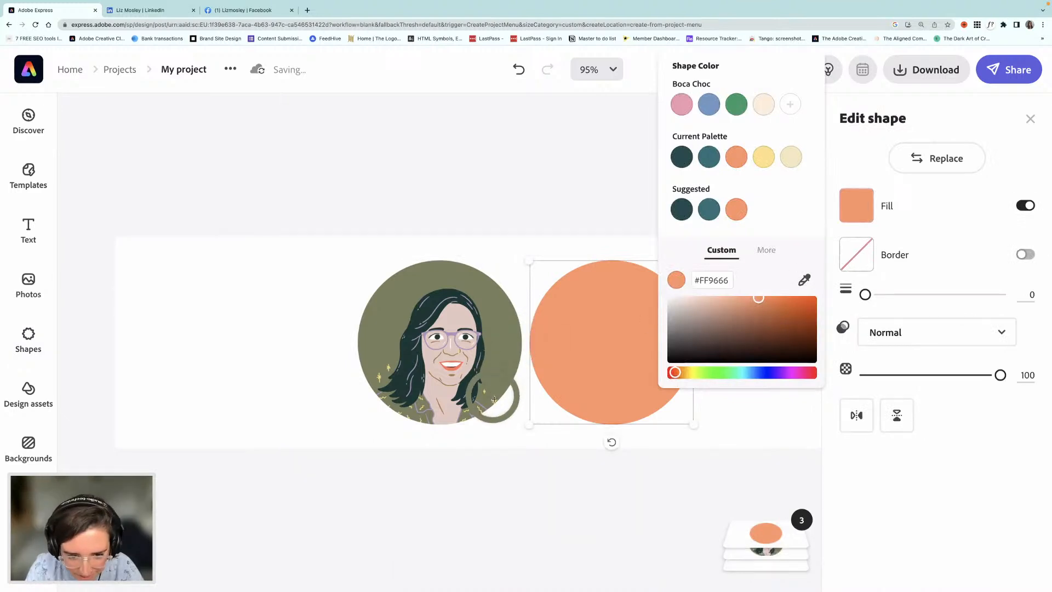
{"action": "left_click", "coordinate": [494, 401]}
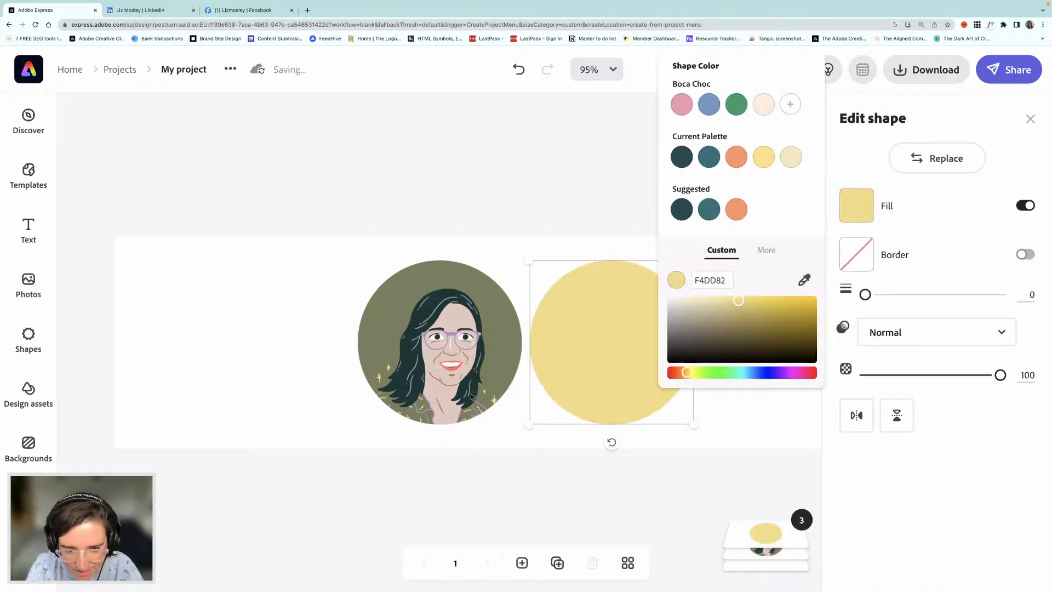
{"action": "key", "text": "Escape"}
Enlarge the yellow circle slightly beyond the portrait's size, centre it on the portrait and place it behind the portrait.
{"action": "left_click", "coordinate": [605, 365]}
{"action": "left_click_drag", "start_coordinate": [605, 365], "coordinate": [419, 350]}
{"action": "left_click_drag", "start_coordinate": [505, 412], "coordinate": [532, 436]}
{"action": "left_click_drag", "start_coordinate": [474, 367], "coordinate": [474, 372]}
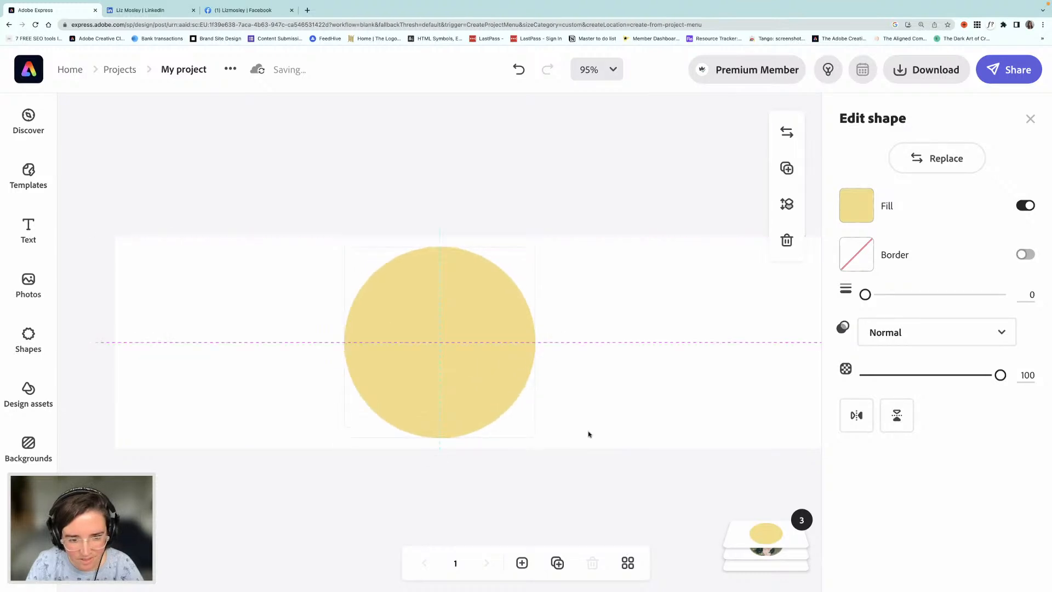
{"action": "left_click", "coordinate": [765, 535]}
{"action": "left_click_drag", "start_coordinate": [760, 449], "coordinate": [747, 489]}
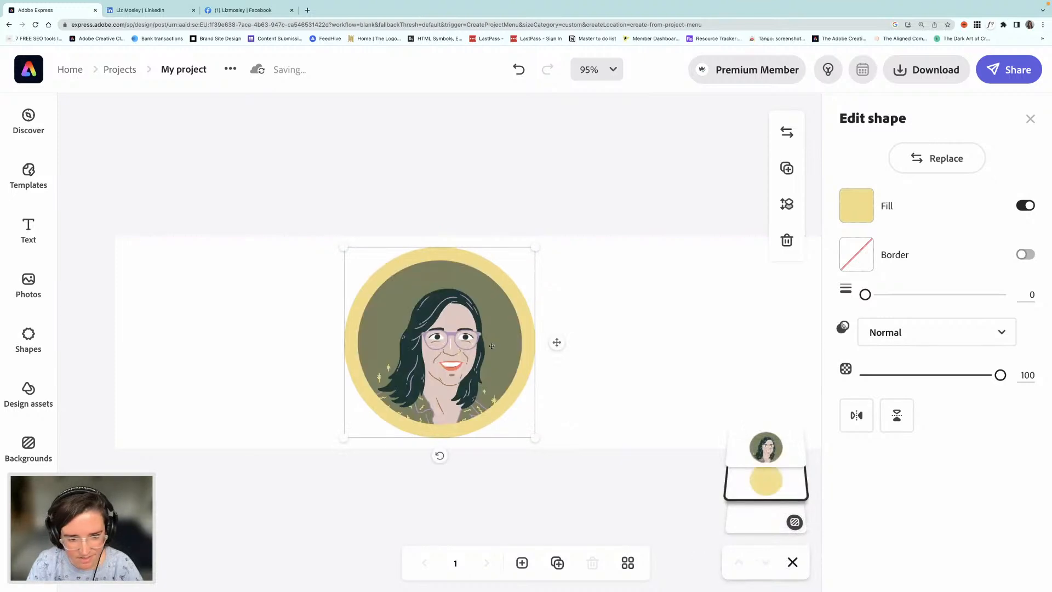
Shrink the yellow circle slightly for a thinner ring and re-centre the portrait inside it.
{"action": "left_click_drag", "start_coordinate": [345, 249], "coordinate": [354, 256]}
{"action": "left_click_drag", "start_coordinate": [503, 409], "coordinate": [512, 424]}
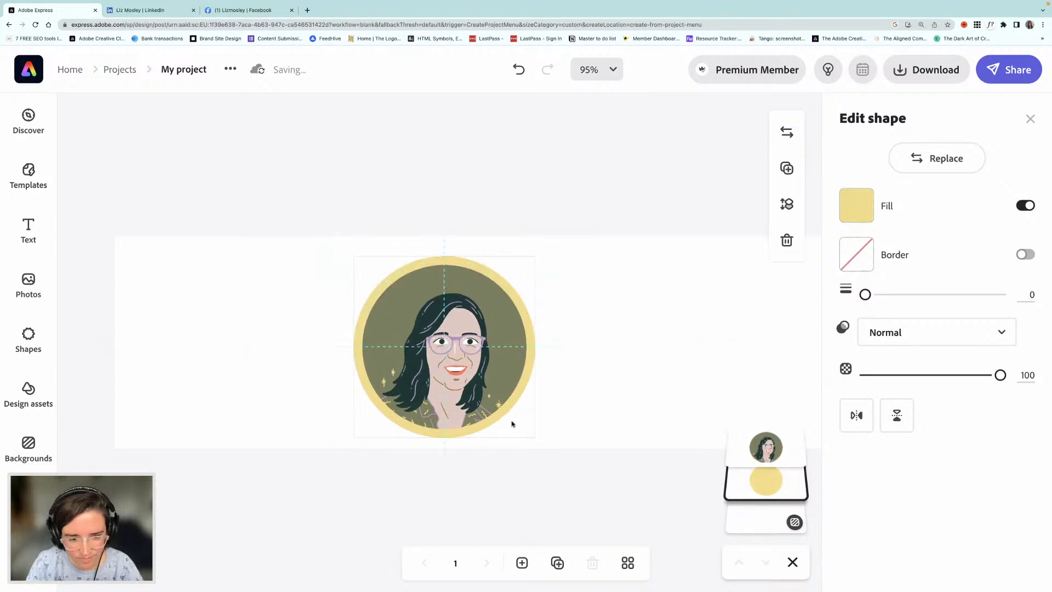
{"action": "left_click", "coordinate": [319, 308]}
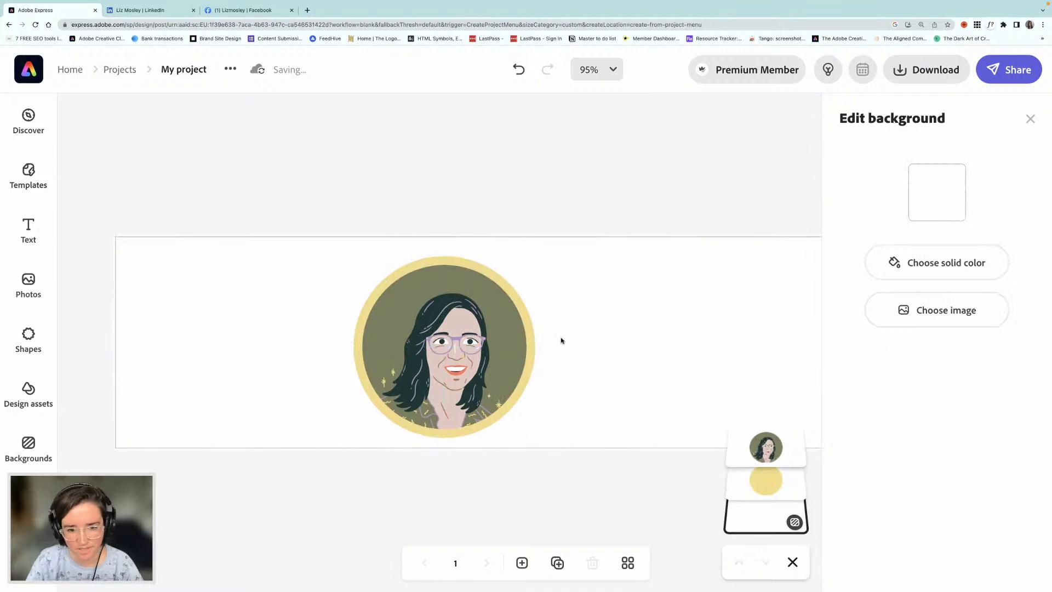
Group the circular portrait with the yellow circle behind it.
{"action": "left_click", "coordinate": [459, 368]}
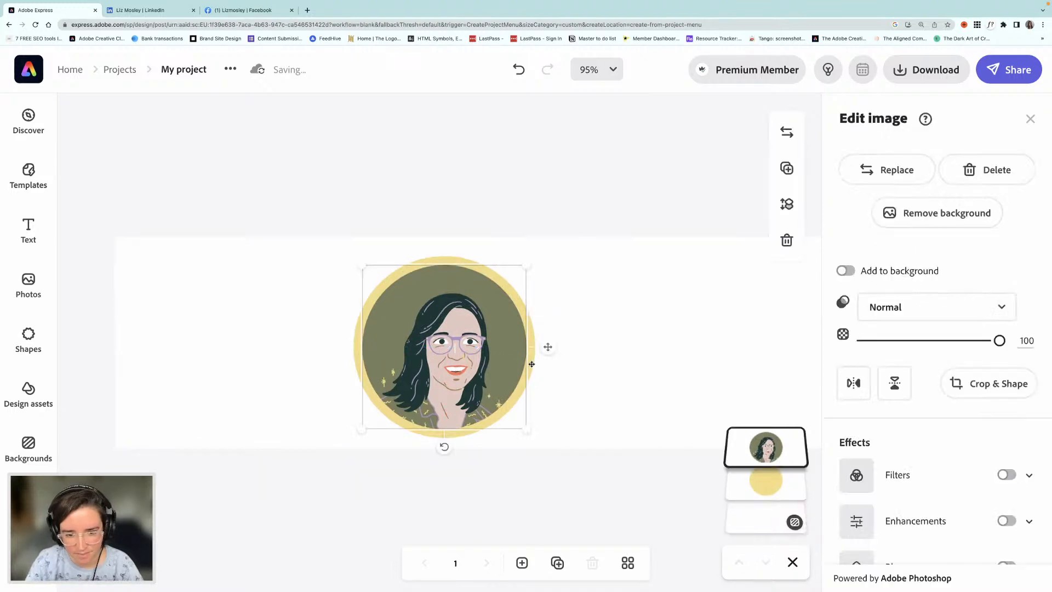
{"action": "left_click", "coordinate": [532, 364], "text": "shift"}
{"action": "left_click", "coordinate": [960, 225]}
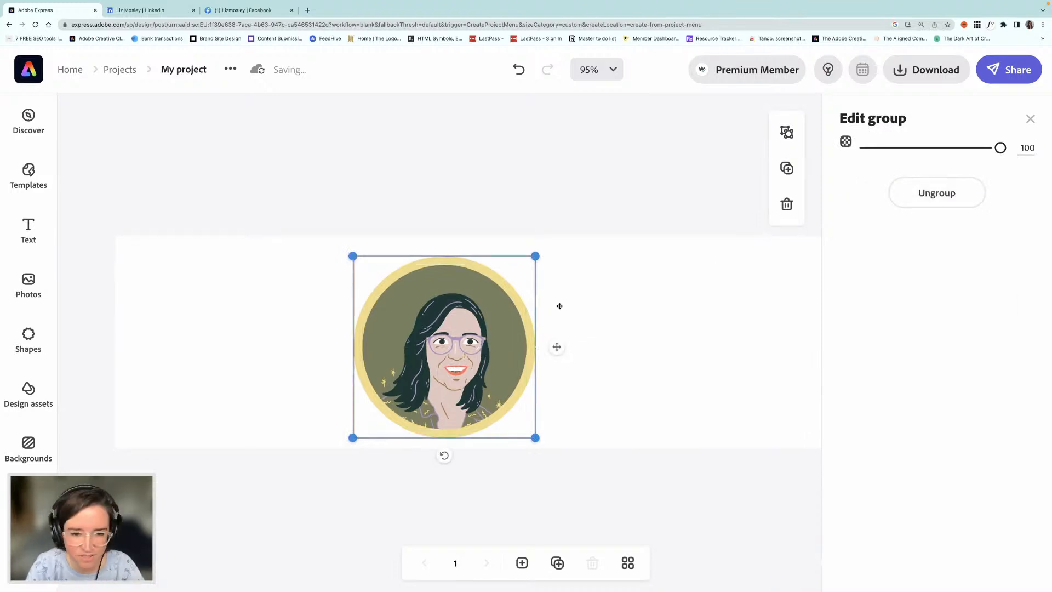
Shrink the grouped portrait and place it left of the banner's centre near the upper edge, checking the LinkedIn profile's banner layout.
{"action": "left_click_drag", "start_coordinate": [534, 258], "coordinate": [479, 308]}
{"action": "left_click_drag", "start_coordinate": [440, 350], "coordinate": [543, 314]}
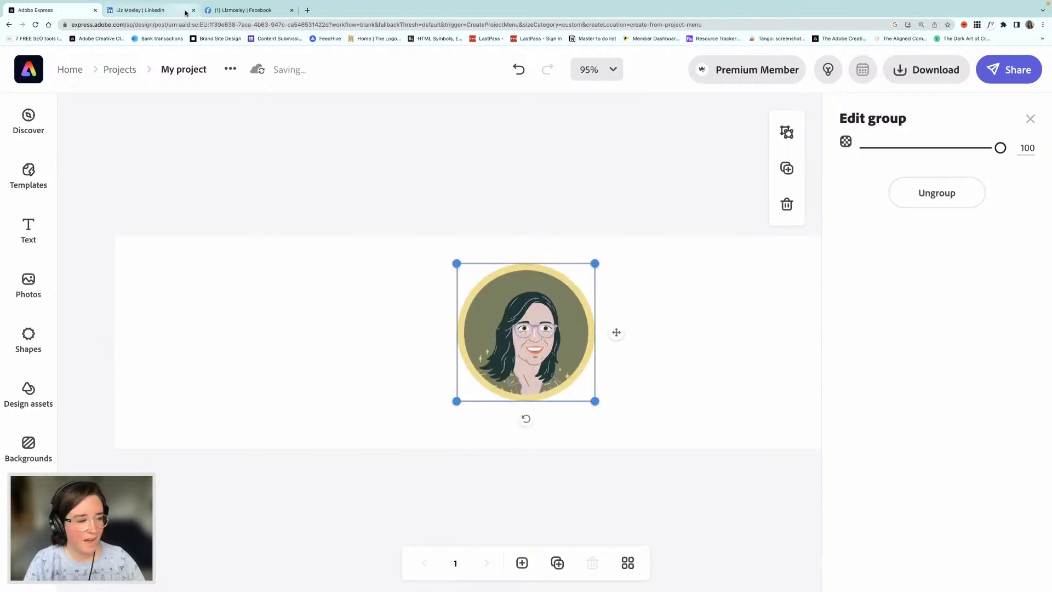
{"action": "left_click", "coordinate": [158, 11]}
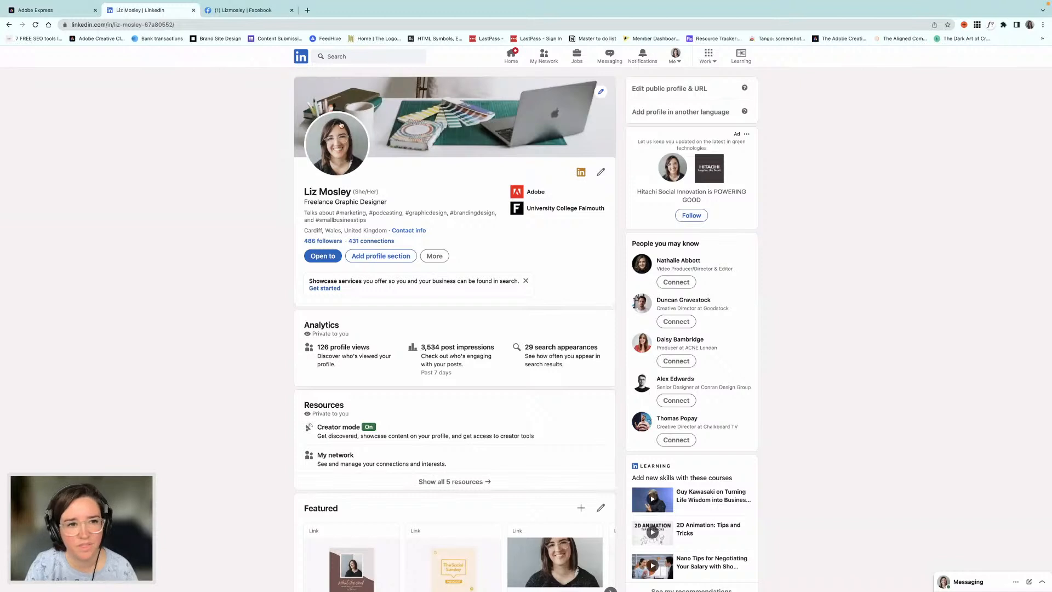
{"action": "left_click", "coordinate": [69, 12]}
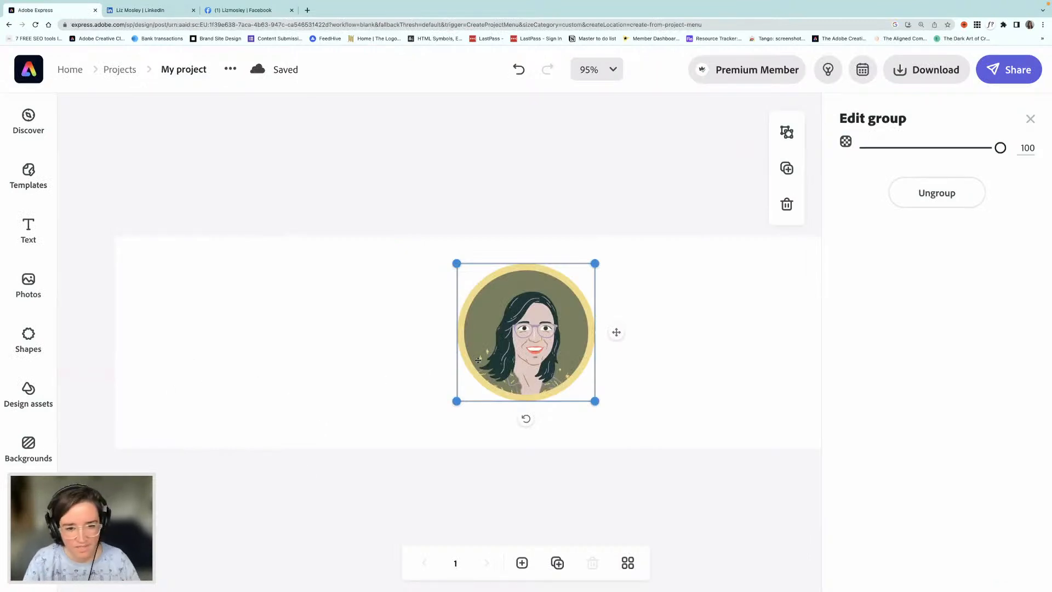
{"action": "left_click_drag", "start_coordinate": [595, 401], "coordinate": [503, 351]}
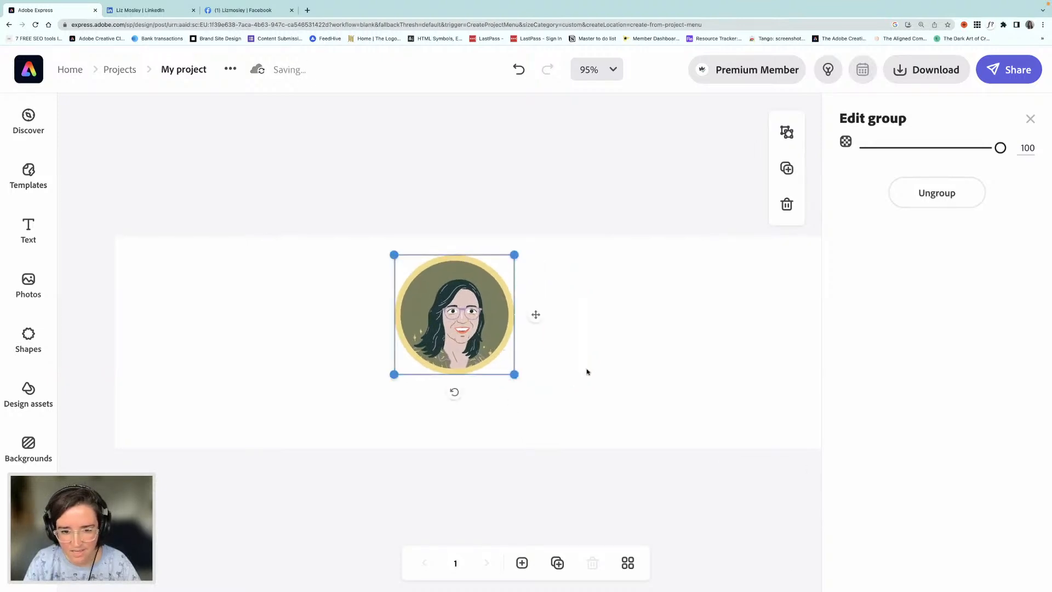
Try the olive green 797F5B sampled from the portrait's backdrop as the banner's background colour.
{"action": "left_click", "coordinate": [763, 294]}
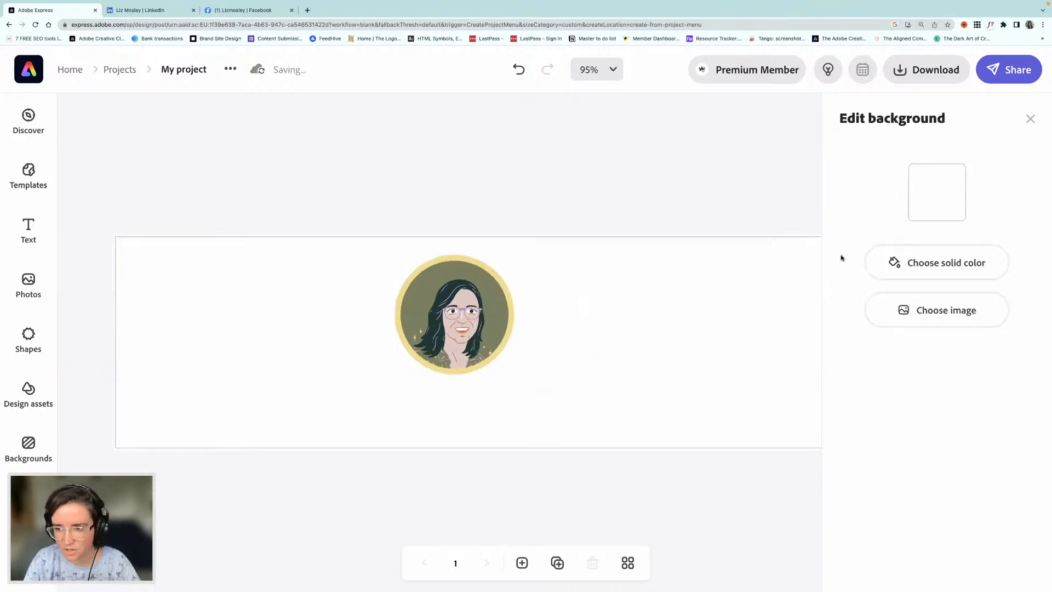
{"action": "left_click", "coordinate": [935, 193]}
{"action": "left_click", "coordinate": [873, 279]}
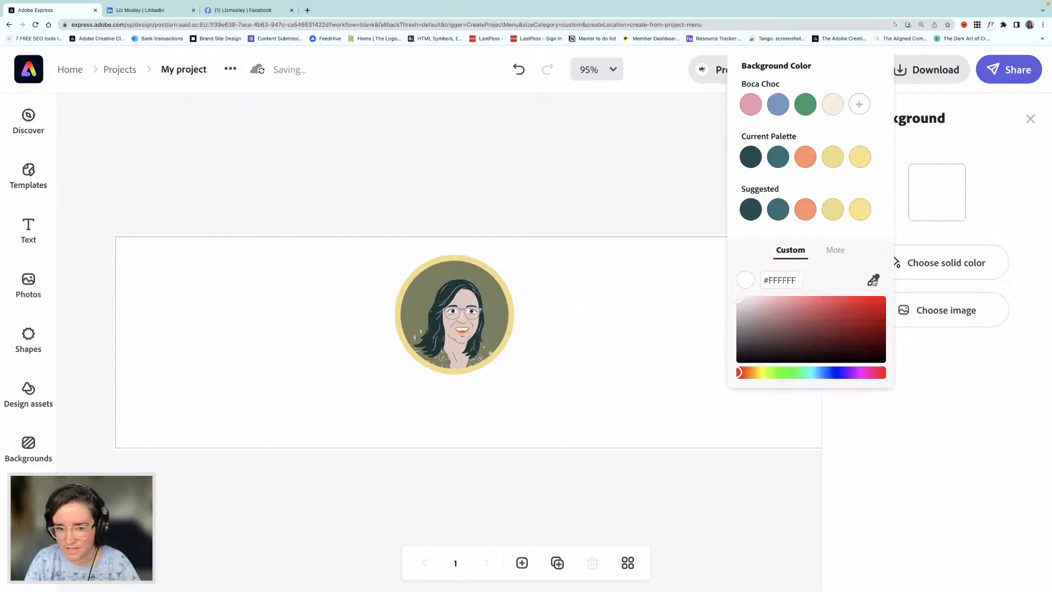
{"action": "left_click", "coordinate": [493, 310]}
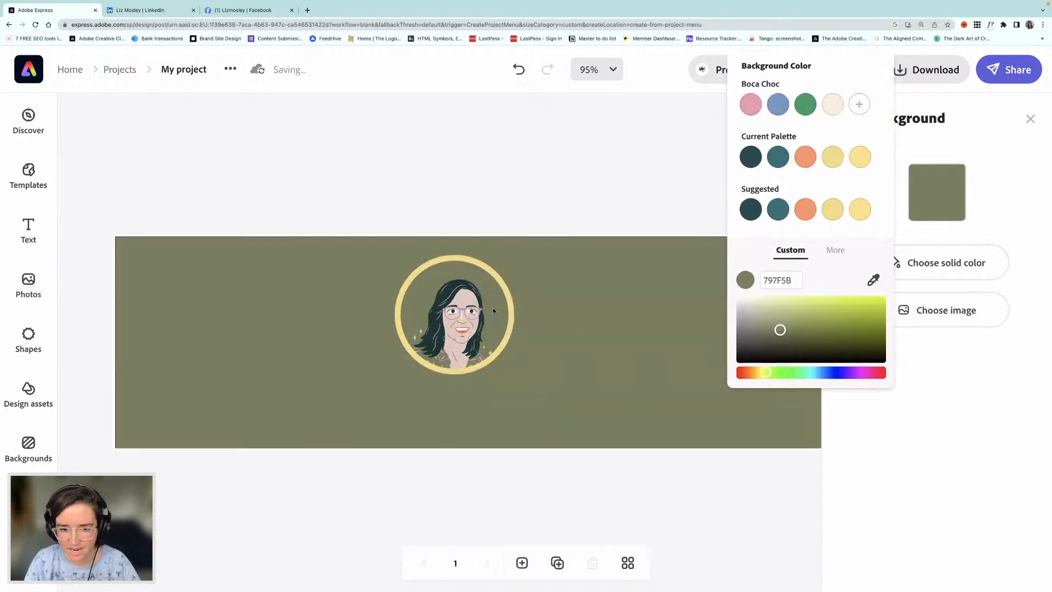
Fill the banner background with the dark green 0F3832 sampled from the portrait's hair.
{"action": "left_click", "coordinate": [873, 280]}
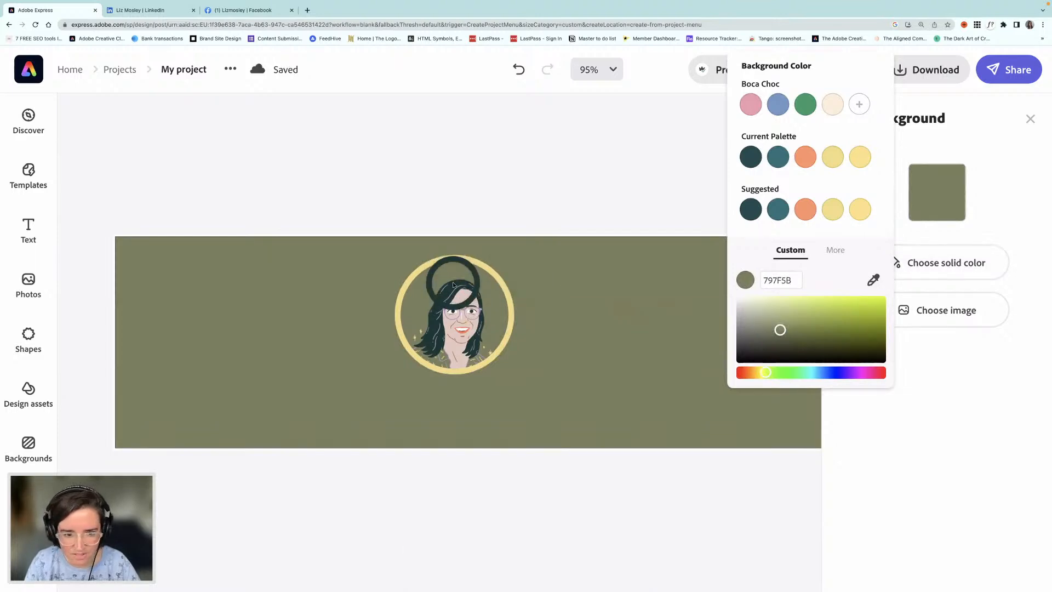
{"action": "left_click", "coordinate": [453, 283]}
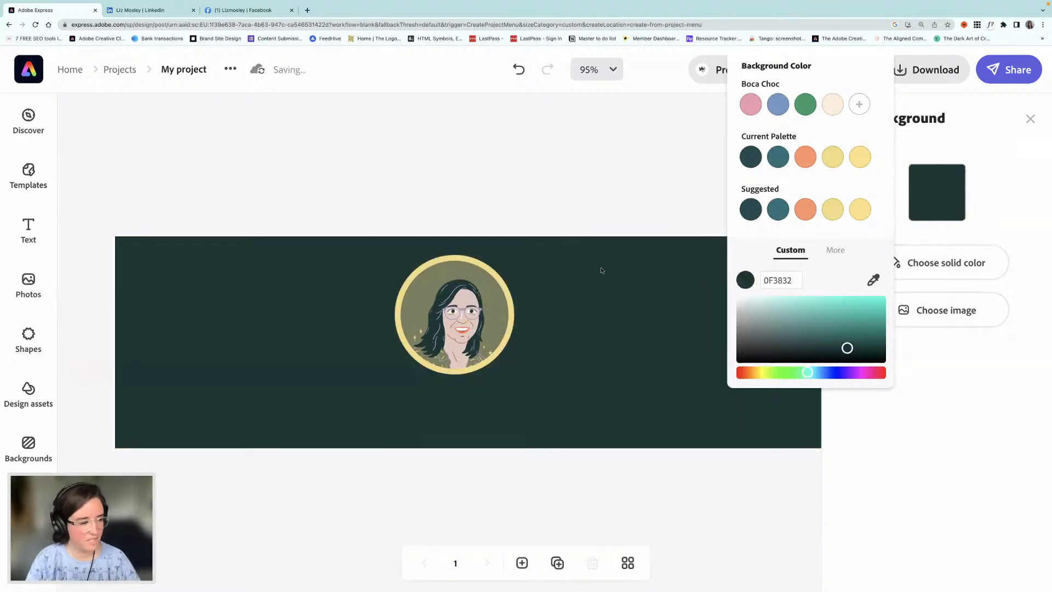
{"action": "left_click", "coordinate": [502, 247]}
{"action": "left_click", "coordinate": [500, 354]}
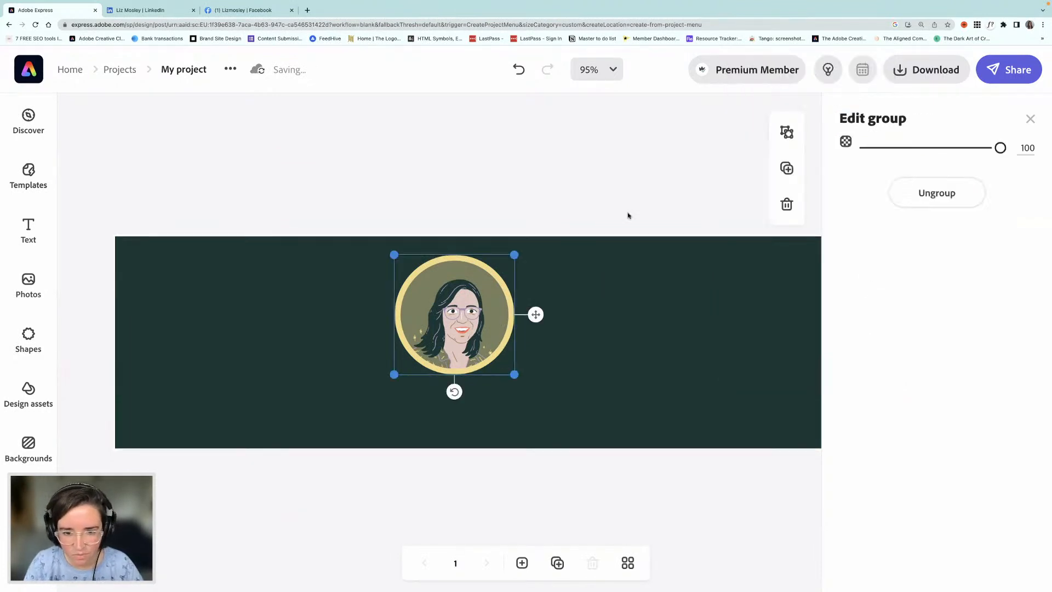
{"action": "left_click", "coordinate": [589, 300]}
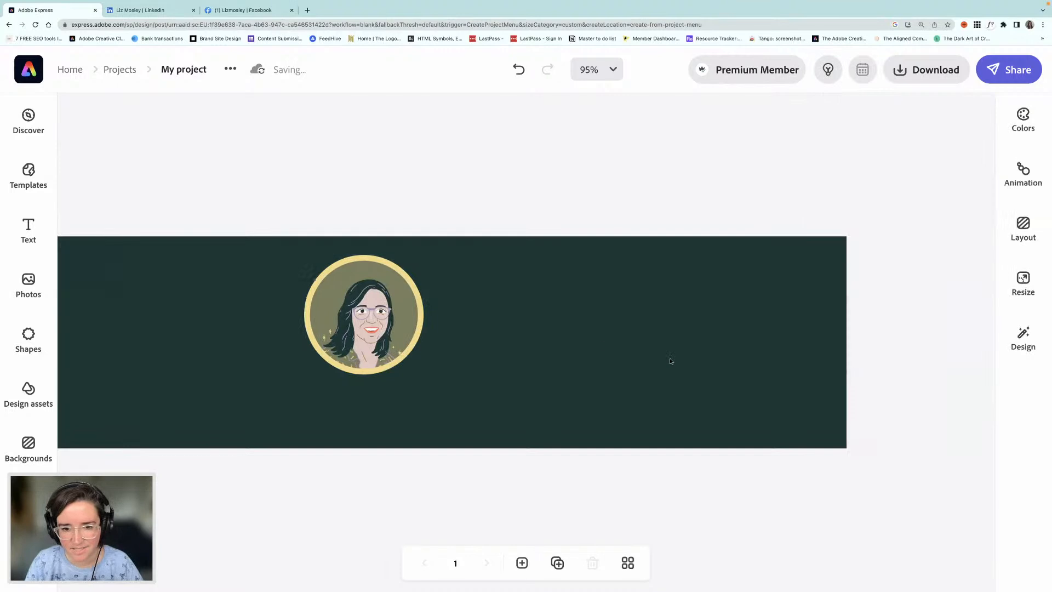
Check the LinkedIn banner's visible area and add the text "New episodes" in the space to the right of the portrait.
{"action": "left_click", "coordinate": [158, 12]}
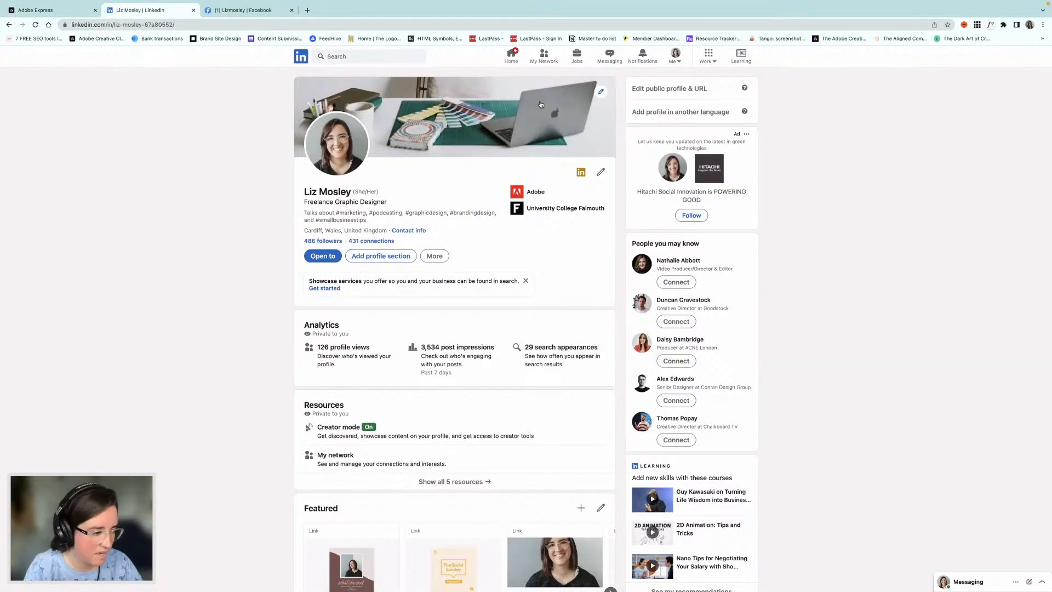
{"action": "left_click", "coordinate": [58, 11]}
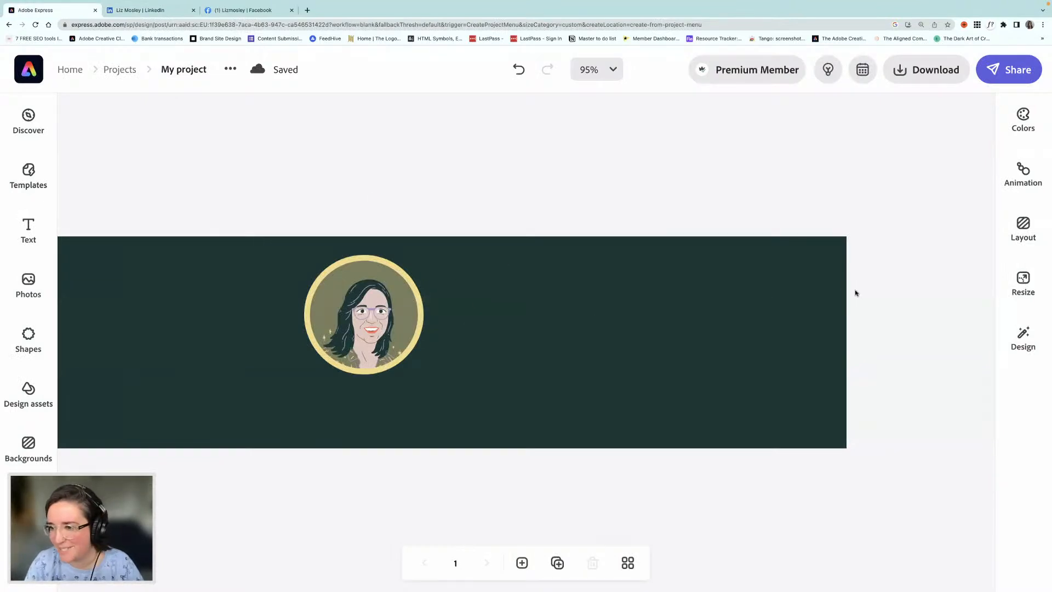
{"action": "left_click", "coordinate": [26, 224]}
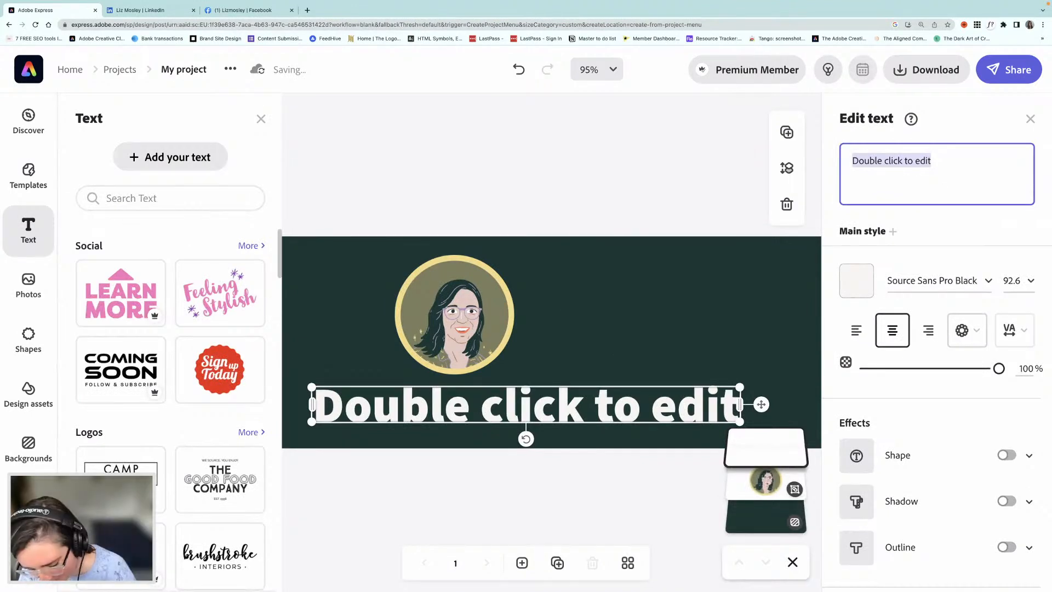
{"action": "type", "text": "Newq"}
{"action": "key", "text": "BackSpace"}
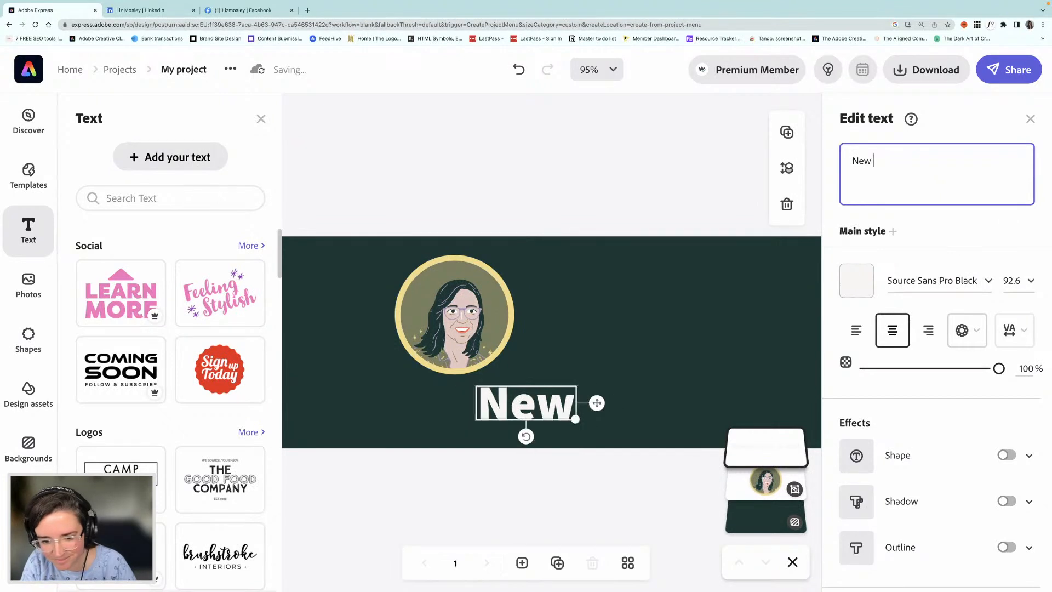
{"action": "type", "text": "wpai"}
{"action": "key", "text": "BackSpace"}
{"action": "key", "text": "BackSpace"}
{"action": "key", "text": "BackSpace"}
{"action": "key", "text": "BackSpace"}
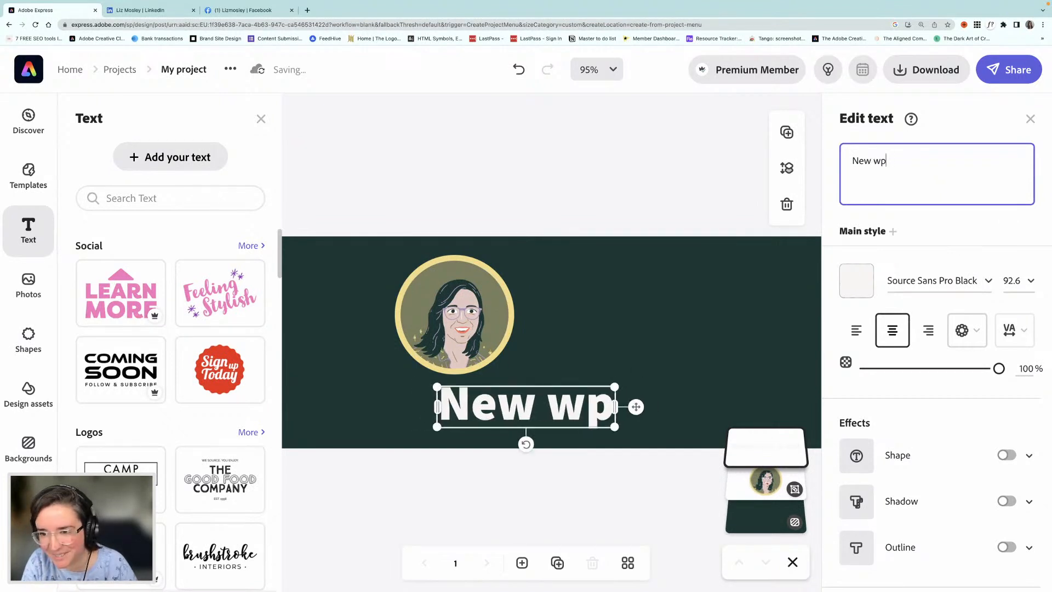
{"action": "type", "text": "episodes"}
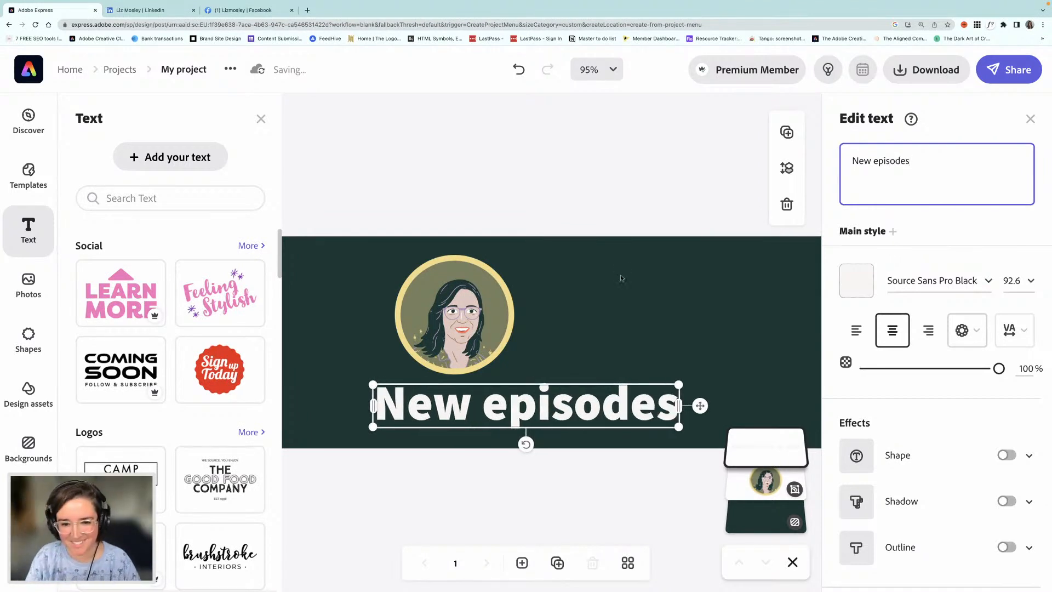
{"action": "left_click_drag", "start_coordinate": [570, 396], "coordinate": [754, 306]}
Duplicate the "New episodes" text, place the copy below it and change its wording to "every Wednesday".
{"action": "key", "text": "super+d"}
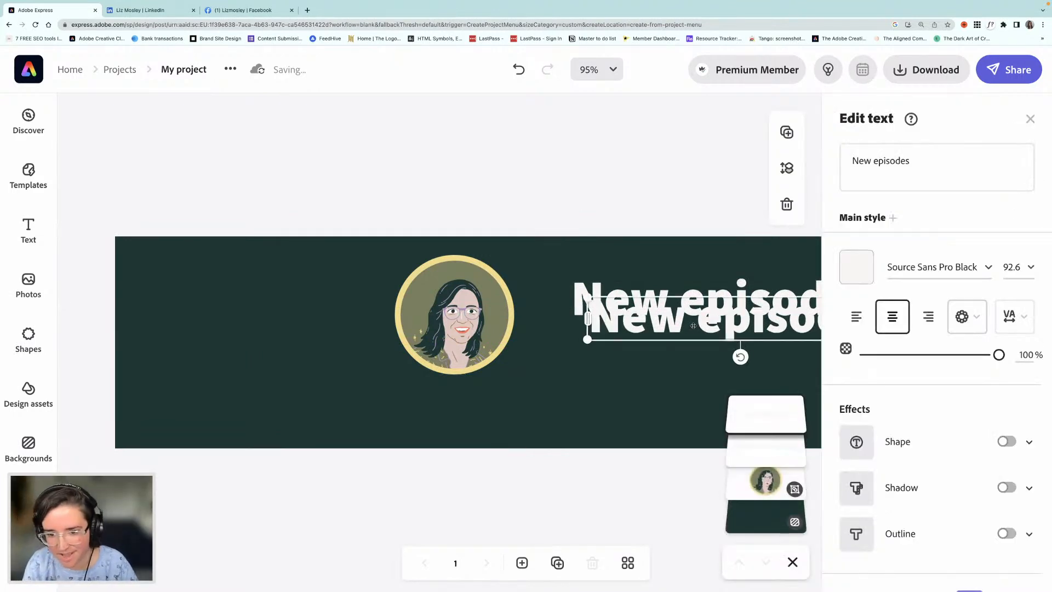
{"action": "left_click_drag", "start_coordinate": [679, 317], "coordinate": [646, 371]}
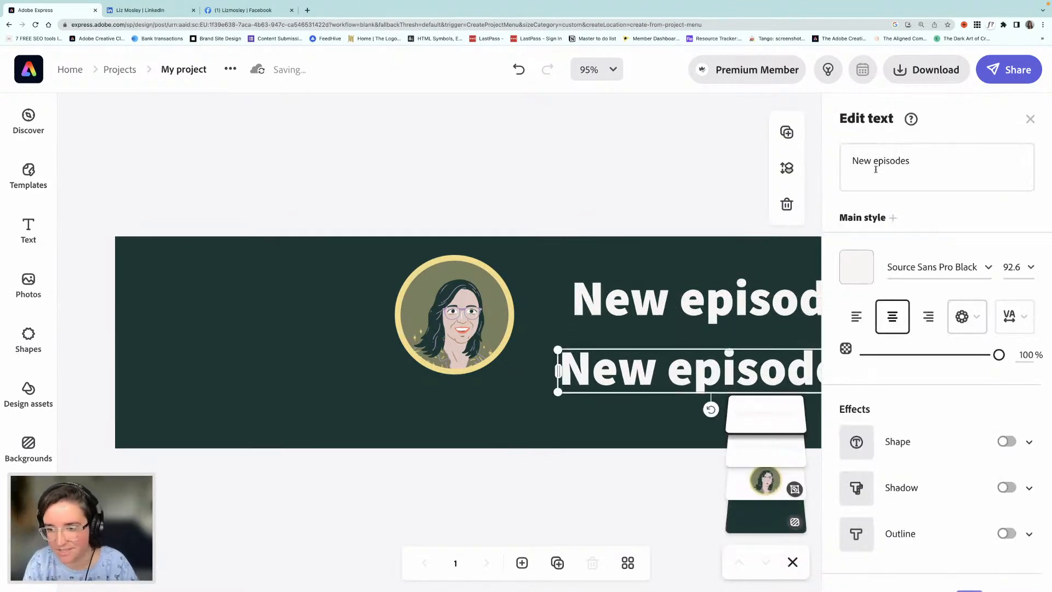
{"action": "left_click", "coordinate": [875, 170]}
{"action": "key", "text": "super+a"}
{"action": "type", "text": "e"}
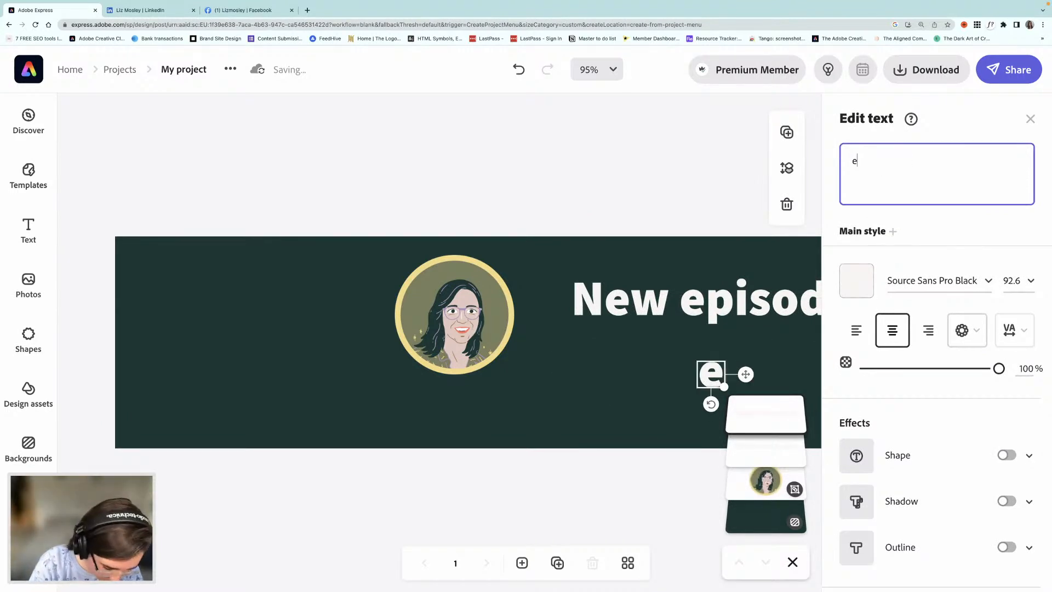
{"action": "type", "text": "very Wednesday"}
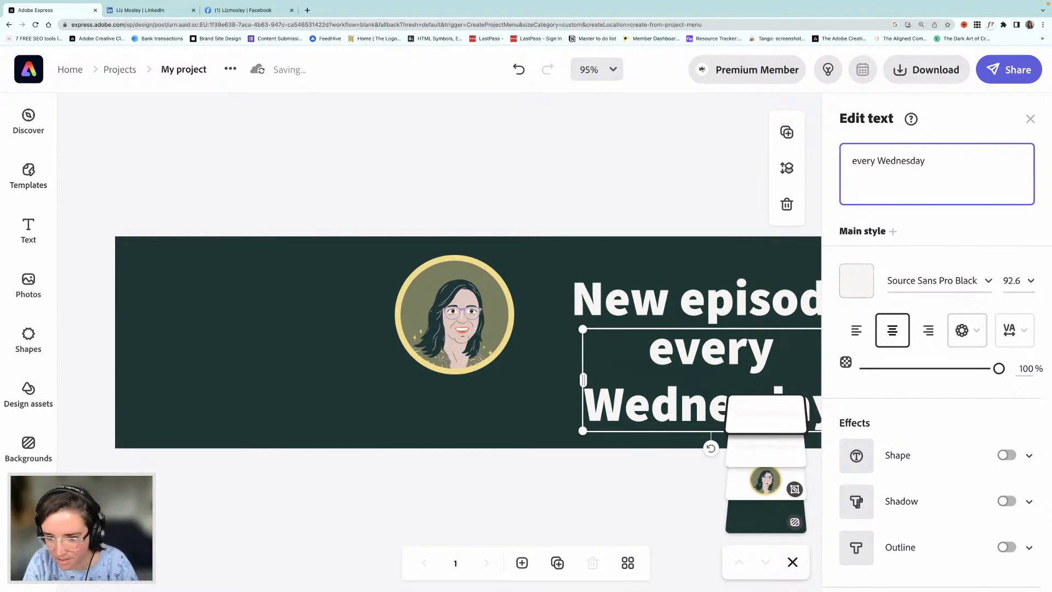
Widen the "every Wednesday" text onto one line, scale it down to size 70.4 and place it under "New episodes".
{"action": "left_click_drag", "start_coordinate": [583, 379], "coordinate": [455, 380]}
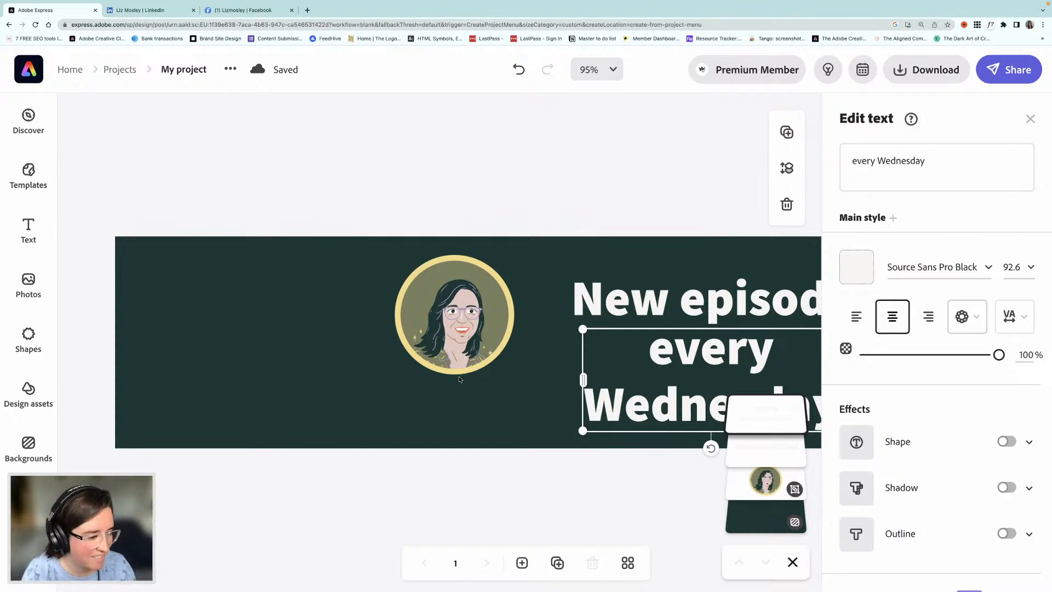
{"action": "left_click_drag", "start_coordinate": [582, 379], "coordinate": [414, 372]}
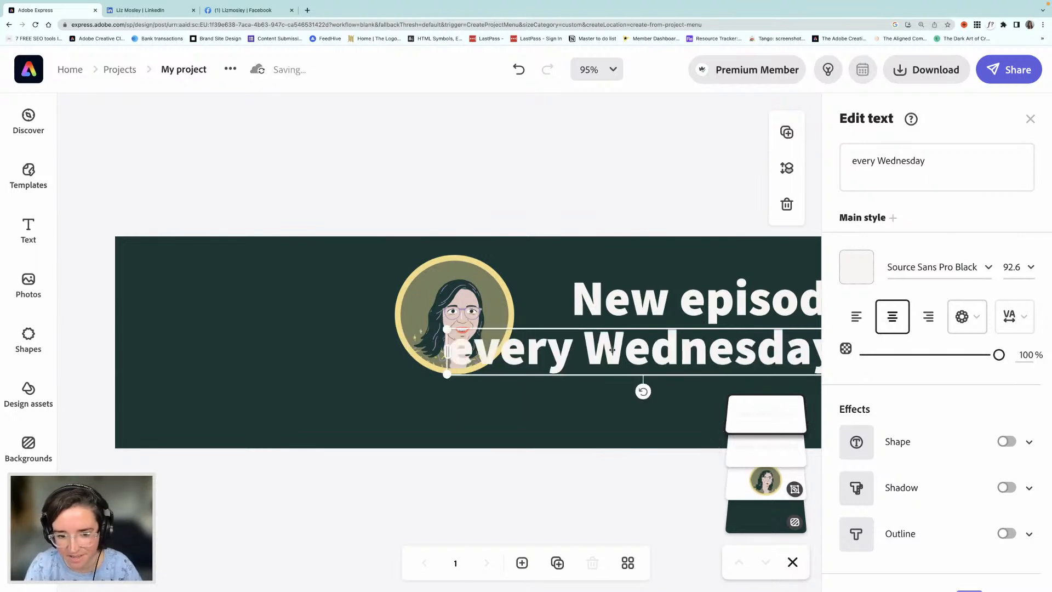
{"action": "left_click_drag", "start_coordinate": [503, 357], "coordinate": [582, 366]}
{"action": "left_click_drag", "start_coordinate": [404, 340], "coordinate": [491, 353]}
{"action": "left_click_drag", "start_coordinate": [630, 363], "coordinate": [603, 381]}
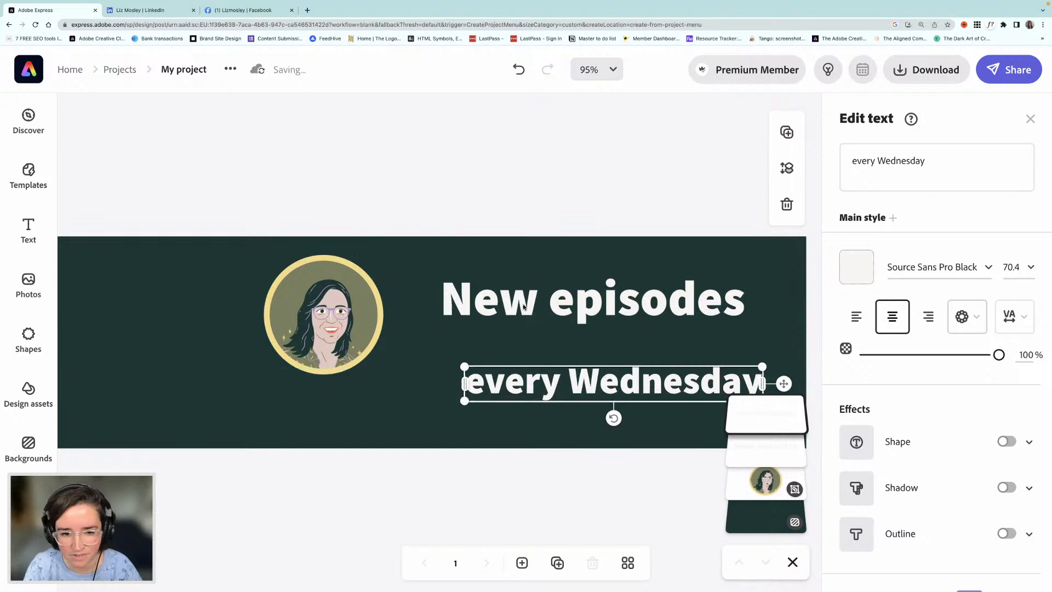
Scale "New episodes" to size 90.4 to match the width of "every Wednesday" and stack the two lines neatly aligned.
{"action": "left_click", "coordinate": [529, 308]}
{"action": "left_click_drag", "start_coordinate": [529, 309], "coordinate": [545, 335]}
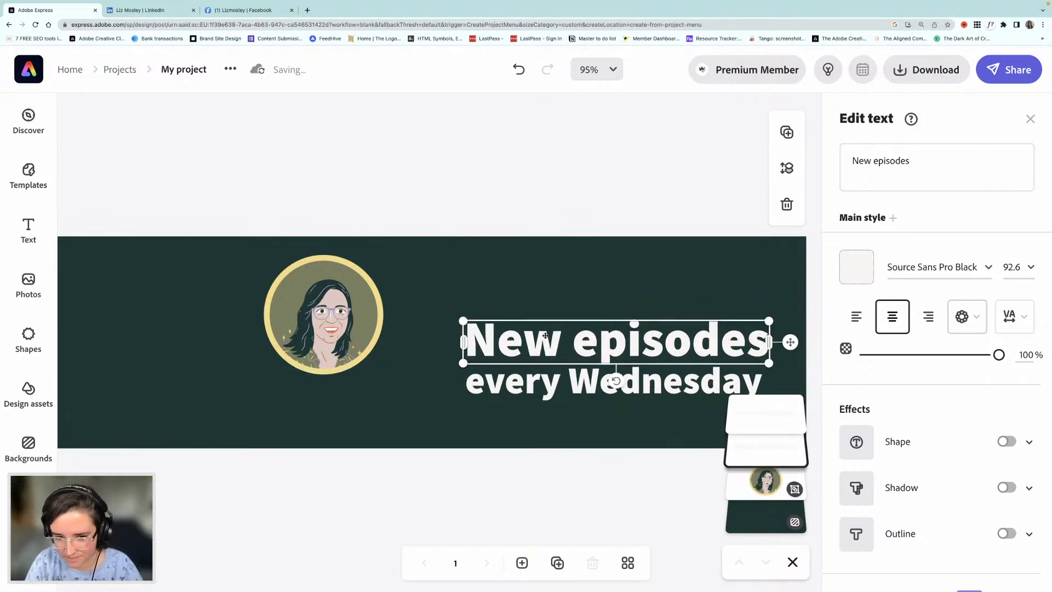
{"action": "left_click_drag", "start_coordinate": [767, 318], "coordinate": [760, 320]}
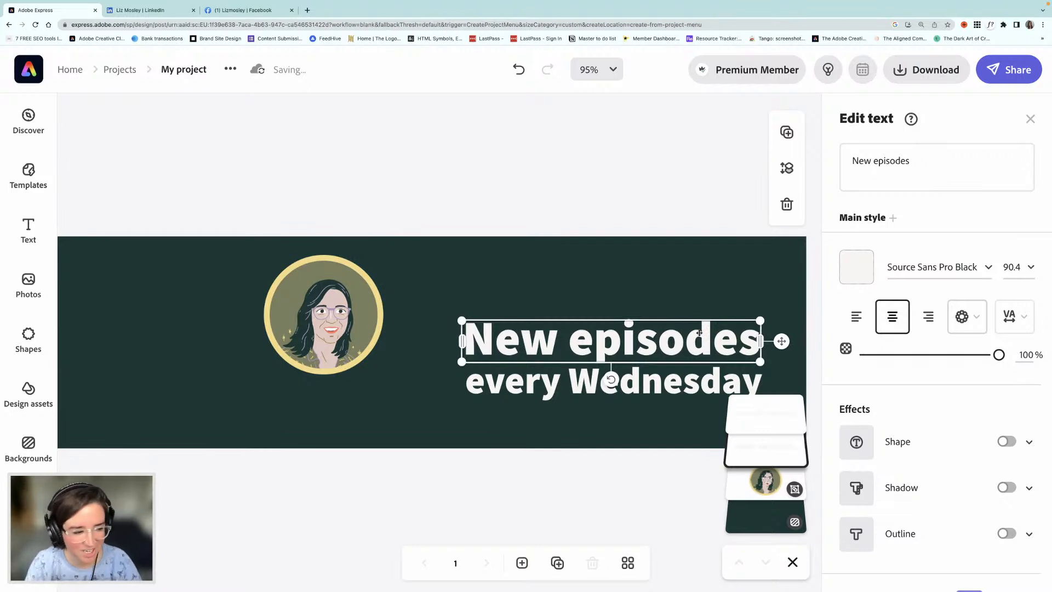
{"action": "left_click_drag", "start_coordinate": [673, 335], "coordinate": [680, 317]}
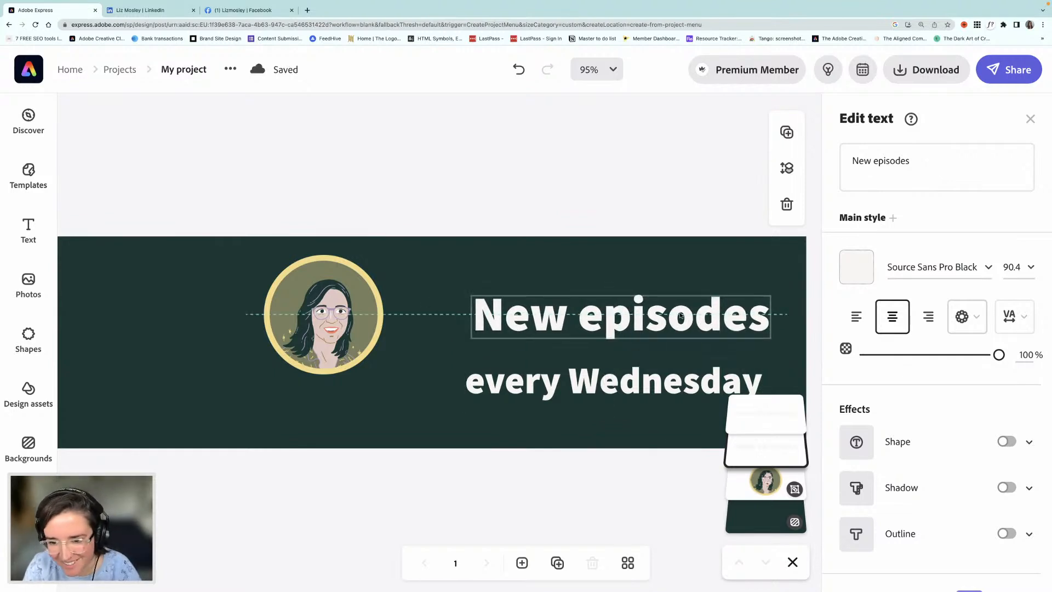
{"action": "left_click", "coordinate": [648, 387]}
{"action": "left_click_drag", "start_coordinate": [661, 382], "coordinate": [659, 374]}
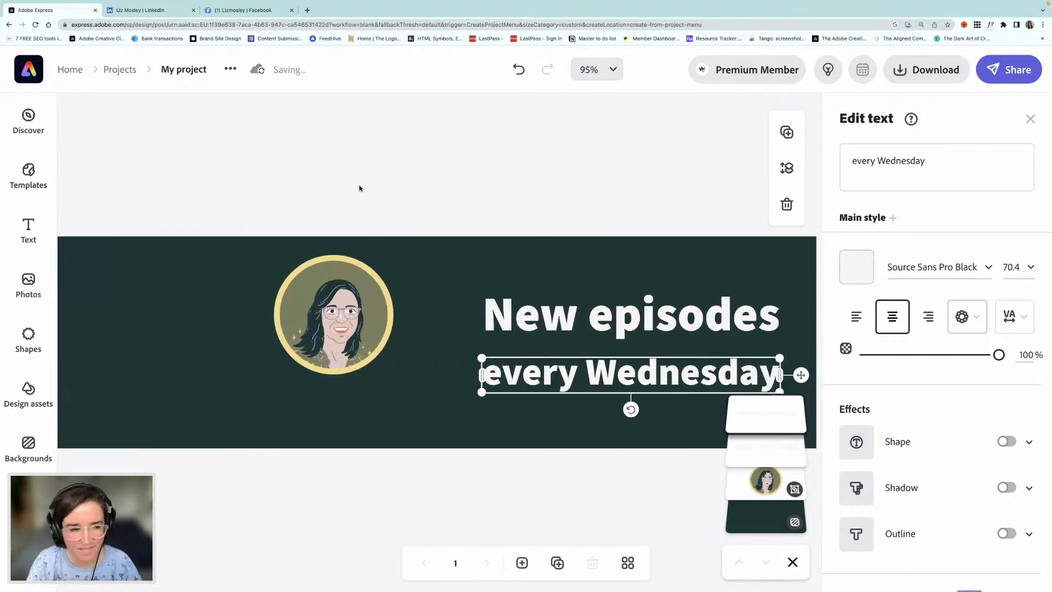
Look through the available fonts for the "New episodes" text, including the Boca Choc brand fonts.
{"action": "left_click", "coordinate": [565, 326]}
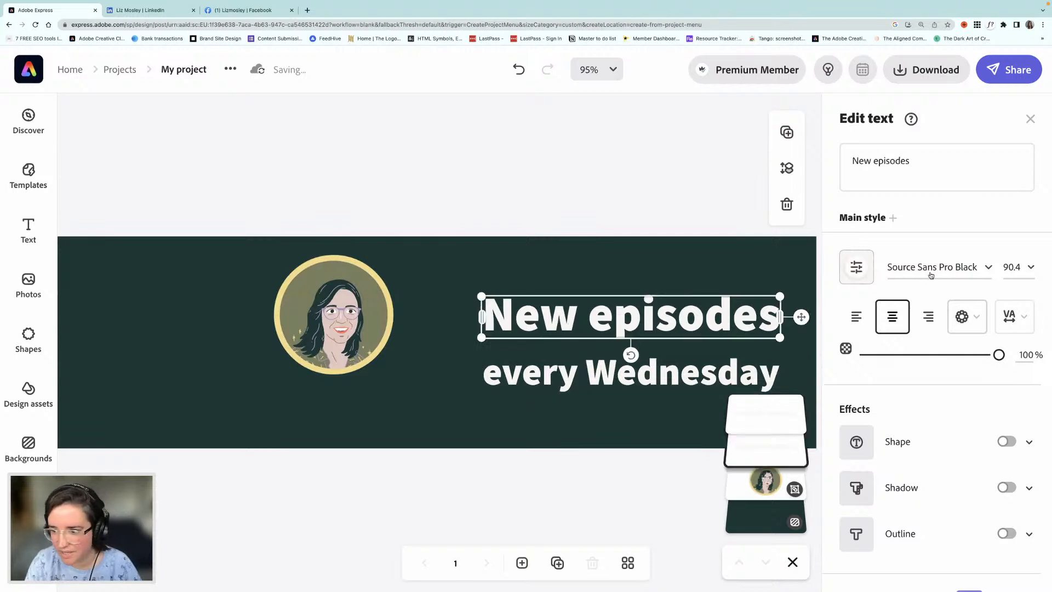
{"action": "left_click", "coordinate": [988, 268]}
{"action": "scroll", "coordinate": [898, 334], "scroll_direction": "up", "scroll_amount": 20}
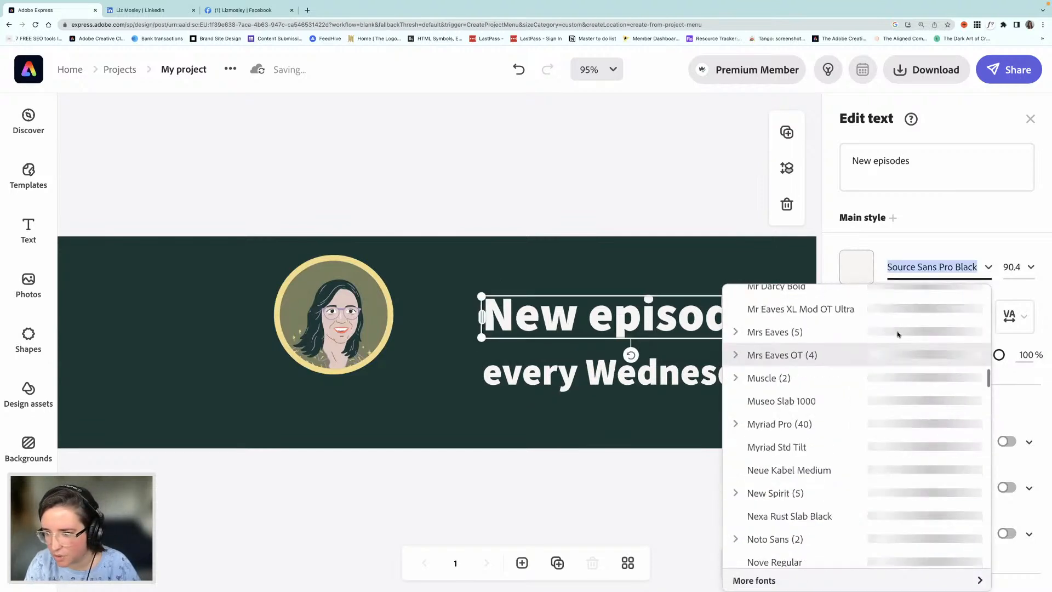
{"action": "scroll", "coordinate": [898, 335], "scroll_direction": "up", "scroll_amount": 10}
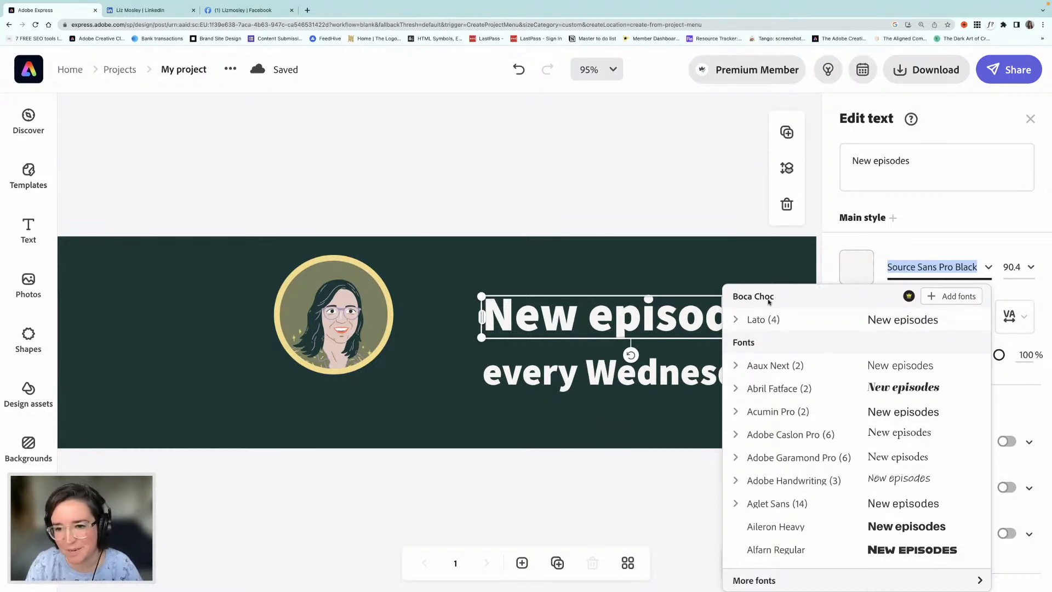
{"action": "left_click", "coordinate": [674, 200]}
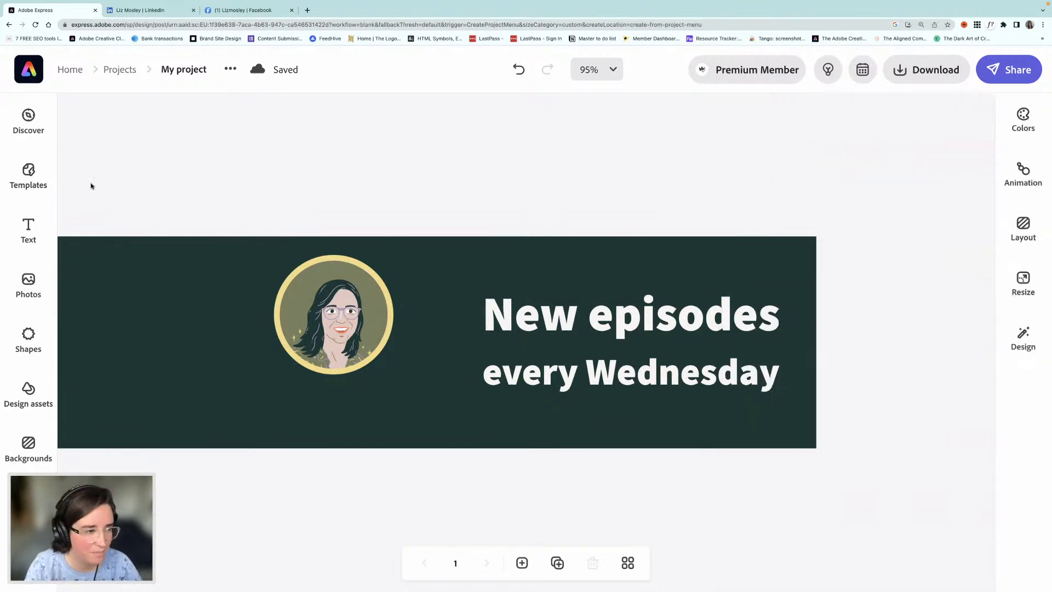
Make the owner's personal "Branding" brand the default instead of Boca Choc and reopen the banner project.
{"action": "left_click", "coordinate": [28, 69]}
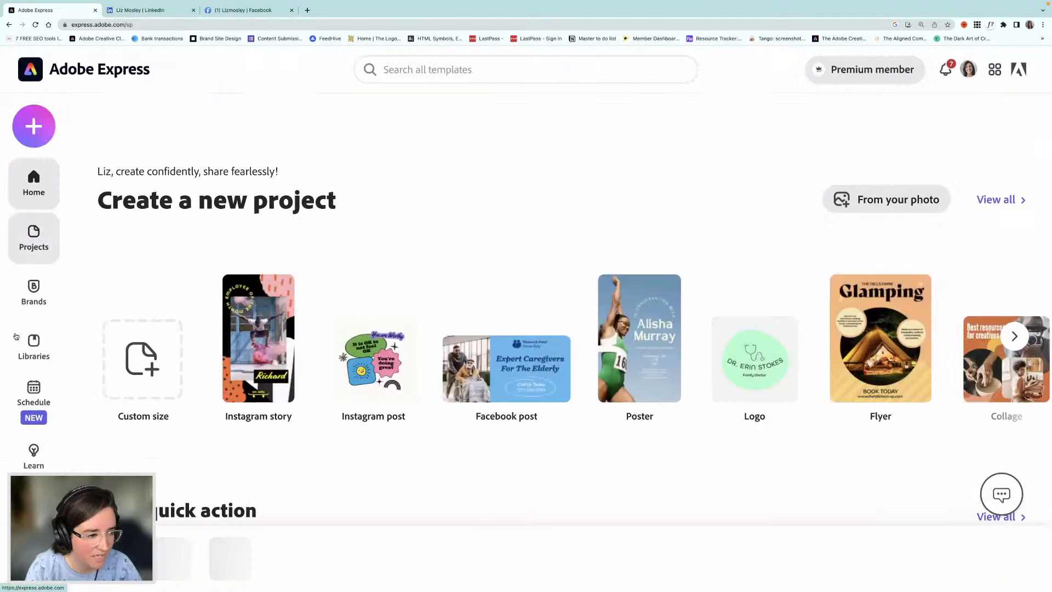
{"action": "left_click", "coordinate": [34, 285]}
{"action": "mouse_move", "coordinate": [333, 304]}
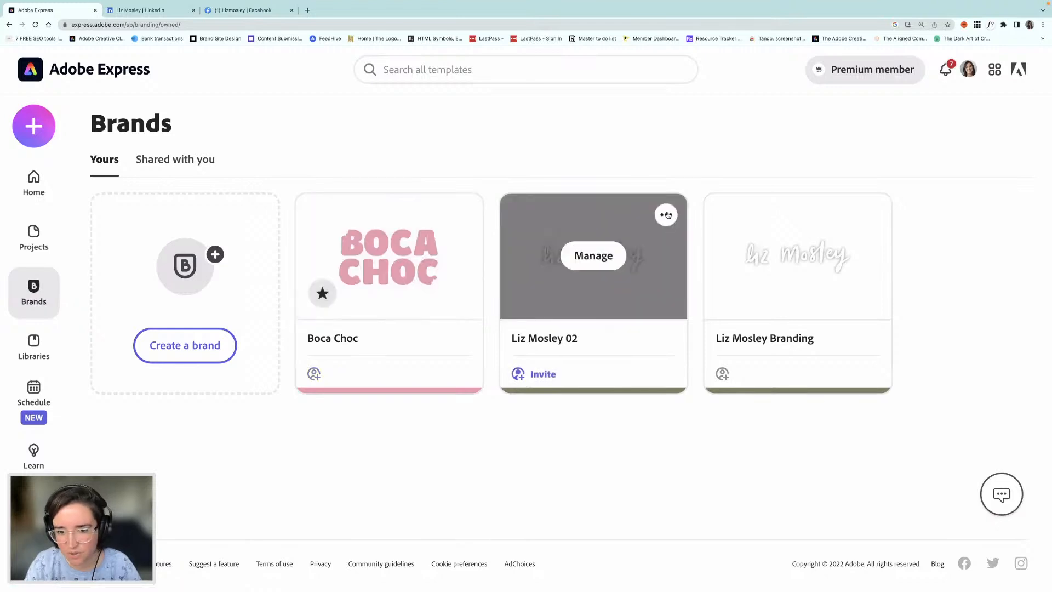
{"action": "left_click", "coordinate": [869, 216]}
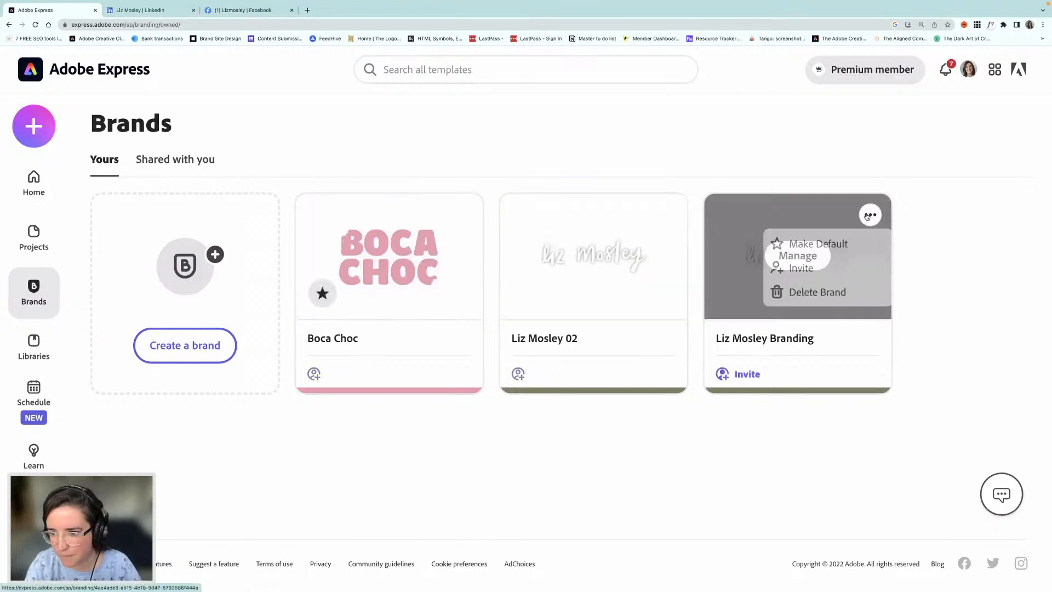
{"action": "left_click", "coordinate": [824, 252]}
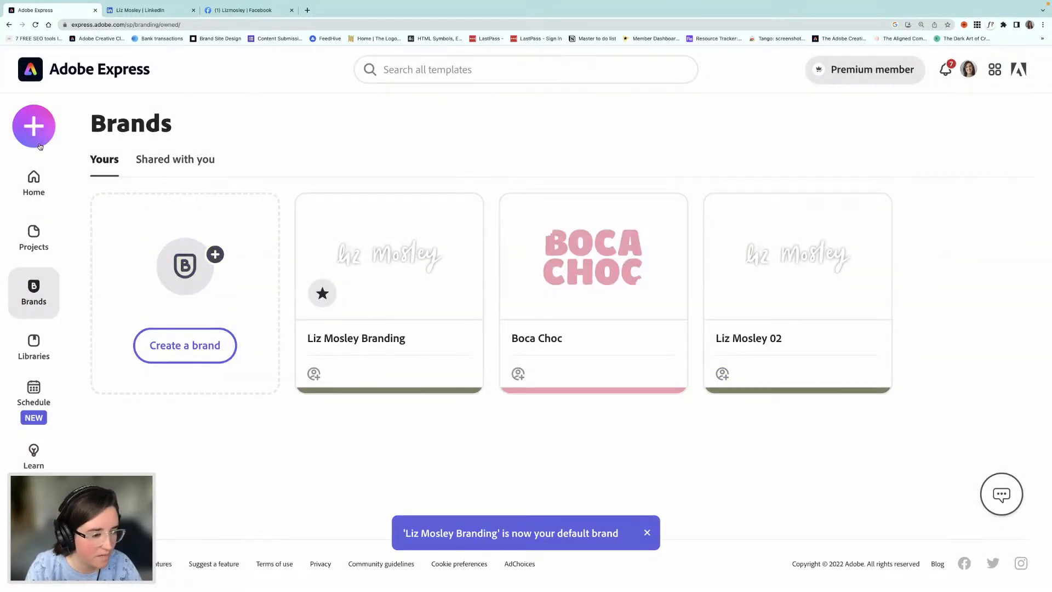
{"action": "left_click", "coordinate": [32, 182]}
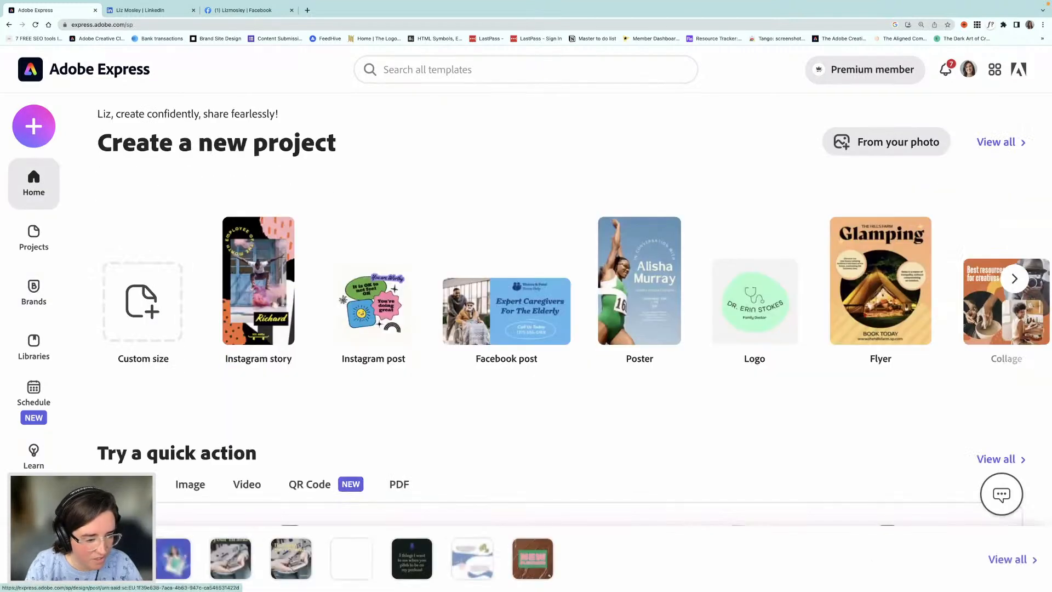
{"action": "left_click", "coordinate": [110, 558]}
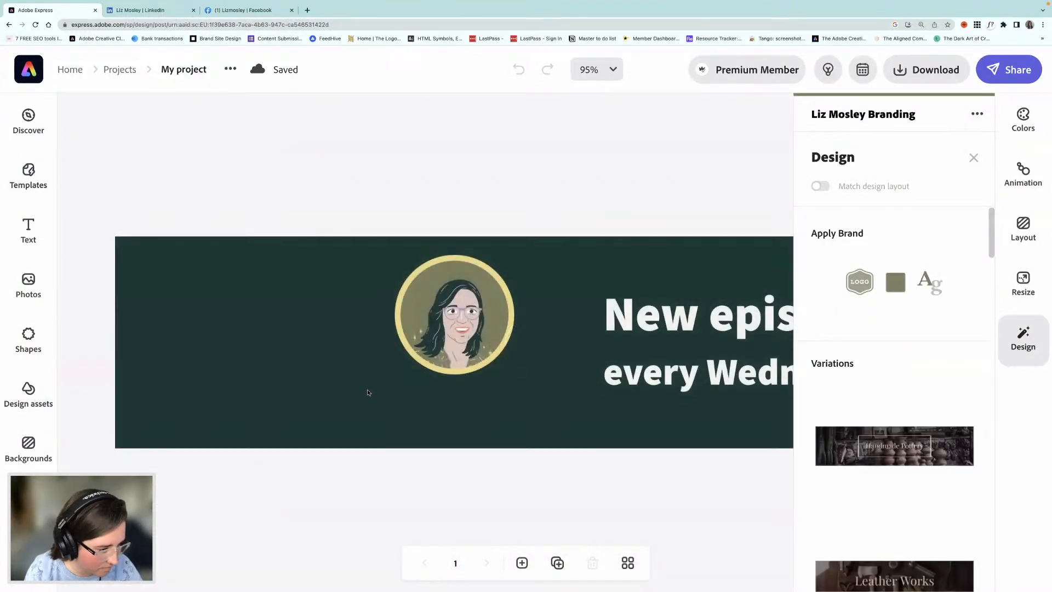
Set the "New episodes" text in the brand font Quincy CF Bold.
{"action": "scroll", "coordinate": [568, 371], "scroll_direction": "right", "scroll_amount": 4}
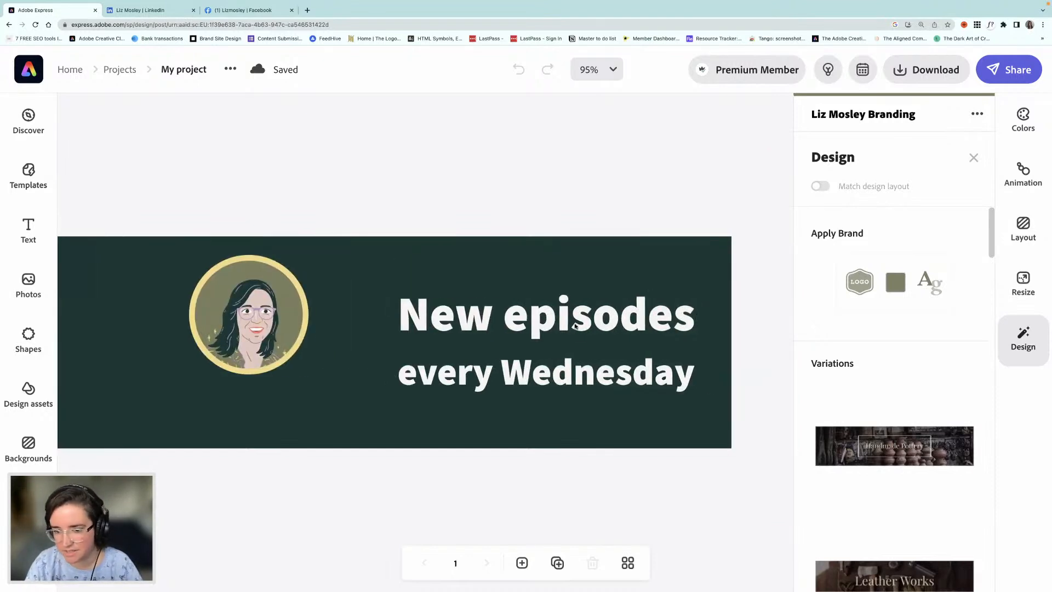
{"action": "left_click", "coordinate": [574, 324]}
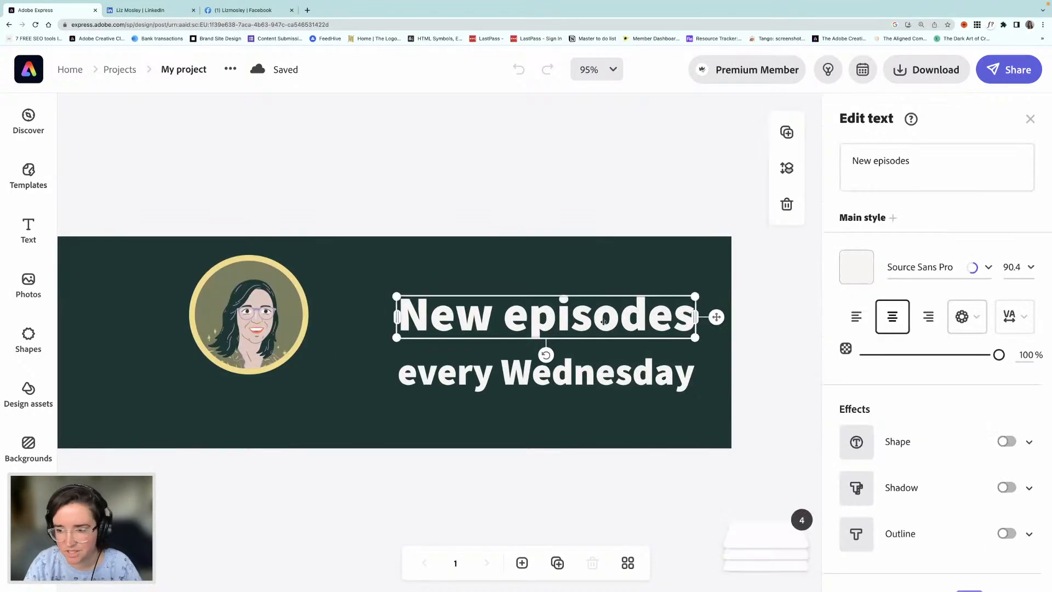
{"action": "left_click", "coordinate": [988, 268]}
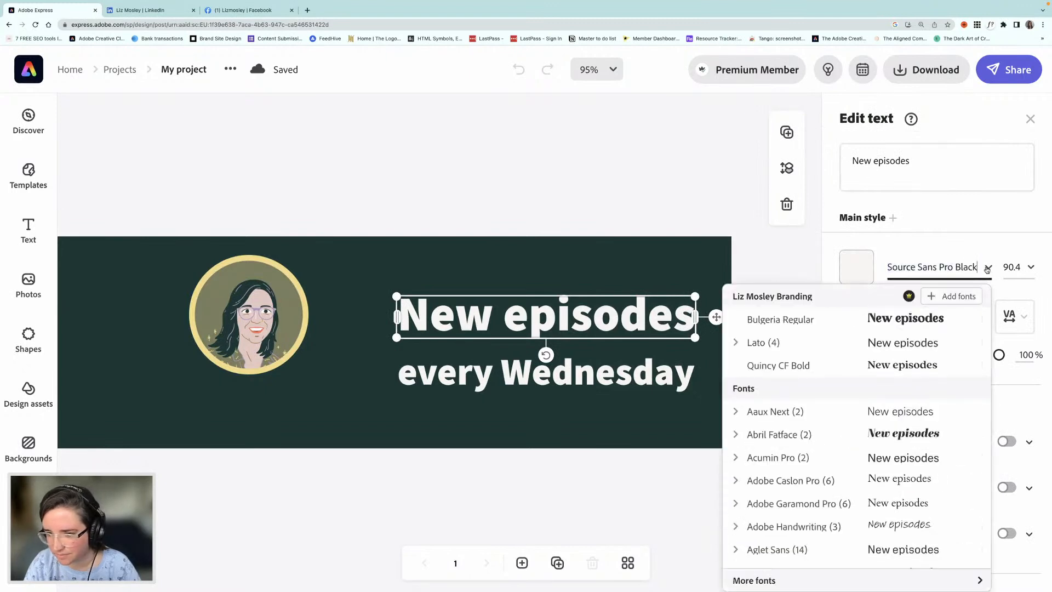
{"action": "left_click", "coordinate": [838, 371]}
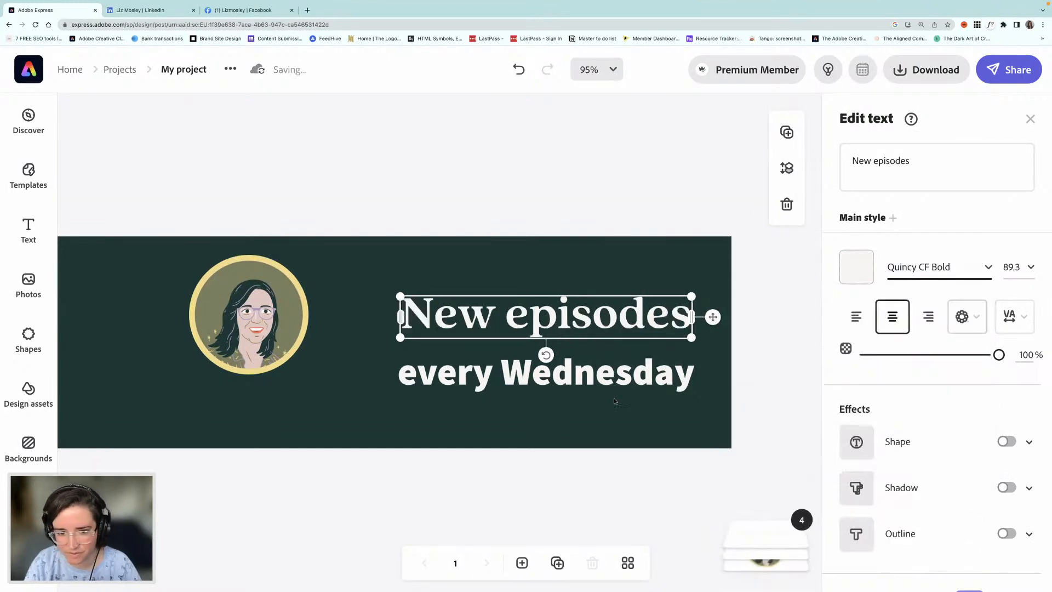
Set the "every Wednesday" text in Quincy CF Bold and shift both text lines slightly up.
{"action": "left_click", "coordinate": [592, 377]}
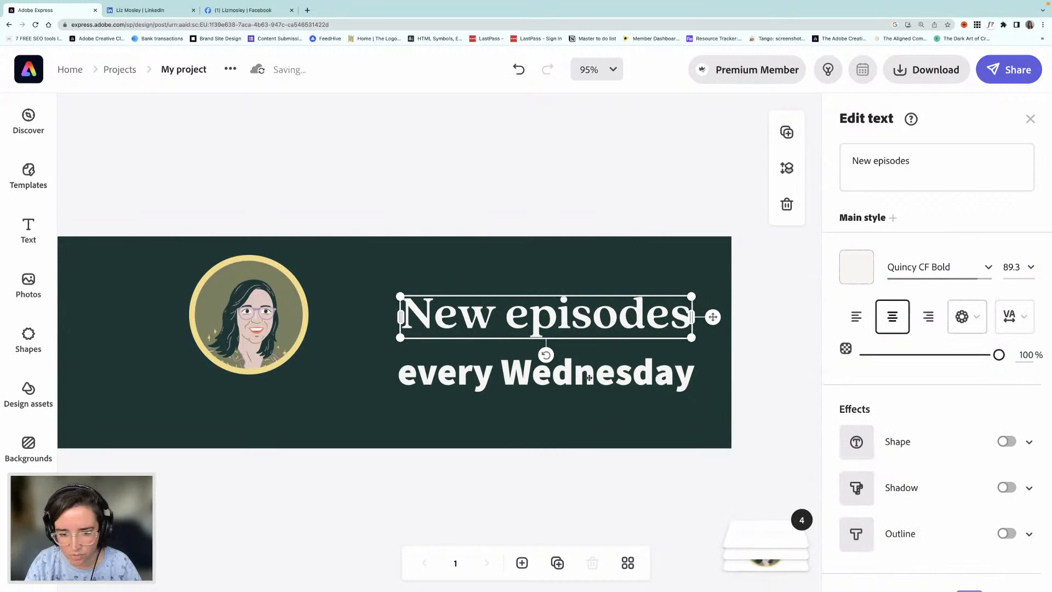
{"action": "left_click", "coordinate": [989, 269]}
{"action": "scroll", "coordinate": [912, 329], "scroll_direction": "up", "scroll_amount": 15}
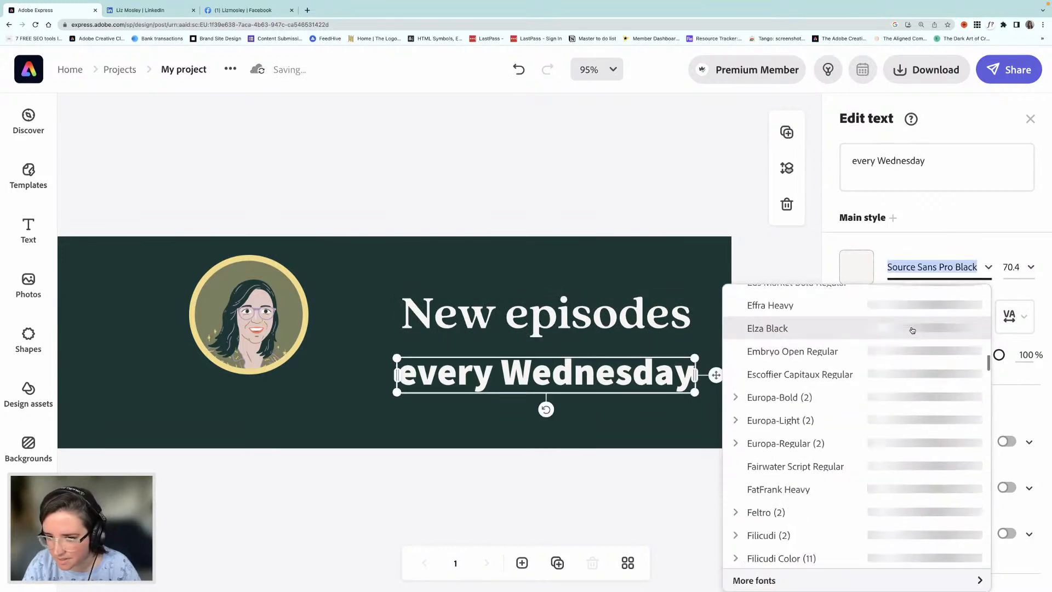
{"action": "scroll", "coordinate": [912, 330], "scroll_direction": "up", "scroll_amount": 10}
{"action": "left_click", "coordinate": [876, 364]}
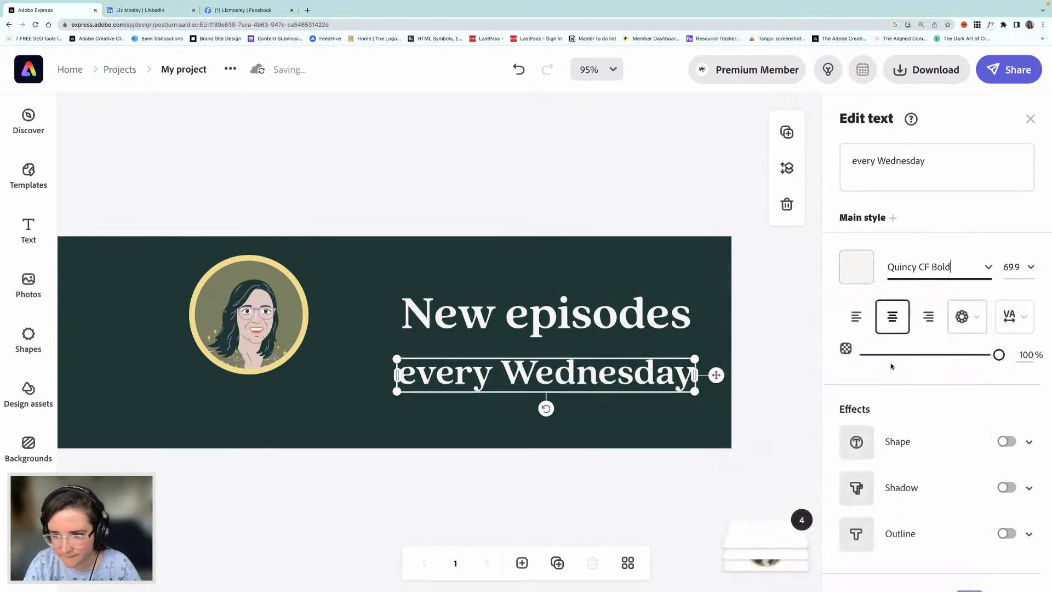
{"action": "left_click_drag", "start_coordinate": [630, 376], "coordinate": [628, 367]}
{"action": "left_click_drag", "start_coordinate": [559, 312], "coordinate": [560, 302]}
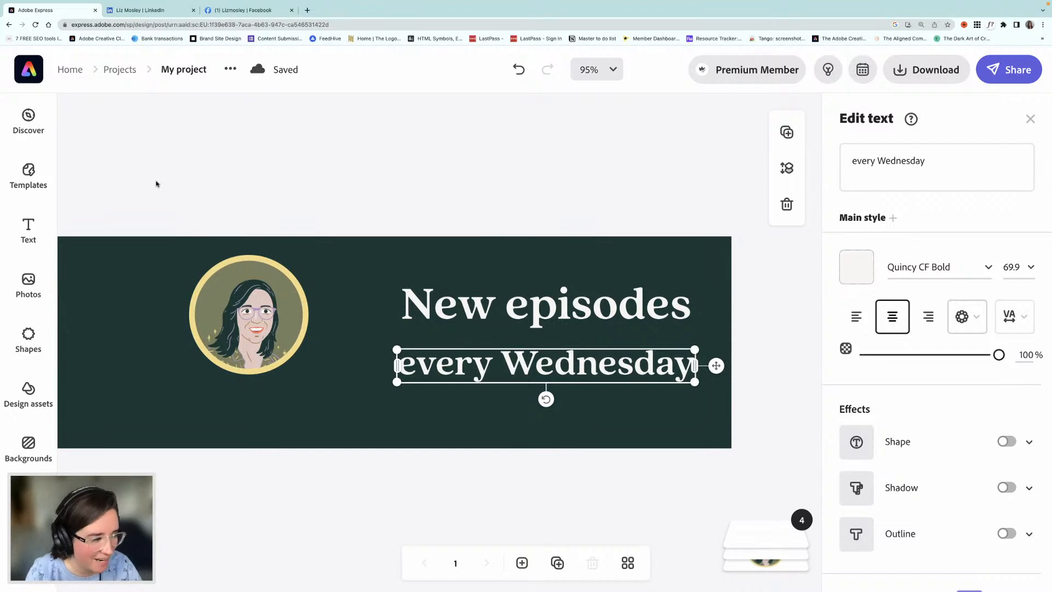
Add a basic square shape and stretch it into a wide, low rectangle covering the "New episodes" text.
{"action": "left_click", "coordinate": [28, 335]}
{"action": "left_click", "coordinate": [170, 319]}
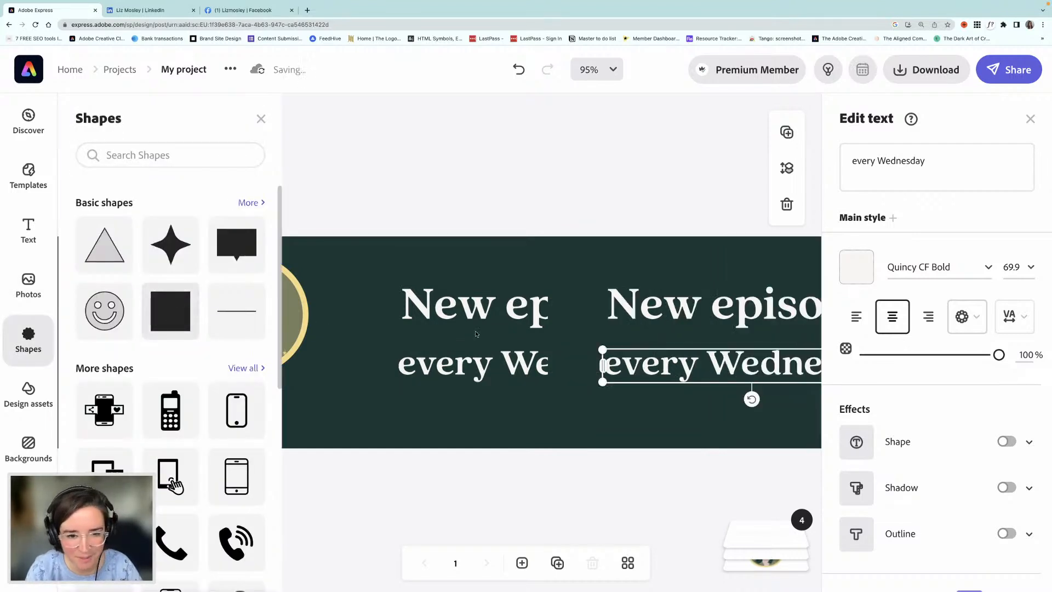
{"action": "left_click_drag", "start_coordinate": [328, 356], "coordinate": [701, 329]}
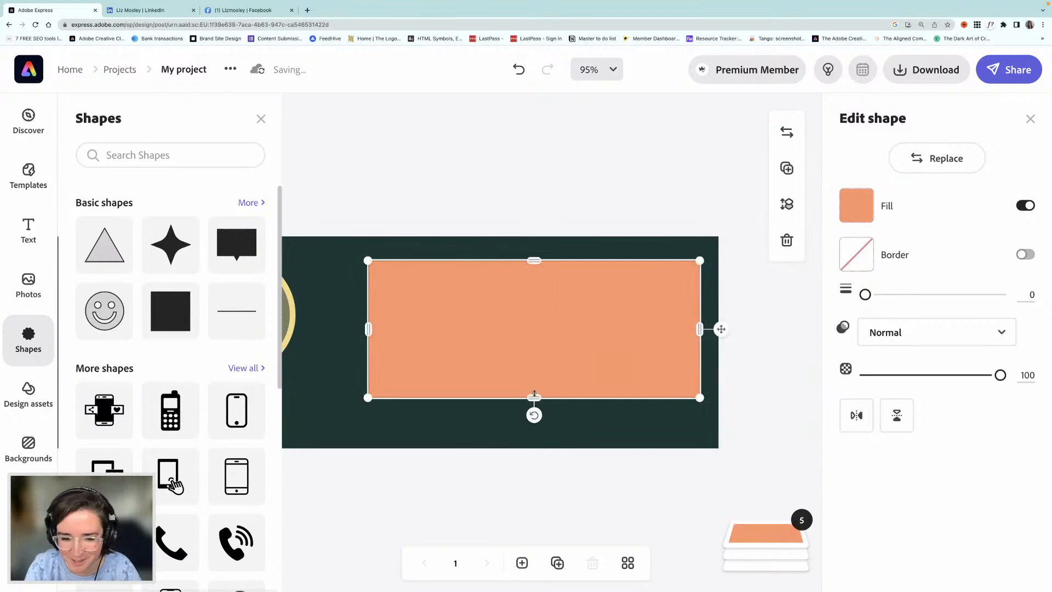
{"action": "left_click_drag", "start_coordinate": [534, 399], "coordinate": [531, 315]}
{"action": "left_click_drag", "start_coordinate": [581, 291], "coordinate": [555, 301]}
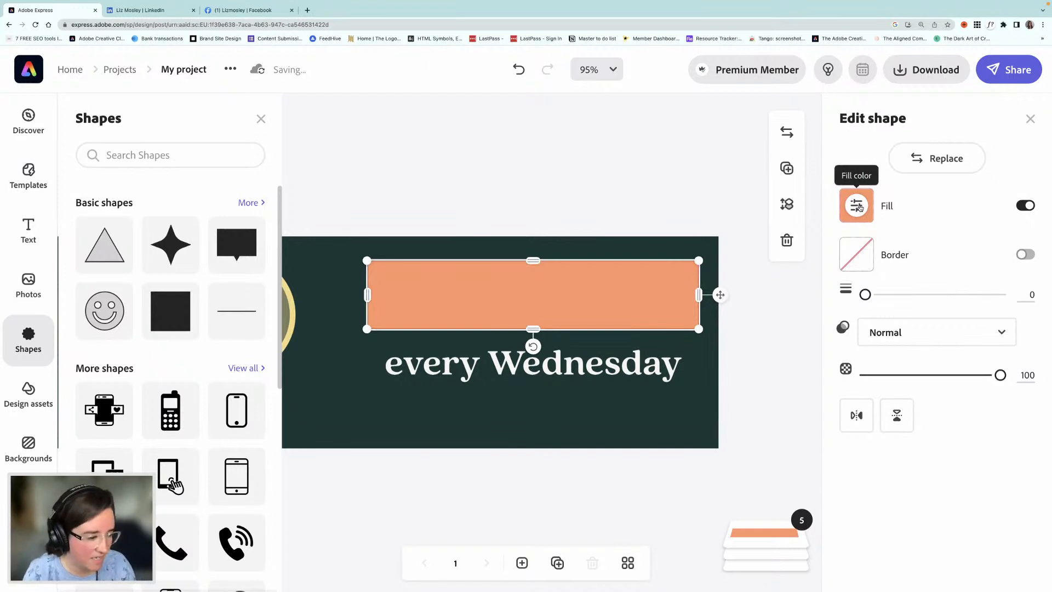
Fill the rectangle with the yellow #F4DD82 and send it behind the "New episodes" text.
{"action": "left_click", "coordinate": [857, 206]}
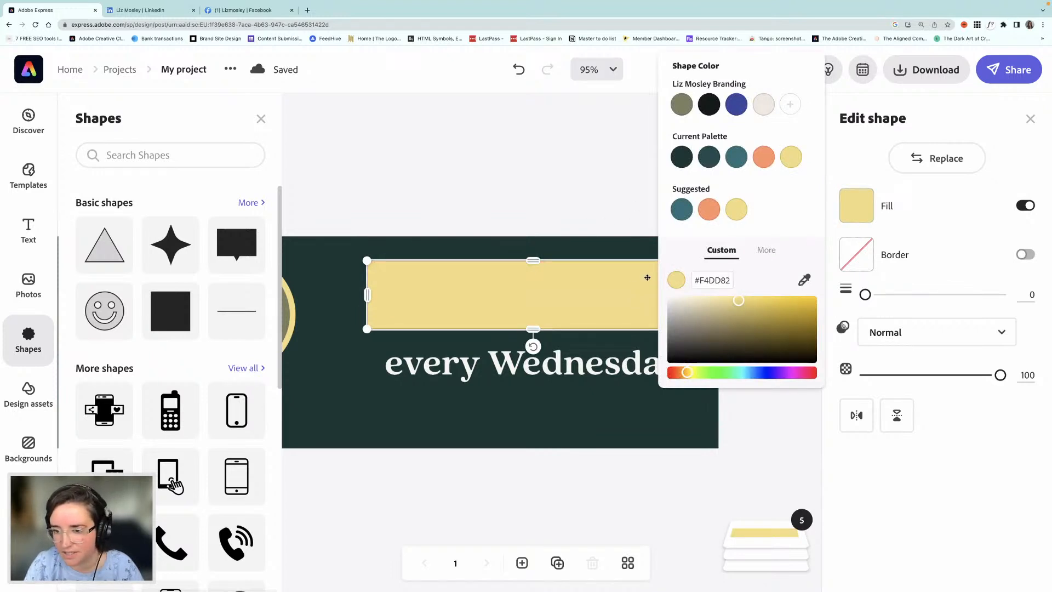
{"action": "left_click", "coordinate": [628, 294]}
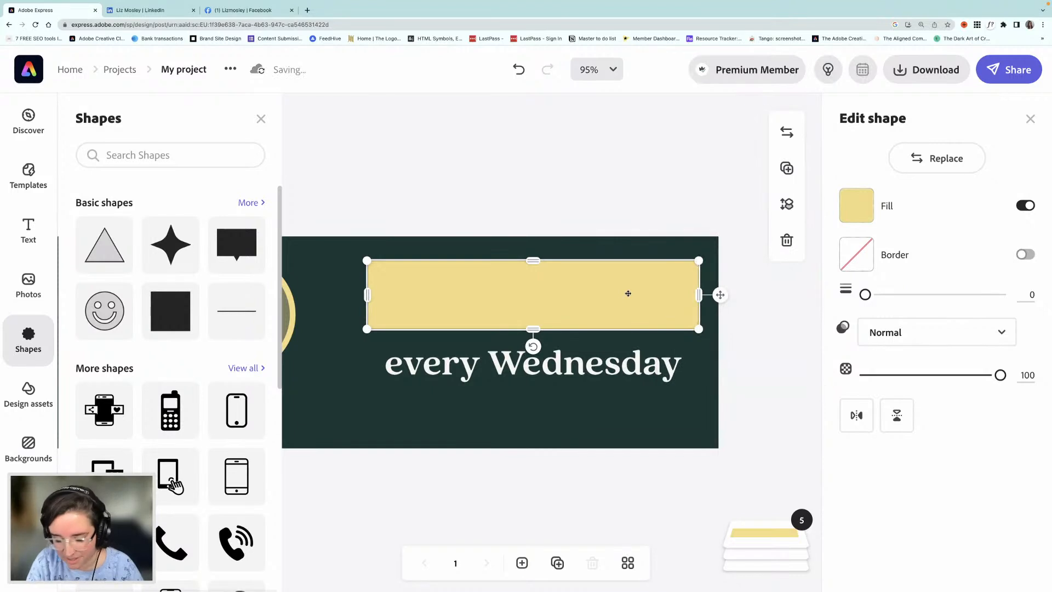
{"action": "key", "text": "super+bracketleft"}
{"action": "key", "text": "super+bracketleft"}
{"action": "key", "text": "super+bracketleft"}
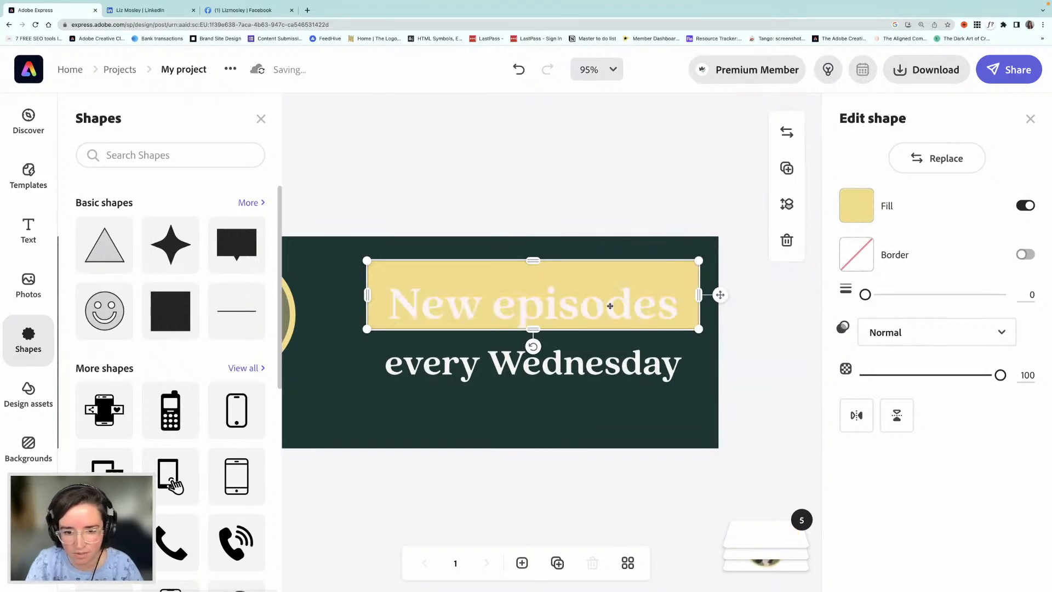
Move "New episodes" up onto the yellow rectangle and trim the rectangle's right and bottom edges to fit evenly around the text.
{"action": "left_click", "coordinate": [600, 310]}
{"action": "left_click_drag", "start_coordinate": [602, 302], "coordinate": [602, 302]}
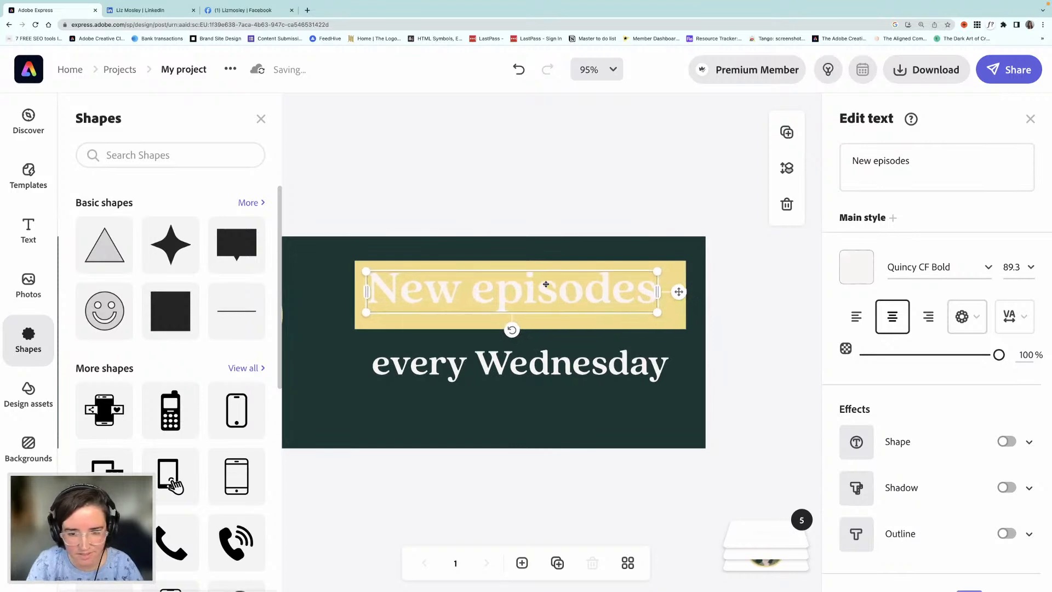
{"action": "left_click", "coordinate": [709, 312]}
{"action": "left_click", "coordinate": [680, 312]}
{"action": "left_click_drag", "start_coordinate": [685, 297], "coordinate": [669, 295]}
{"action": "left_click_drag", "start_coordinate": [512, 328], "coordinate": [549, 362]}
Duplicate the yellow rectangle, place the copy behind "every Wednesday" and extend its left edge to even out the padding.
{"action": "key", "text": "super+d"}
{"action": "key", "text": "super+["}
{"action": "key", "text": "Down"}
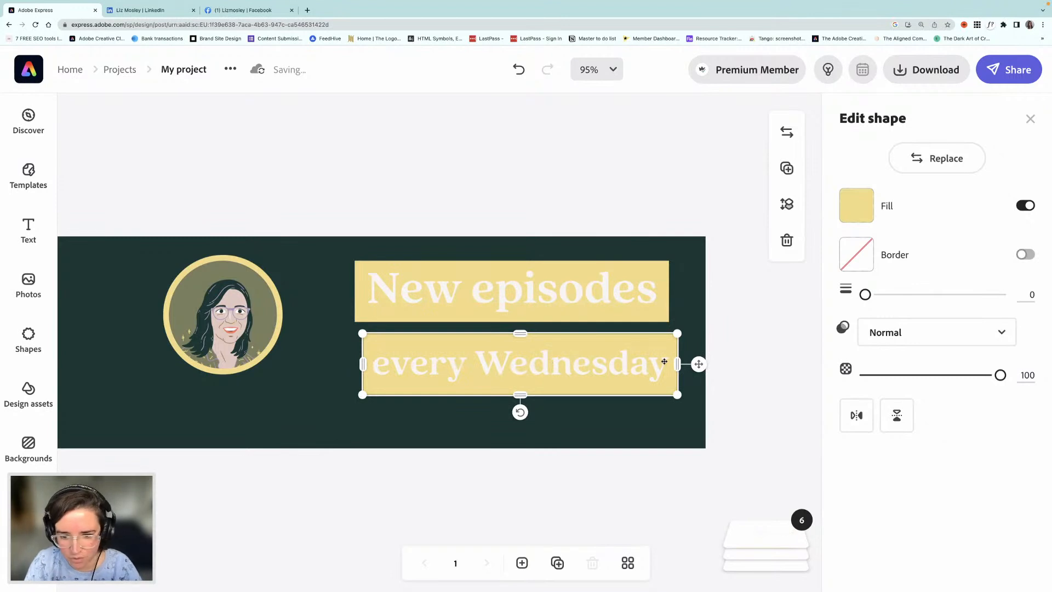
{"action": "left_click", "coordinate": [764, 553]}
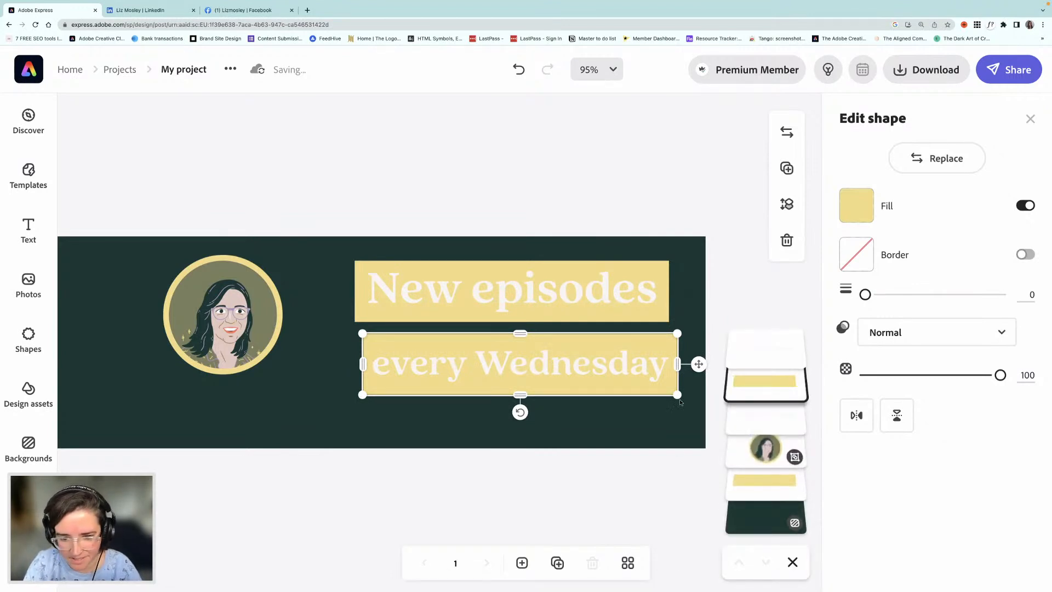
{"action": "left_click_drag", "start_coordinate": [362, 364], "coordinate": [357, 364]}
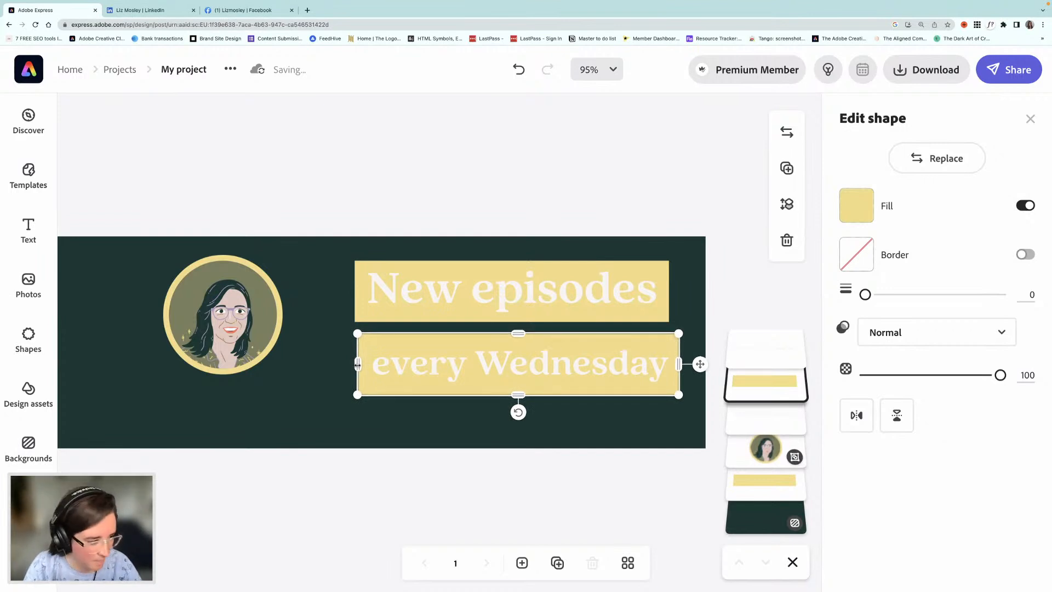
{"action": "left_click", "coordinate": [438, 509]}
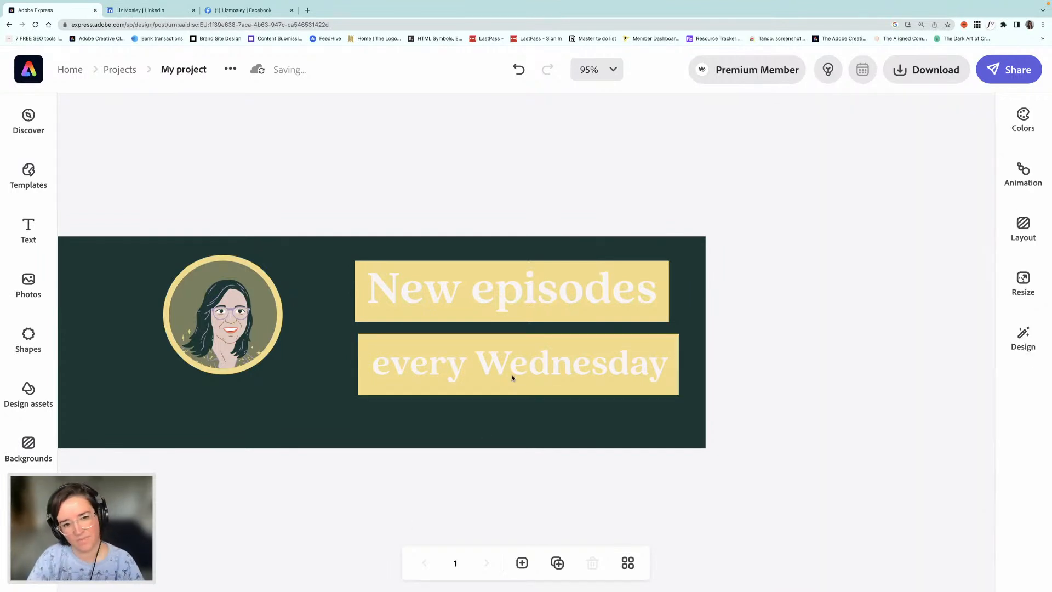
Recolour both the "New episodes" and "every Wednesday" texts in the brand olive green #7A8063.
{"action": "left_click", "coordinate": [626, 291]}
{"action": "left_click", "coordinate": [856, 271]}
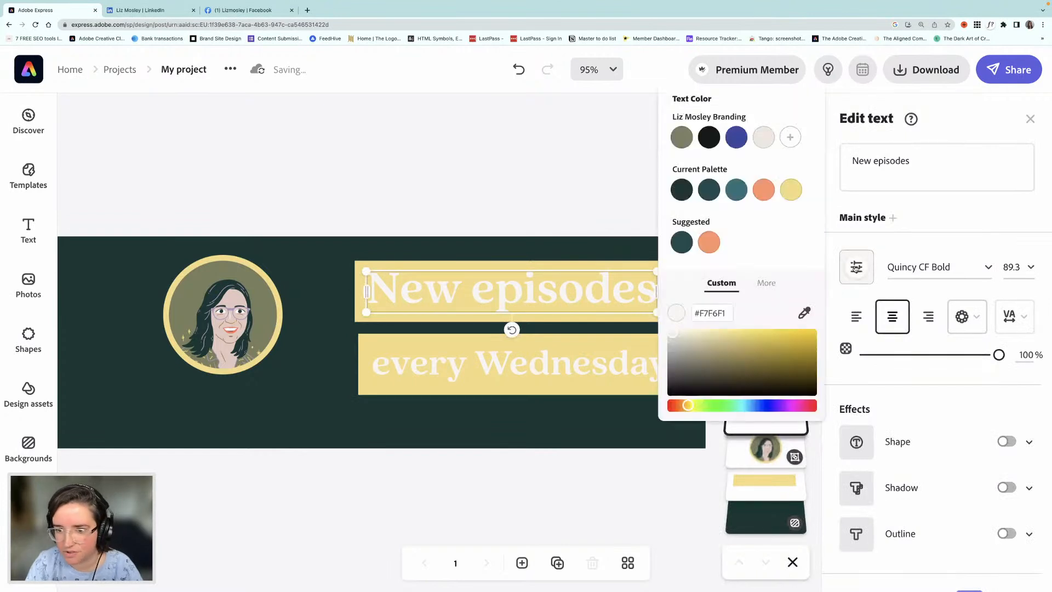
{"action": "left_click", "coordinate": [678, 141]}
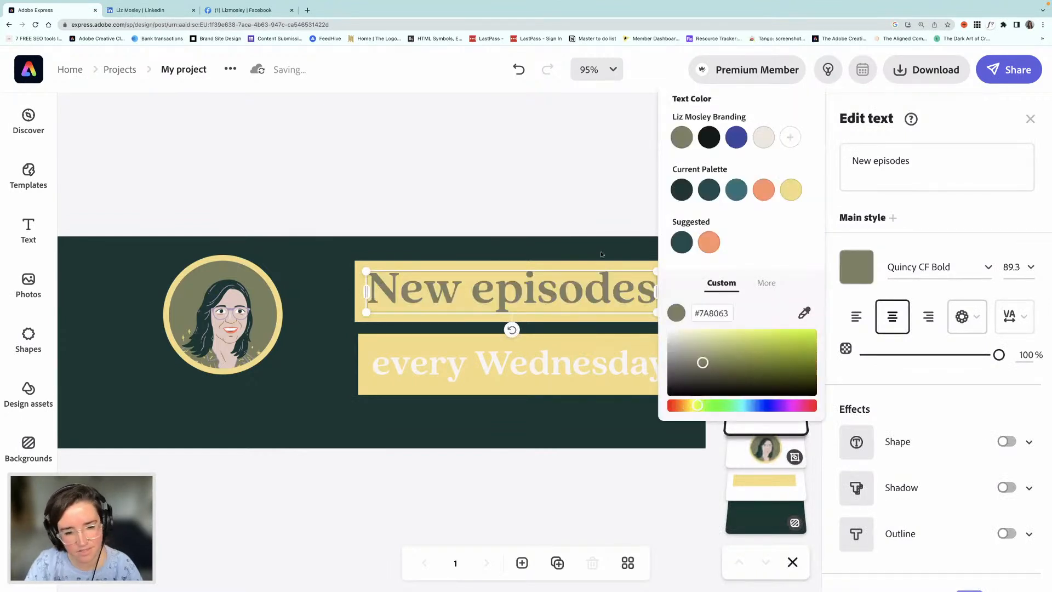
{"action": "left_click", "coordinate": [574, 367]}
{"action": "left_click", "coordinate": [856, 267]}
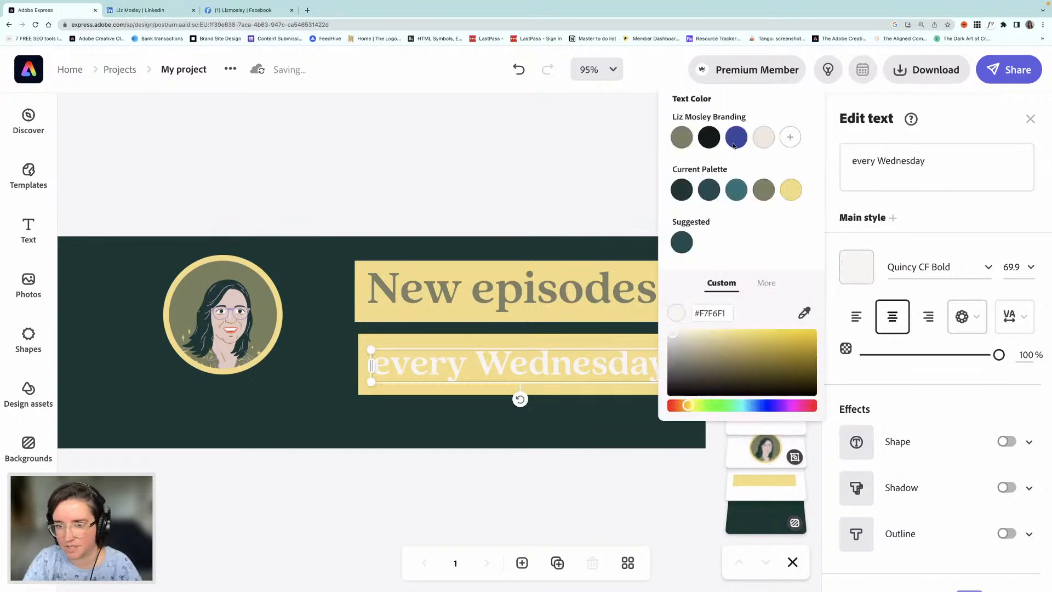
{"action": "left_click", "coordinate": [681, 137]}
{"action": "left_click", "coordinate": [562, 195]}
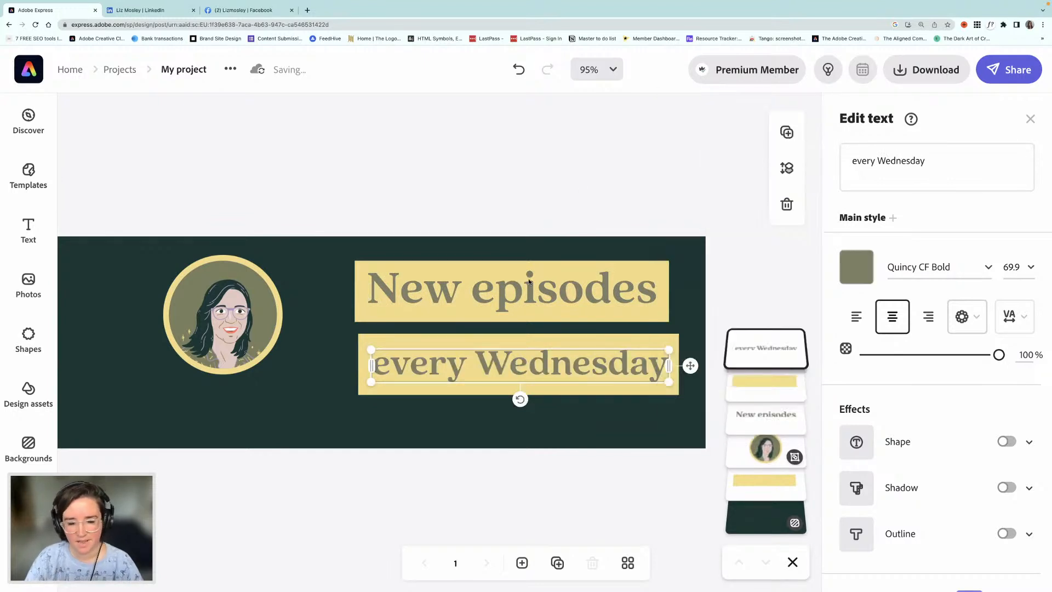
Group "New episodes" with its yellow rectangle, and "every Wednesday" with its own rectangle.
{"action": "left_click", "coordinate": [572, 293]}
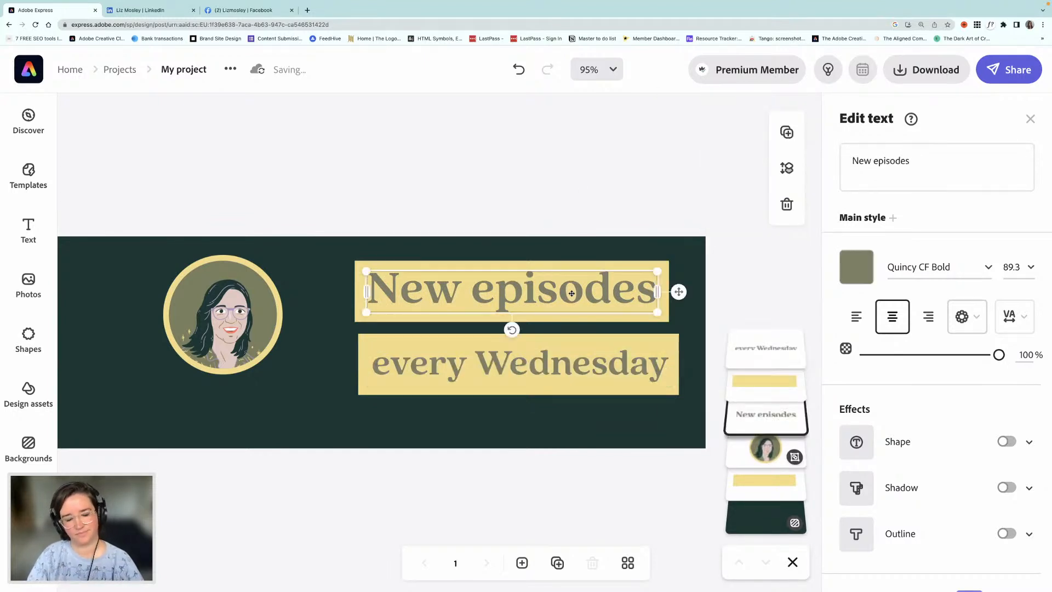
{"action": "left_click", "coordinate": [605, 321], "text": "shift"}
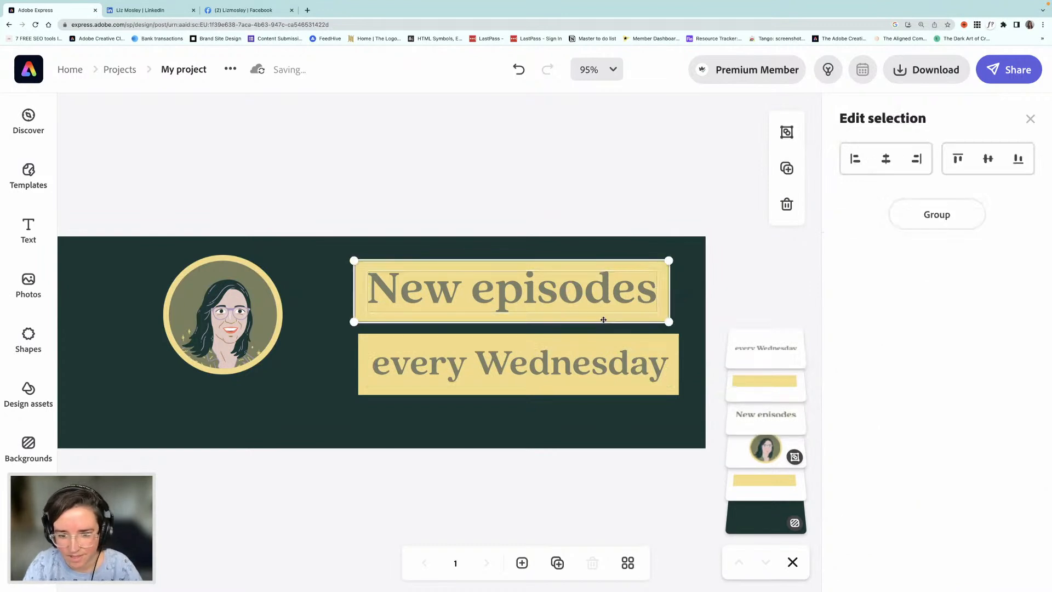
{"action": "left_click", "coordinate": [934, 215]}
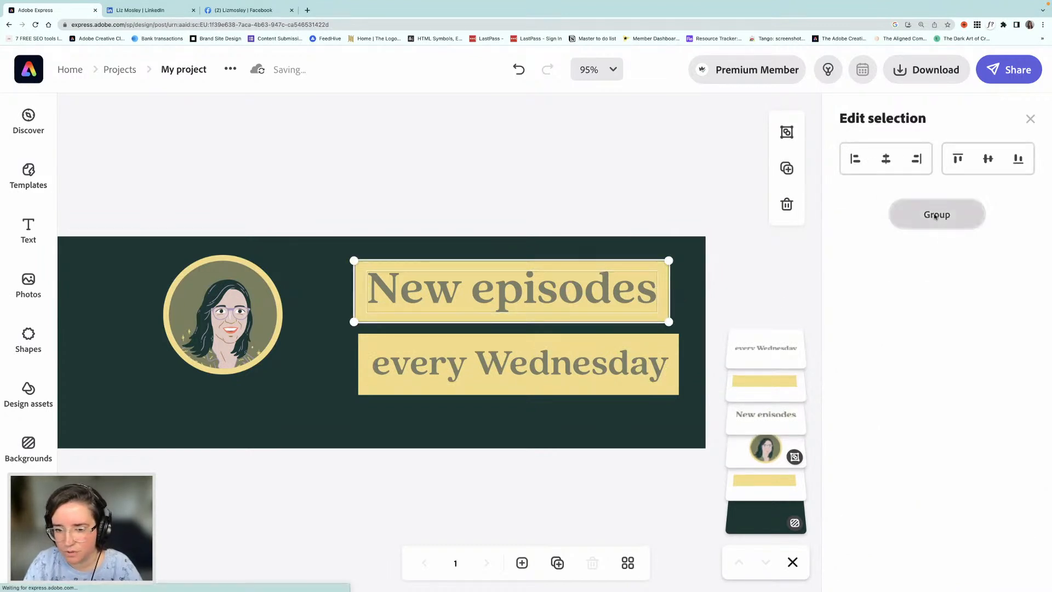
{"action": "left_click", "coordinate": [573, 386]}
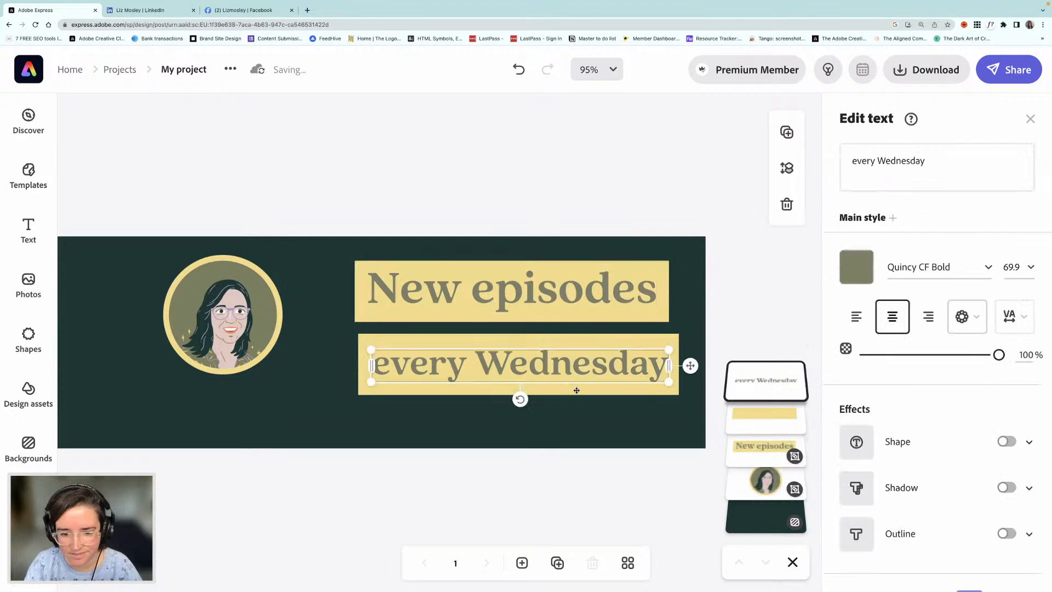
{"action": "left_click", "coordinate": [577, 390], "text": "shift"}
{"action": "left_click", "coordinate": [935, 215]}
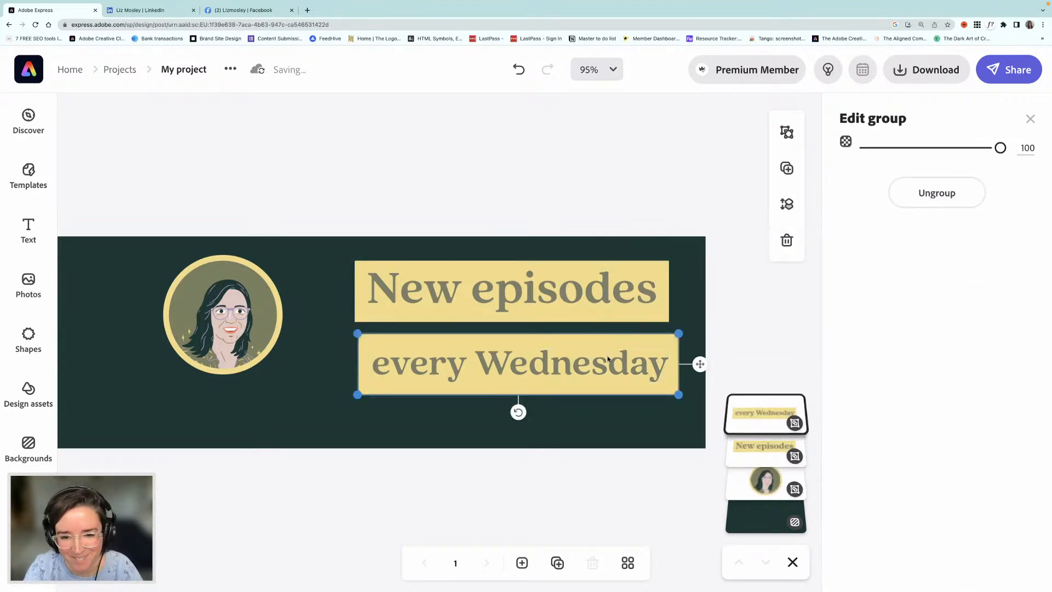
Space the two yellow text blocks further apart and tilt the "New episodes" block slightly counterclockwise.
{"action": "left_click_drag", "start_coordinate": [608, 359], "coordinate": [604, 371]}
{"action": "left_click_drag", "start_coordinate": [599, 307], "coordinate": [612, 319]}
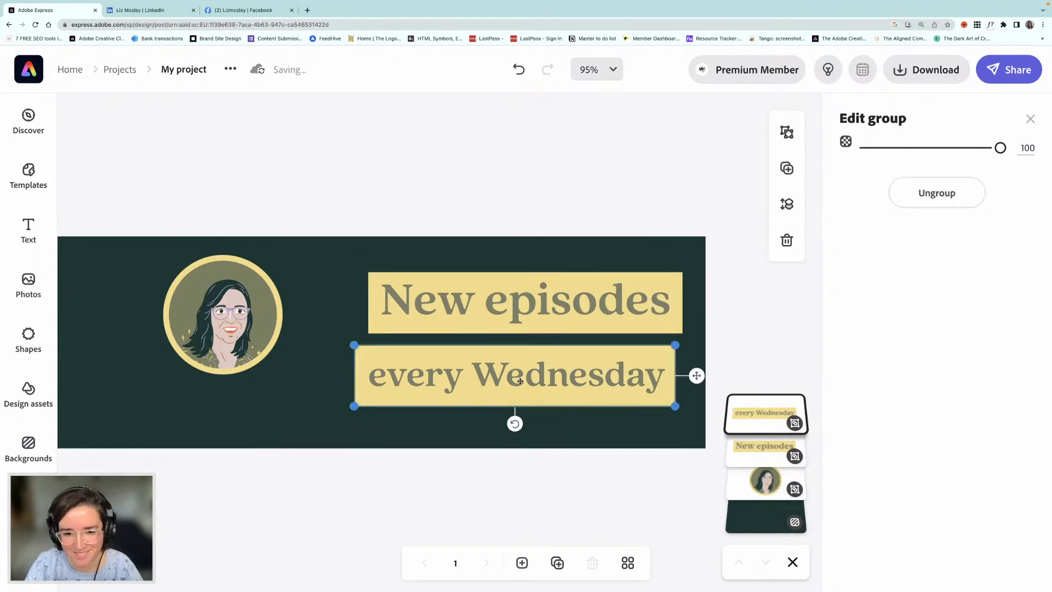
{"action": "left_click_drag", "start_coordinate": [522, 401], "coordinate": [516, 425]}
{"action": "left_click", "coordinate": [536, 311]}
{"action": "left_click_drag", "start_coordinate": [526, 350], "coordinate": [528, 350]}
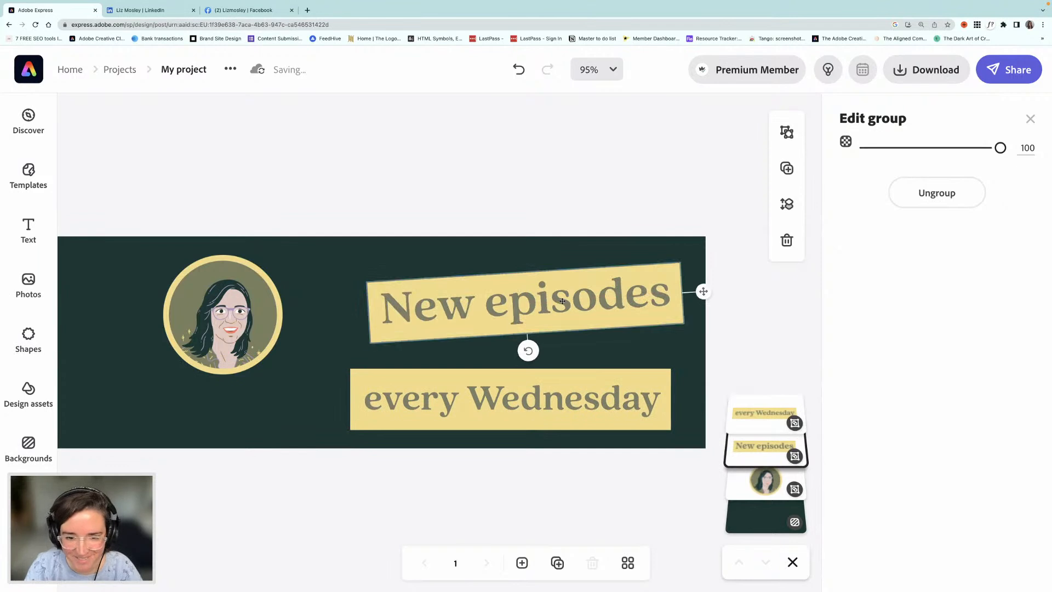
{"action": "left_click_drag", "start_coordinate": [556, 296], "coordinate": [548, 289]}
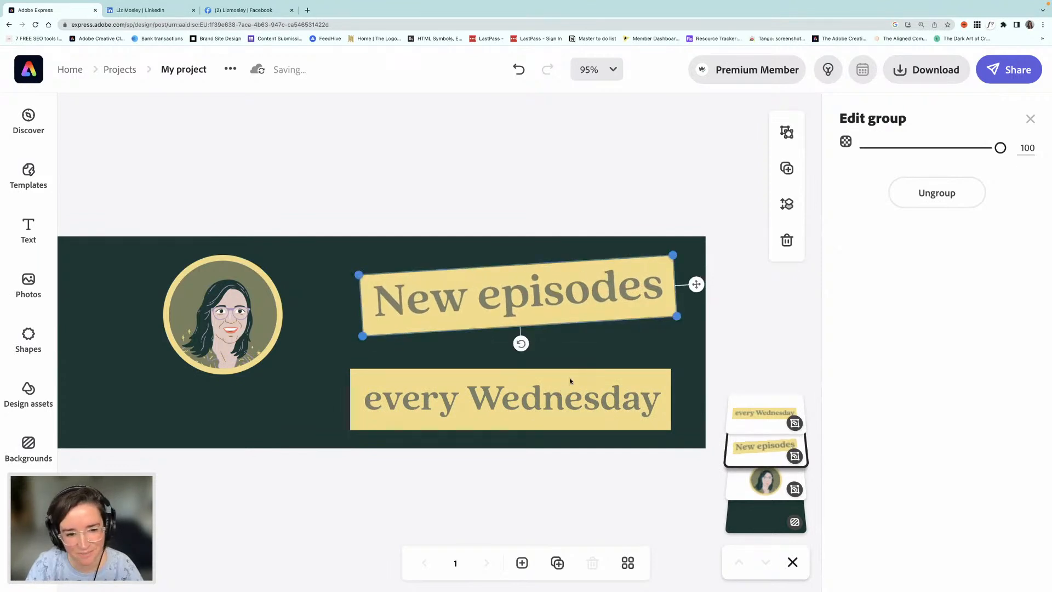
Move the "every Wednesday" block up beneath the tilted block, shrink it slightly and offset it to the right.
{"action": "left_click_drag", "start_coordinate": [569, 380], "coordinate": [579, 366]}
{"action": "left_click", "coordinate": [647, 401]}
{"action": "left_click_drag", "start_coordinate": [679, 414], "coordinate": [653, 409]}
{"action": "left_click_drag", "start_coordinate": [607, 376], "coordinate": [641, 372]}
Move the ringed portrait lower beside the text blocks and enlarge it slightly.
{"action": "scroll", "coordinate": [314, 303], "scroll_direction": "left", "scroll_amount": 8}
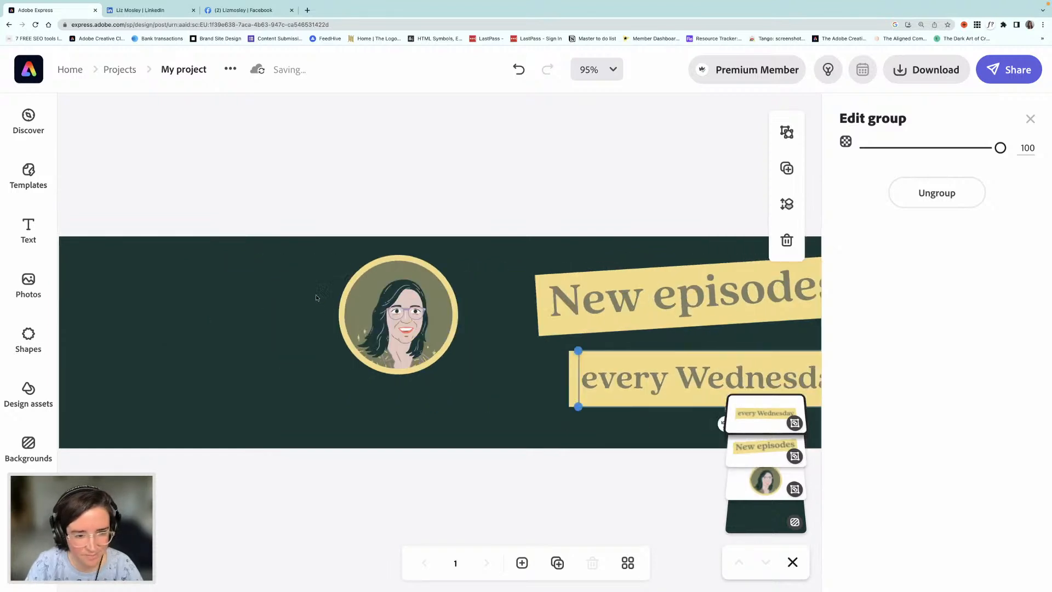
{"action": "left_click_drag", "start_coordinate": [397, 212], "coordinate": [492, 399]}
{"action": "scroll", "coordinate": [491, 399], "scroll_direction": "right", "scroll_amount": 3}
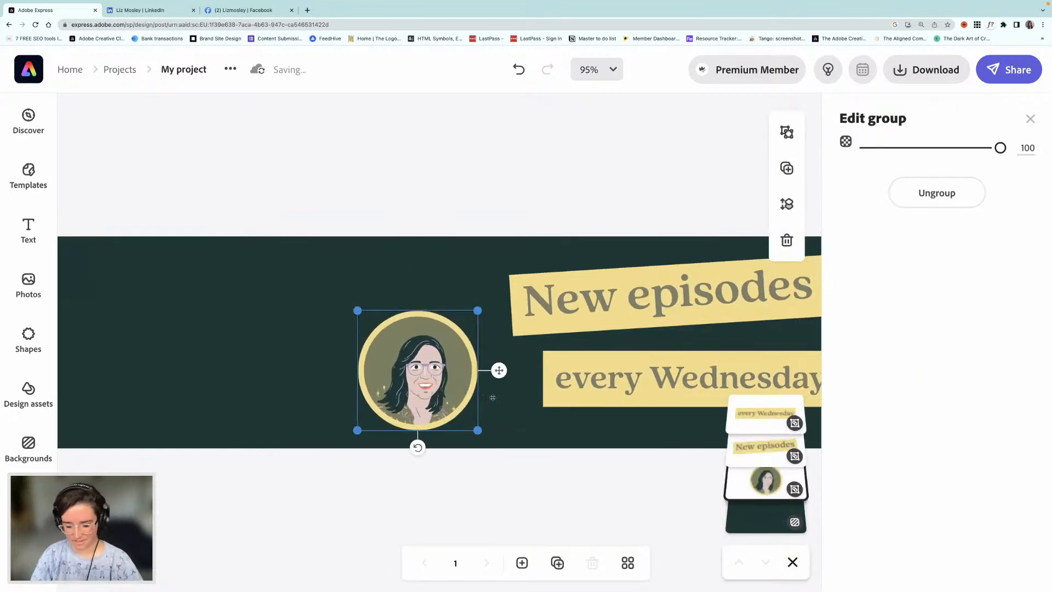
{"action": "key", "text": "super+minus"}
{"action": "scroll", "coordinate": [492, 395], "scroll_direction": "right", "scroll_amount": 4}
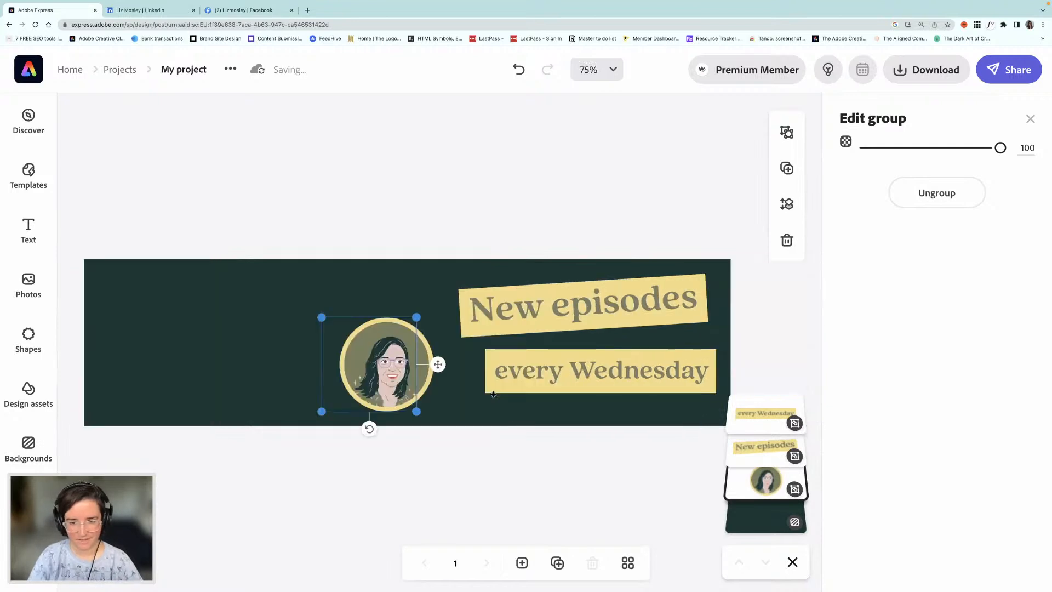
{"action": "scroll", "coordinate": [493, 394], "scroll_direction": "left", "scroll_amount": 4}
{"action": "left_click_drag", "start_coordinate": [430, 377], "coordinate": [437, 383]}
{"action": "left_click_drag", "start_coordinate": [353, 322], "coordinate": [345, 314]}
{"action": "left_click_drag", "start_coordinate": [398, 382], "coordinate": [398, 376]}
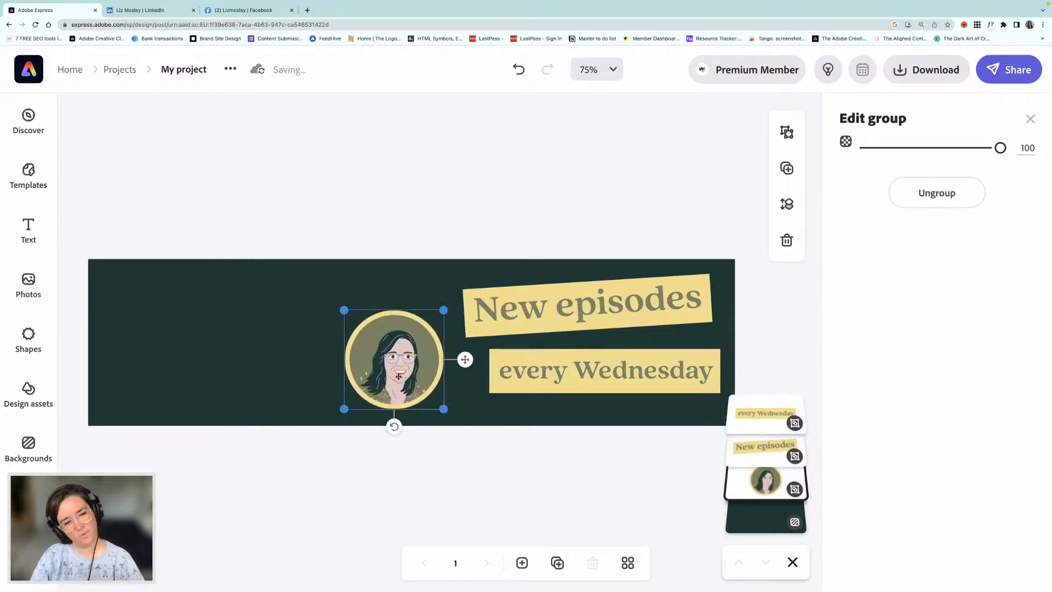
Shift the portrait and both yellow text blocks slightly upward, freeing space along the banner's lower edge.
{"action": "left_click_drag", "start_coordinate": [390, 353], "coordinate": [386, 346]}
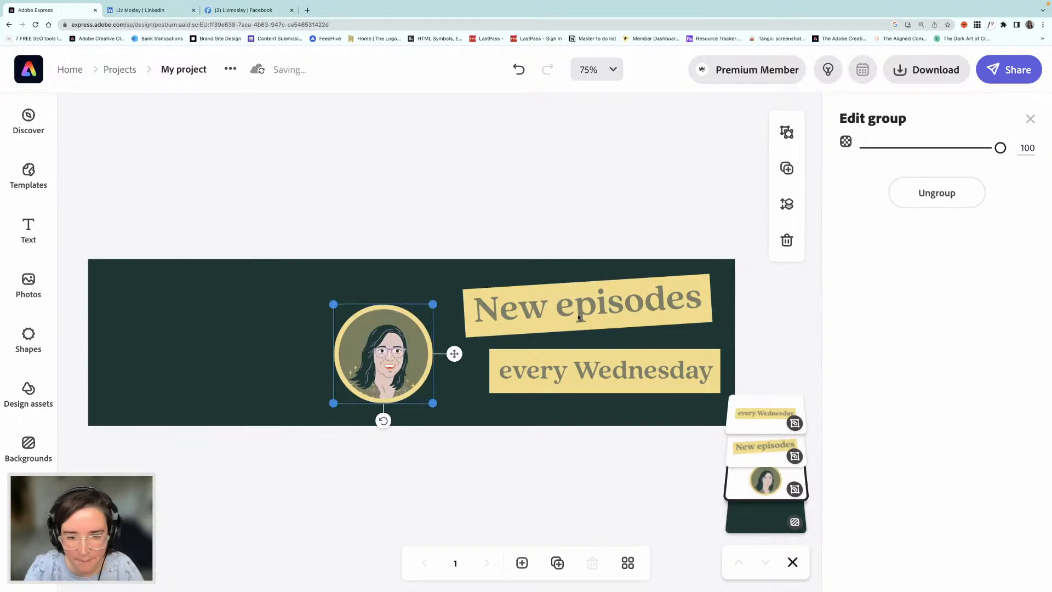
{"action": "left_click_drag", "start_coordinate": [582, 321], "coordinate": [583, 314]}
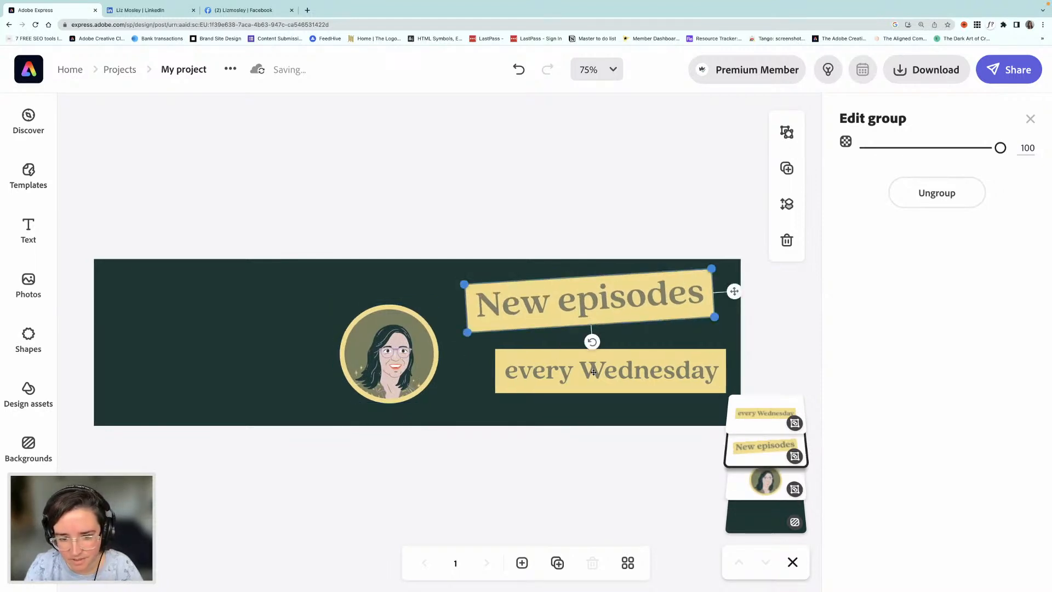
{"action": "left_click_drag", "start_coordinate": [593, 363], "coordinate": [591, 354]}
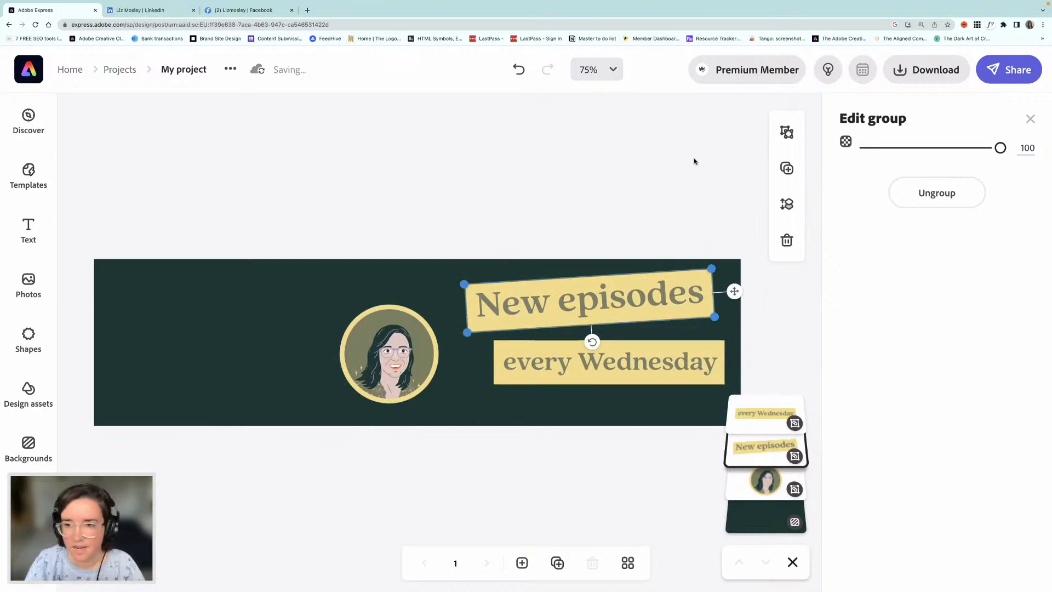
Add a new text object containing the podcast page's web address.
{"action": "left_click", "coordinate": [29, 230]}
{"action": "left_click", "coordinate": [176, 159]}
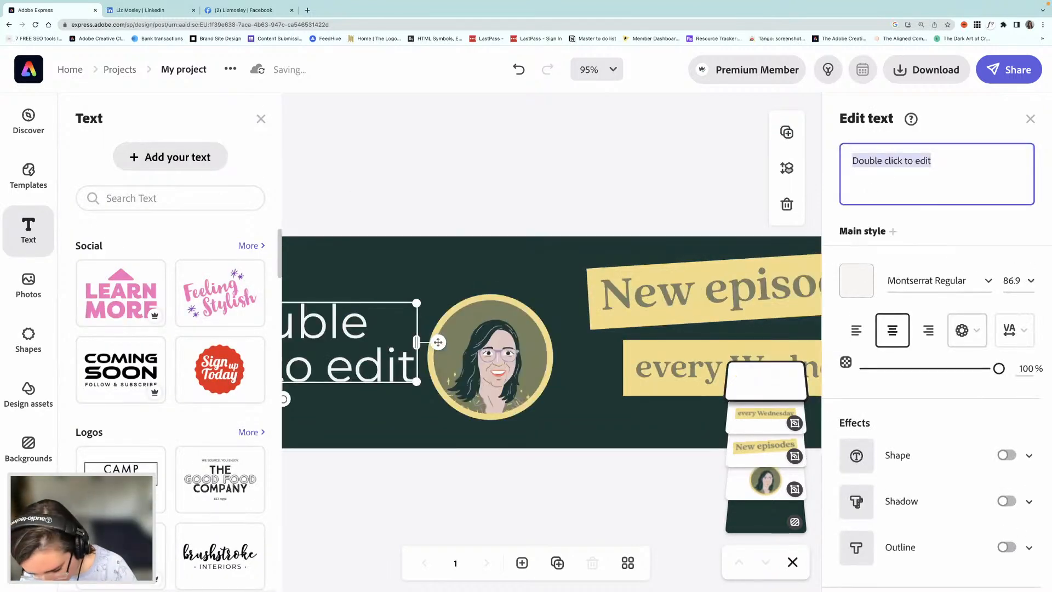
{"action": "type", "text": "lizmosley.n"}
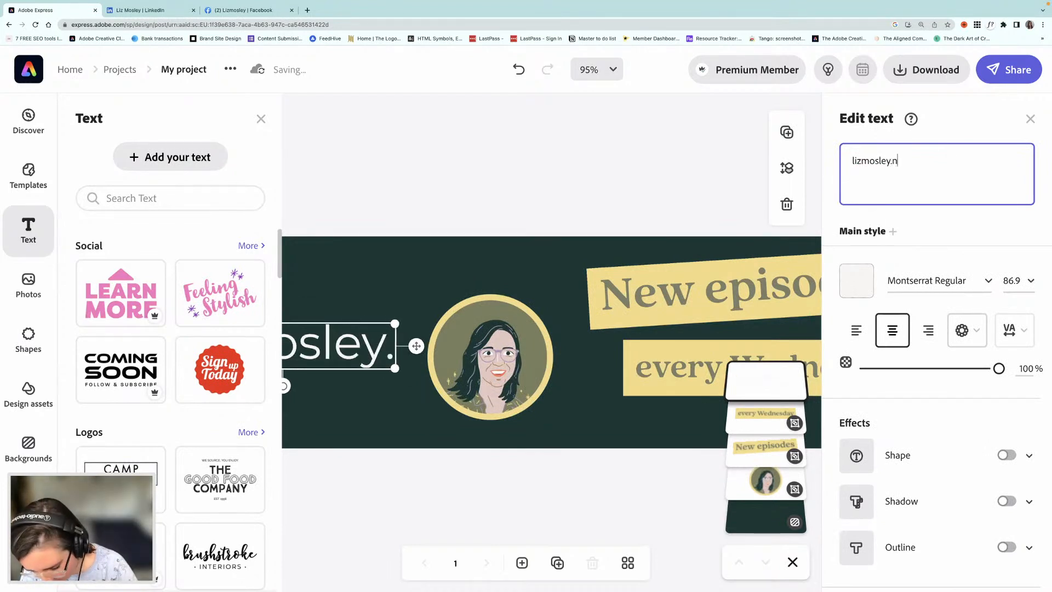
{"action": "type", "text": "et/podcast"}
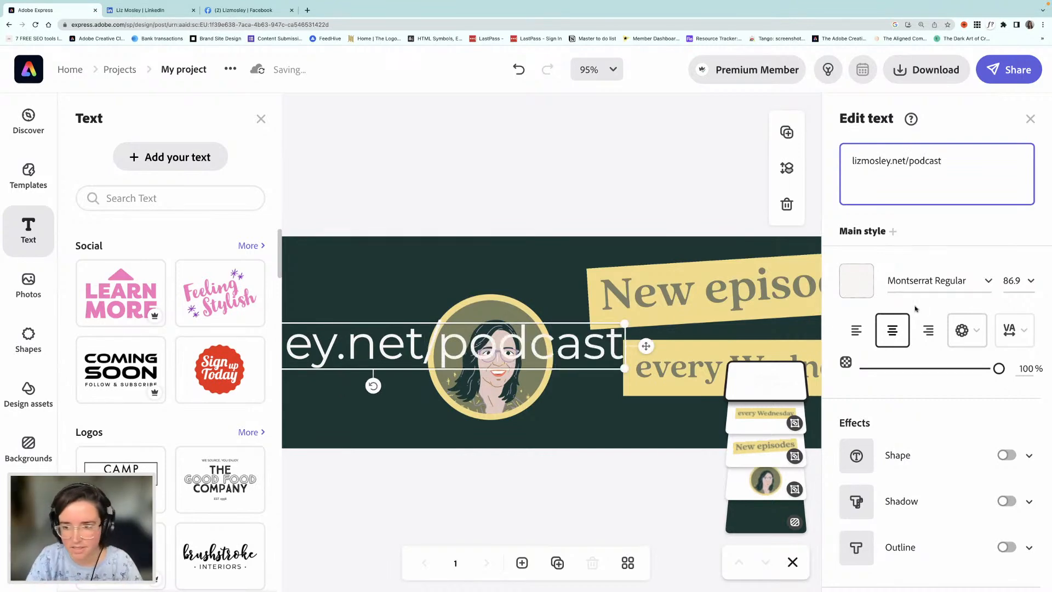
Set the web address text in the brand font Lato Bold.
{"action": "left_click", "coordinate": [988, 281]}
{"action": "scroll", "coordinate": [846, 337], "scroll_direction": "up", "scroll_amount": 15}
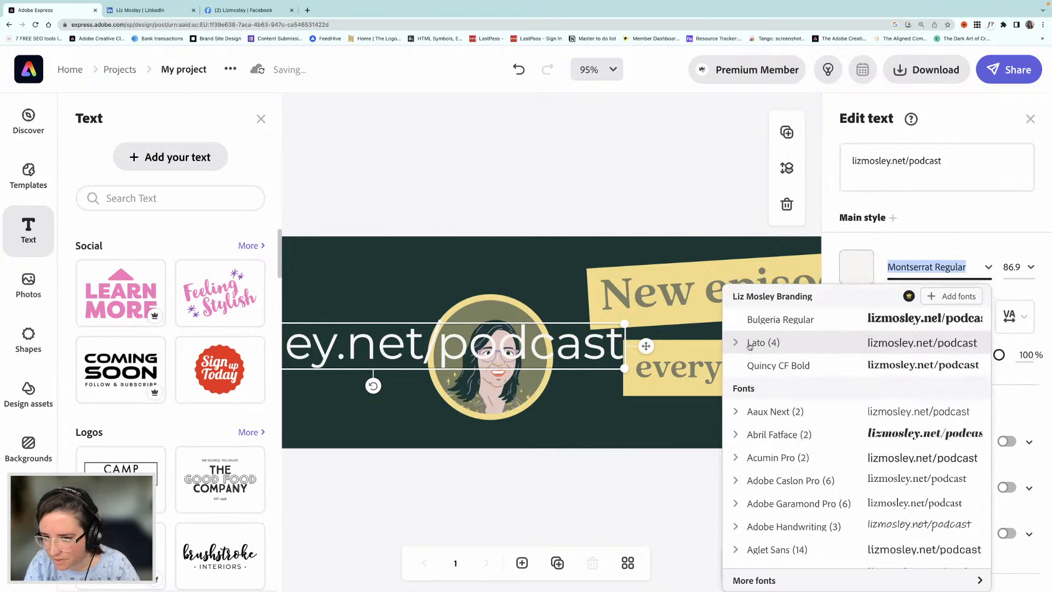
{"action": "left_click", "coordinate": [737, 342]}
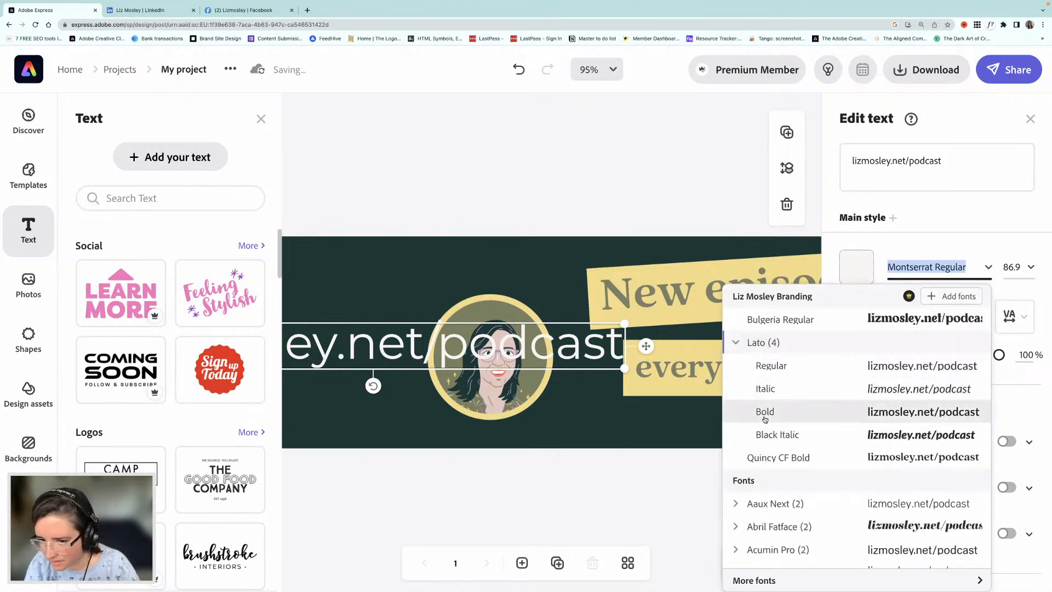
{"action": "left_click", "coordinate": [764, 412]}
{"action": "left_click", "coordinate": [533, 308]}
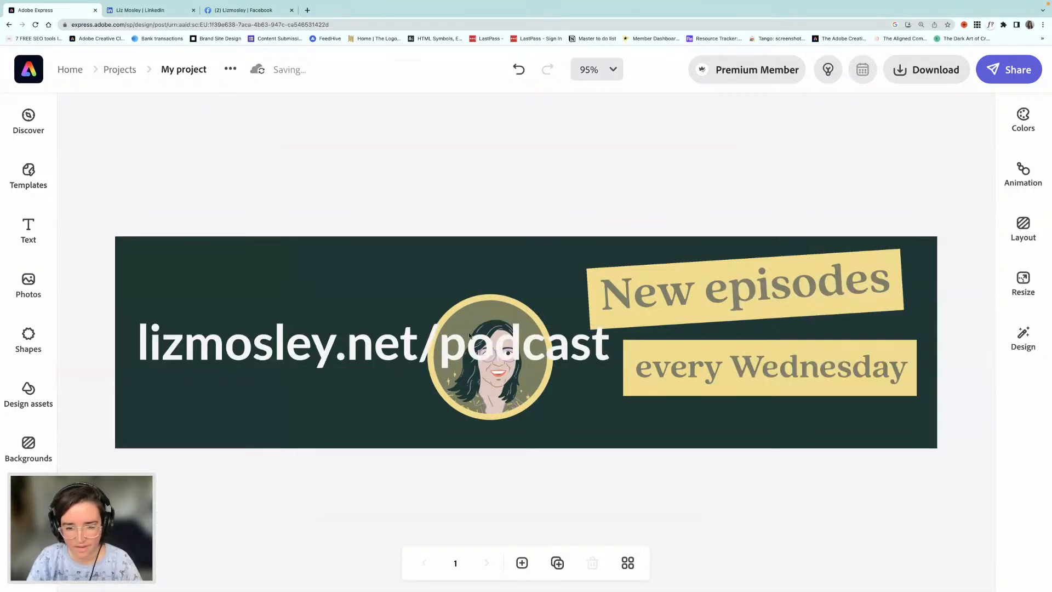
Shrink the web address to a font size of about 42 and place it beneath the "every Wednesday" block.
{"action": "scroll", "coordinate": [258, 337], "scroll_direction": "right", "scroll_amount": 2}
{"action": "left_click", "coordinate": [253, 341]}
{"action": "left_click_drag", "start_coordinate": [253, 341], "coordinate": [405, 394]}
{"action": "left_click_drag", "start_coordinate": [160, 377], "coordinate": [415, 401]}
{"action": "left_click_drag", "start_coordinate": [450, 410], "coordinate": [486, 422]}
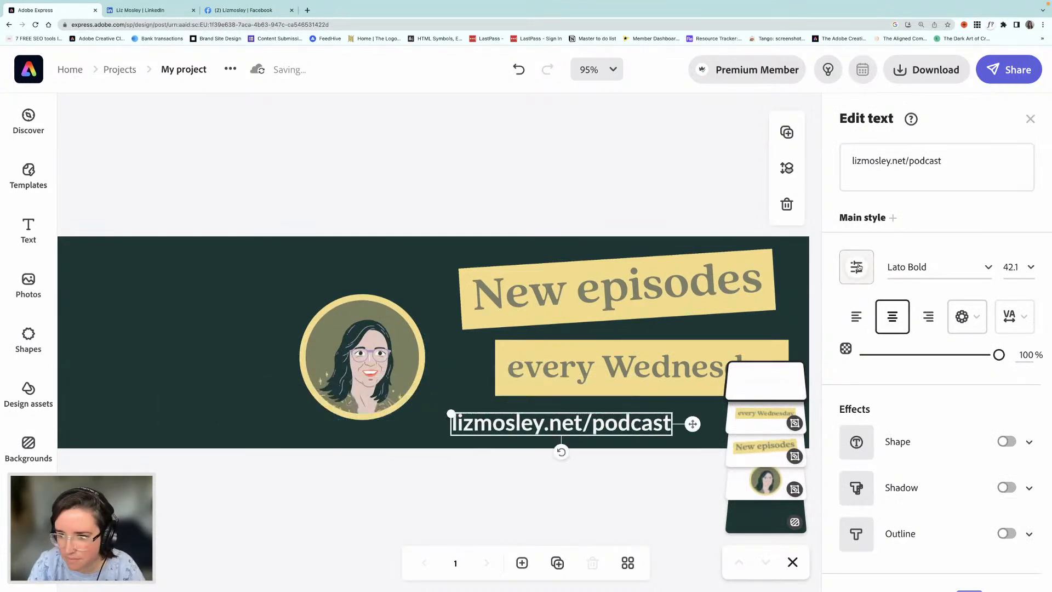
Recolour the web address in the lilac #B29DB9 sampled from the portrait's glasses.
{"action": "left_click", "coordinate": [857, 267]}
{"action": "left_click", "coordinate": [804, 313]}
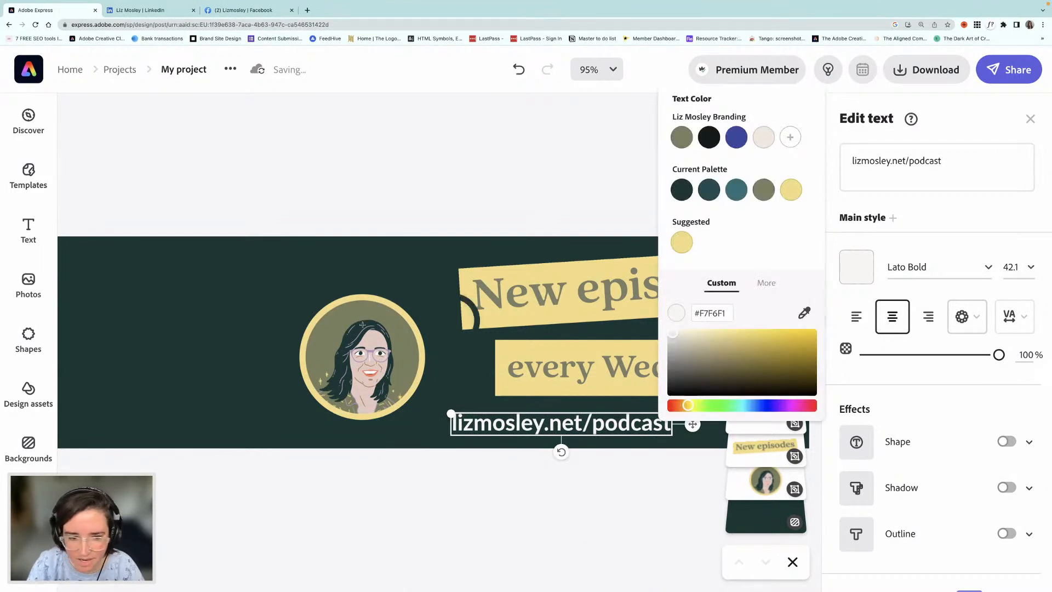
{"action": "left_click", "coordinate": [371, 353]}
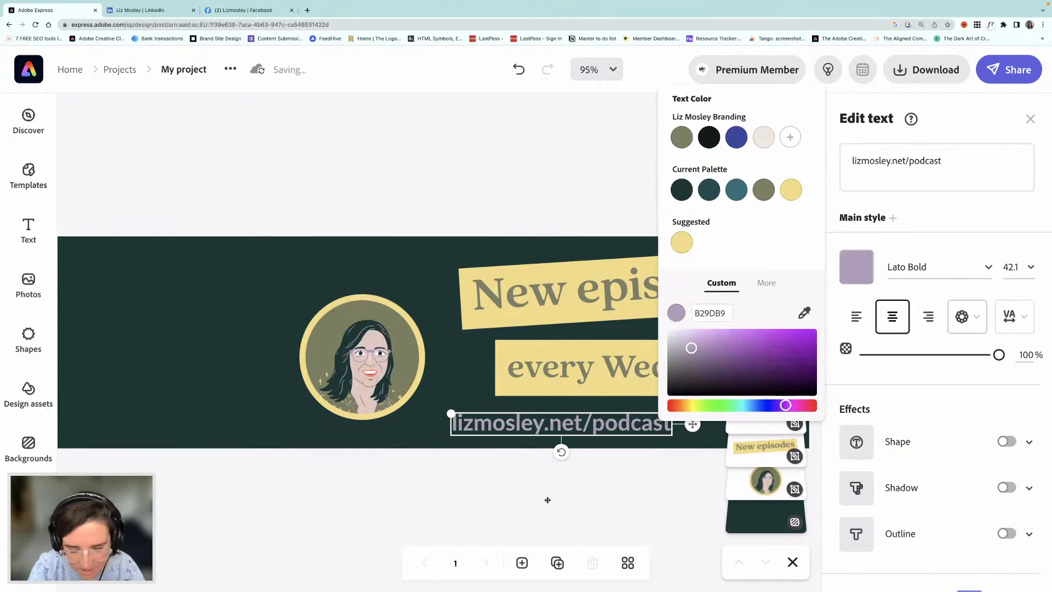
{"action": "left_click", "coordinate": [564, 154]}
Raise the "every Wednesday" block closer to "New episodes" and nudge the web address slightly down.
{"action": "scroll", "coordinate": [593, 427], "scroll_direction": "right", "scroll_amount": 2}
{"action": "left_click_drag", "start_coordinate": [499, 424], "coordinate": [551, 422]}
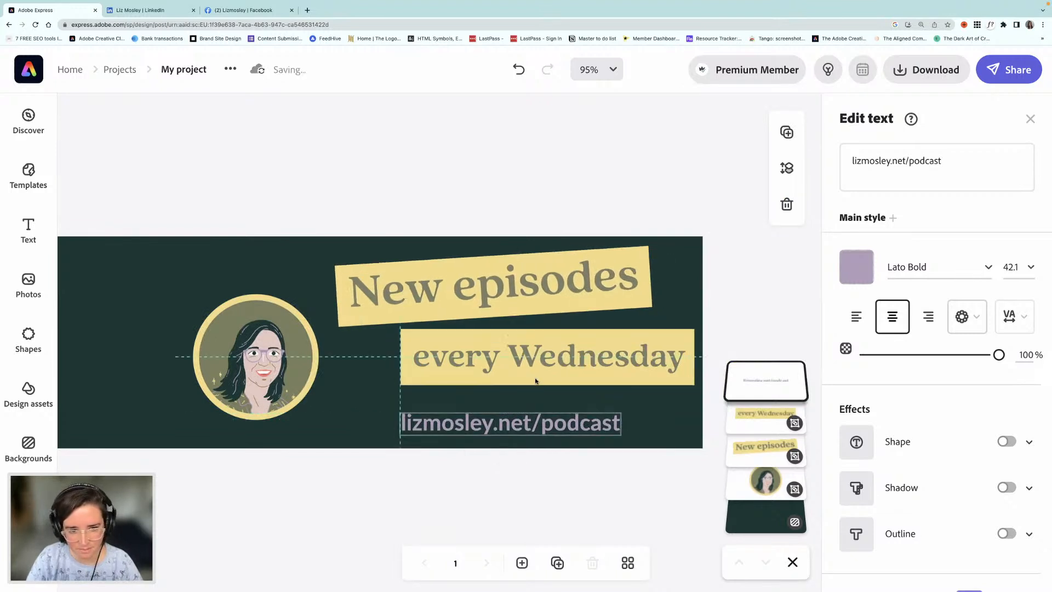
{"action": "key", "text": "Down"}
{"action": "key", "text": "Down"}
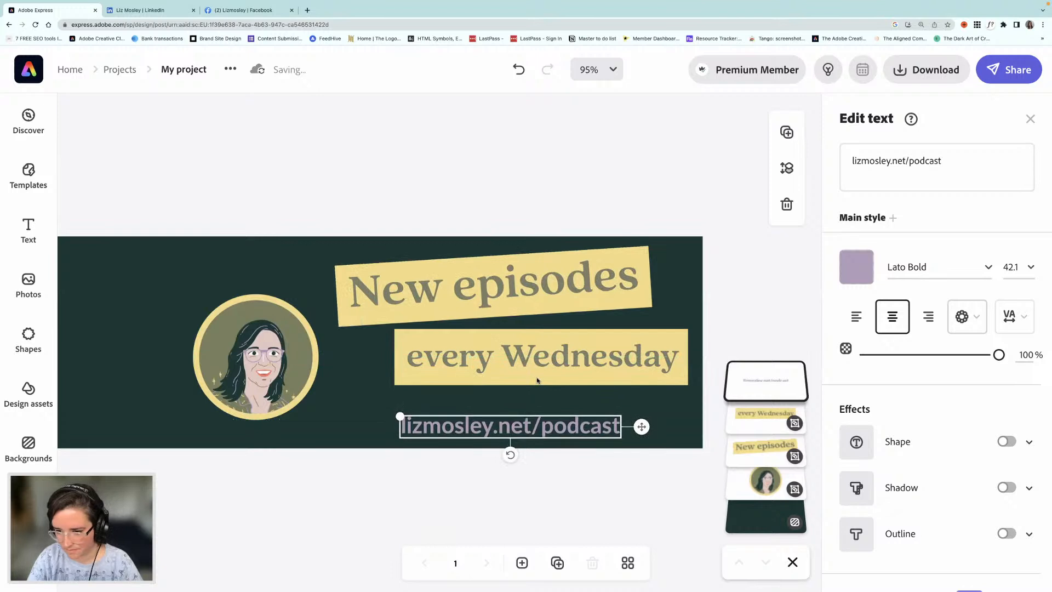
Shift the web address slightly left and nudge it up to sit evenly between the "every Wednesday" block and the banner's bottom edge.
{"action": "left_click", "coordinate": [561, 306]}
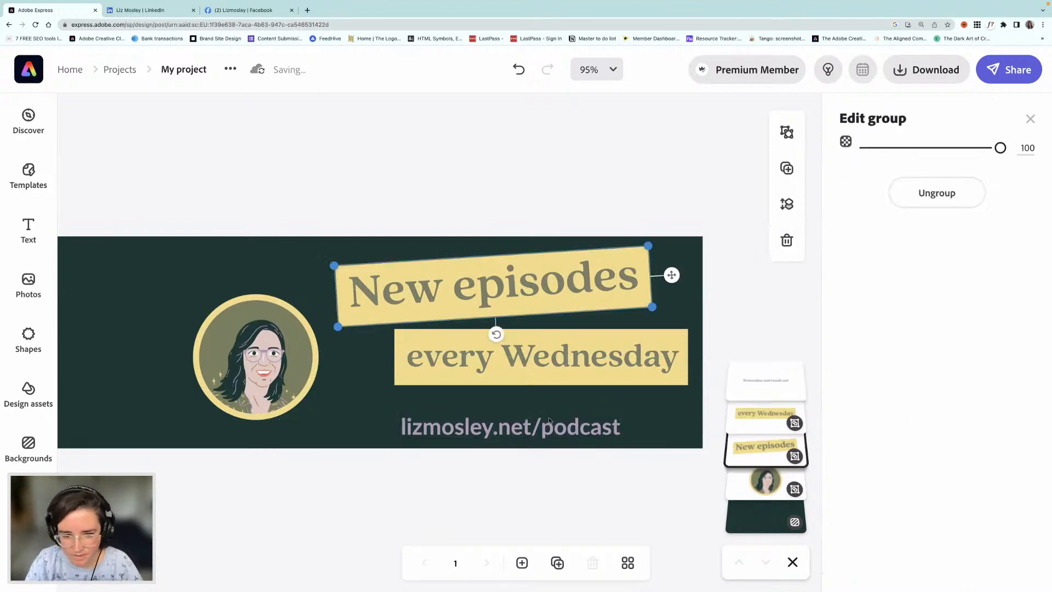
{"action": "left_click_drag", "start_coordinate": [532, 427], "coordinate": [509, 423]}
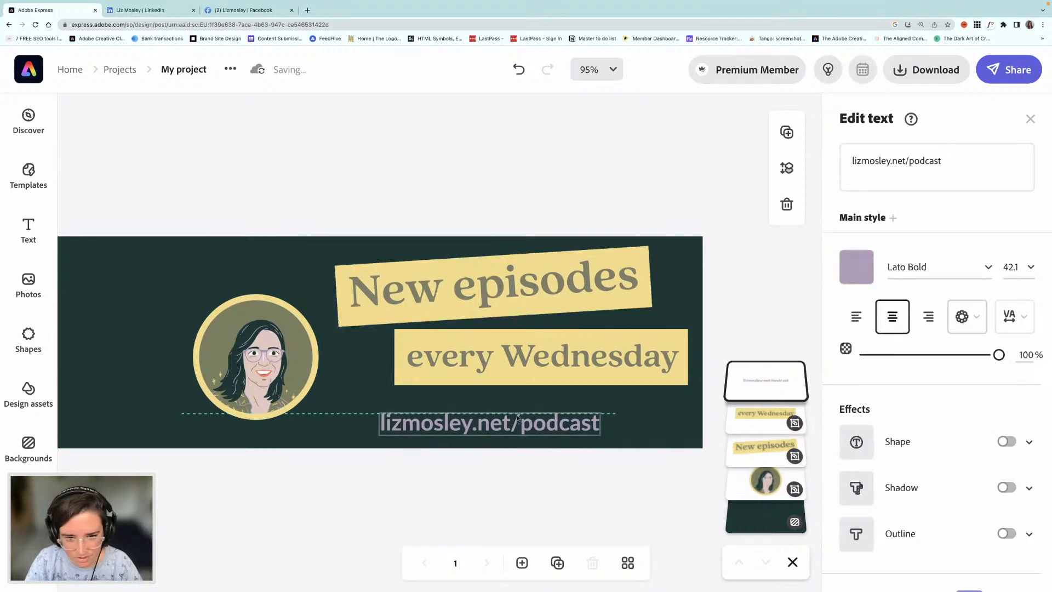
{"action": "key", "text": "Up"}
{"action": "key", "text": "Up"}
{"action": "key", "text": "Up"}
{"action": "key", "text": "Up"}
{"action": "key", "text": "Up"}
{"action": "key", "text": "Up"}
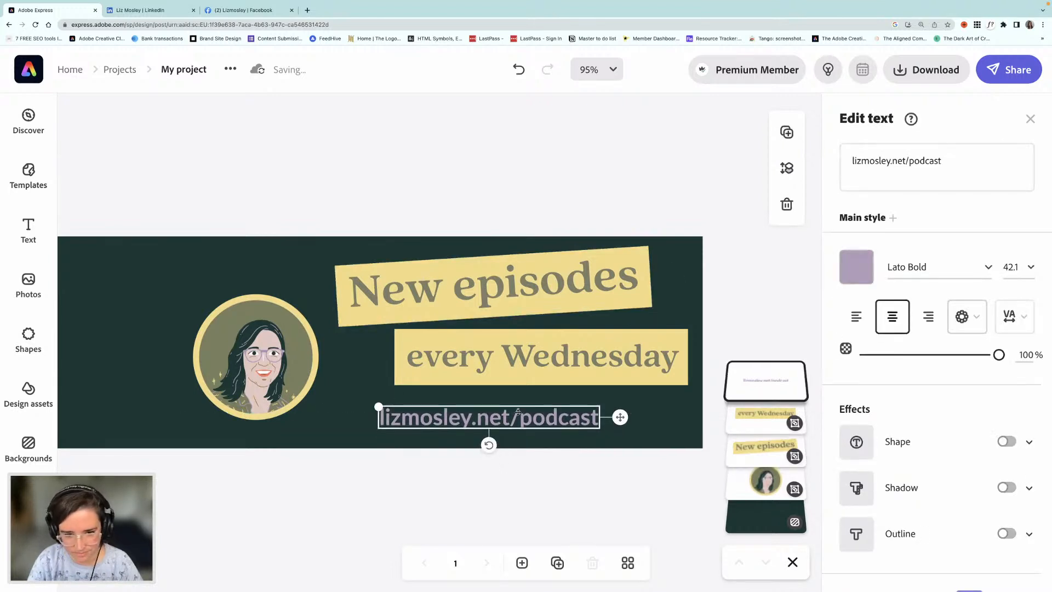
{"action": "left_click", "coordinate": [558, 462]}
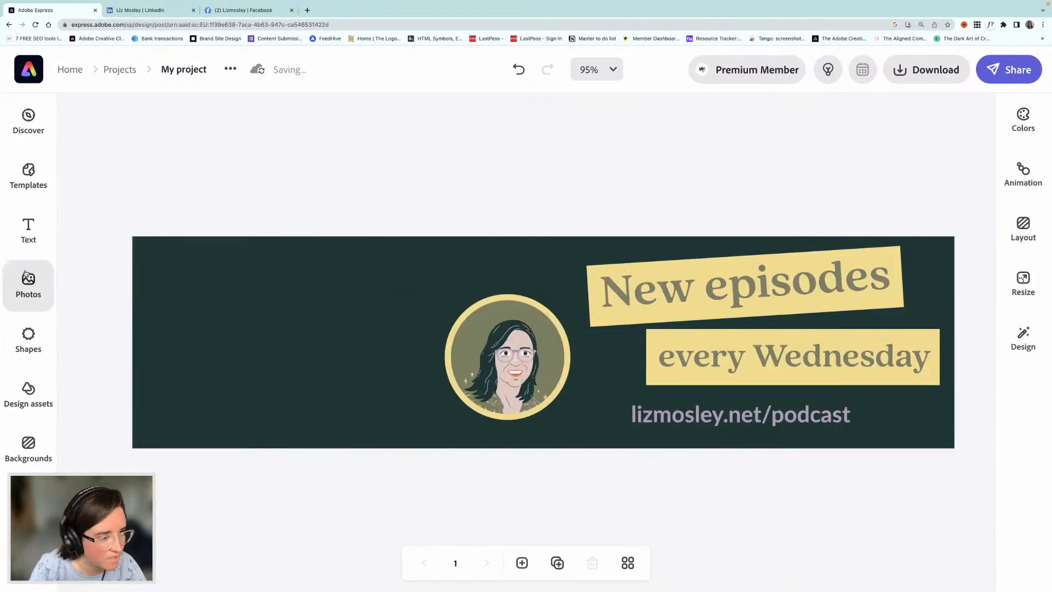
Try to add a square shape to the banner, and refresh the project.
{"action": "left_click", "coordinate": [28, 332]}
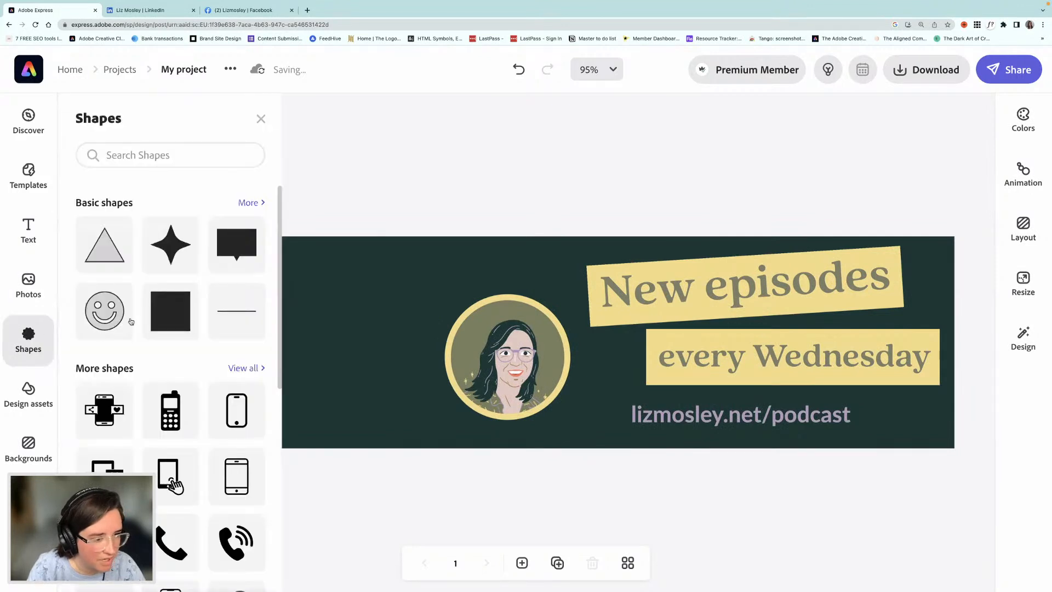
{"action": "left_click_drag", "start_coordinate": [353, 336], "coordinate": [357, 333]}
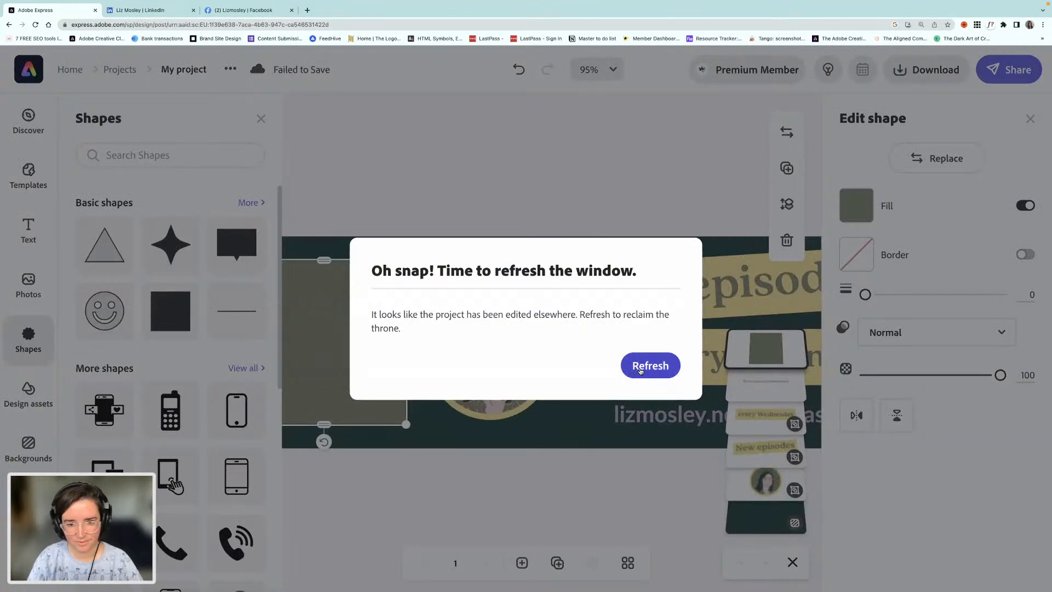
{"action": "left_click", "coordinate": [640, 370]}
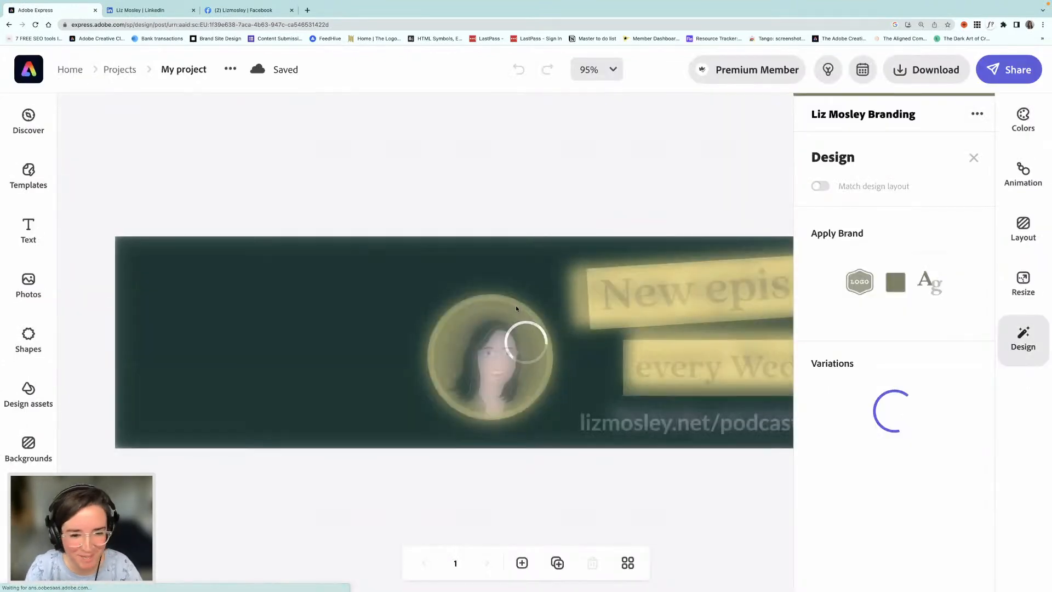
Add a square shape and fill it with the lilac sampled from the portrait's glasses.
{"action": "left_click", "coordinate": [29, 340]}
{"action": "left_click", "coordinate": [173, 321]}
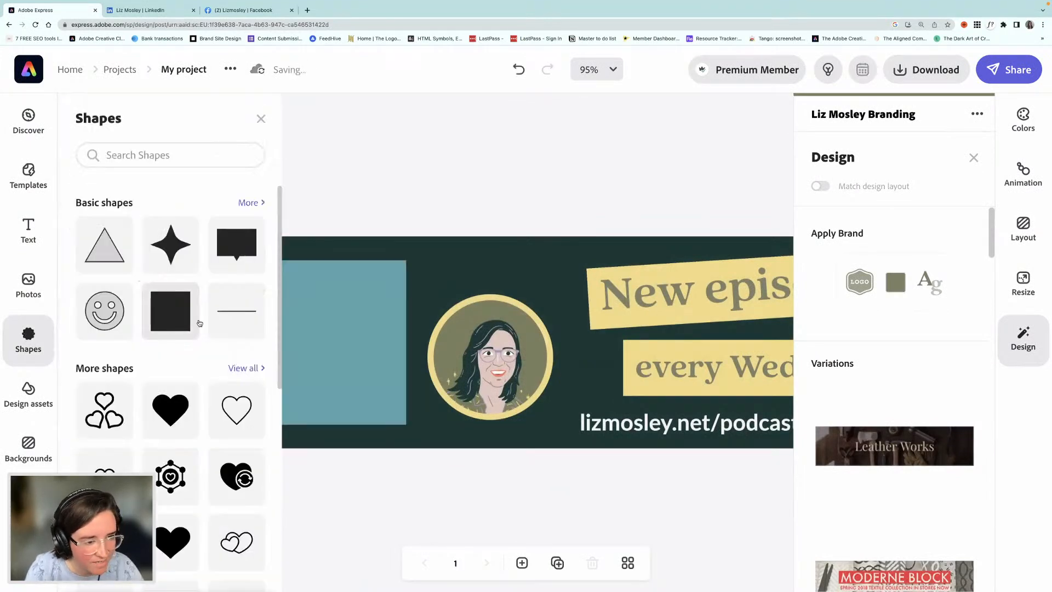
{"action": "left_click", "coordinate": [350, 331]}
{"action": "left_click", "coordinate": [858, 203]}
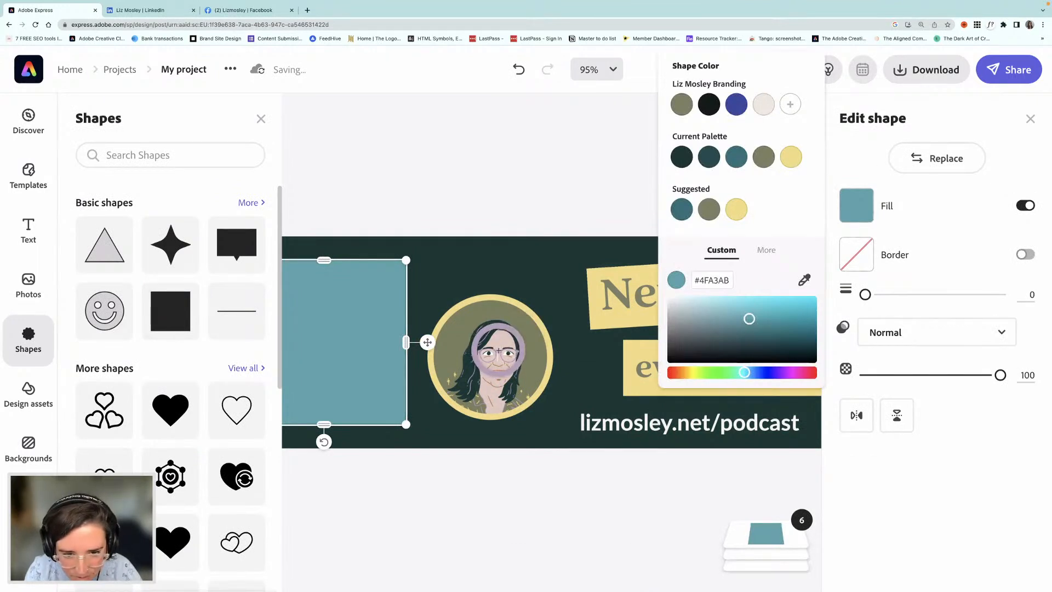
{"action": "left_click", "coordinate": [496, 351]}
{"action": "left_click", "coordinate": [387, 290]}
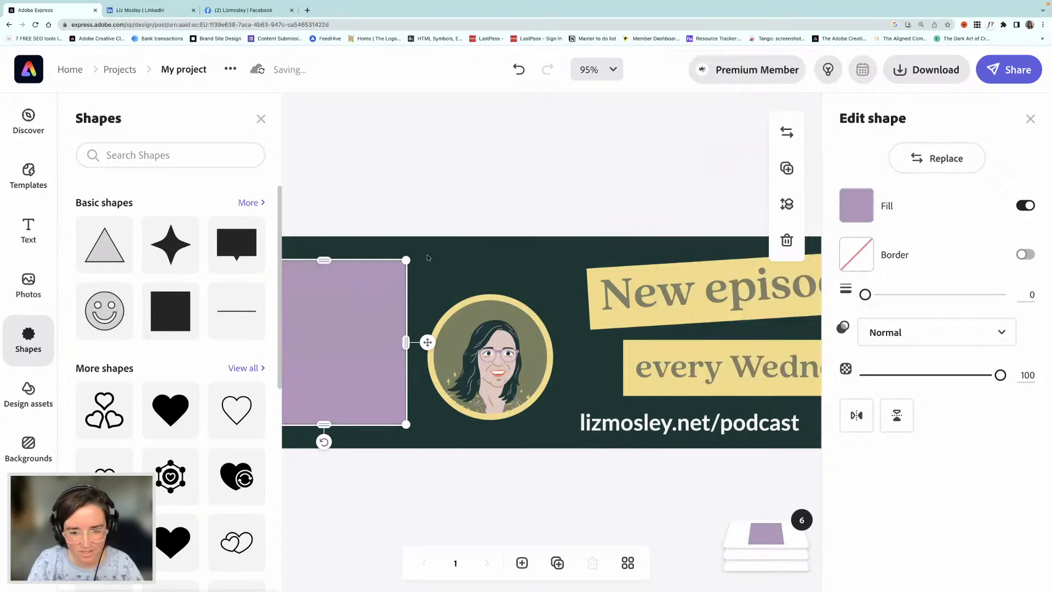
Flatten the lilac square into a thin strip along the banner's bottom edge and stretch it across the full width.
{"action": "scroll", "coordinate": [416, 264], "scroll_direction": "left", "scroll_amount": 5}
{"action": "left_click_drag", "start_coordinate": [434, 368], "coordinate": [437, 386]}
{"action": "scroll", "coordinate": [466, 407], "scroll_direction": "left", "scroll_amount": 2}
{"action": "left_click_drag", "start_coordinate": [504, 410], "coordinate": [386, 437]}
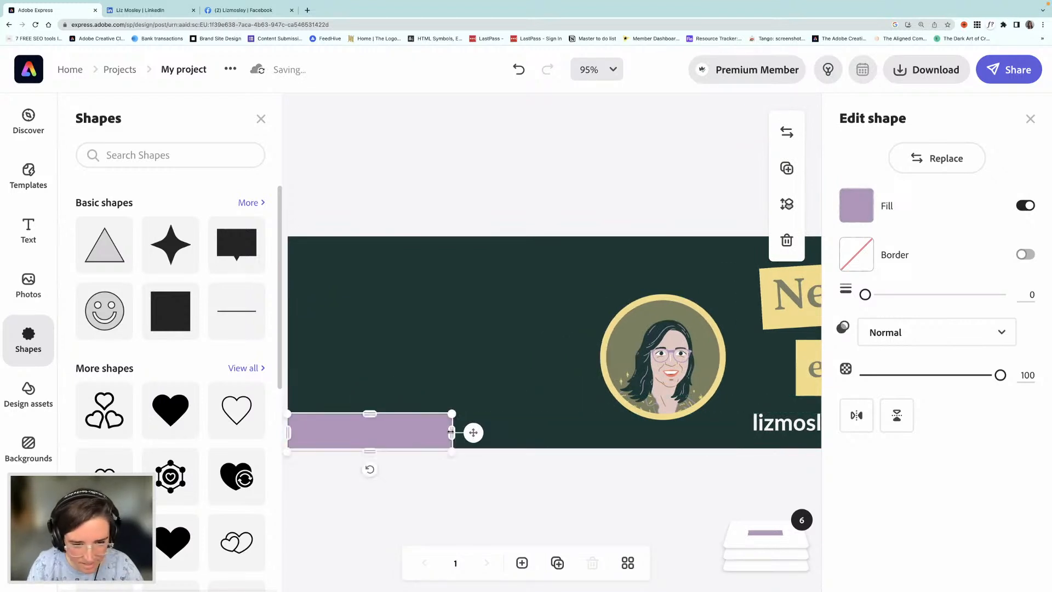
{"action": "left_click_drag", "start_coordinate": [452, 433], "coordinate": [684, 436]}
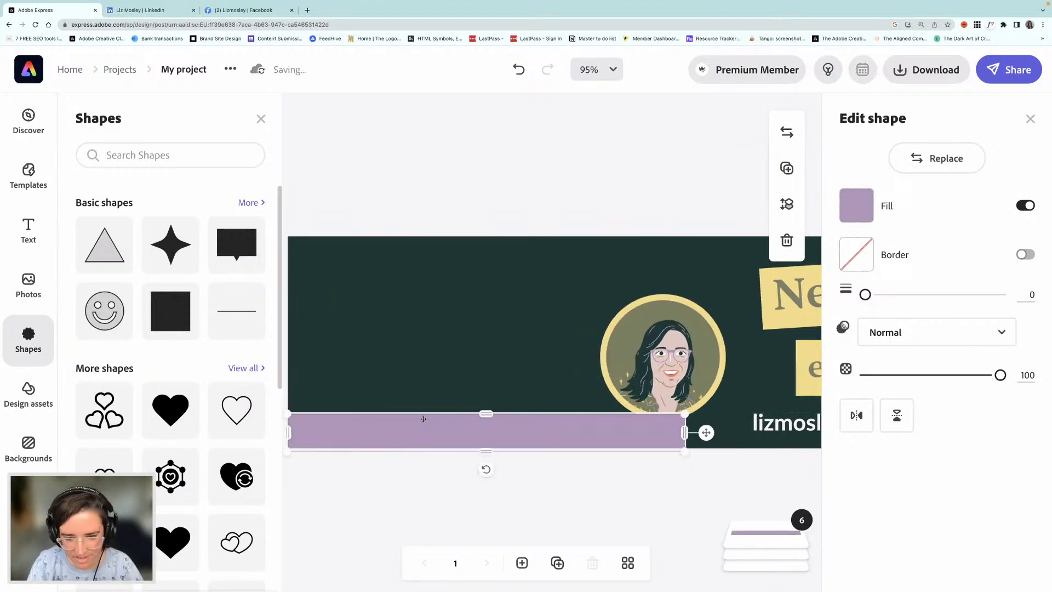
{"action": "scroll", "coordinate": [423, 419], "scroll_direction": "right", "scroll_amount": 5}
{"action": "left_click_drag", "start_coordinate": [492, 433], "coordinate": [737, 433]}
Move the lilac strip down the layer order to directly above the background, behind the portrait and text.
{"action": "scroll", "coordinate": [721, 435], "scroll_direction": "right", "scroll_amount": 2}
{"action": "scroll", "coordinate": [721, 436], "scroll_direction": "right", "scroll_amount": 6}
{"action": "mouse_move", "coordinate": [775, 367]}
{"action": "left_click_drag", "start_coordinate": [774, 367], "coordinate": [773, 488]}
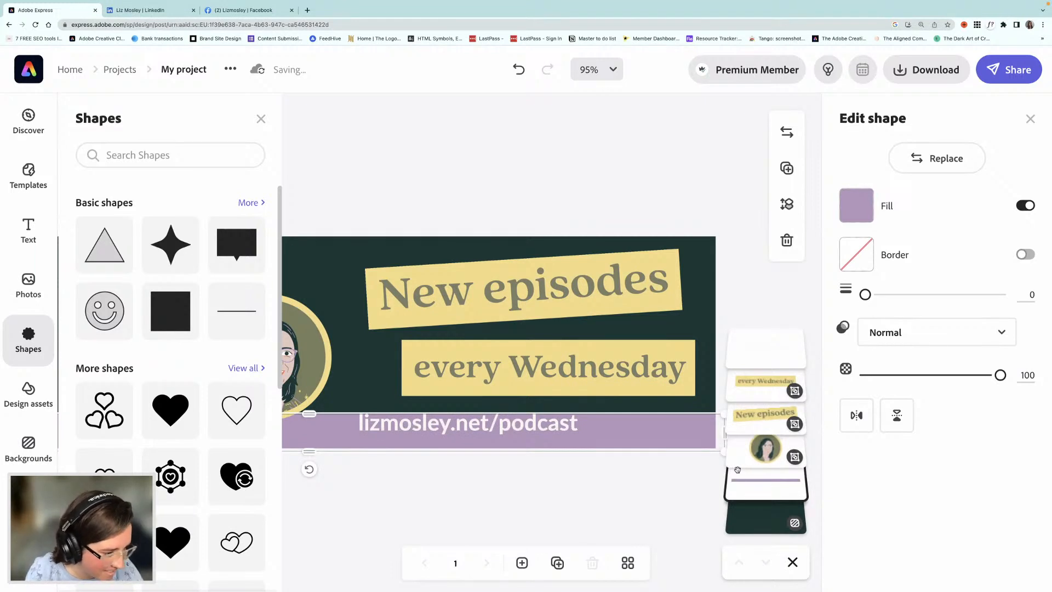
{"action": "scroll", "coordinate": [561, 471], "scroll_direction": "left", "scroll_amount": 2}
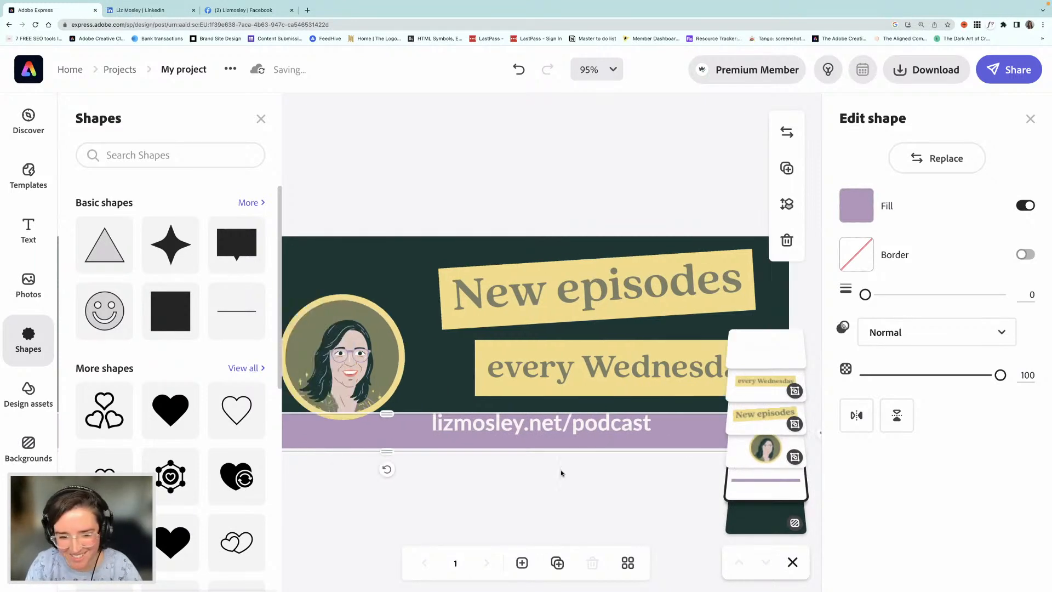
Reposition the podcast web address on the lilac strip, centred vertically beneath the "every Wednesday" block.
{"action": "left_click", "coordinate": [540, 433]}
{"action": "left_click_drag", "start_coordinate": [452, 422], "coordinate": [499, 417]}
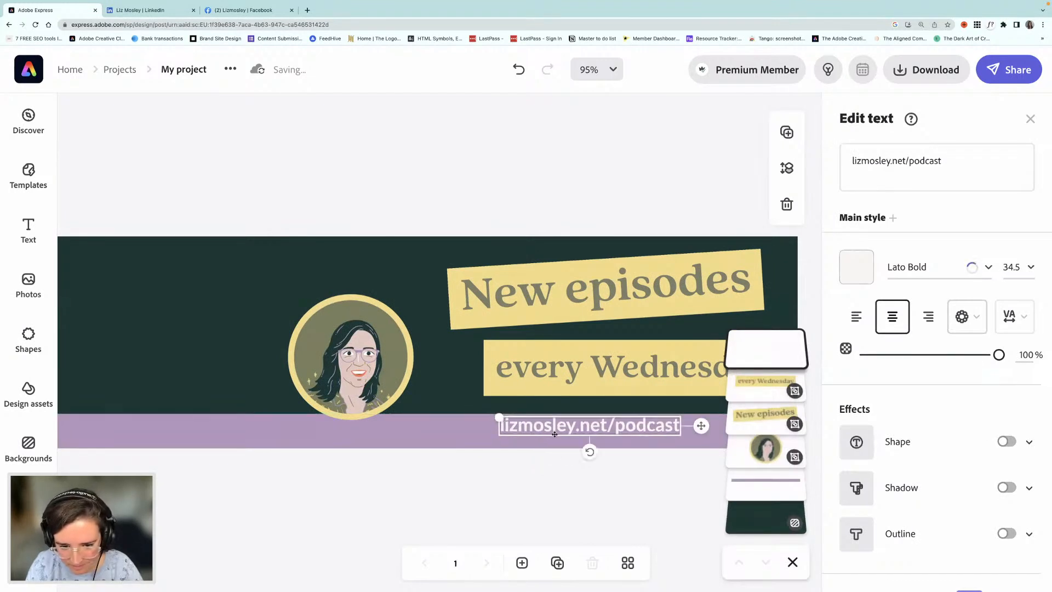
{"action": "left_click_drag", "start_coordinate": [567, 429], "coordinate": [554, 430]}
Recolour the web address text with the dark green sampled from the banner background.
{"action": "scroll", "coordinate": [524, 434], "scroll_direction": "right", "scroll_amount": 2}
{"action": "left_click", "coordinate": [856, 267]}
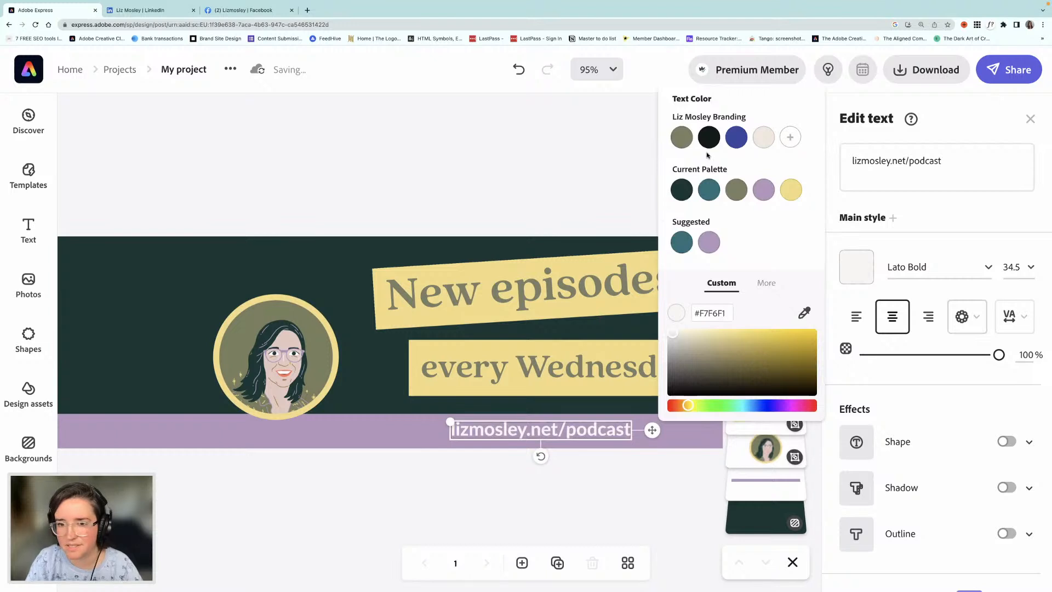
{"action": "left_click", "coordinate": [804, 313]}
{"action": "left_click", "coordinate": [393, 241]}
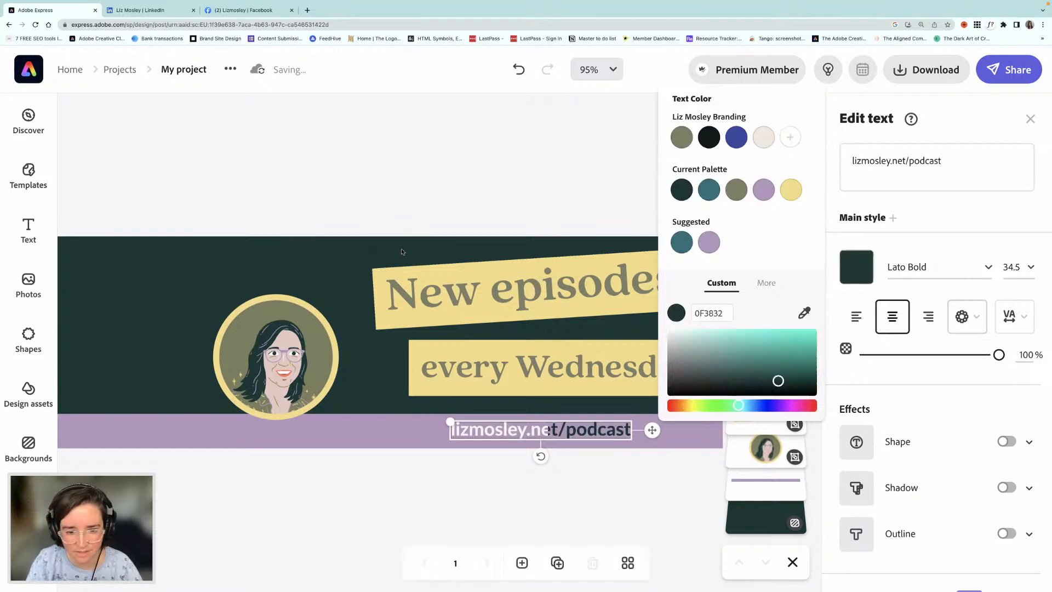
{"action": "left_click", "coordinate": [444, 196]}
Move the ringed portrait up so that it sits clear of the lilac strip, and deselect it.
{"action": "scroll", "coordinate": [444, 195], "scroll_direction": "left", "scroll_amount": 5}
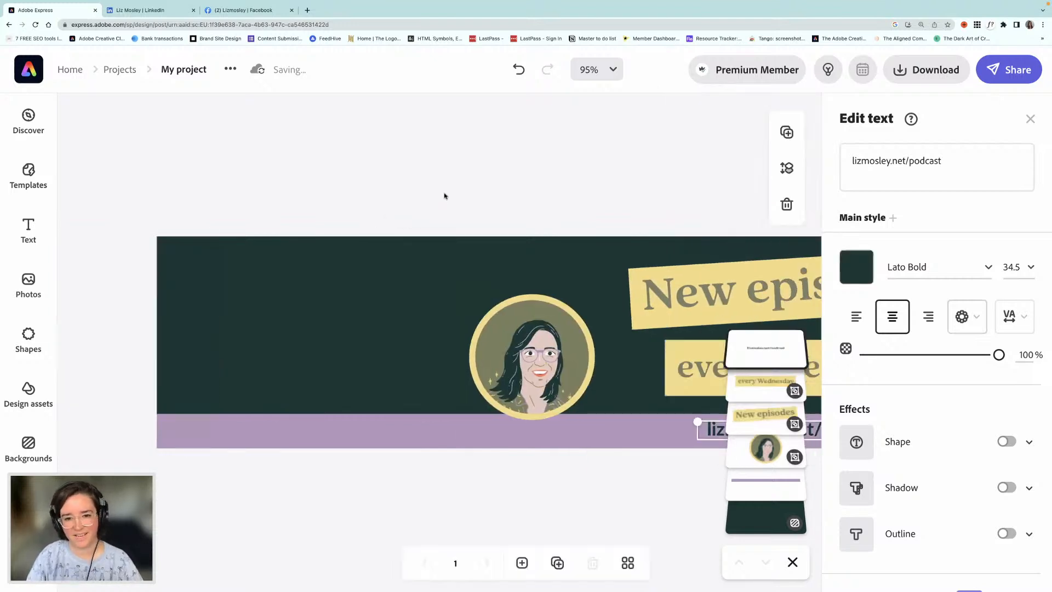
{"action": "left_click", "coordinate": [461, 367]}
{"action": "left_click_drag", "start_coordinate": [472, 373], "coordinate": [487, 351]}
{"action": "left_click", "coordinate": [488, 474]}
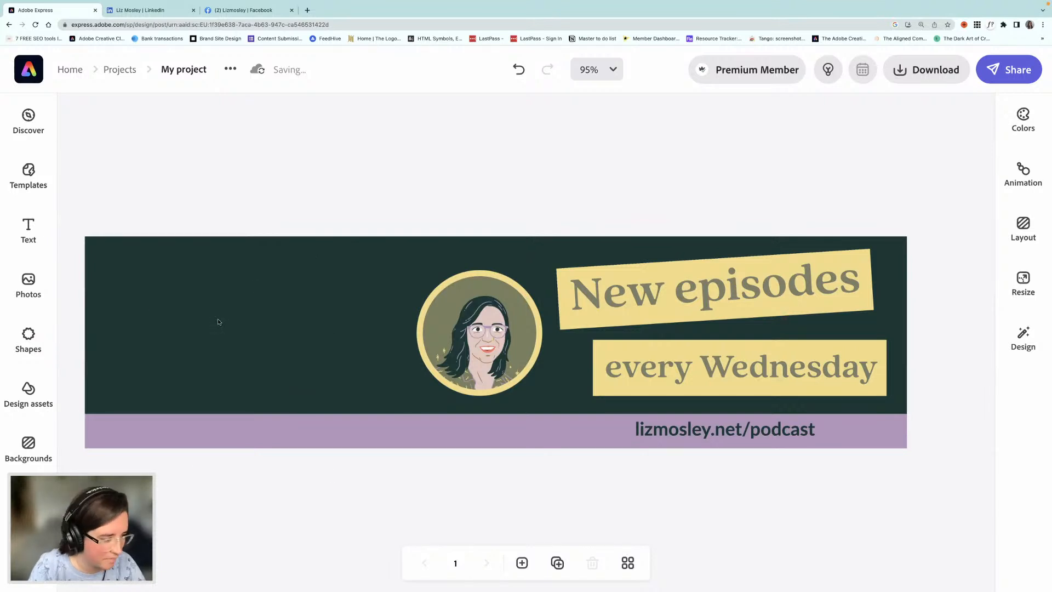
Search the shapes for "stars" and add the solid star surrounded by small stars to the banner.
{"action": "left_click", "coordinate": [33, 338]}
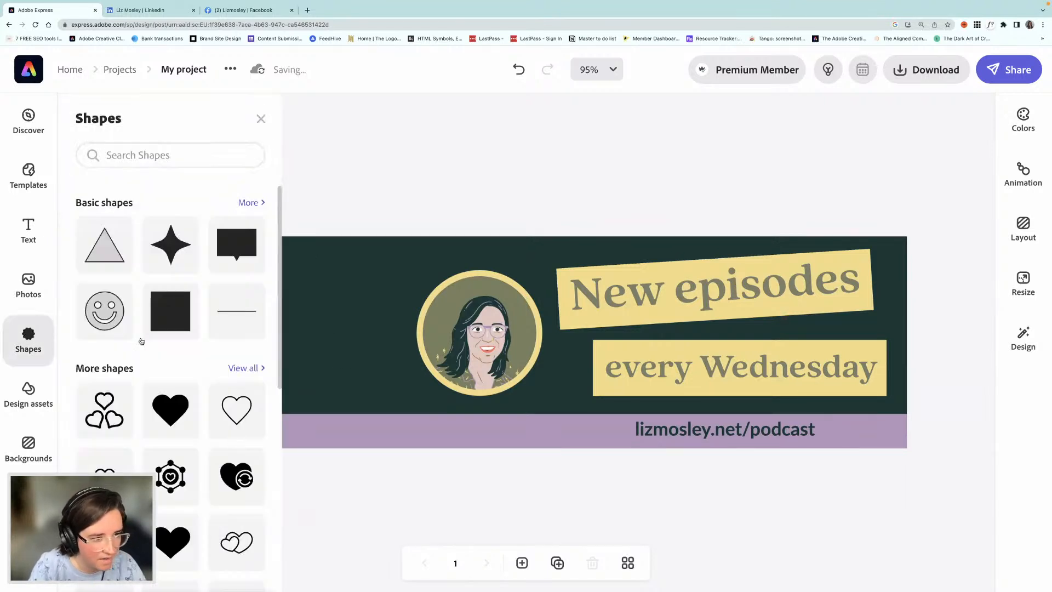
{"action": "left_click", "coordinate": [165, 164]}
{"action": "type", "text": "stars"}
{"action": "key", "text": "Return"}
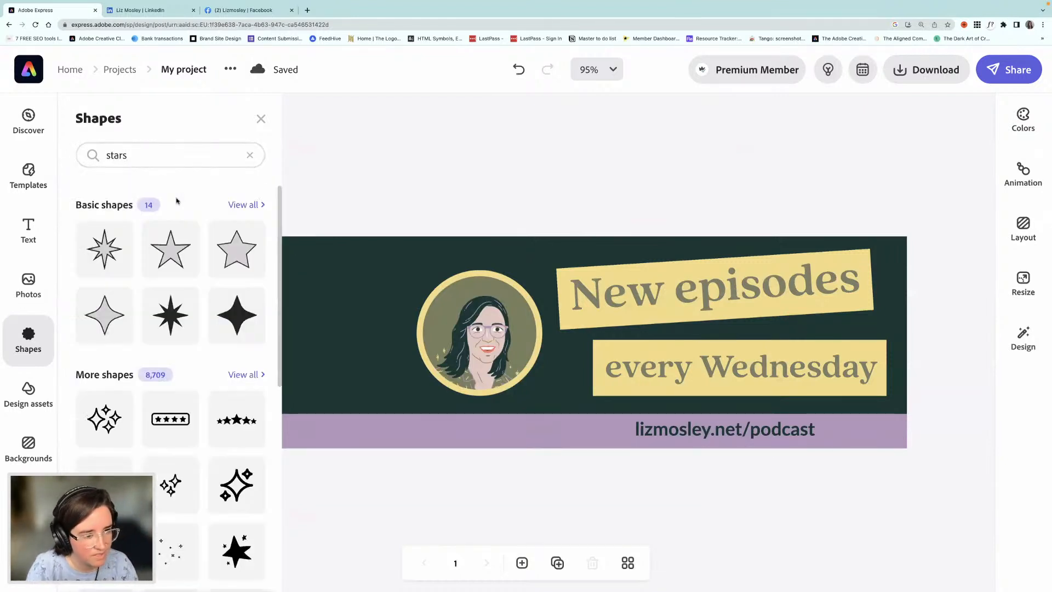
{"action": "scroll", "coordinate": [245, 410], "scroll_direction": "down", "scroll_amount": 5}
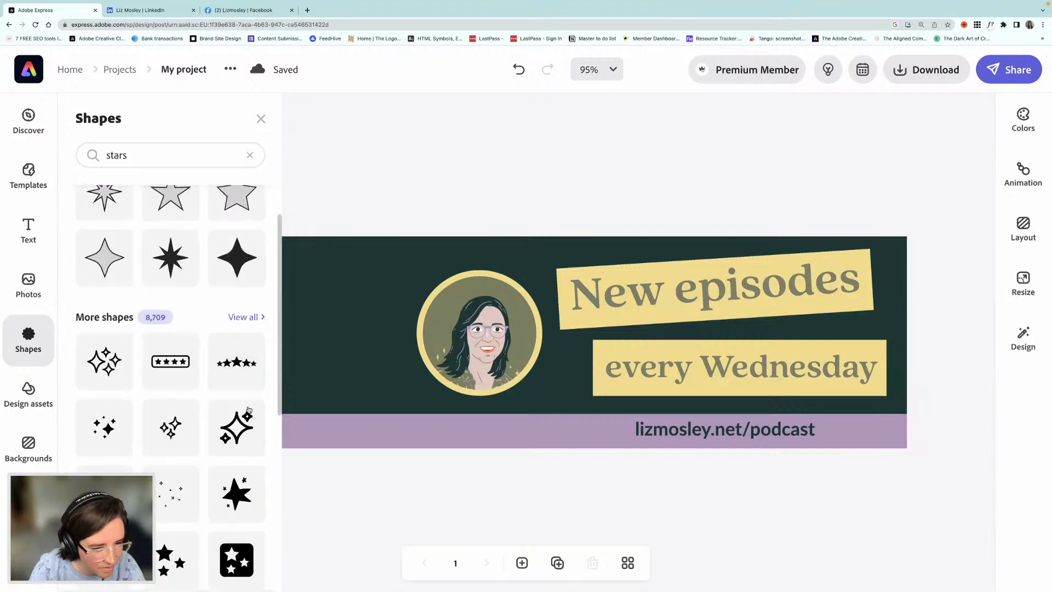
{"action": "scroll", "coordinate": [242, 418], "scroll_direction": "down", "scroll_amount": 1}
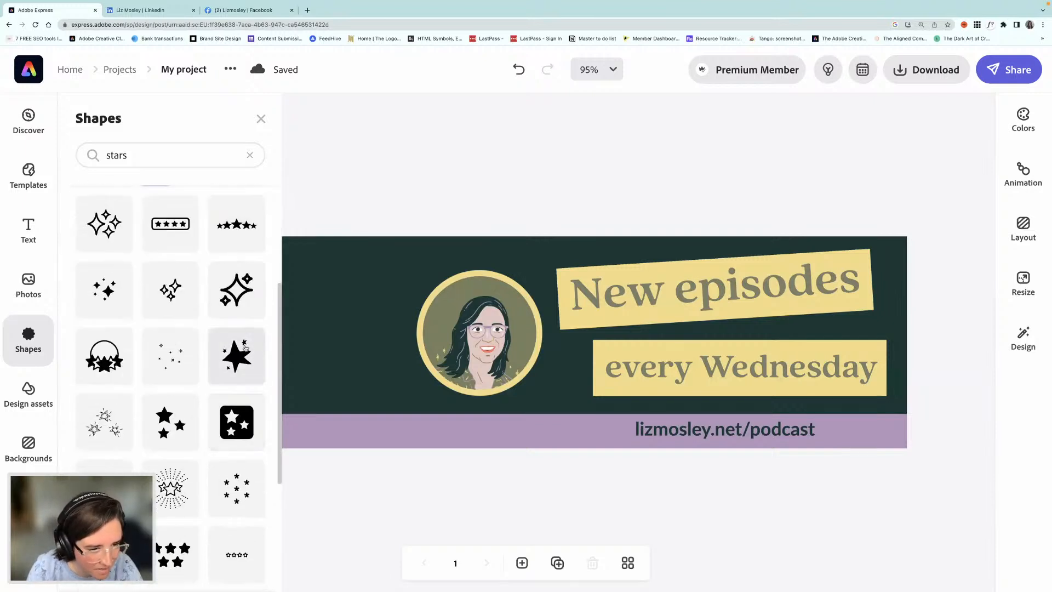
{"action": "left_click_drag", "start_coordinate": [234, 359], "coordinate": [335, 359]}
{"action": "left_click", "coordinate": [404, 396]}
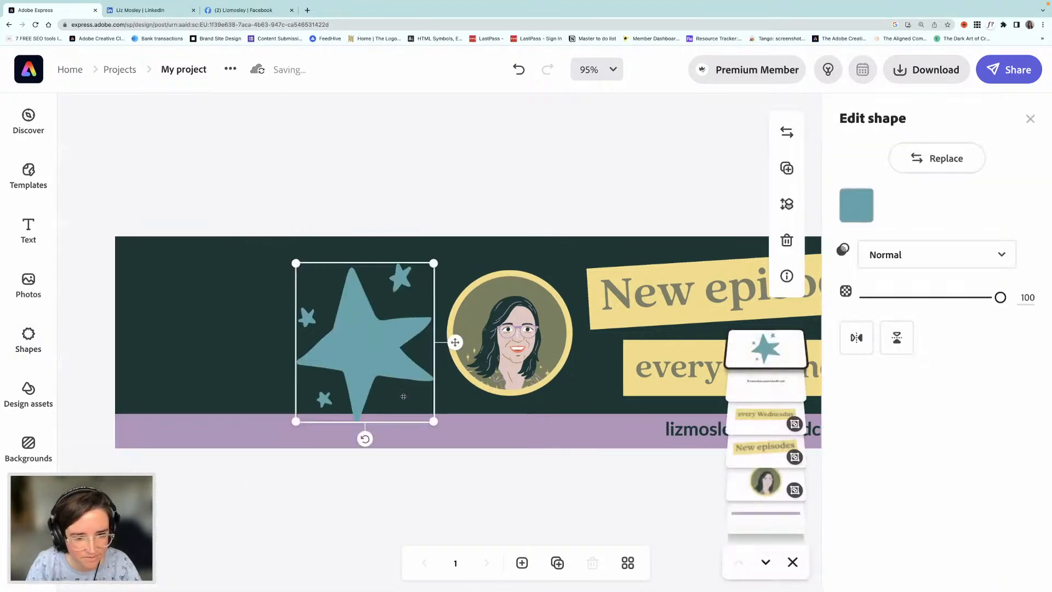
Shrink the solid star, place it near the banner's upper-left corner and recolour it with the palette's lilac.
{"action": "left_click_drag", "start_coordinate": [433, 421], "coordinate": [187, 275]}
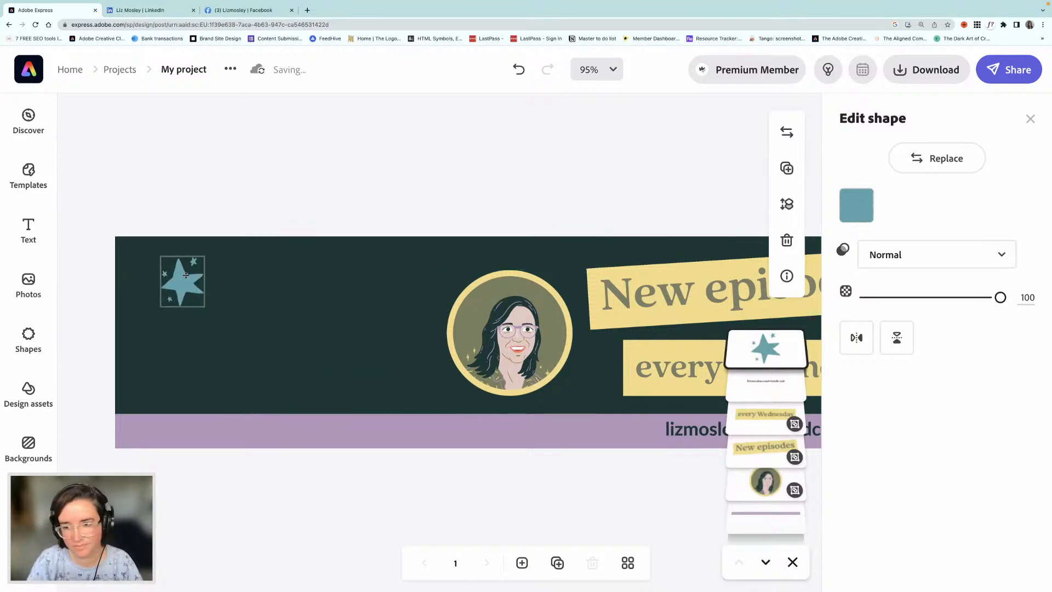
{"action": "left_click", "coordinate": [854, 205]}
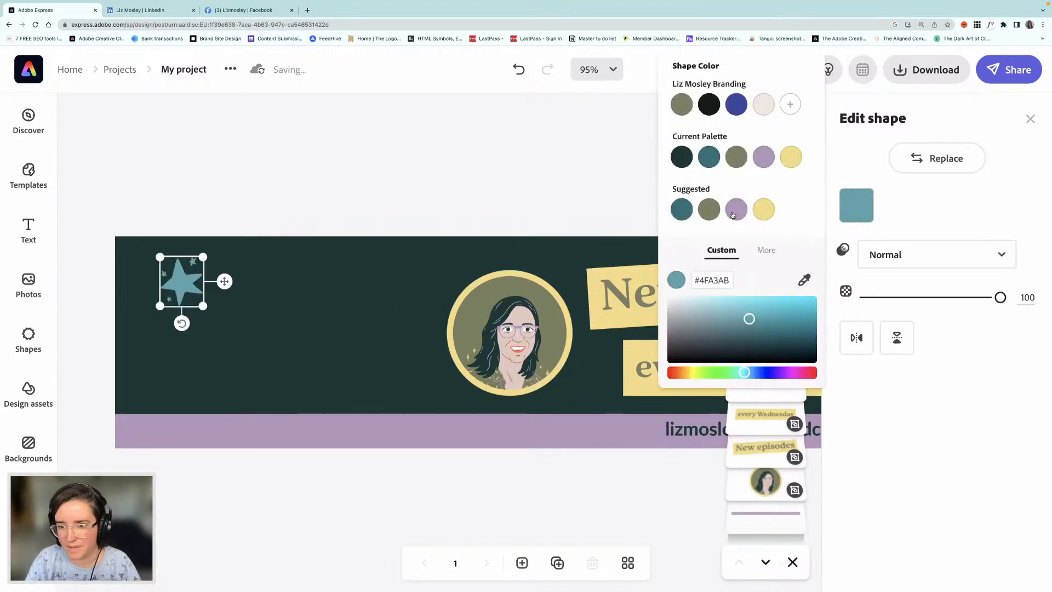
{"action": "left_click", "coordinate": [336, 215]}
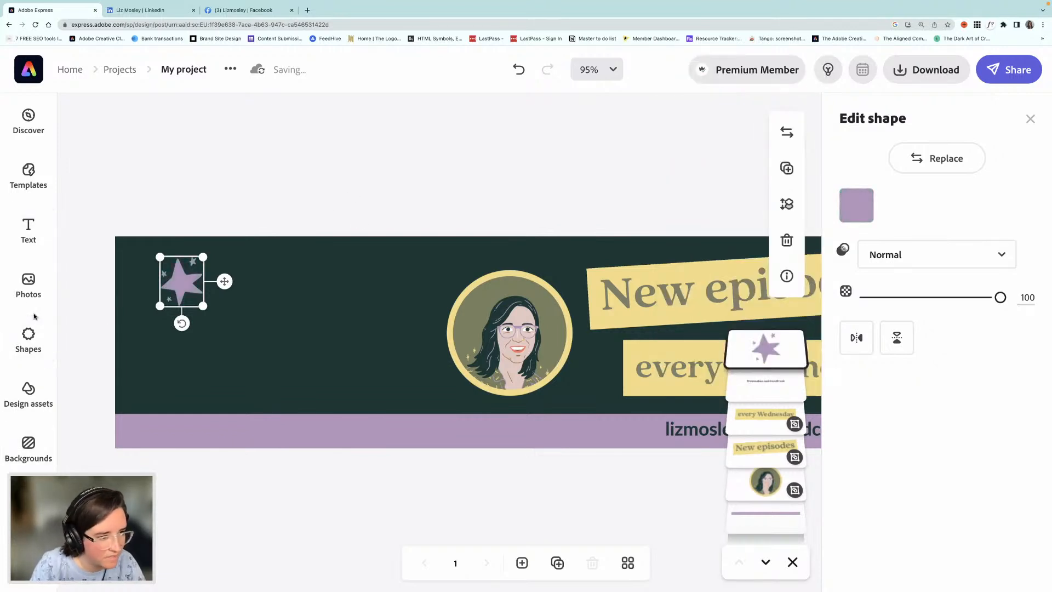
Look through more of the "stars" shapes and change the shape search to "star".
{"action": "left_click", "coordinate": [28, 335]}
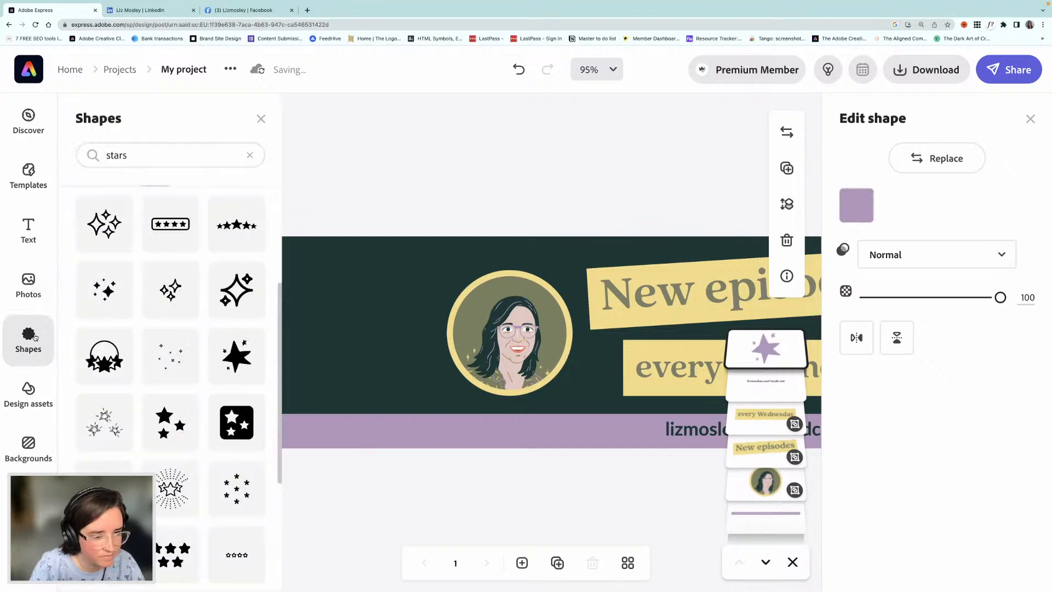
{"action": "scroll", "coordinate": [156, 360], "scroll_direction": "down", "scroll_amount": 2}
{"action": "scroll", "coordinate": [158, 360], "scroll_direction": "down", "scroll_amount": 5}
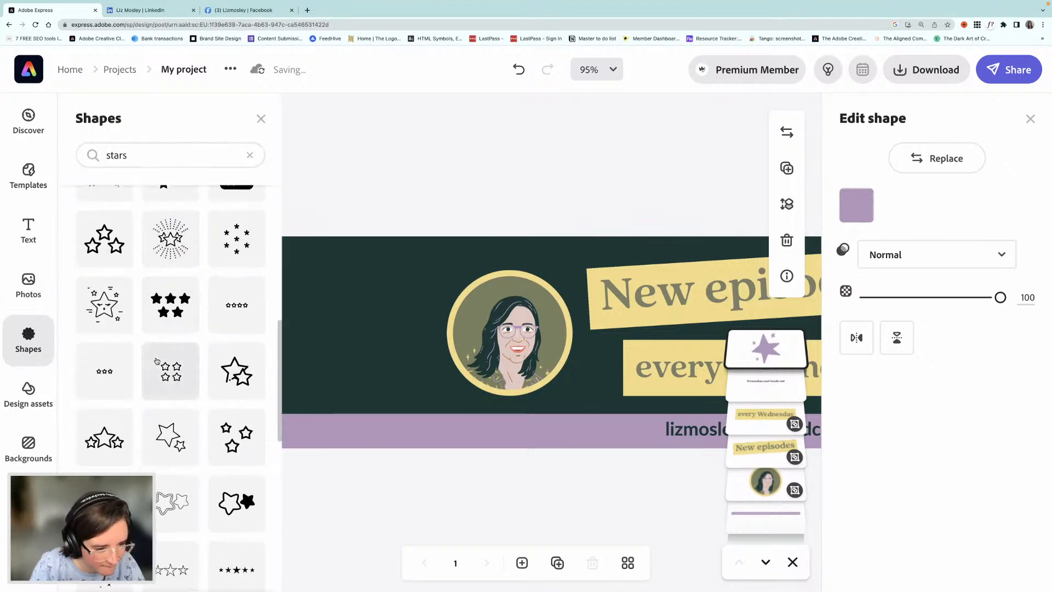
{"action": "scroll", "coordinate": [159, 360], "scroll_direction": "down", "scroll_amount": 4}
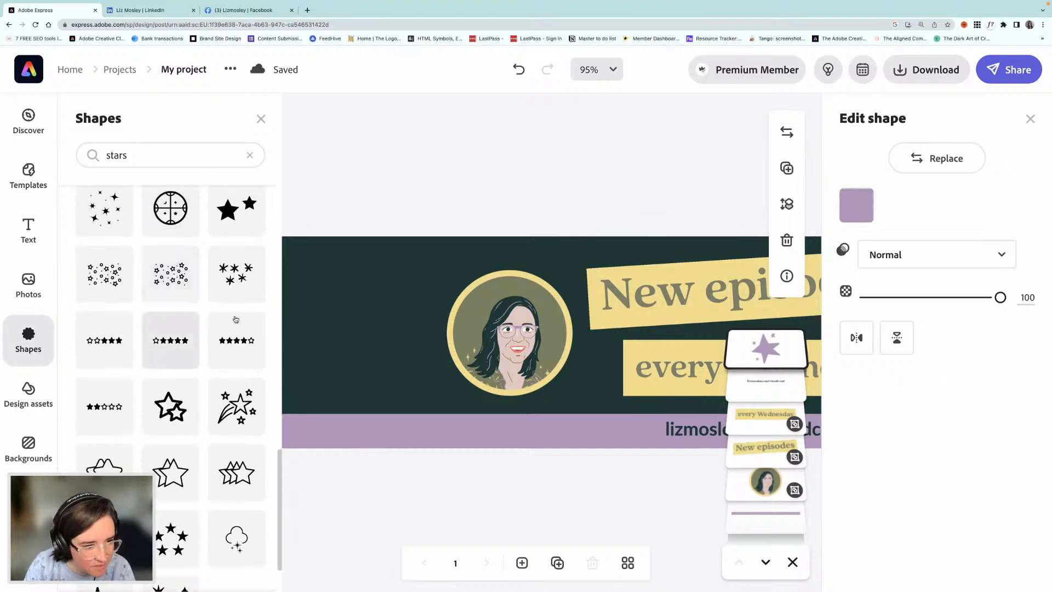
{"action": "scroll", "coordinate": [217, 306], "scroll_direction": "down", "scroll_amount": 4}
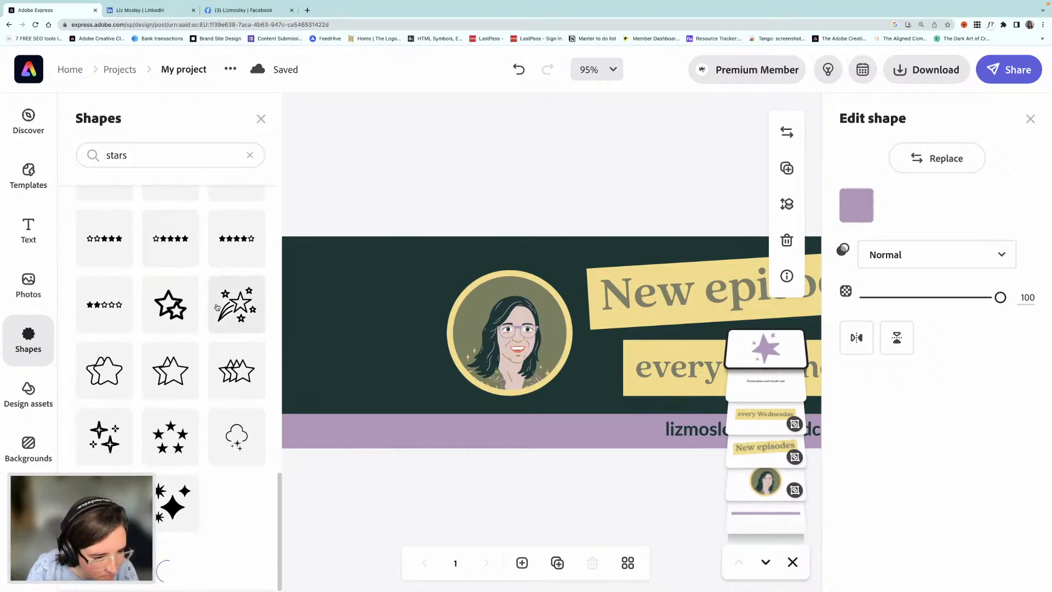
{"action": "scroll", "coordinate": [217, 306], "scroll_direction": "up", "scroll_amount": 3}
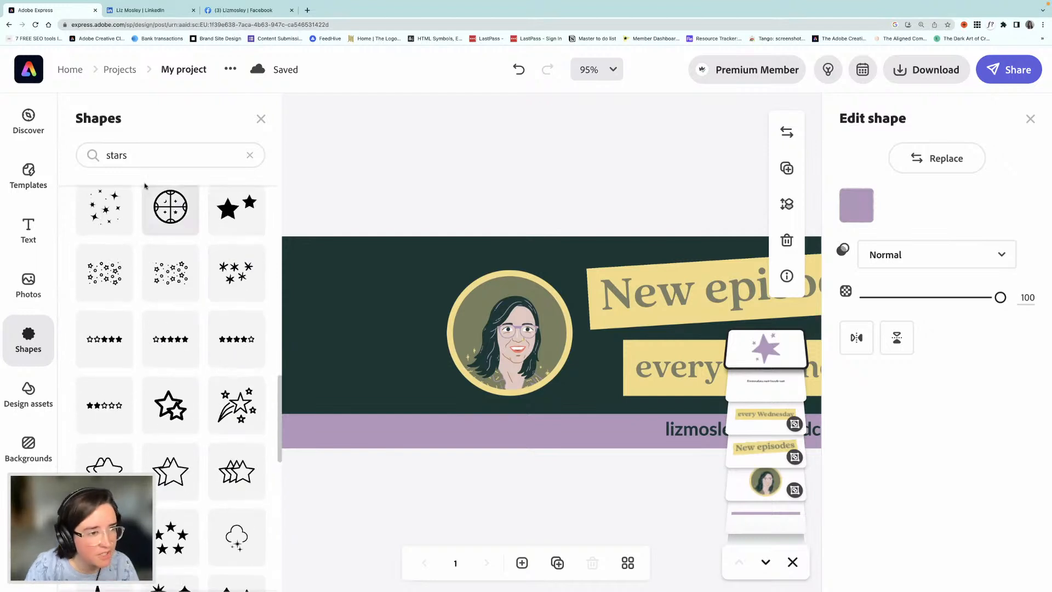
{"action": "left_click", "coordinate": [135, 155]}
{"action": "key", "text": "BackSpace"}
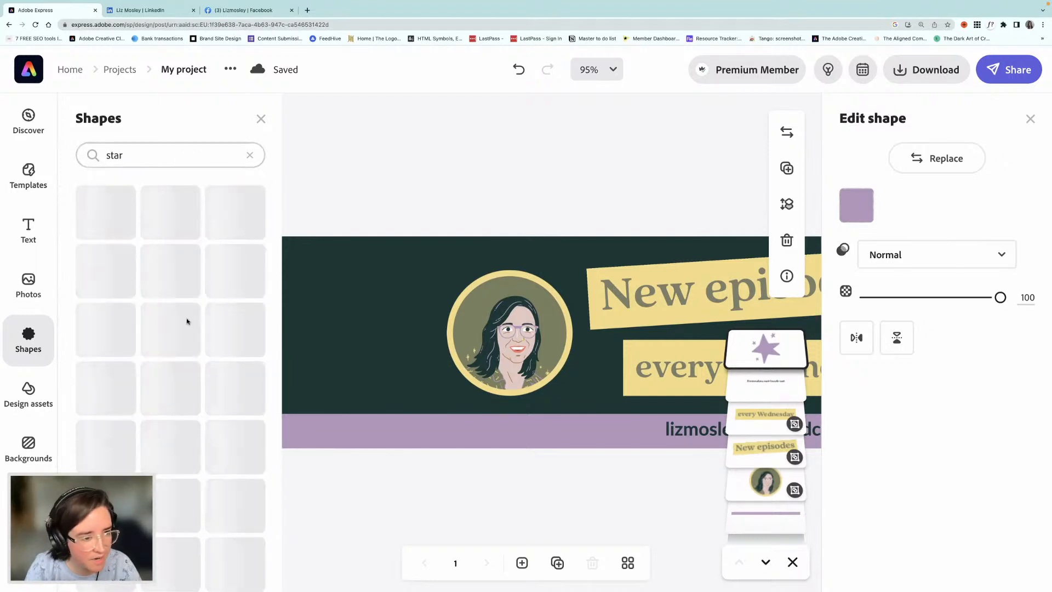
Add the hand-drawn outline five-pointed star to the banner and shrink it to less than half its size.
{"action": "scroll", "coordinate": [213, 380], "scroll_direction": "down", "scroll_amount": 4}
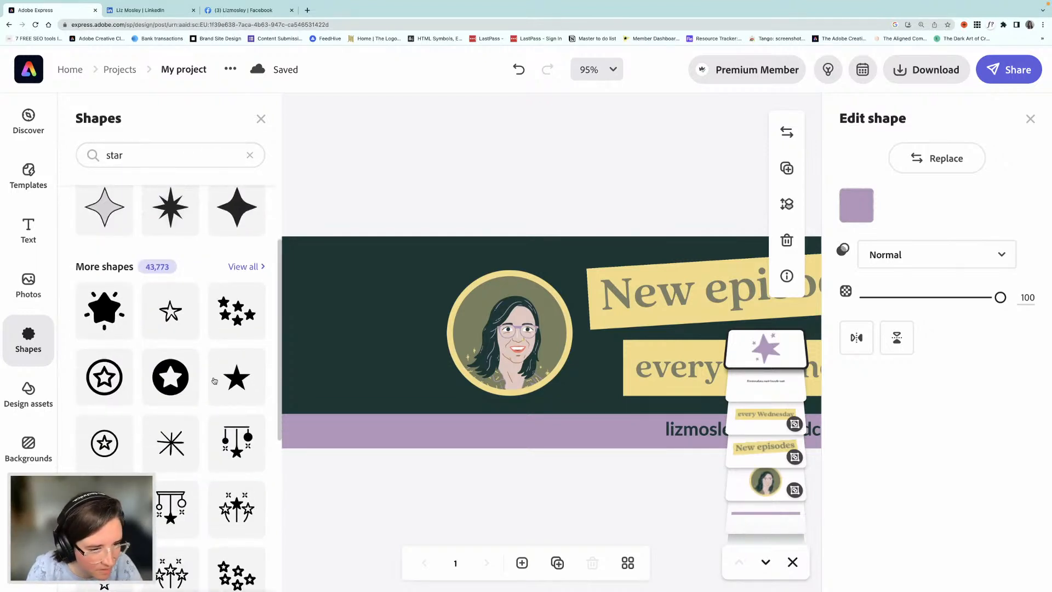
{"action": "scroll", "coordinate": [213, 379], "scroll_direction": "down", "scroll_amount": 5}
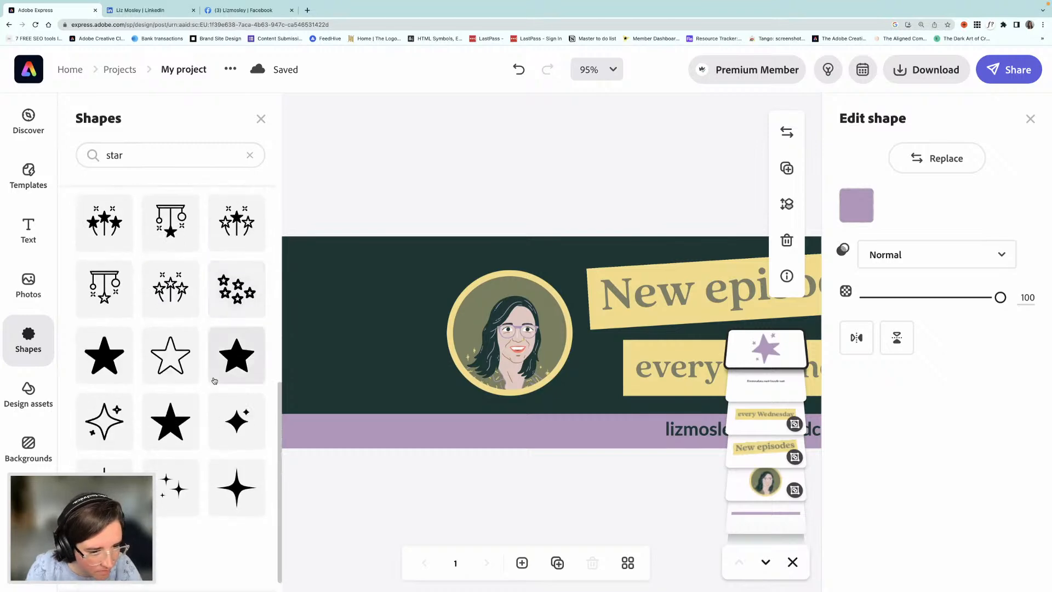
{"action": "scroll", "coordinate": [214, 379], "scroll_direction": "down", "scroll_amount": 4}
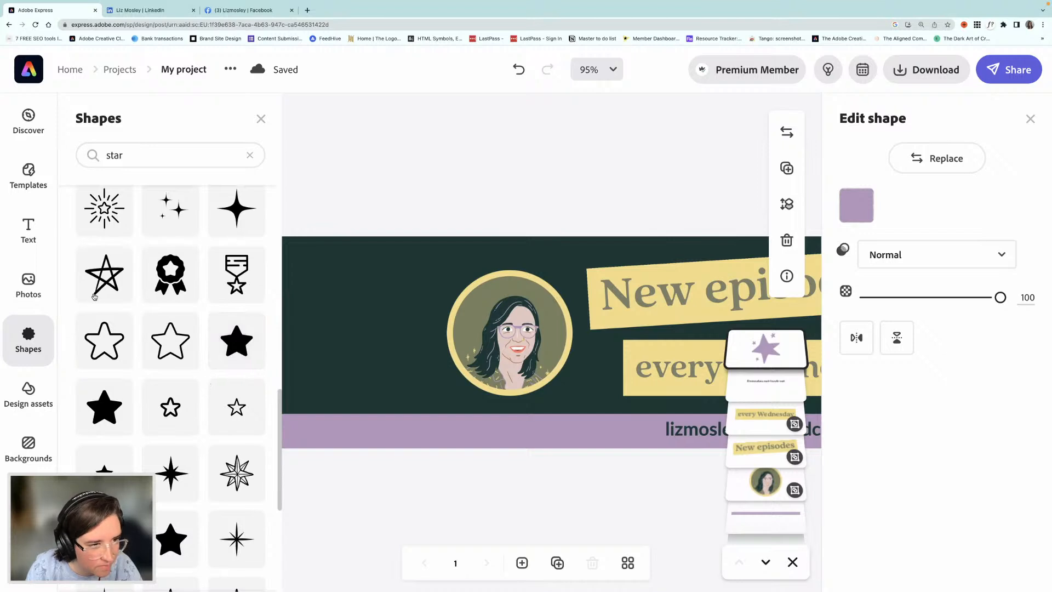
{"action": "left_click", "coordinate": [387, 212]}
{"action": "left_click", "coordinate": [403, 376]}
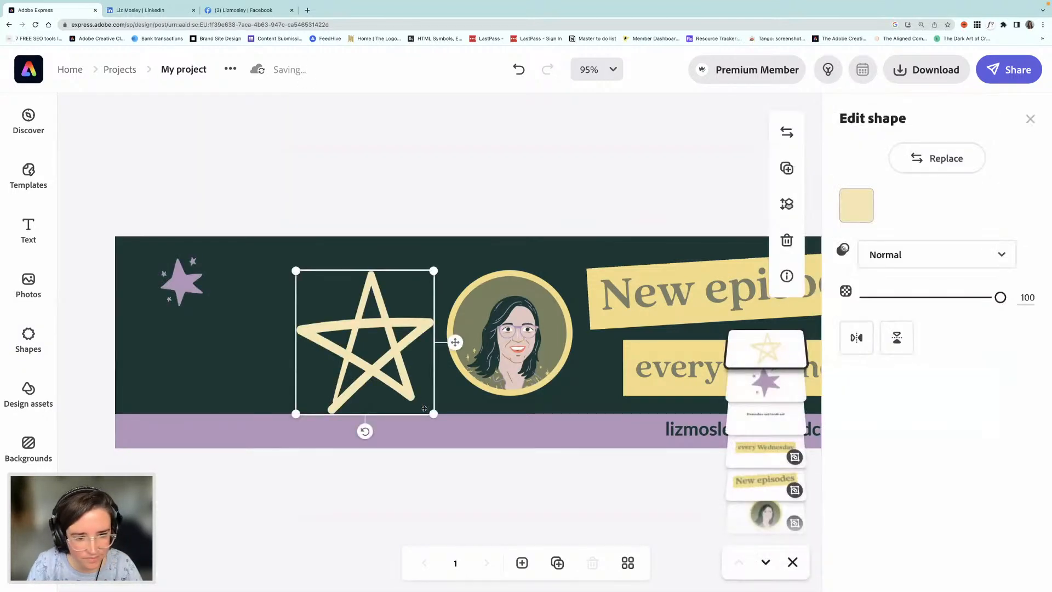
{"action": "left_click_drag", "start_coordinate": [433, 411], "coordinate": [352, 328]}
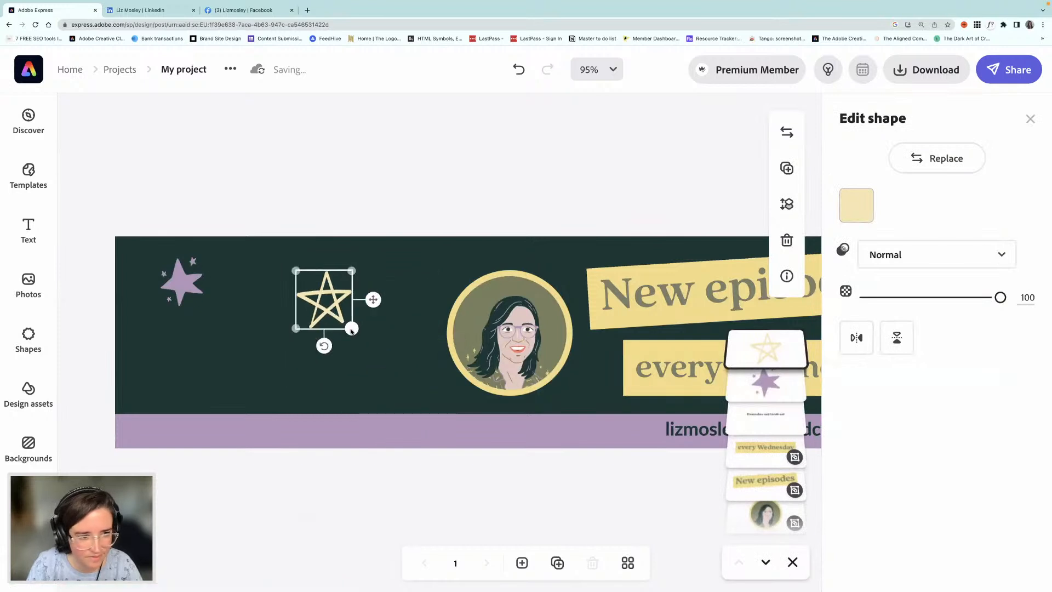
Delete the lilac star and put the outline star, reduced further, in the banner's upper-left corner.
{"action": "left_click", "coordinate": [179, 284]}
{"action": "key", "text": "Delete"}
{"action": "left_click", "coordinate": [322, 313]}
{"action": "left_click_drag", "start_coordinate": [321, 313], "coordinate": [180, 291]}
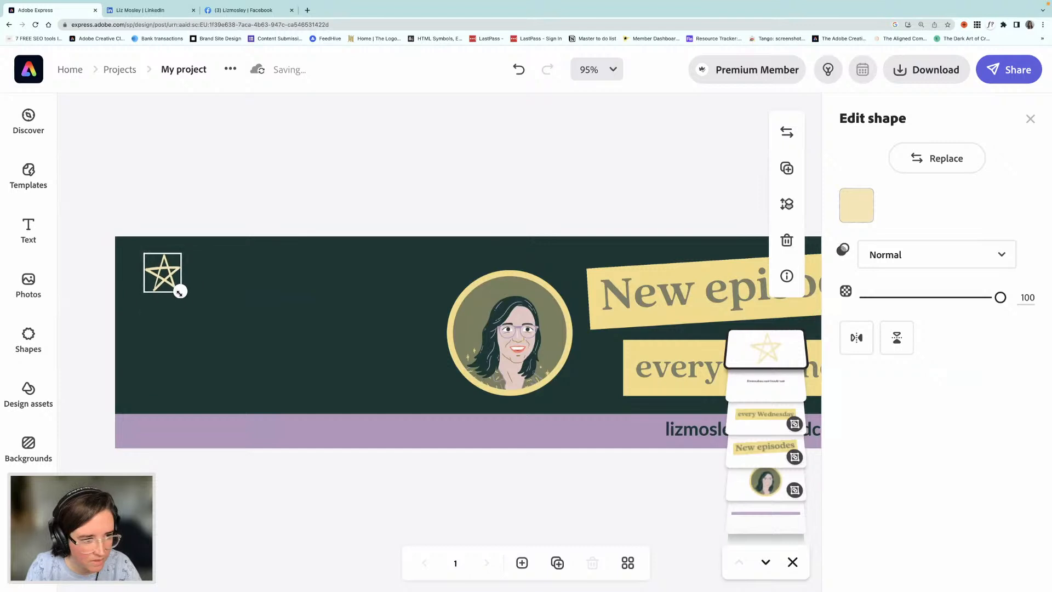
Recolour the outline star with the suggested palette yellow that matches the text blocks.
{"action": "left_click", "coordinate": [852, 213]}
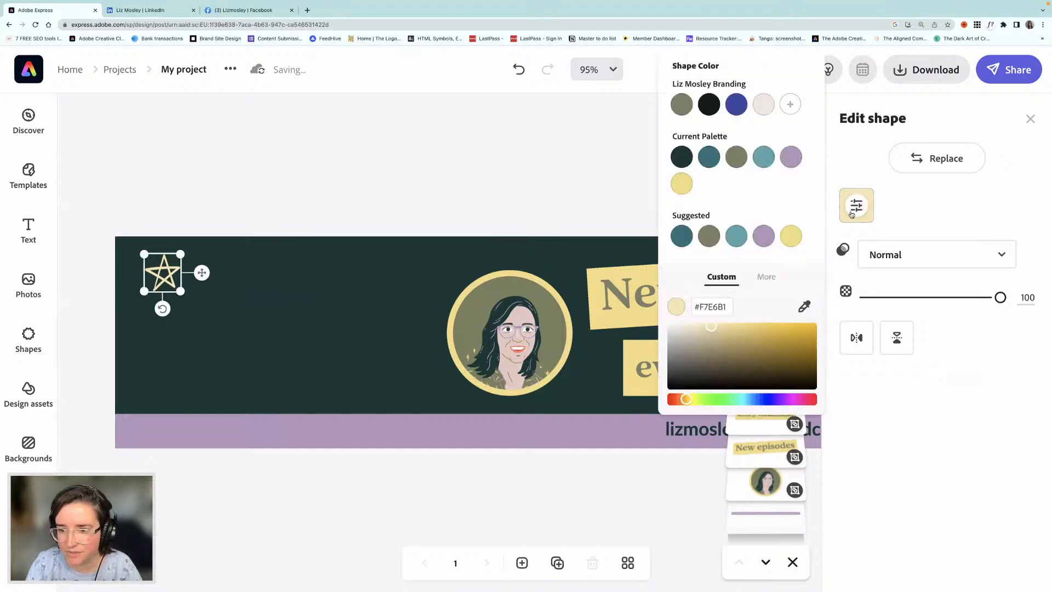
{"action": "left_click", "coordinate": [791, 238]}
{"action": "left_click", "coordinate": [161, 281]}
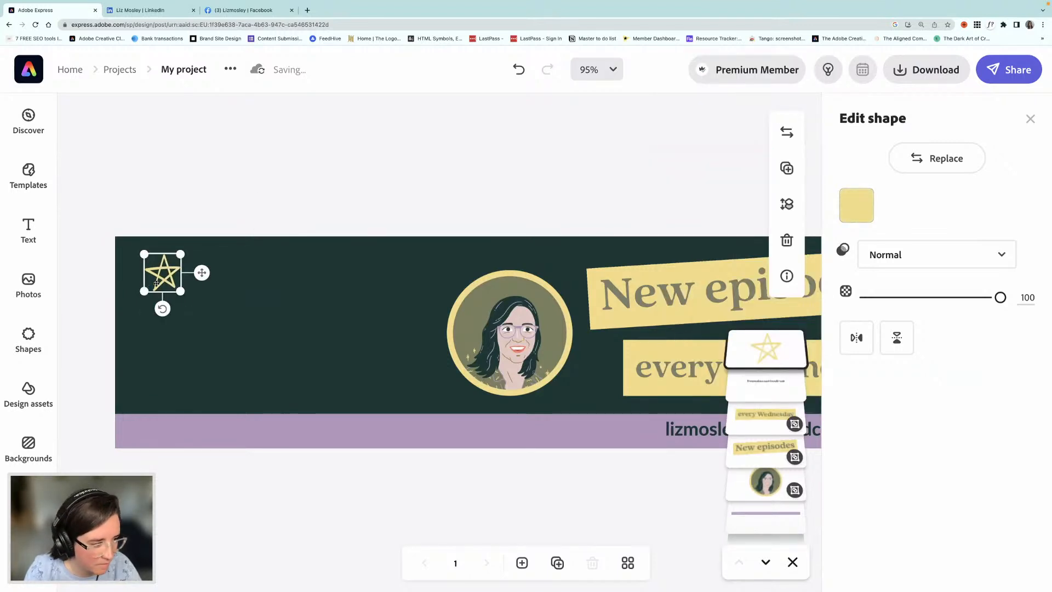
Duplicate the yellow outline star four times and scatter the stars over the empty area left of the portrait.
{"action": "left_click_drag", "start_coordinate": [152, 283], "coordinate": [398, 295]}
{"action": "key", "text": "super+d"}
{"action": "key", "text": "super+d"}
{"action": "key", "text": "super+d"}
{"action": "key", "text": "super+d"}
{"action": "left_click_drag", "start_coordinate": [401, 294], "coordinate": [368, 298]}
Browse the "star" shape results for another star style to add to the banner.
{"action": "left_click", "coordinate": [16, 348]}
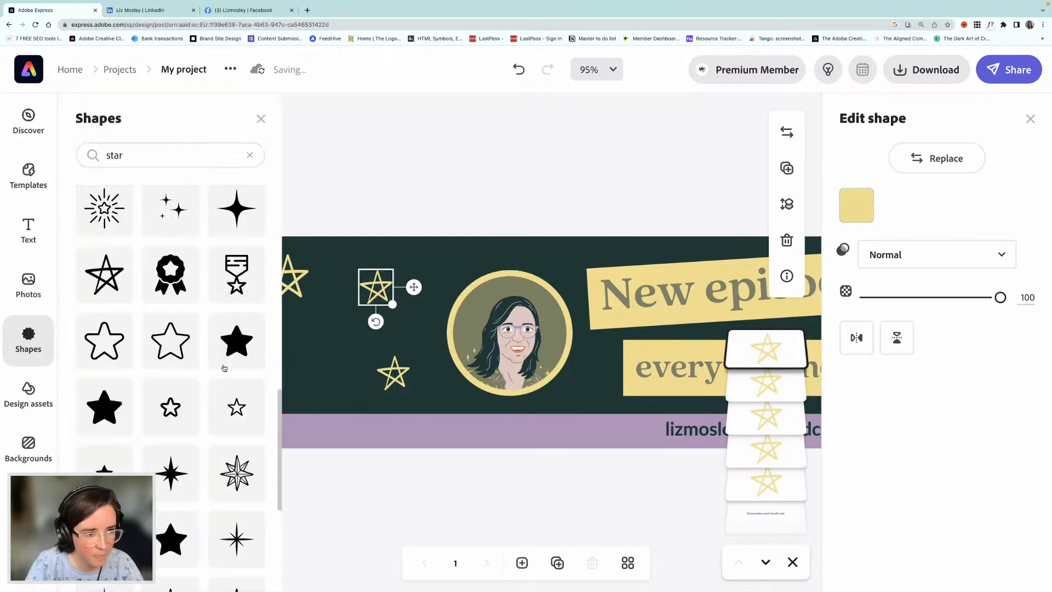
{"action": "scroll", "coordinate": [213, 361], "scroll_direction": "down", "scroll_amount": 5}
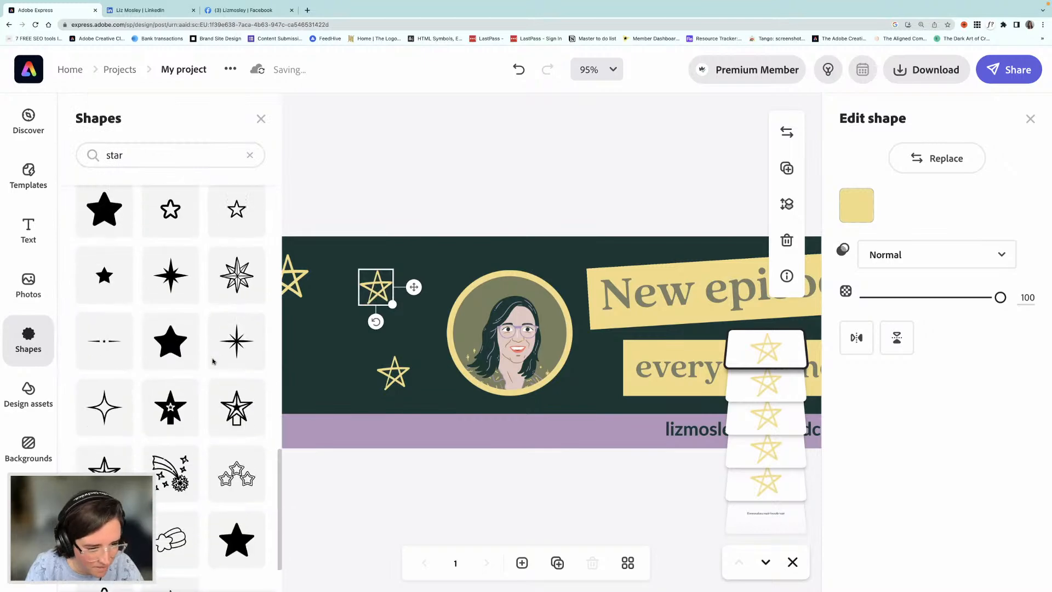
{"action": "scroll", "coordinate": [205, 361], "scroll_direction": "down", "scroll_amount": 6}
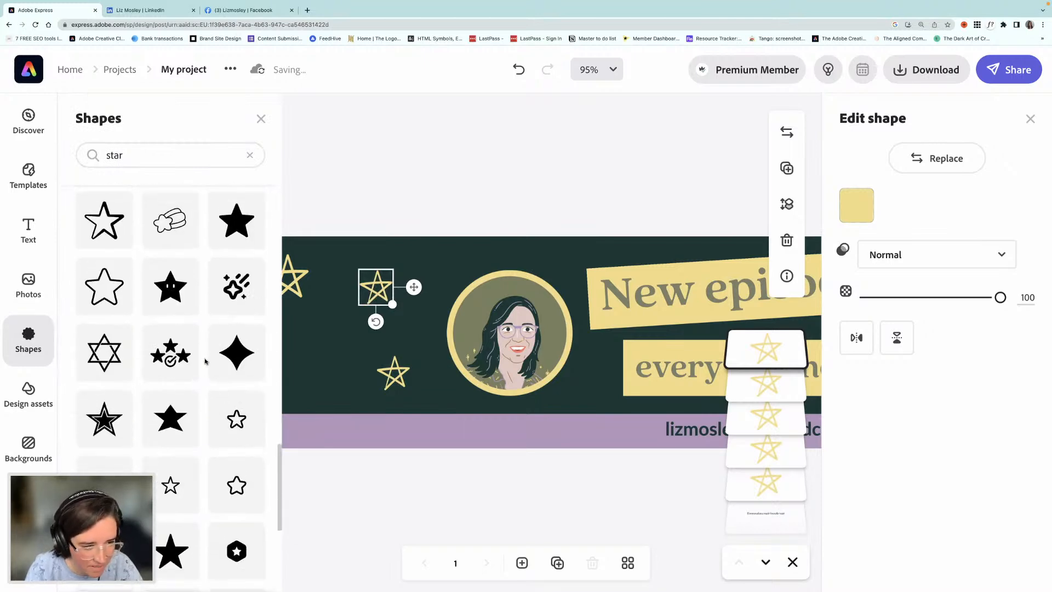
{"action": "scroll", "coordinate": [205, 360], "scroll_direction": "down", "scroll_amount": 6}
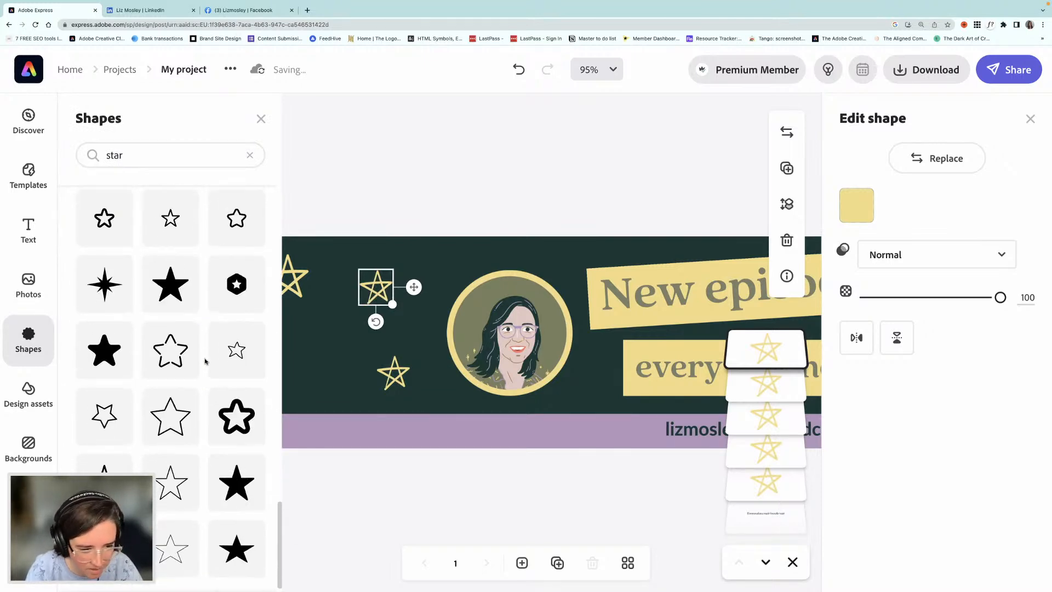
{"action": "scroll", "coordinate": [204, 361], "scroll_direction": "down", "scroll_amount": 6}
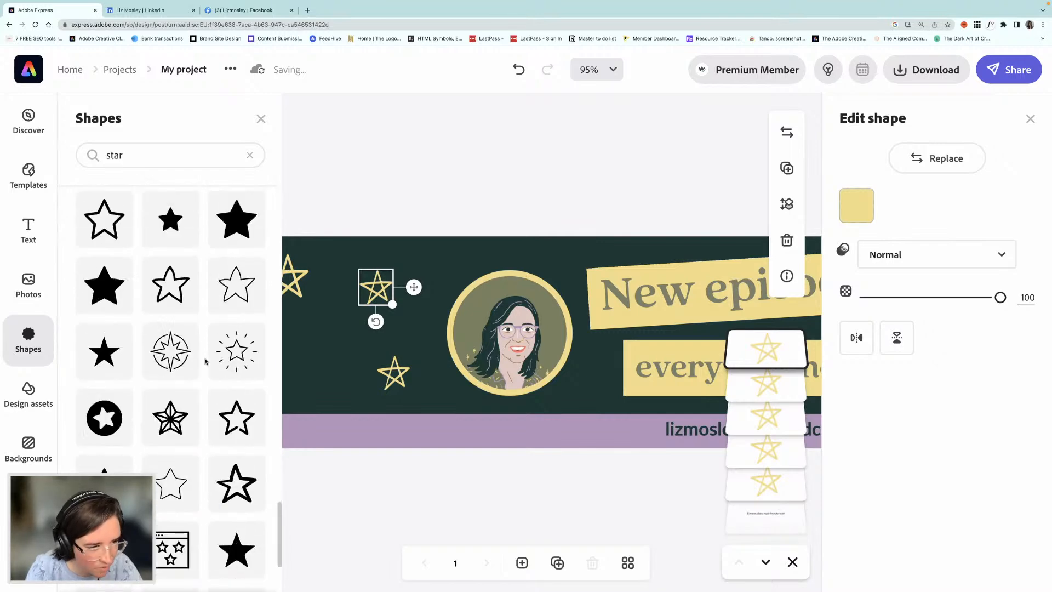
{"action": "scroll", "coordinate": [204, 361], "scroll_direction": "down", "scroll_amount": 6}
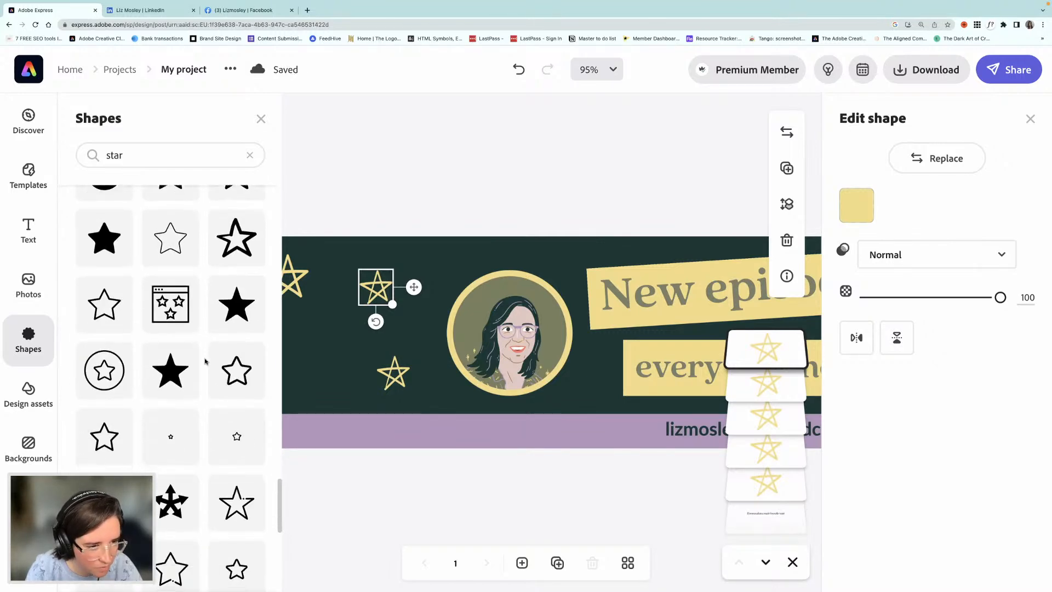
{"action": "scroll", "coordinate": [205, 360], "scroll_direction": "down", "scroll_amount": 6}
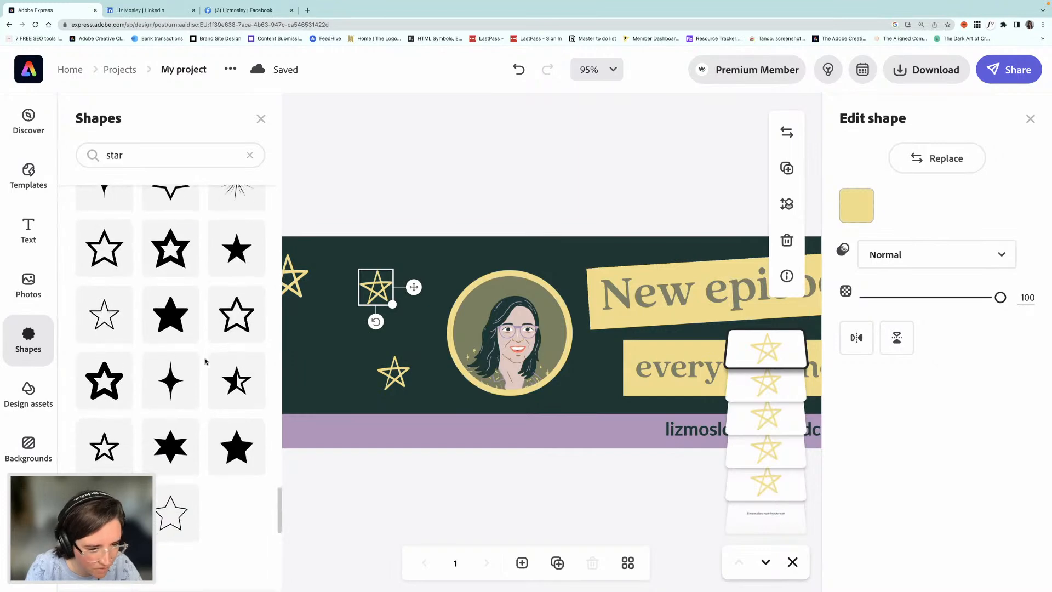
{"action": "scroll", "coordinate": [204, 360], "scroll_direction": "up", "scroll_amount": 15}
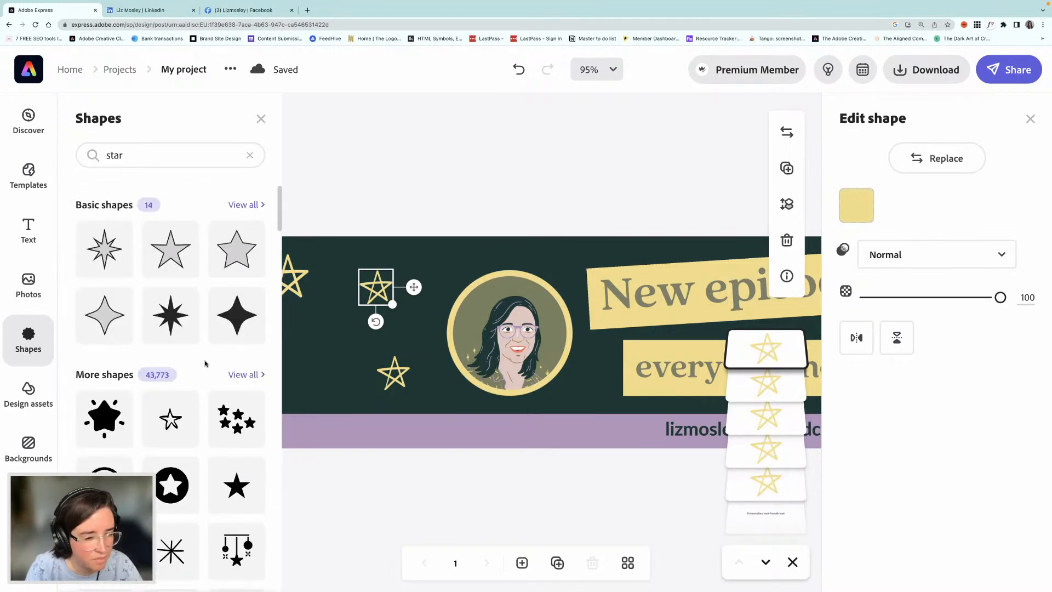
Add a solid five-point star from the "star" shape results to the banner and recolour it palette lilac, #B297BB.
{"action": "scroll", "coordinate": [227, 392], "scroll_direction": "down", "scroll_amount": 4}
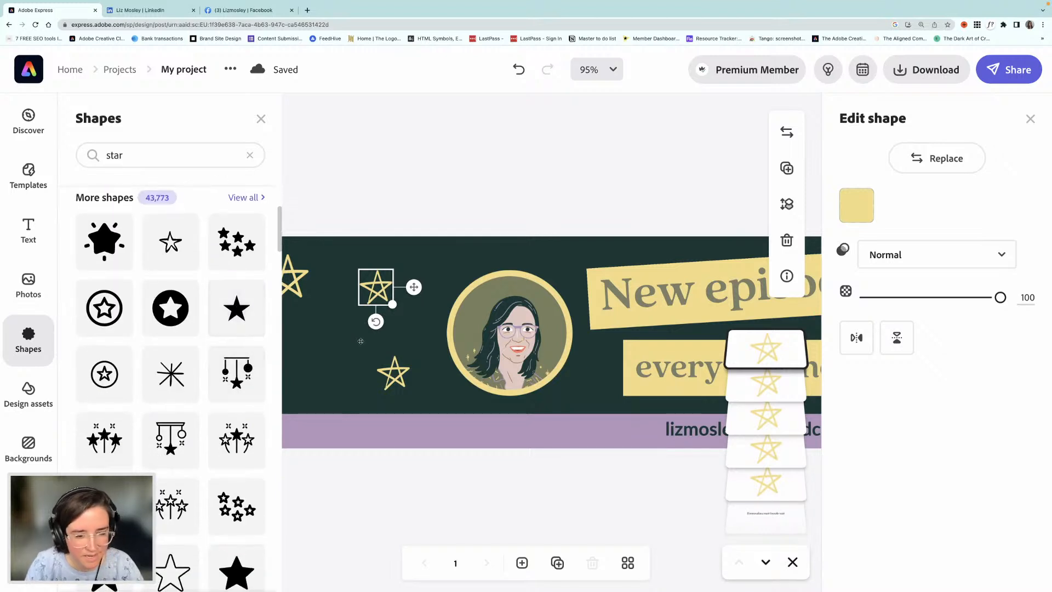
{"action": "left_click", "coordinate": [290, 358]}
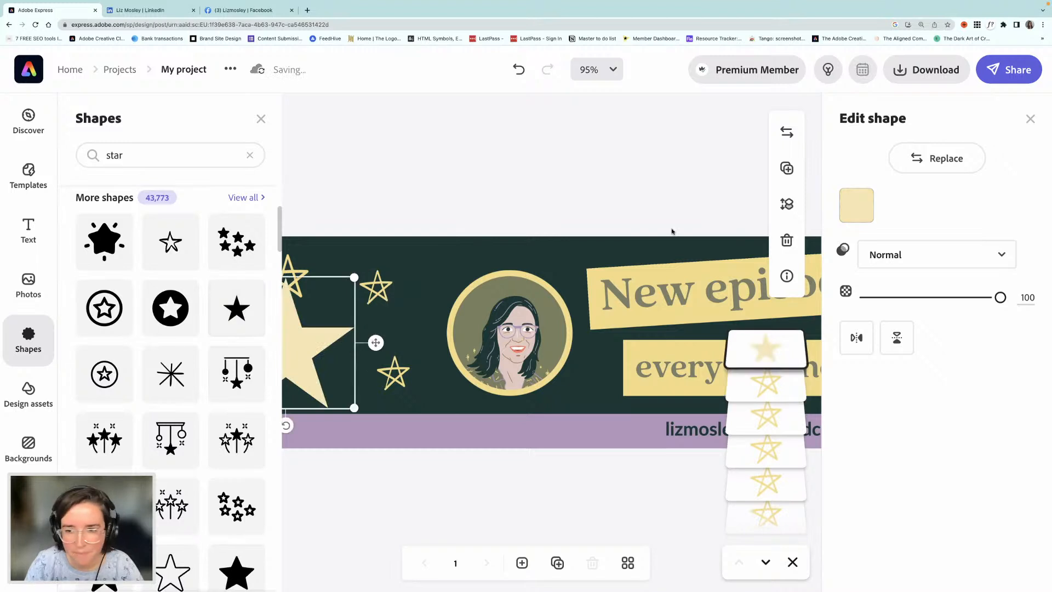
{"action": "left_click", "coordinate": [857, 205]}
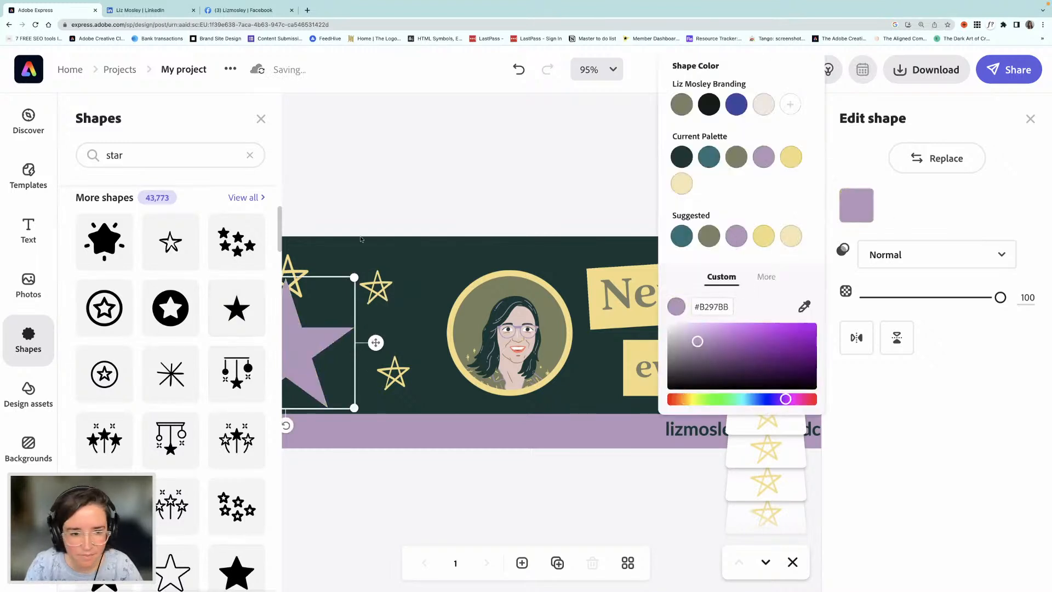
{"action": "left_click", "coordinate": [306, 327]}
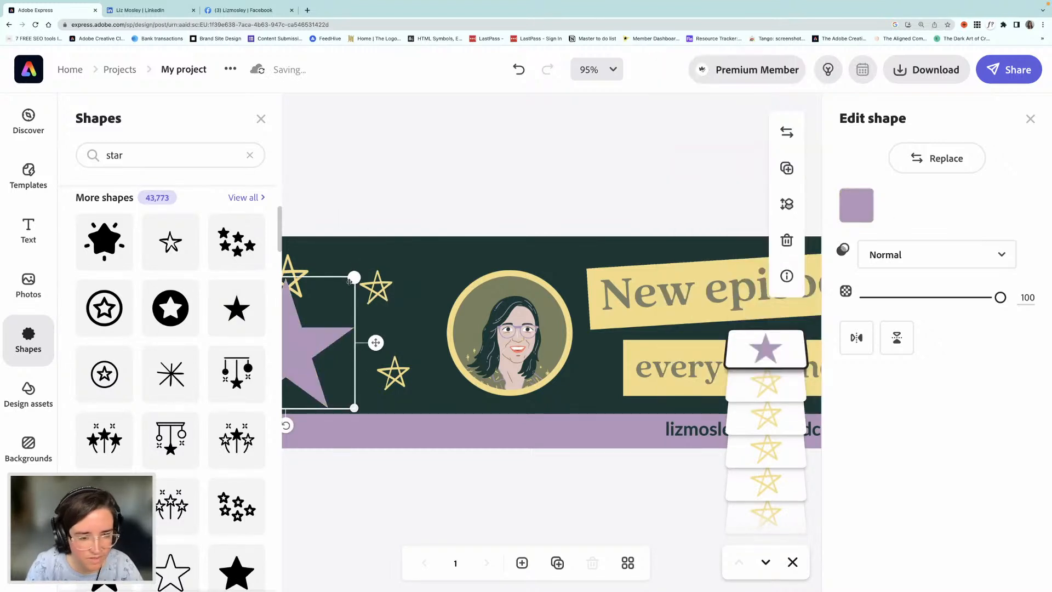
Shrink the lilac star, duplicate it three times and scatter the four stars among the yellow outline stars.
{"action": "left_click_drag", "start_coordinate": [353, 276], "coordinate": [305, 324]}
{"action": "left_click_drag", "start_coordinate": [295, 364], "coordinate": [341, 354]}
{"action": "left_click_drag", "start_coordinate": [350, 314], "coordinate": [212, 302]}
{"action": "left_click", "coordinate": [330, 216]}
{"action": "left_click", "coordinate": [302, 354]}
{"action": "key", "text": "super+d"}
{"action": "key", "text": "super+d"}
{"action": "left_click_drag", "start_coordinate": [324, 391], "coordinate": [143, 377]}
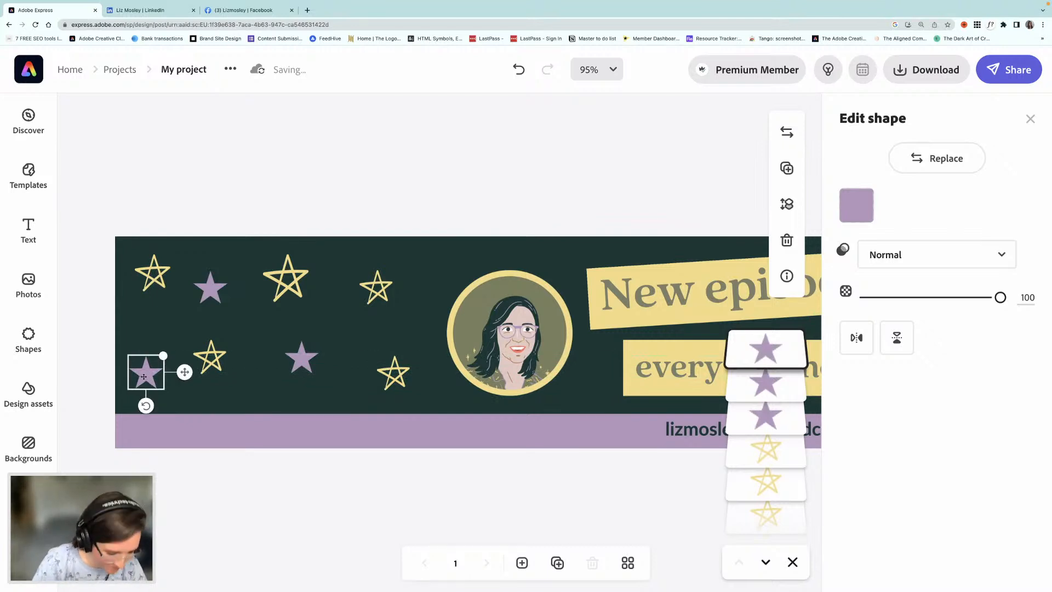
{"action": "key", "text": "super+d"}
{"action": "left_click_drag", "start_coordinate": [160, 389], "coordinate": [440, 270]}
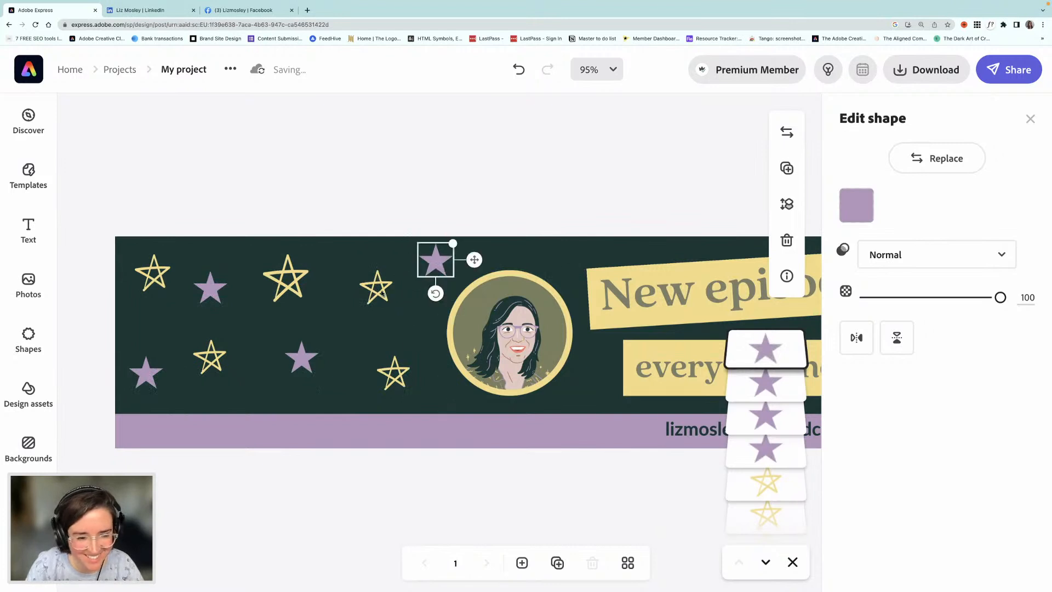
Nudge the two yellow outline stars and the lilac star nearest the portrait to even out their spacing.
{"action": "left_click_drag", "start_coordinate": [375, 300], "coordinate": [366, 306]}
{"action": "left_click", "coordinate": [439, 260]}
{"action": "left_click_drag", "start_coordinate": [425, 273], "coordinate": [417, 285]}
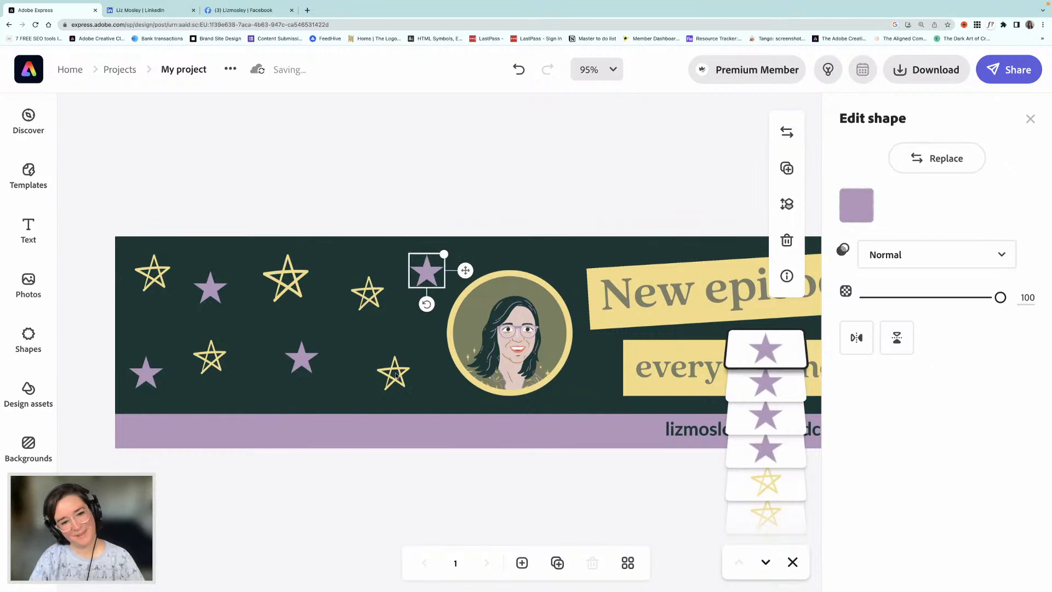
{"action": "left_click", "coordinate": [400, 377]}
{"action": "left_click", "coordinate": [396, 371]}
{"action": "left_click_drag", "start_coordinate": [396, 370], "coordinate": [396, 354]}
{"action": "left_click", "coordinate": [431, 490]}
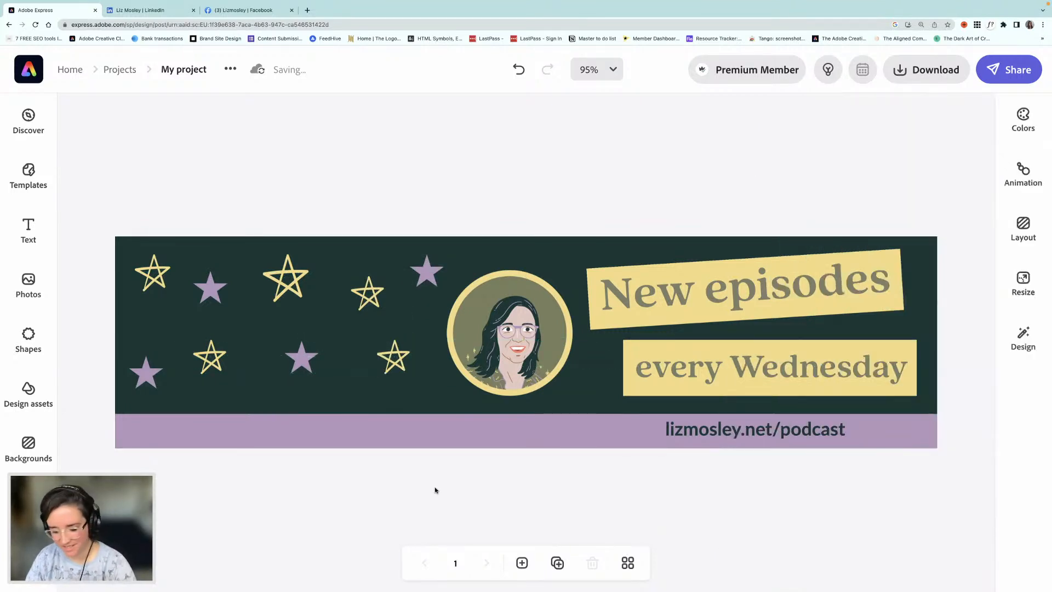
Look at the current cover image on the LinkedIn profile and return to the banner in Adobe Express.
{"action": "left_click", "coordinate": [148, 11]}
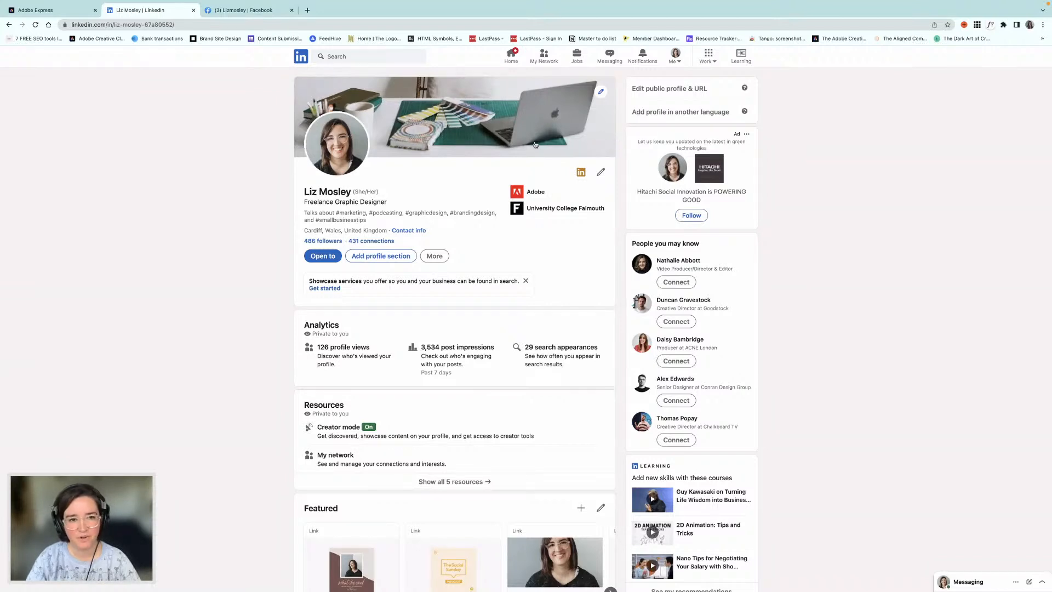
{"action": "left_click", "coordinate": [72, 13]}
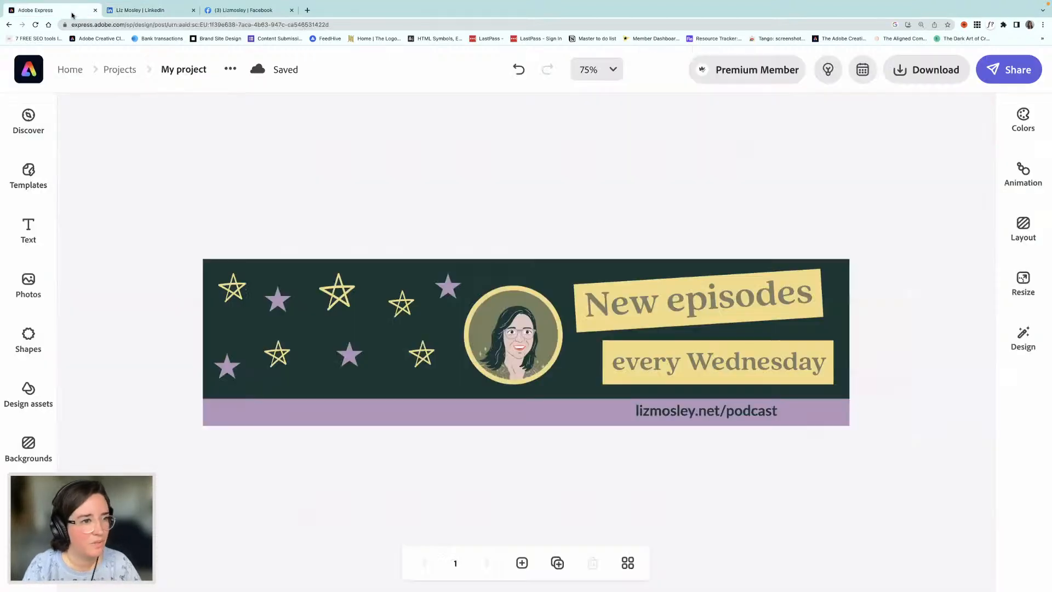
Leave the banner and create a new project using the Facebook Profile cover size from the social profile presets.
{"action": "left_click", "coordinate": [32, 70]}
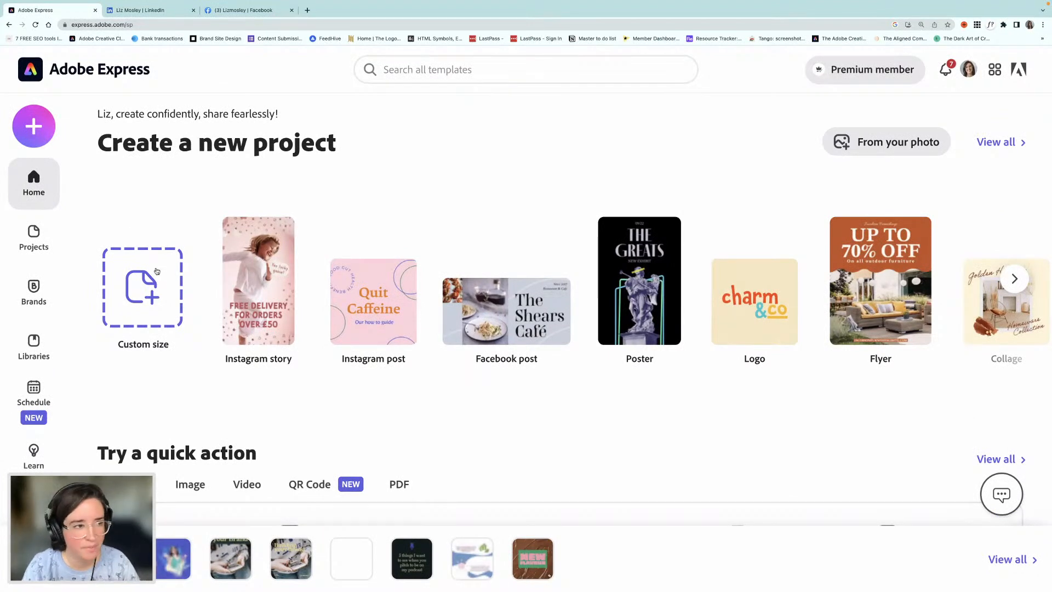
{"action": "left_click", "coordinate": [38, 127]}
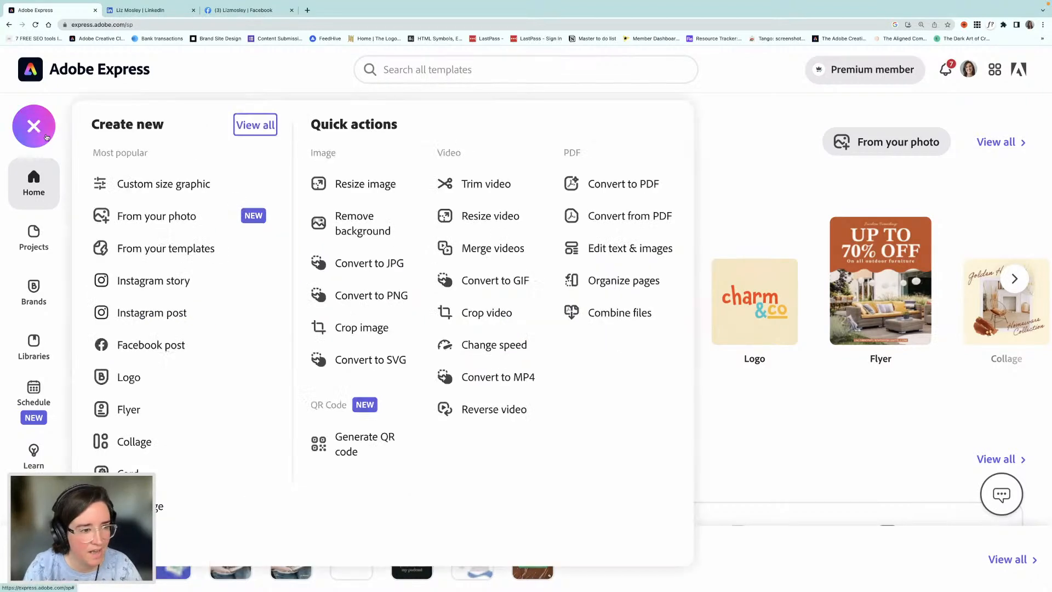
{"action": "left_click", "coordinate": [178, 186]}
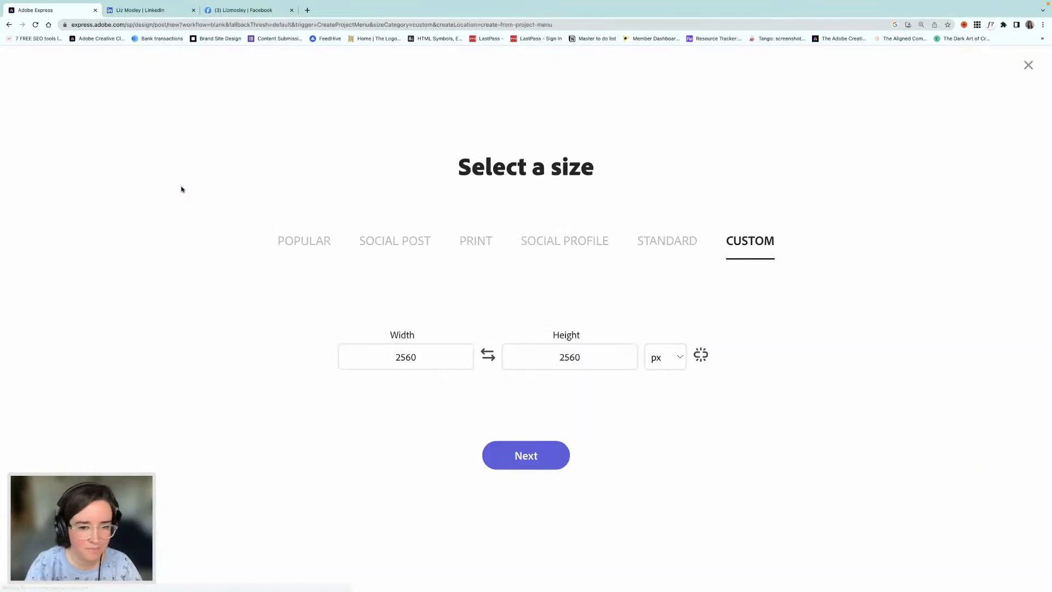
{"action": "left_click", "coordinate": [550, 242]}
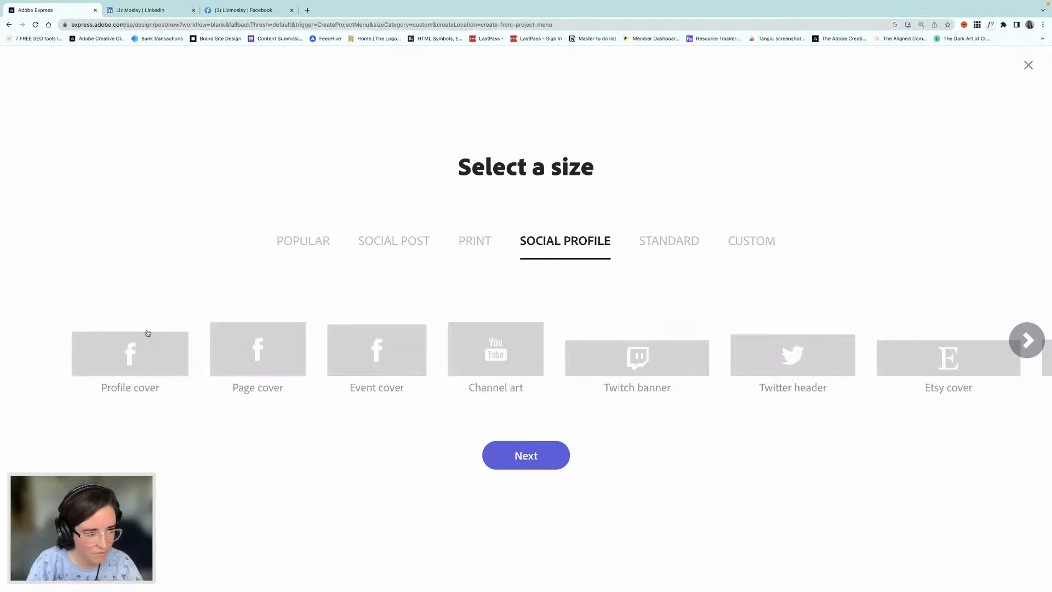
{"action": "left_click", "coordinate": [166, 368]}
{"action": "left_click", "coordinate": [524, 456]}
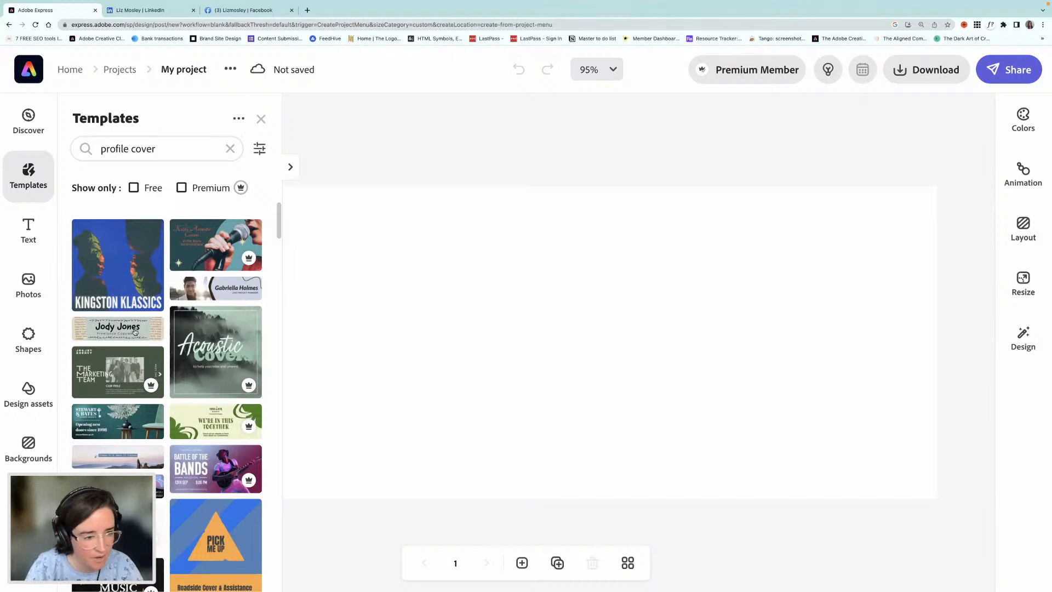
Browse the profile cover templates, close them, and search the design assets for "collage" to review the available artwork.
{"action": "scroll", "coordinate": [132, 332], "scroll_direction": "down", "scroll_amount": 5}
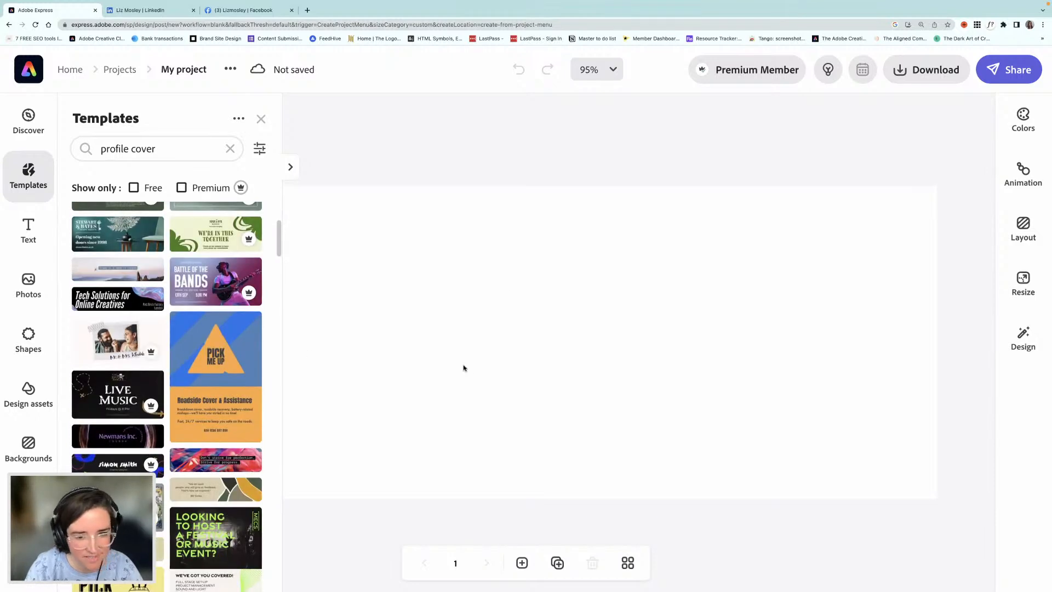
{"action": "left_click", "coordinate": [462, 367]}
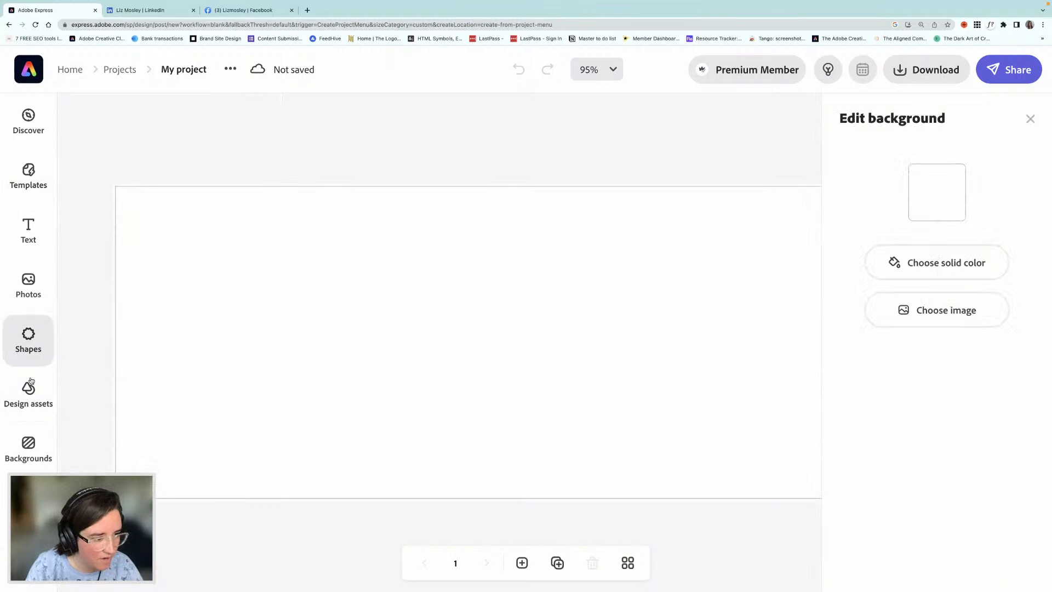
{"action": "left_click", "coordinate": [29, 397]}
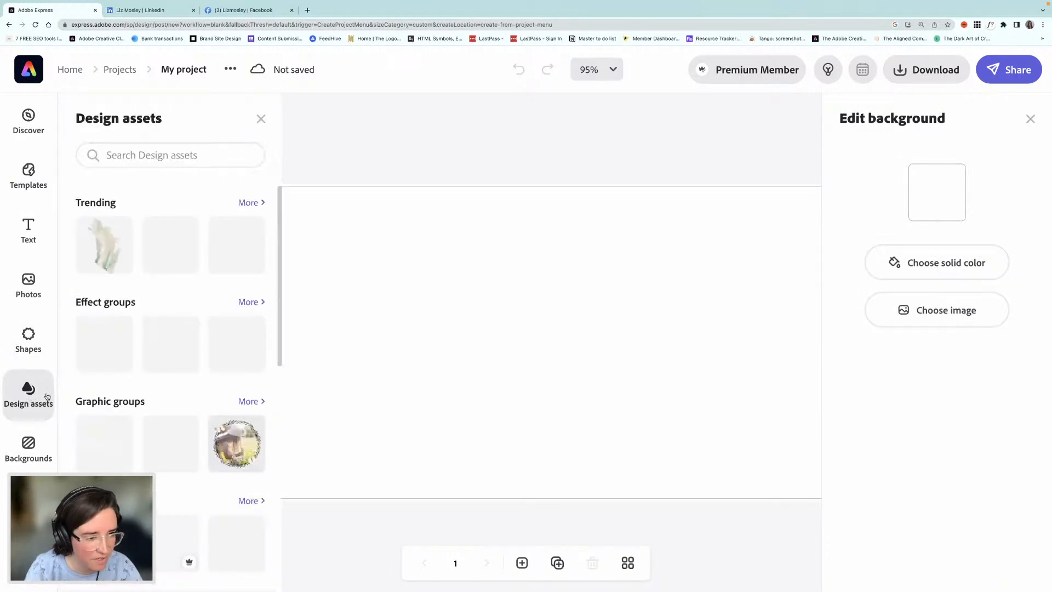
{"action": "left_click", "coordinate": [130, 158]}
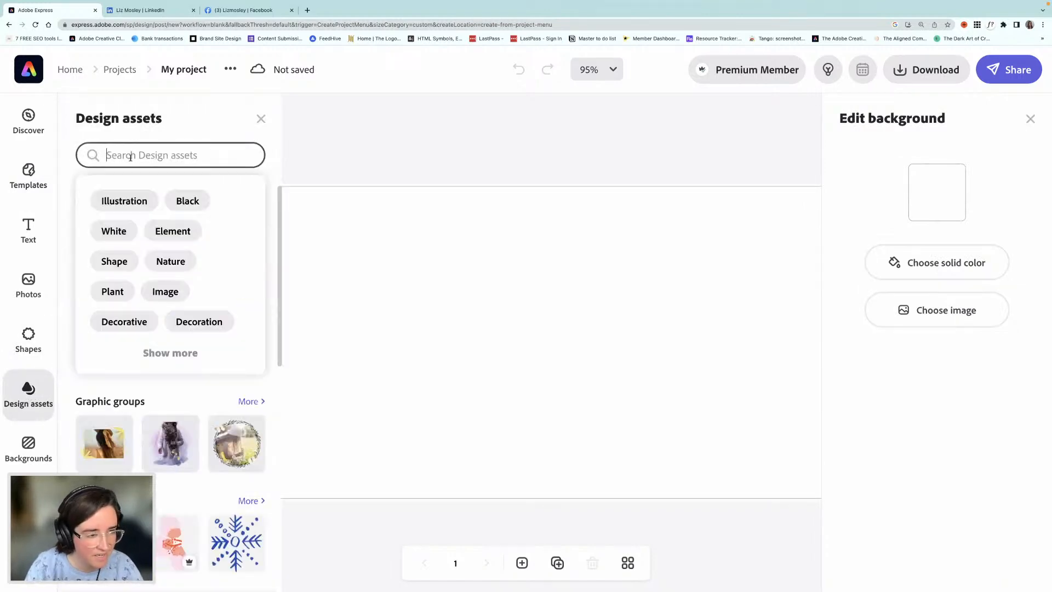
{"action": "type", "text": "collage"}
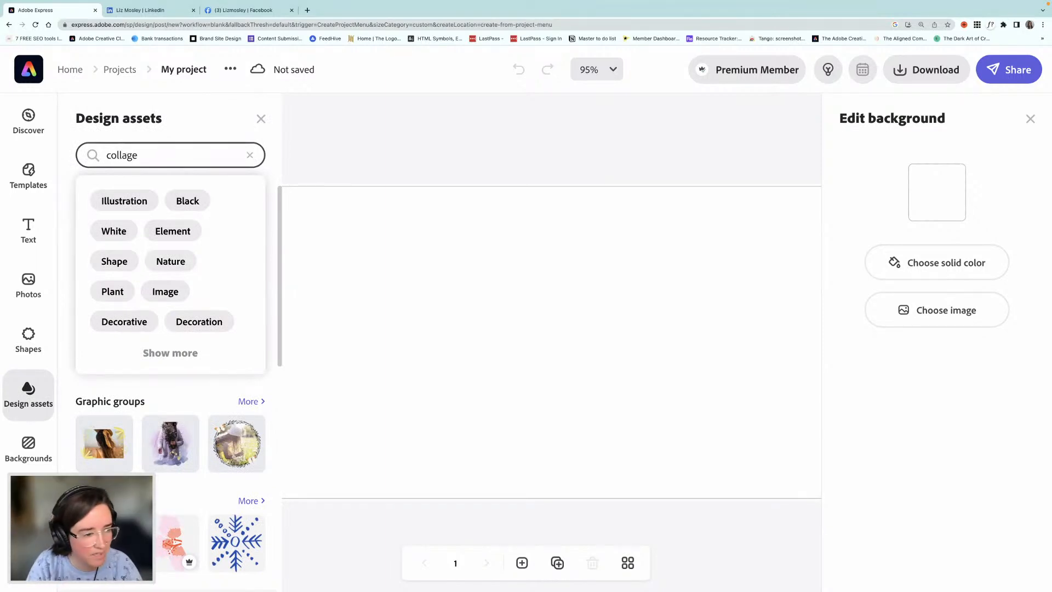
{"action": "key", "text": "Return"}
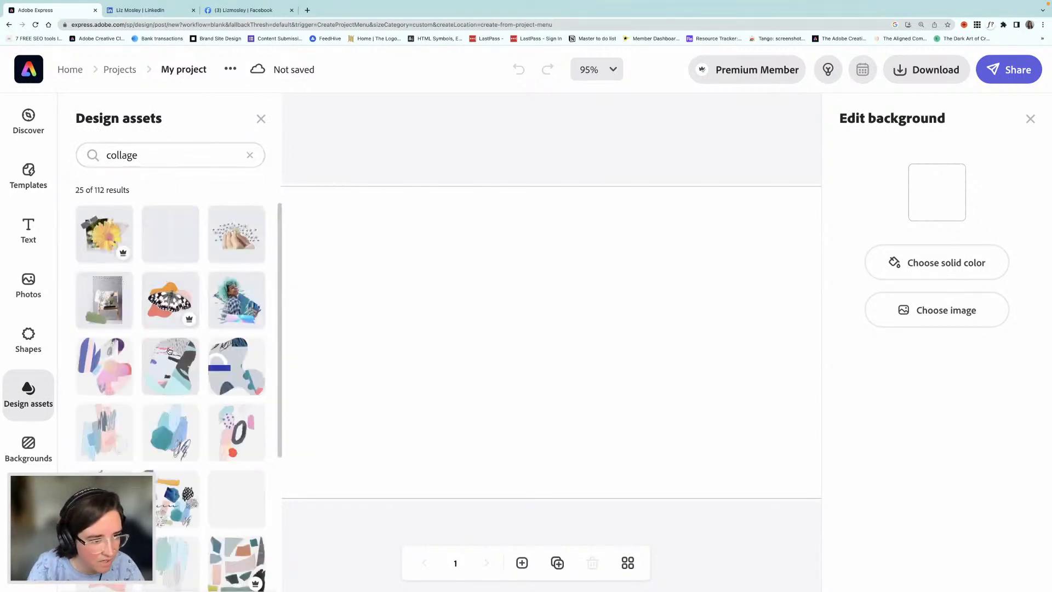
{"action": "scroll", "coordinate": [226, 305], "scroll_direction": "down", "scroll_amount": 1}
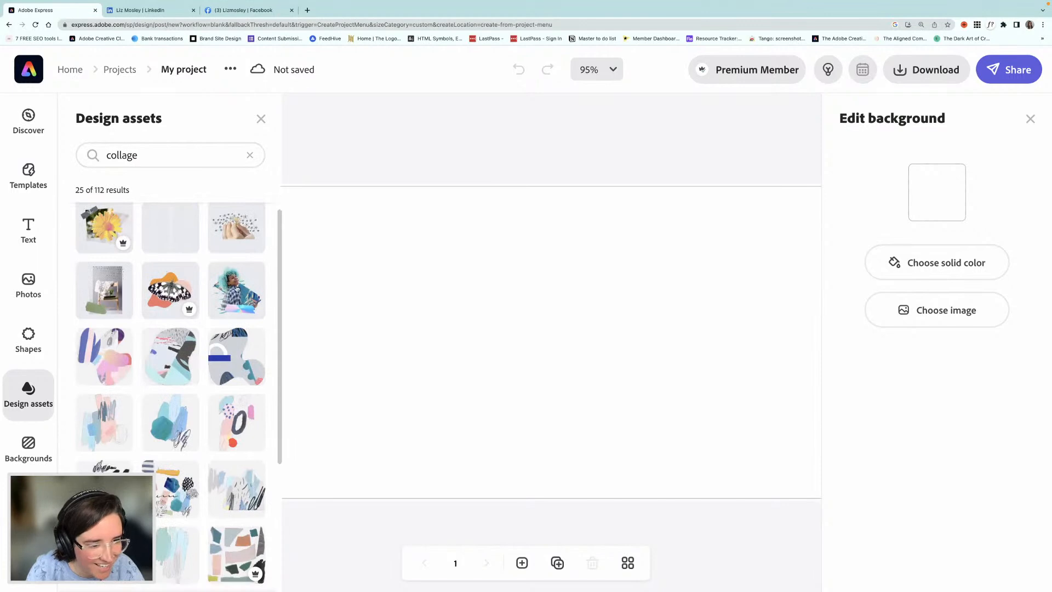
{"action": "scroll", "coordinate": [216, 377], "scroll_direction": "down", "scroll_amount": 3}
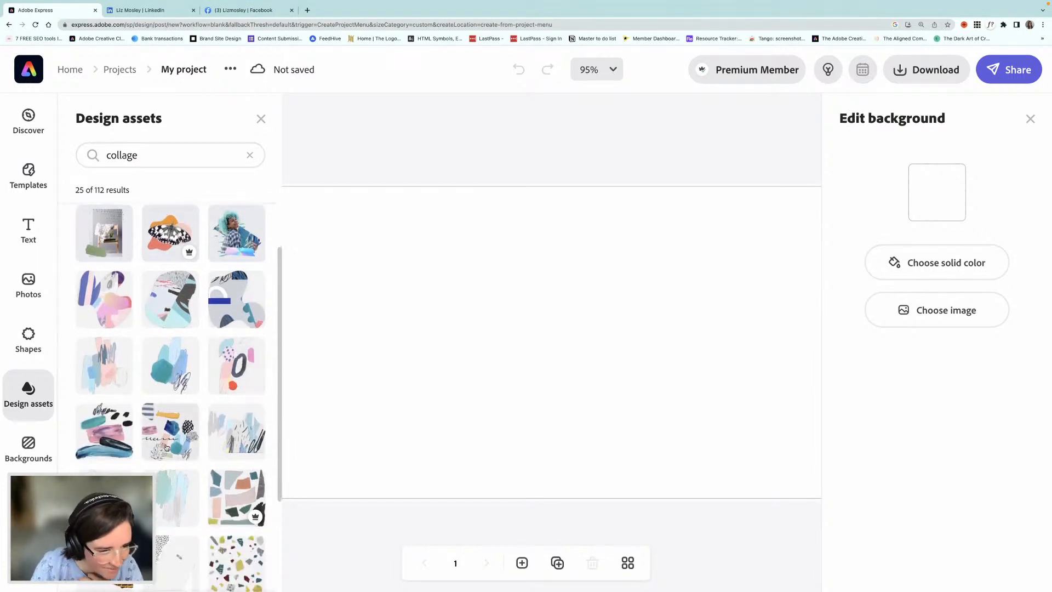
{"action": "scroll", "coordinate": [162, 432], "scroll_direction": "down", "scroll_amount": 3}
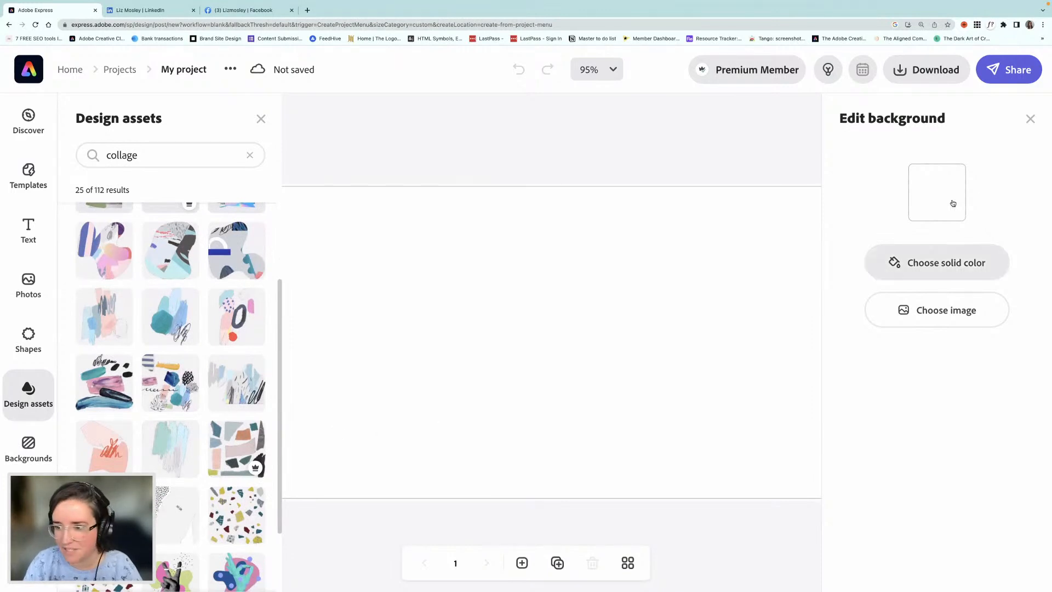
Give the Facebook cover a solid periwinkle background with the custom colour #7072D8.
{"action": "left_click", "coordinate": [935, 272]}
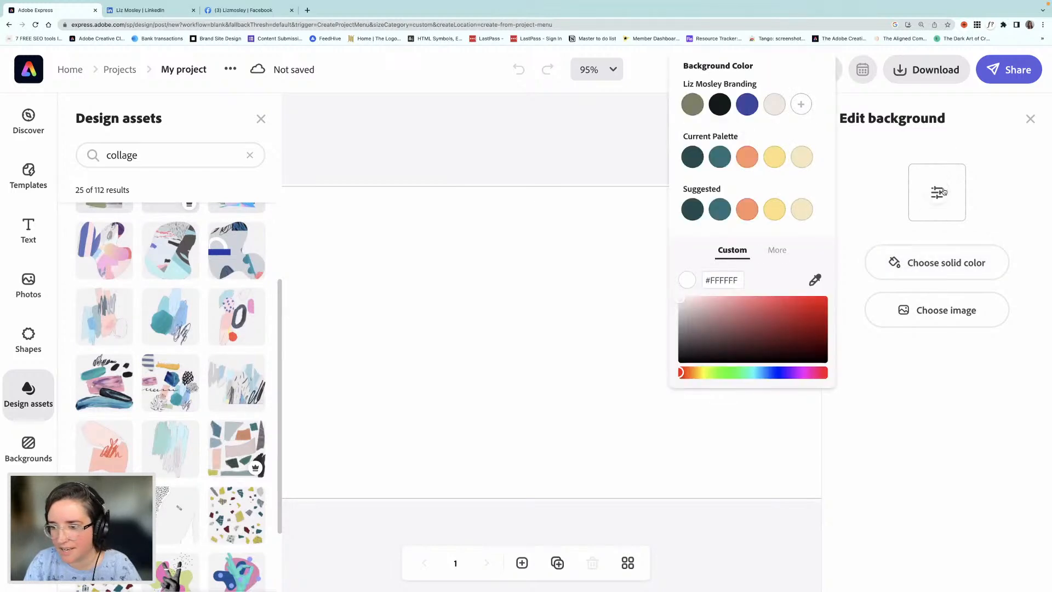
{"action": "left_click", "coordinate": [823, 372]}
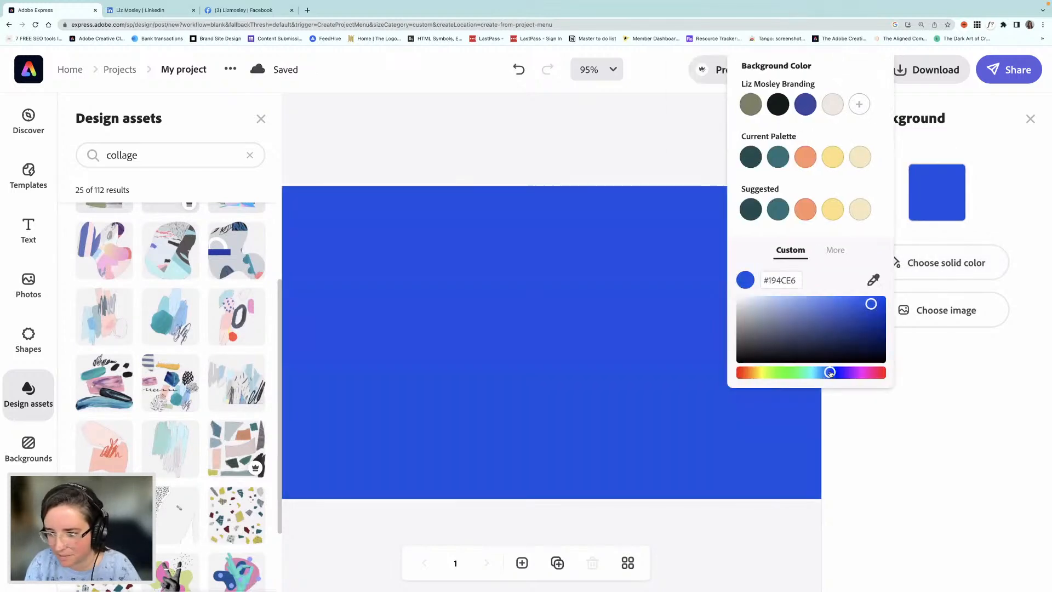
{"action": "left_click_drag", "start_coordinate": [822, 324], "coordinate": [820, 312]}
{"action": "left_click_drag", "start_coordinate": [838, 373], "coordinate": [836, 372]}
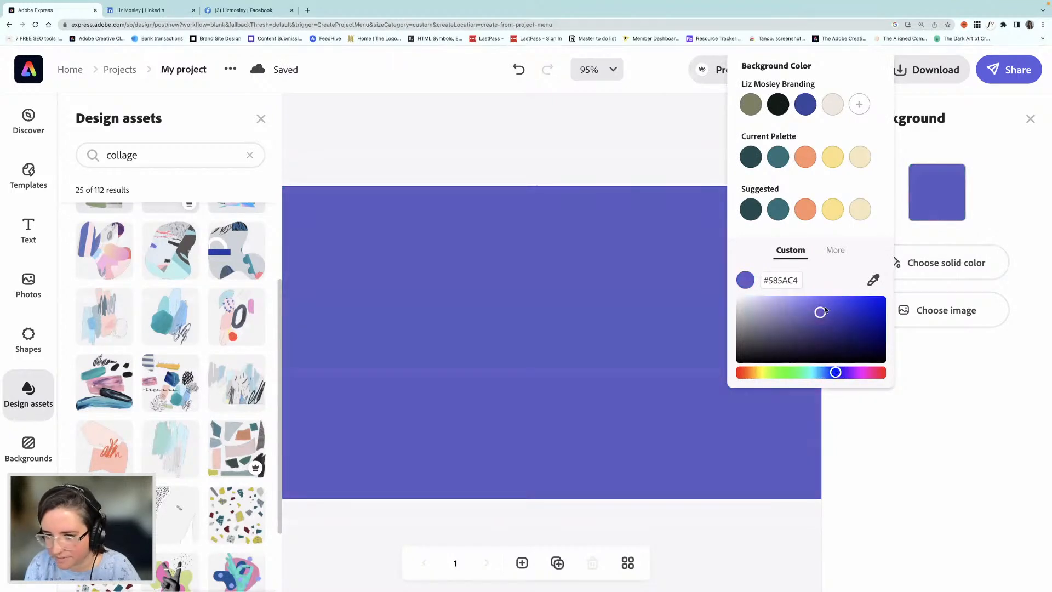
{"action": "left_click_drag", "start_coordinate": [819, 311], "coordinate": [804, 306]}
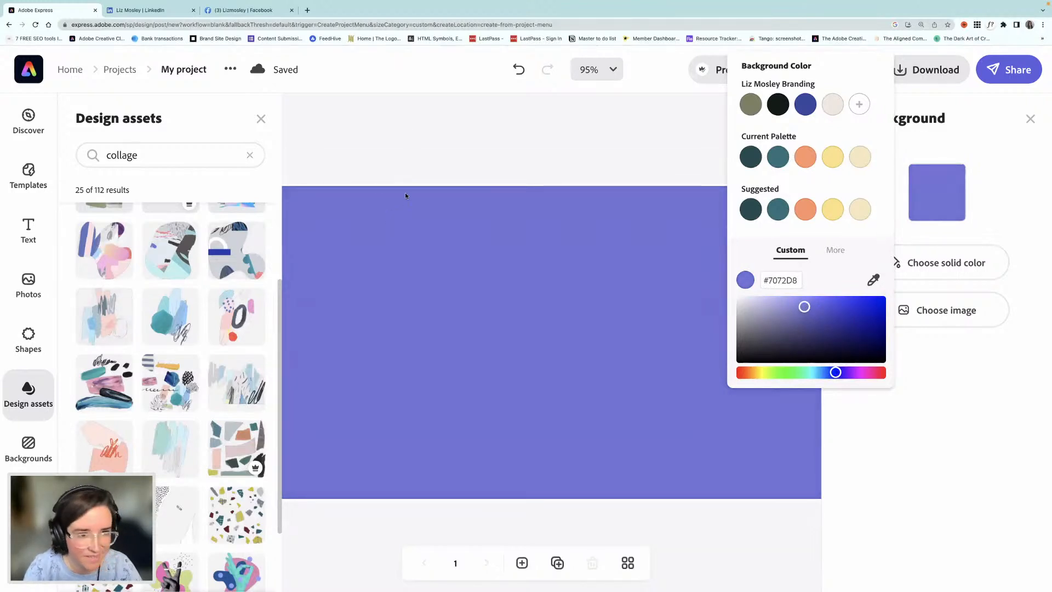
{"action": "left_click", "coordinate": [387, 195]}
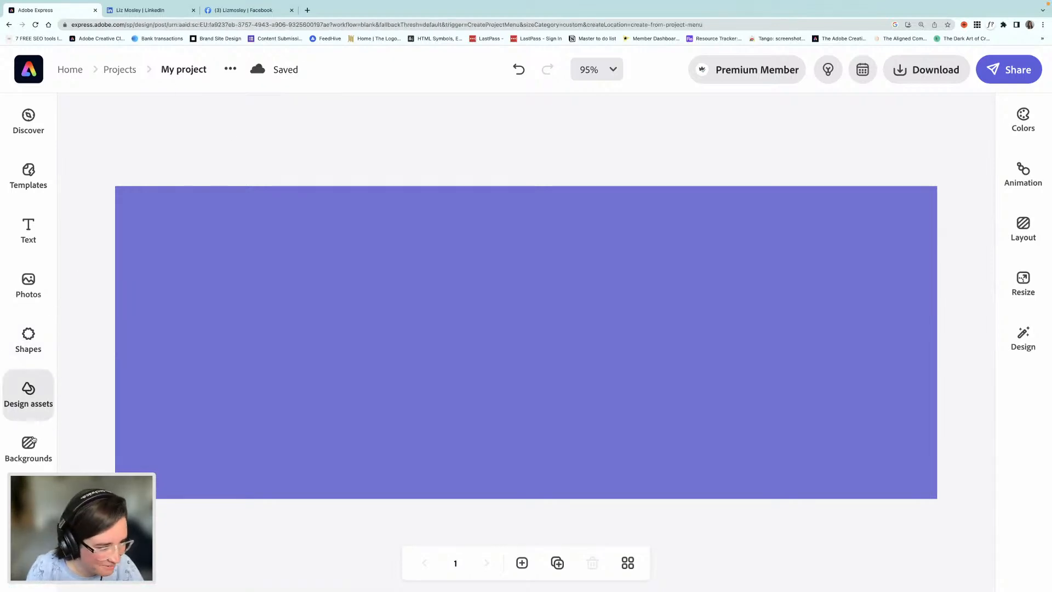
Add the collage of the teal-haired woman in a checked shirt from the "collage" design assets to the cover.
{"action": "left_click", "coordinate": [30, 404]}
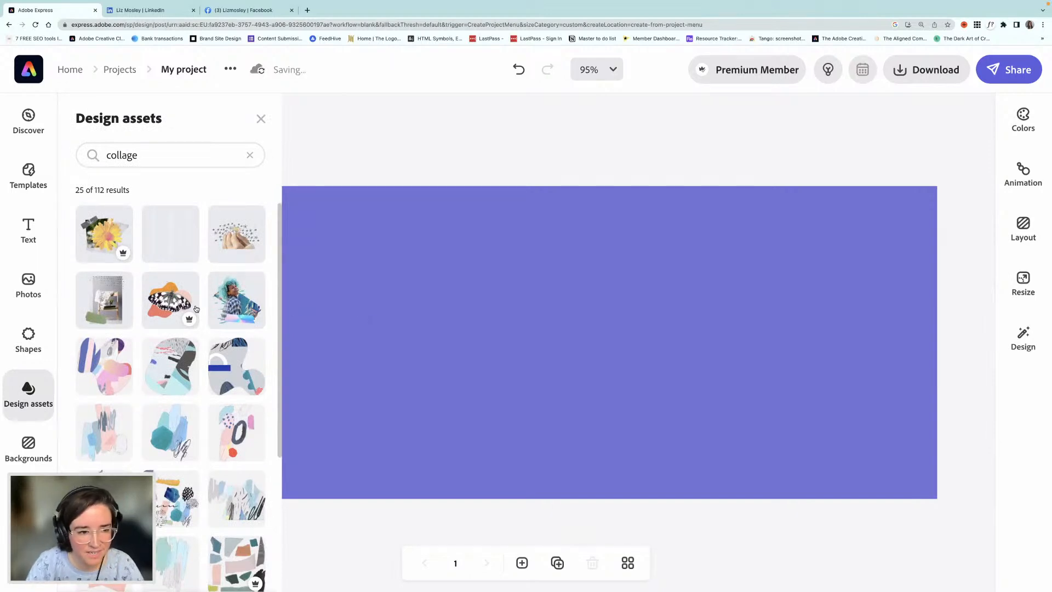
{"action": "left_click_drag", "start_coordinate": [236, 305], "coordinate": [425, 328]}
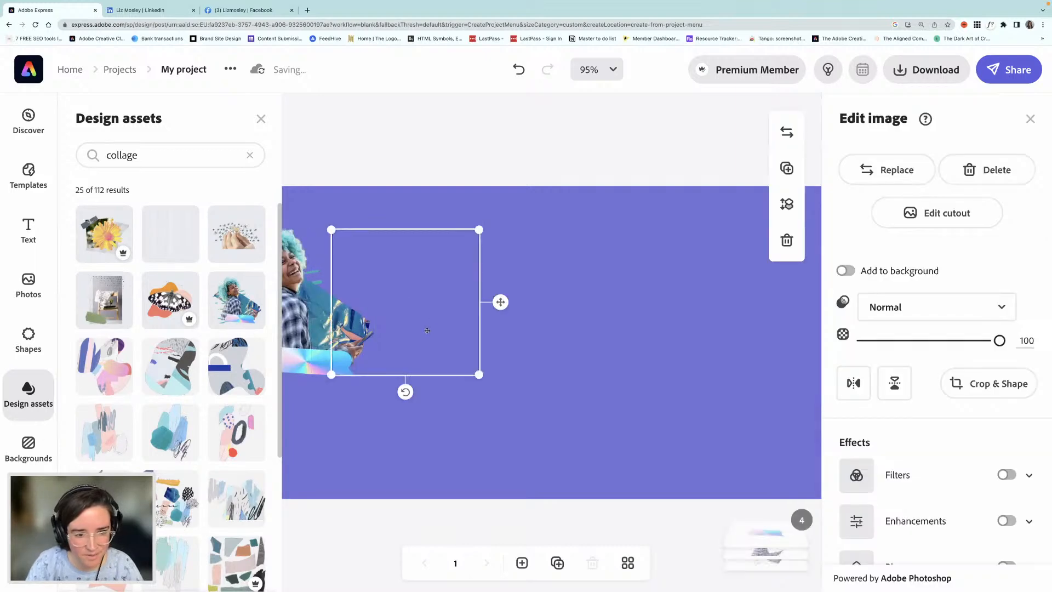
{"action": "left_click", "coordinate": [391, 169]}
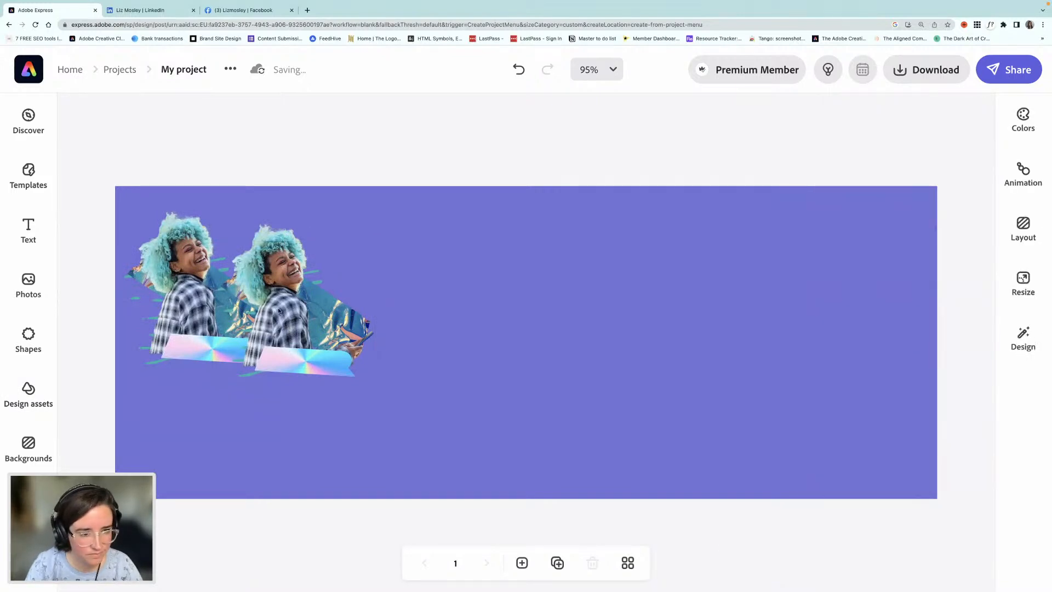
Delete the duplicate cutout of the teal-haired woman and the duplicate holographic strip from the cover.
{"action": "left_click", "coordinate": [278, 302]}
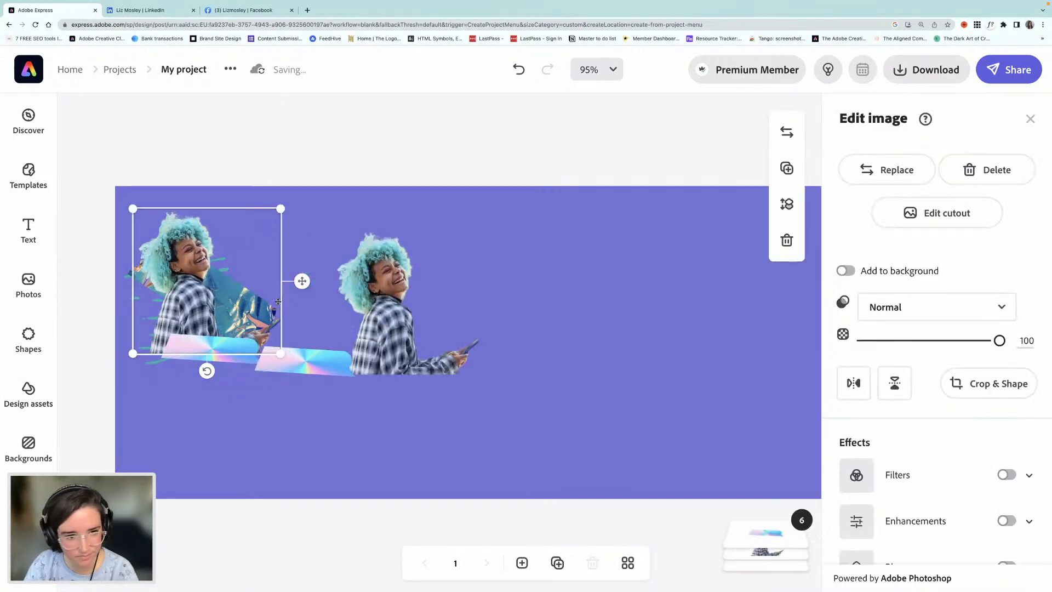
{"action": "left_click", "coordinate": [398, 326]}
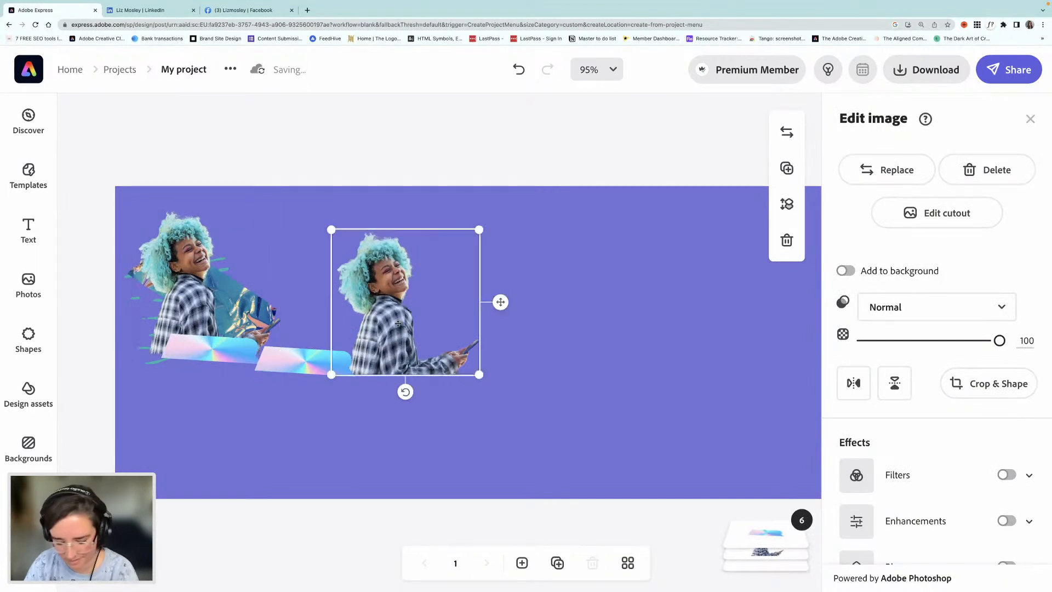
{"action": "key", "text": "Delete"}
{"action": "left_click", "coordinate": [320, 367]}
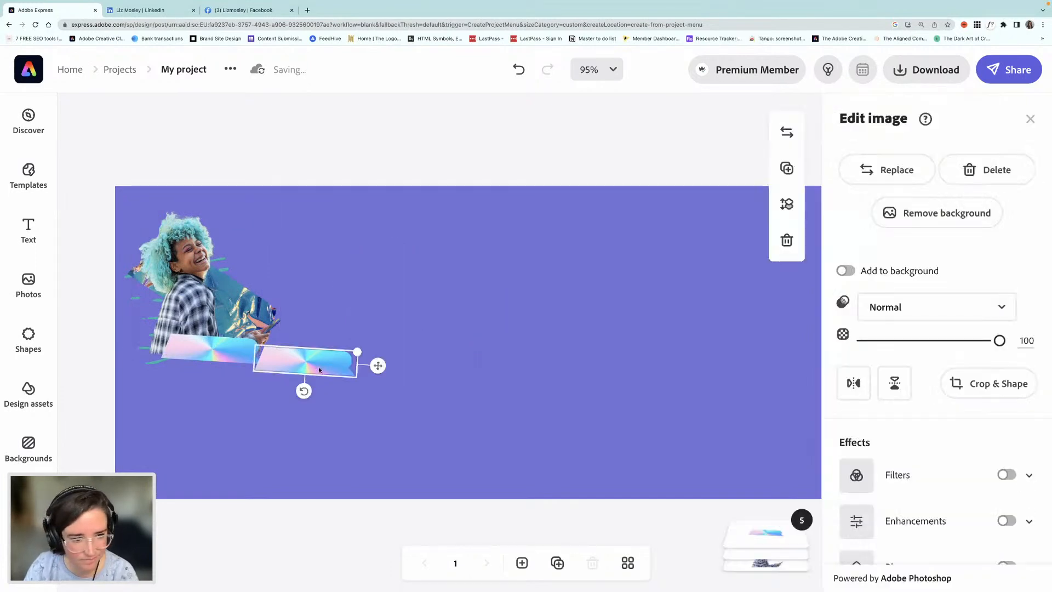
{"action": "key", "text": "Delete"}
Shift the woman cutout slightly over the foil and strip pieces, and group all the collage pieces together.
{"action": "left_click", "coordinate": [236, 317]}
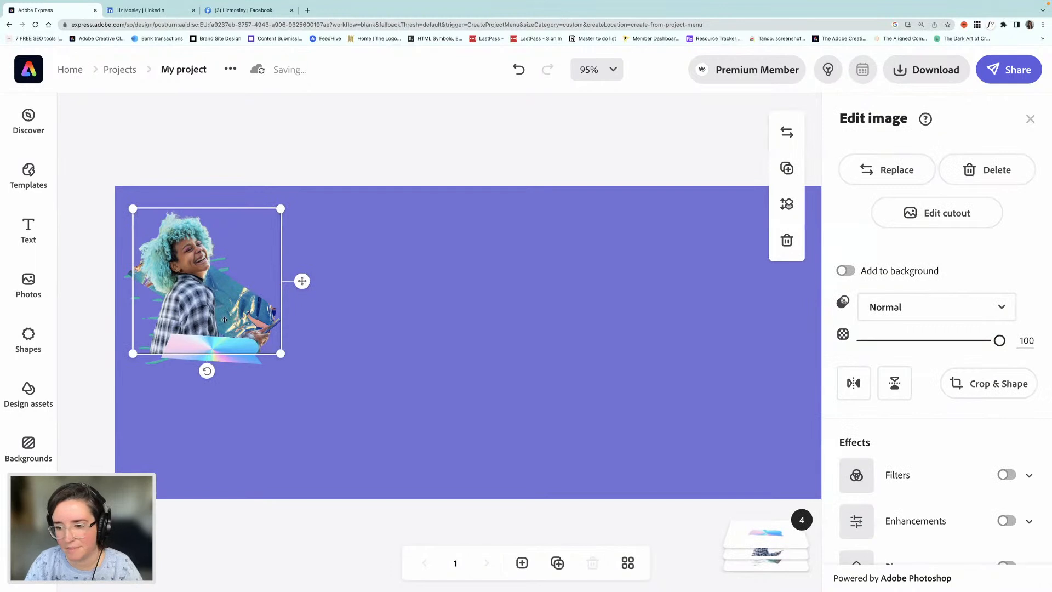
{"action": "mouse_move", "coordinate": [204, 311]}
{"action": "left_mouse_down"}
{"action": "mouse_move", "coordinate": [229, 324]}
{"action": "mouse_move", "coordinate": [220, 314]}
{"action": "left_mouse_up"}
{"action": "left_click_drag", "start_coordinate": [91, 209], "coordinate": [294, 382]}
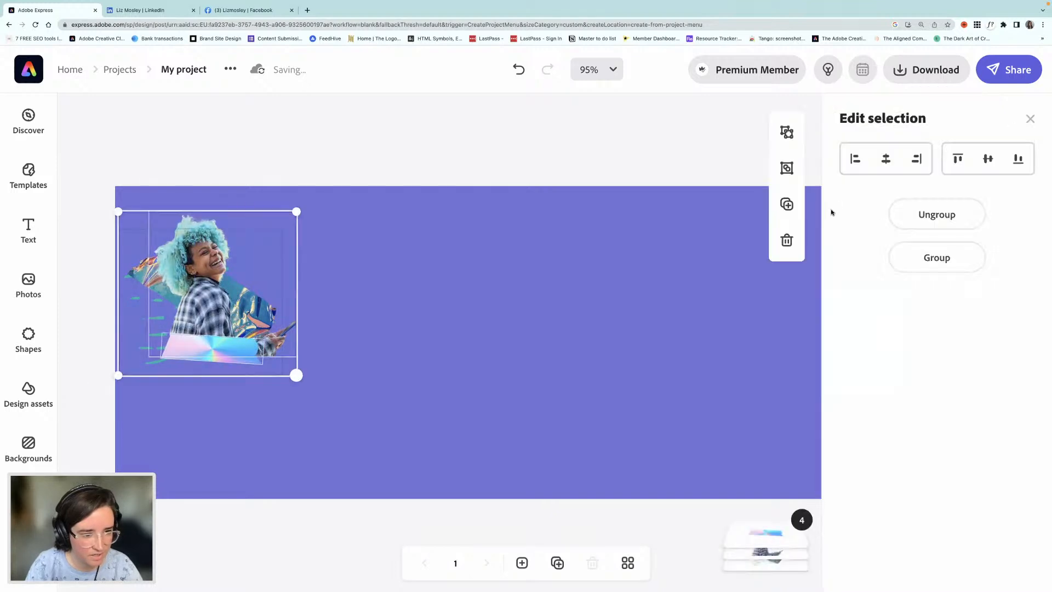
{"action": "left_click", "coordinate": [916, 253]}
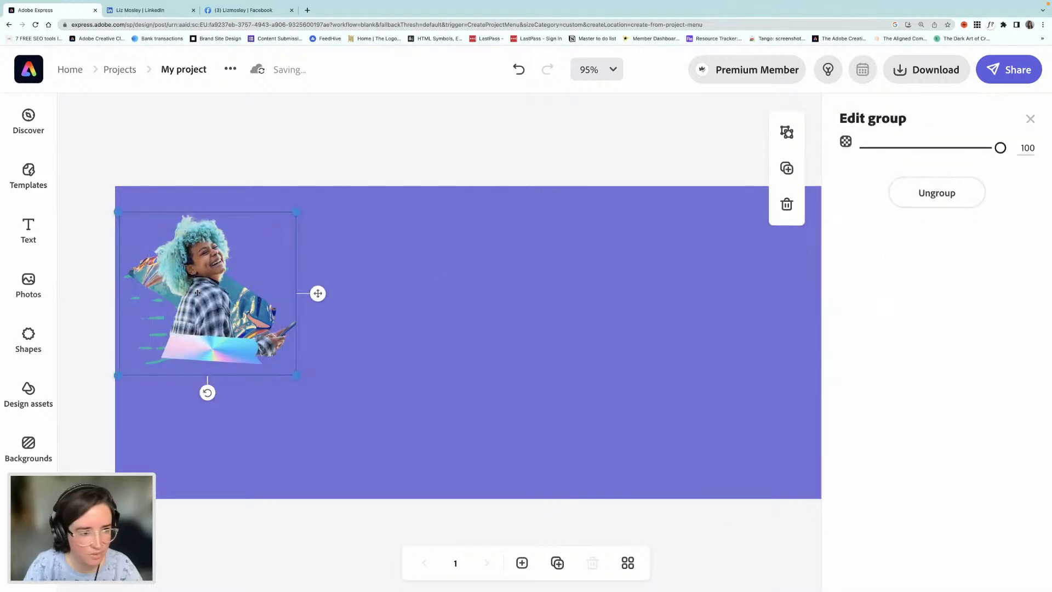
Enlarge the collage group to nearly the full height of the cover and place it in the cover's left half.
{"action": "left_click_drag", "start_coordinate": [214, 290], "coordinate": [231, 286]}
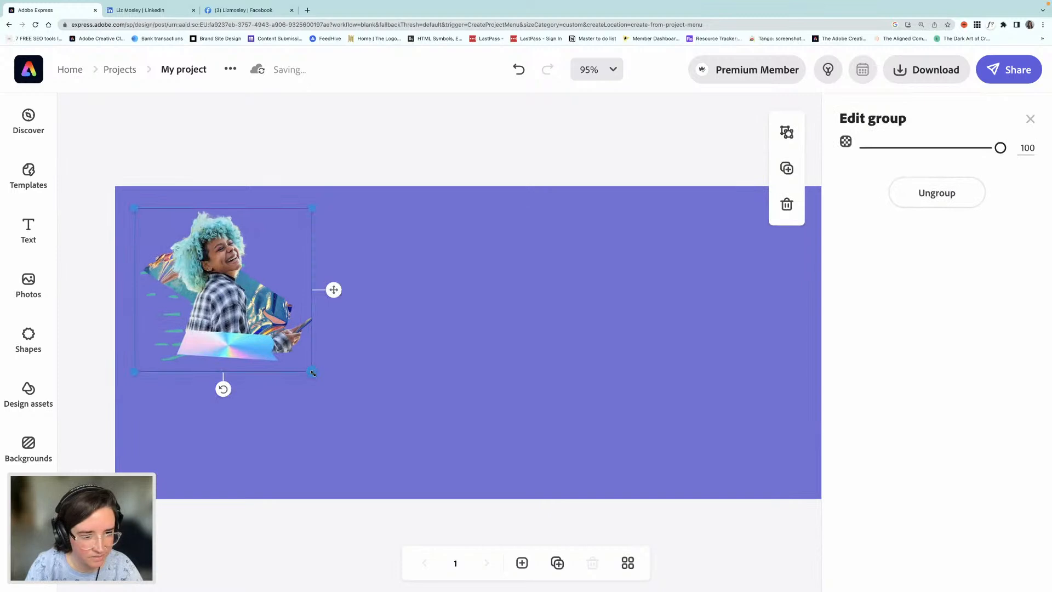
{"action": "left_click_drag", "start_coordinate": [382, 436], "coordinate": [421, 471]}
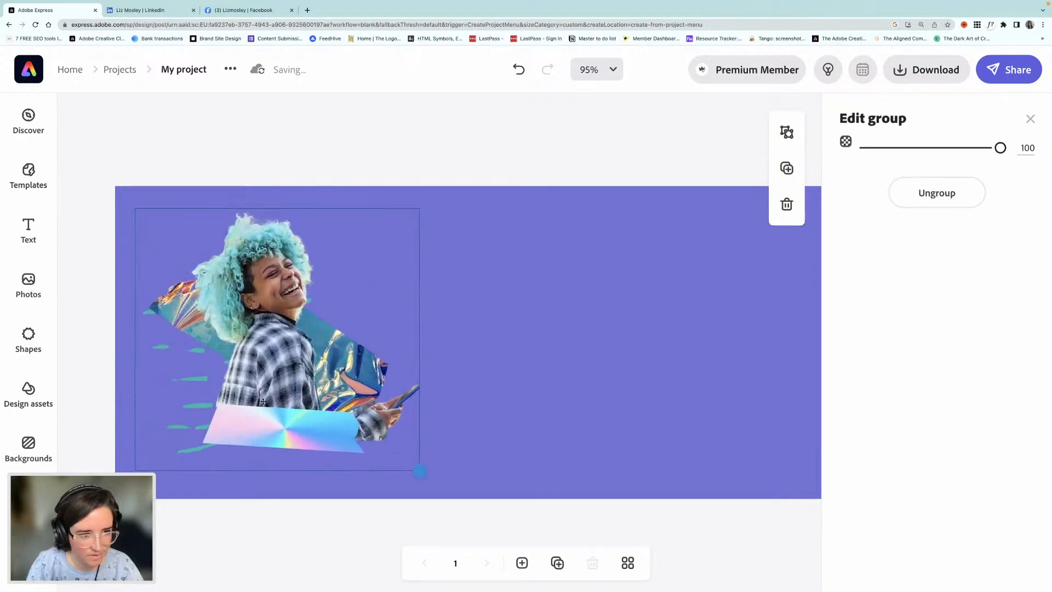
{"action": "left_click_drag", "start_coordinate": [293, 375], "coordinate": [287, 400]}
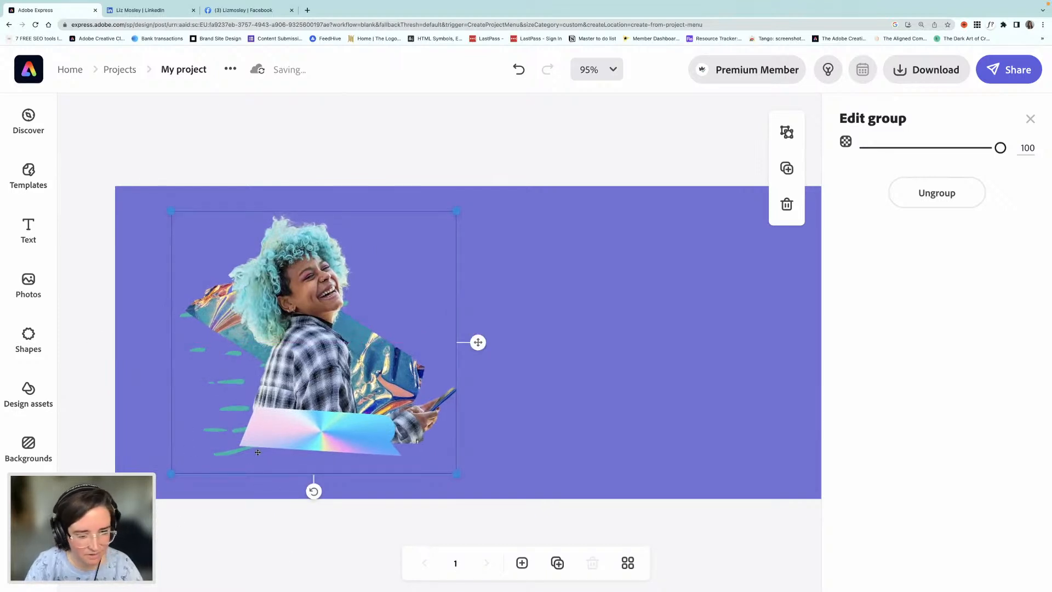
Check how the cover images sit on the Facebook page and the LinkedIn profile, and return to the Adobe Express design.
{"action": "key", "text": "super+3"}
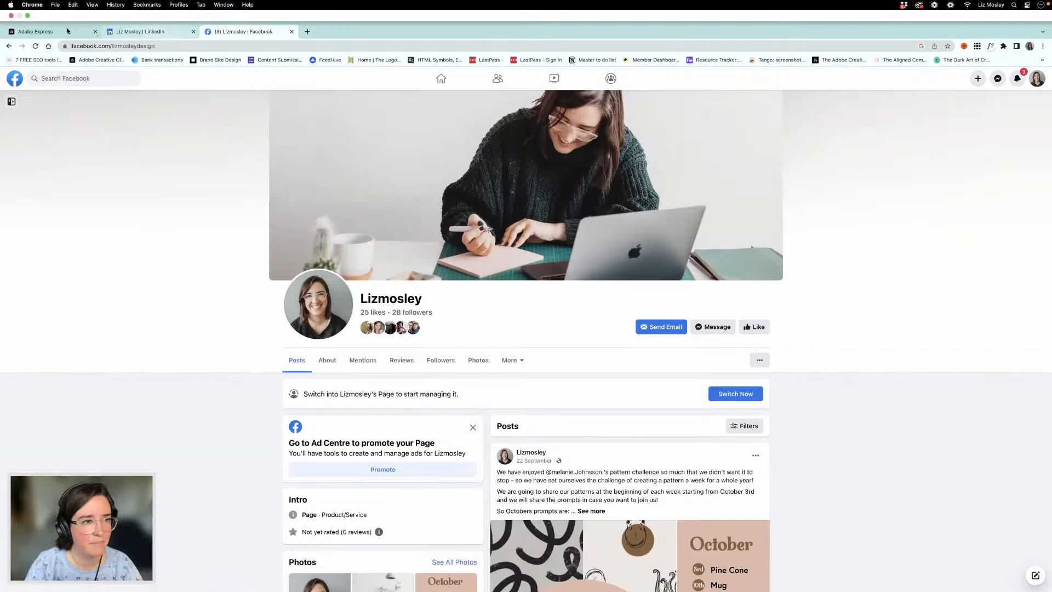
{"action": "key", "text": "super+2"}
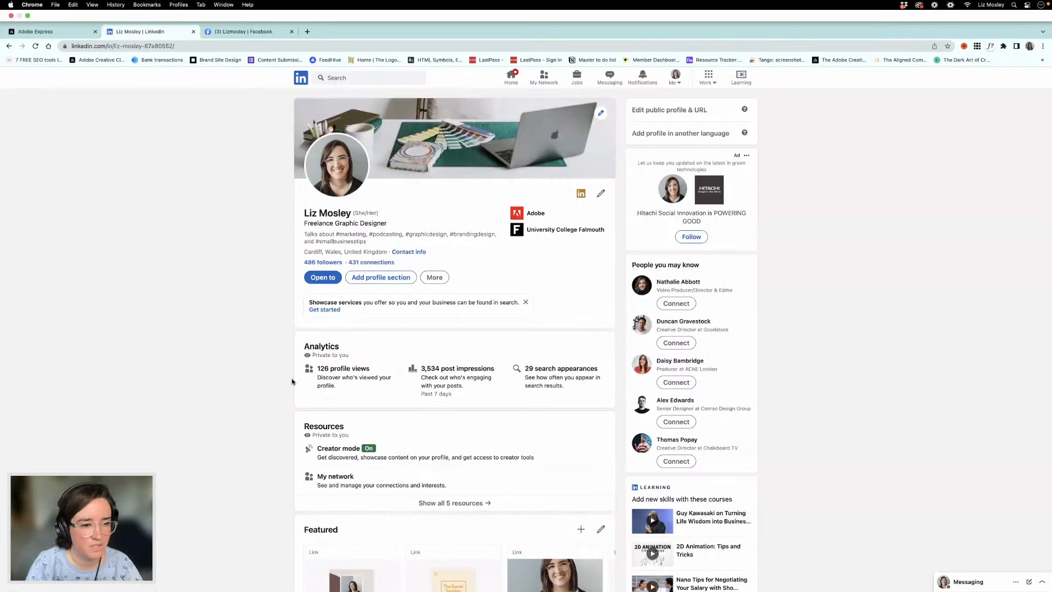
{"action": "key", "text": "super+1"}
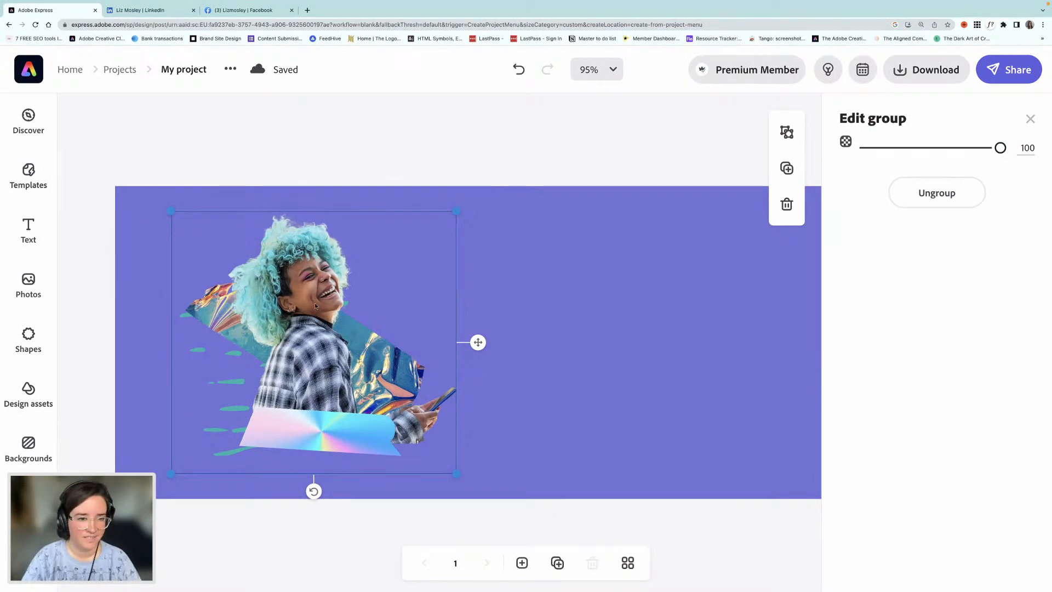
Add the pale teal torn-paper shape from the "collage" design assets, shrink it, and place it overlapping the cover's top edge beyond the woman.
{"action": "left_click", "coordinate": [304, 158]}
{"action": "left_click", "coordinate": [28, 391]}
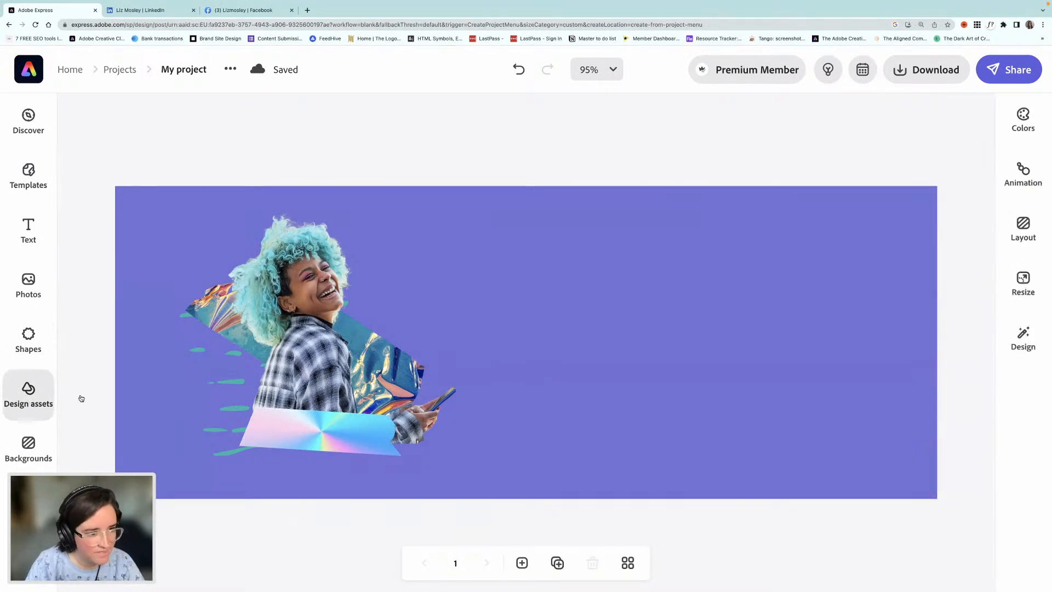
{"action": "scroll", "coordinate": [193, 371], "scroll_direction": "down", "scroll_amount": 6}
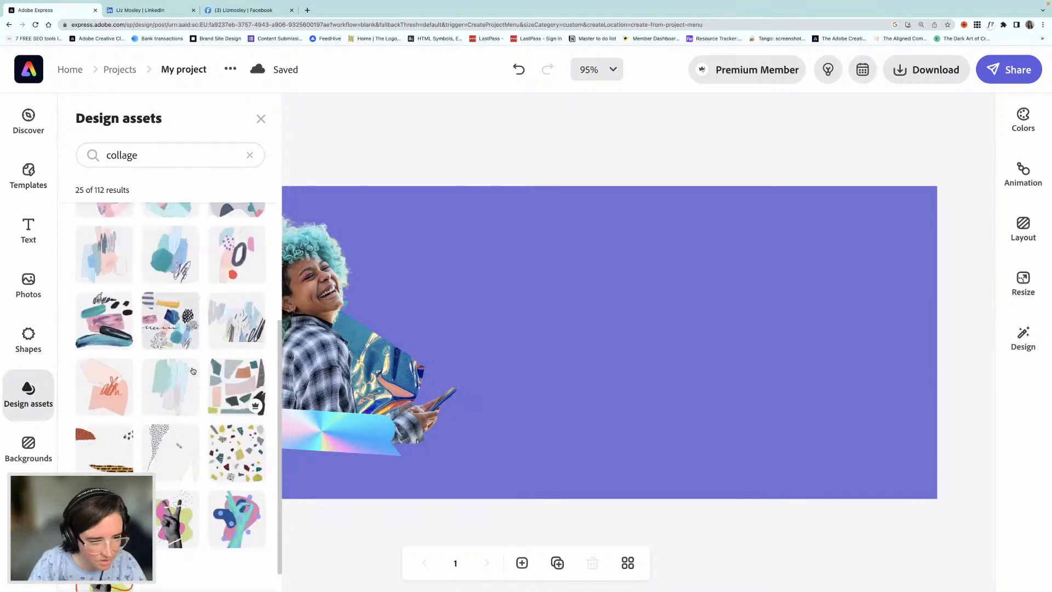
{"action": "scroll", "coordinate": [193, 371], "scroll_direction": "down", "scroll_amount": 5}
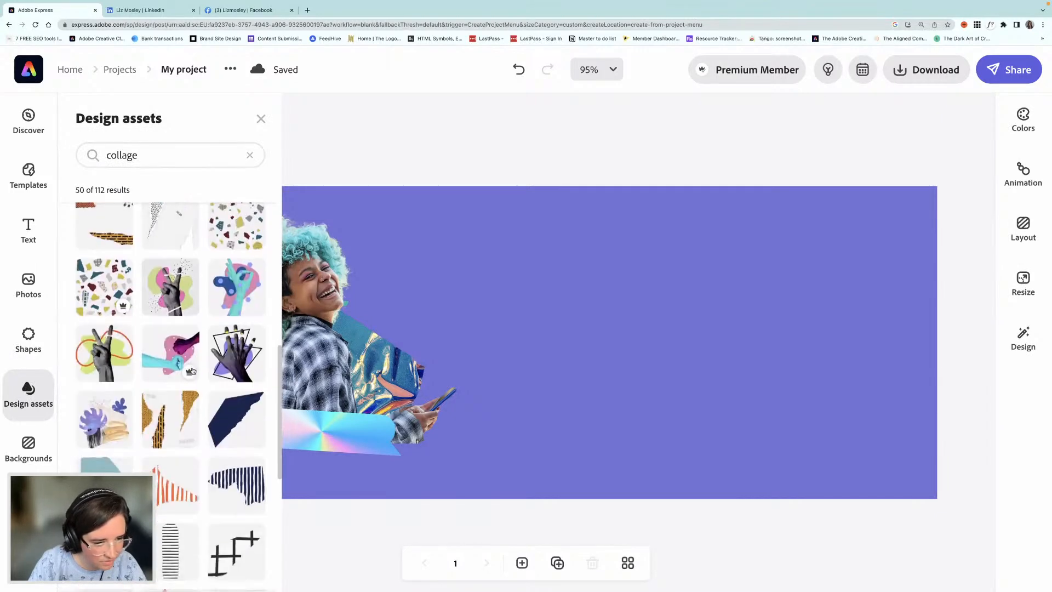
{"action": "scroll", "coordinate": [193, 371], "scroll_direction": "down", "scroll_amount": 2}
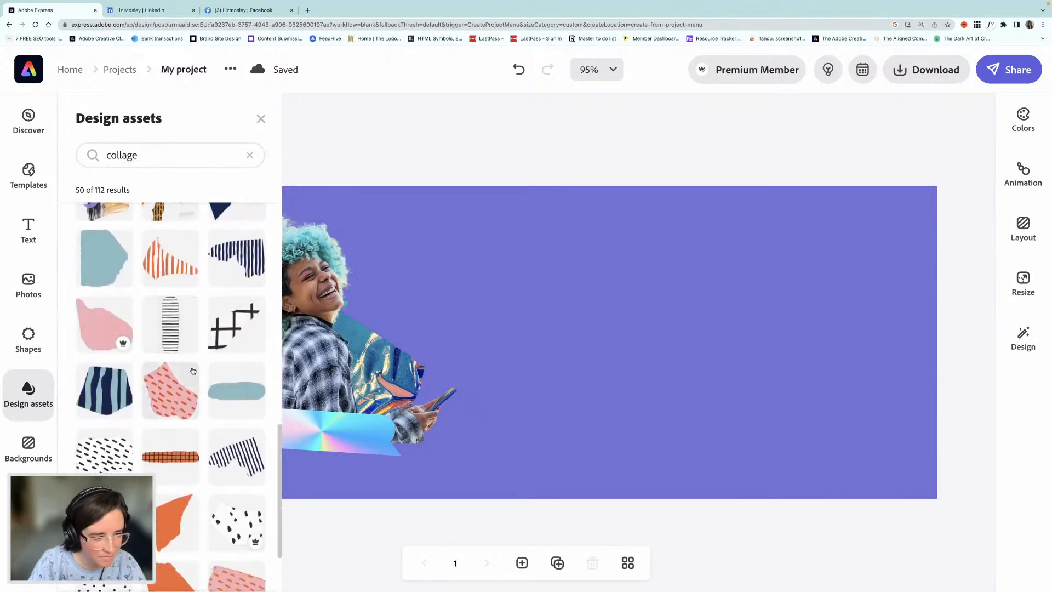
{"action": "scroll", "coordinate": [193, 371], "scroll_direction": "down", "scroll_amount": 6}
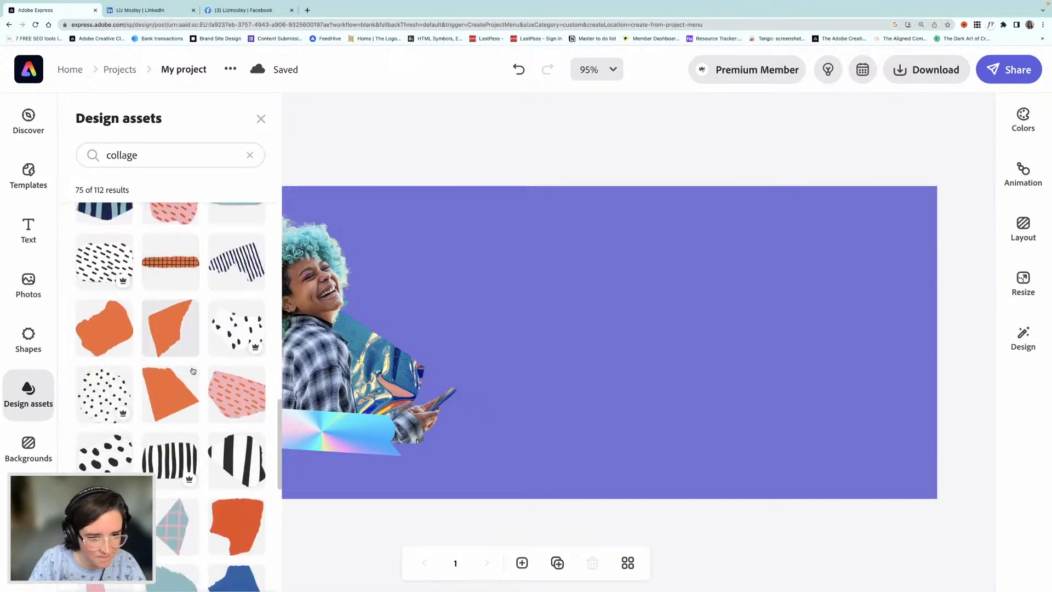
{"action": "scroll", "coordinate": [192, 371], "scroll_direction": "down", "scroll_amount": 1}
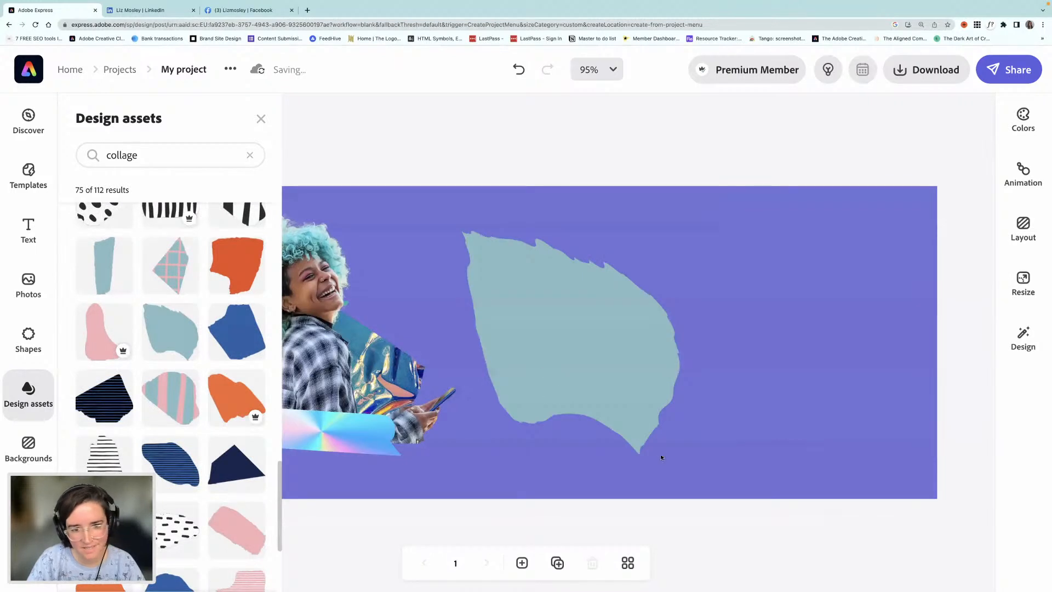
{"action": "left_click_drag", "start_coordinate": [671, 447], "coordinate": [525, 296]}
{"action": "left_click_drag", "start_coordinate": [450, 213], "coordinate": [426, 212]}
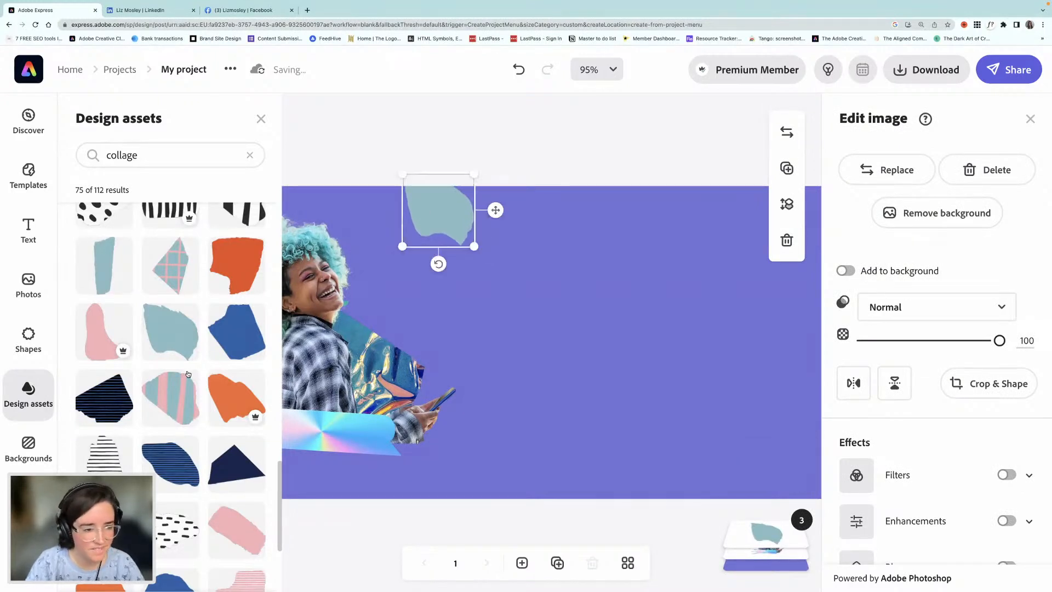
Add the navy angular torn-paper shape from the "collage" design assets, scale it down, and place it overlapping the cover's bottom edge.
{"action": "scroll", "coordinate": [92, 402], "scroll_direction": "up", "scroll_amount": 5}
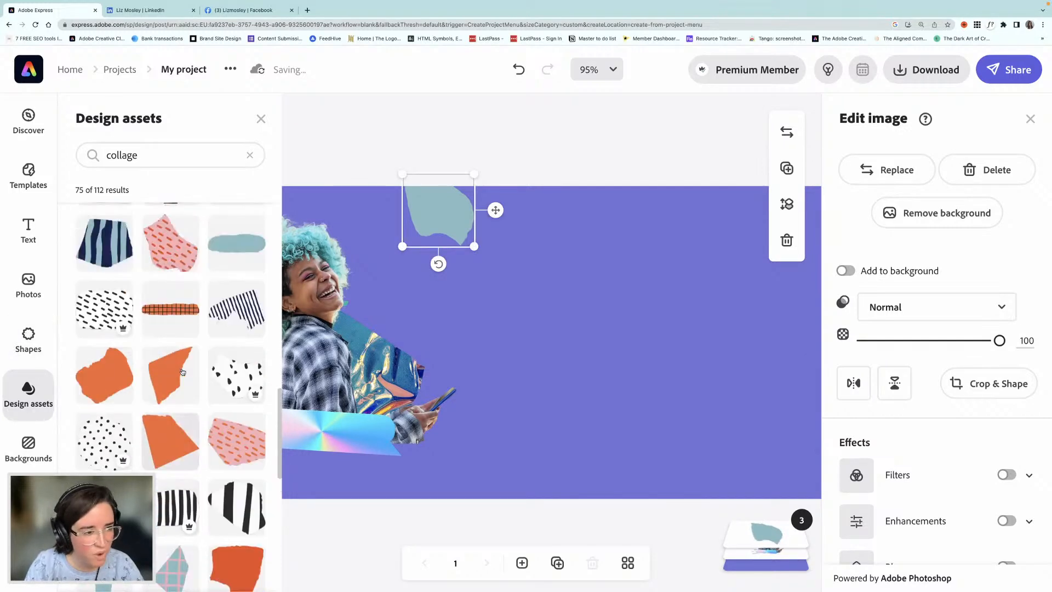
{"action": "scroll", "coordinate": [182, 371], "scroll_direction": "up", "scroll_amount": 3}
{"action": "scroll", "coordinate": [182, 370], "scroll_direction": "up", "scroll_amount": 5}
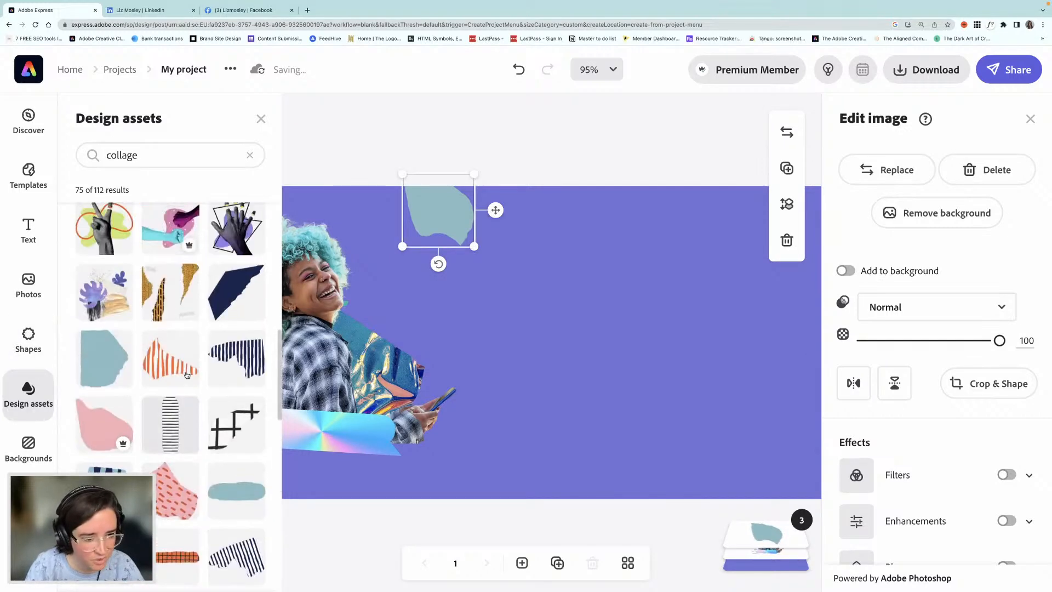
{"action": "scroll", "coordinate": [222, 352], "scroll_direction": "up", "scroll_amount": 2}
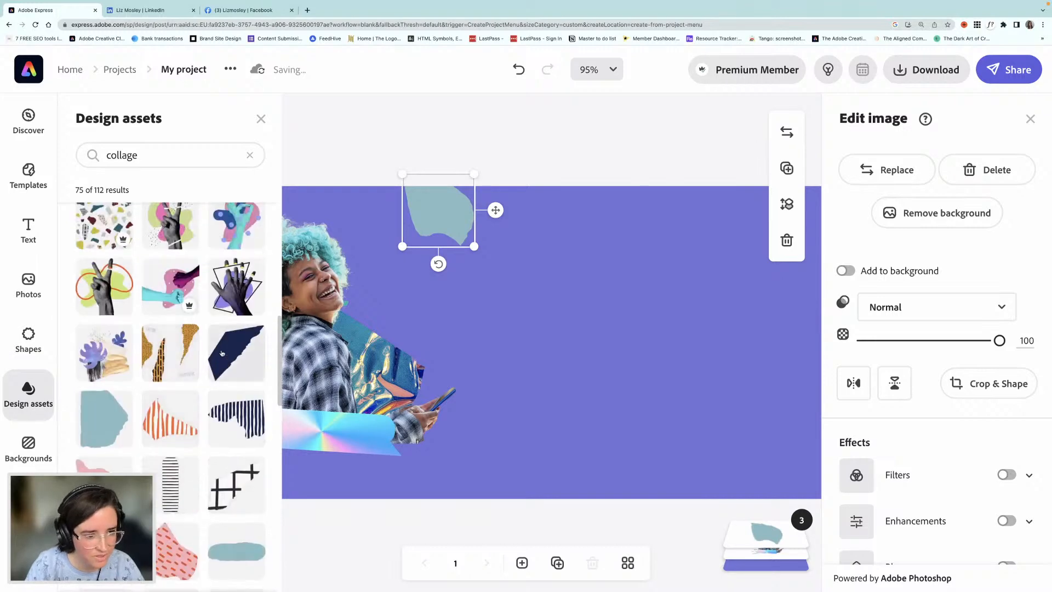
{"action": "left_click", "coordinate": [257, 362]}
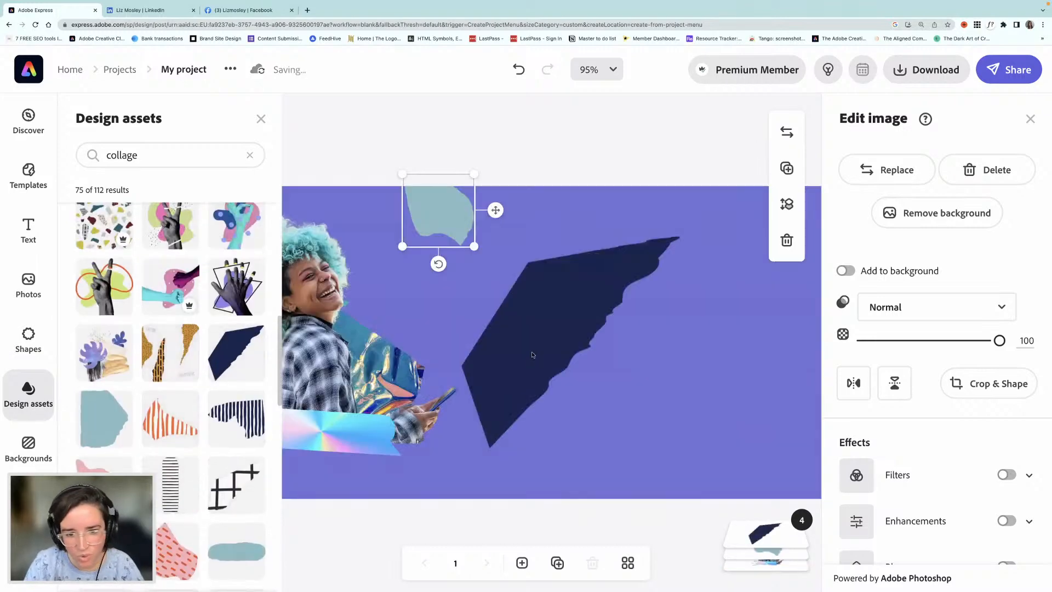
{"action": "left_click_drag", "start_coordinate": [687, 239], "coordinate": [499, 482]}
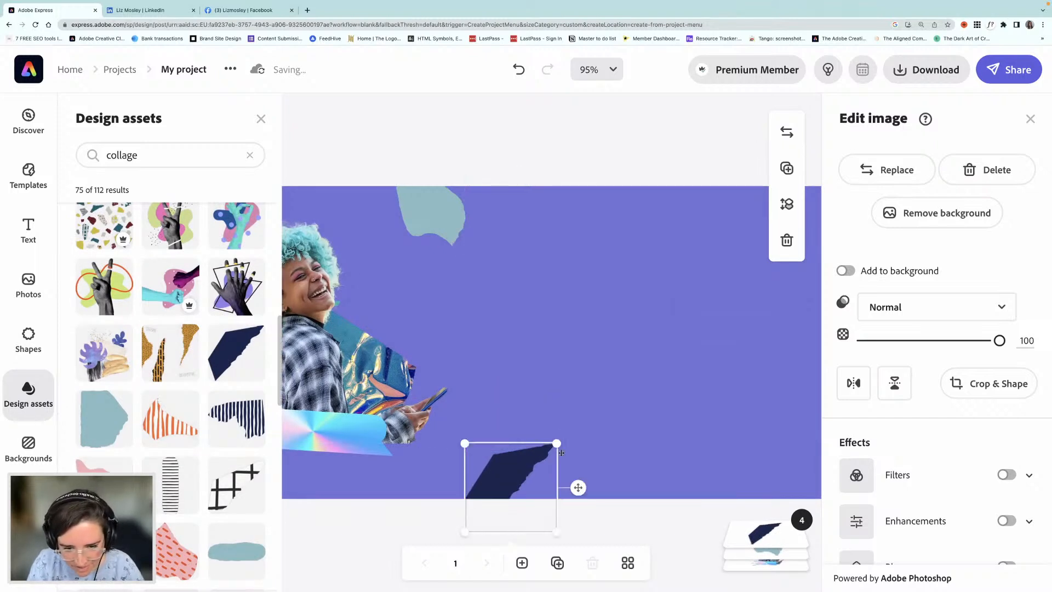
{"action": "left_click_drag", "start_coordinate": [556, 443], "coordinate": [572, 428]}
{"action": "left_click_drag", "start_coordinate": [506, 460], "coordinate": [509, 466]}
Add the narrow black-and-white striped strip from the "collage" design assets, shrink it, and place it near the cover's lower-left corner, overlapping the bottom edge.
{"action": "scroll", "coordinate": [492, 334], "scroll_direction": "left", "scroll_amount": 5}
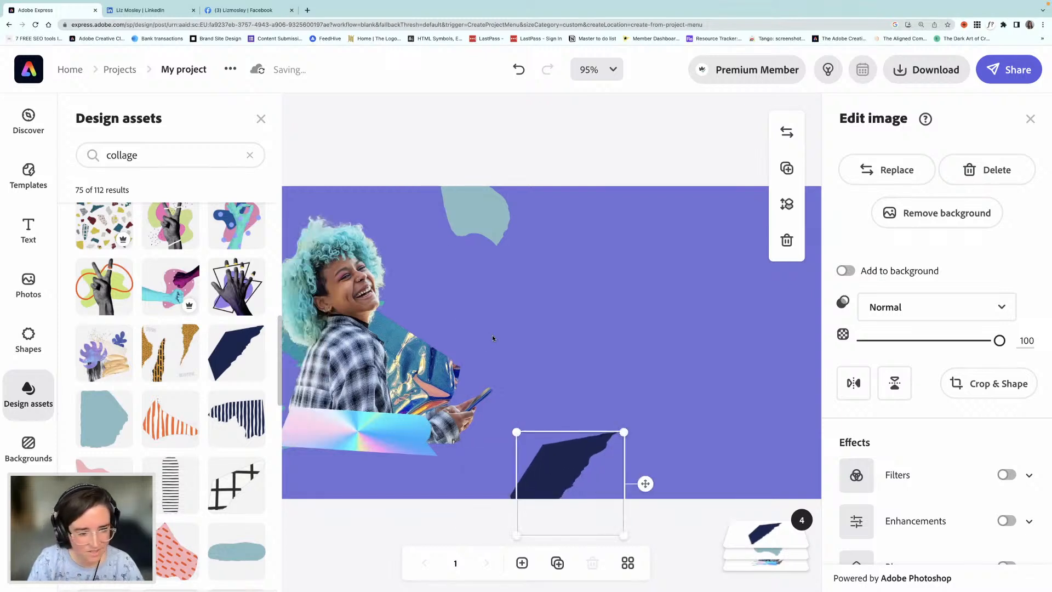
{"action": "scroll", "coordinate": [182, 455], "scroll_direction": "down", "scroll_amount": 3}
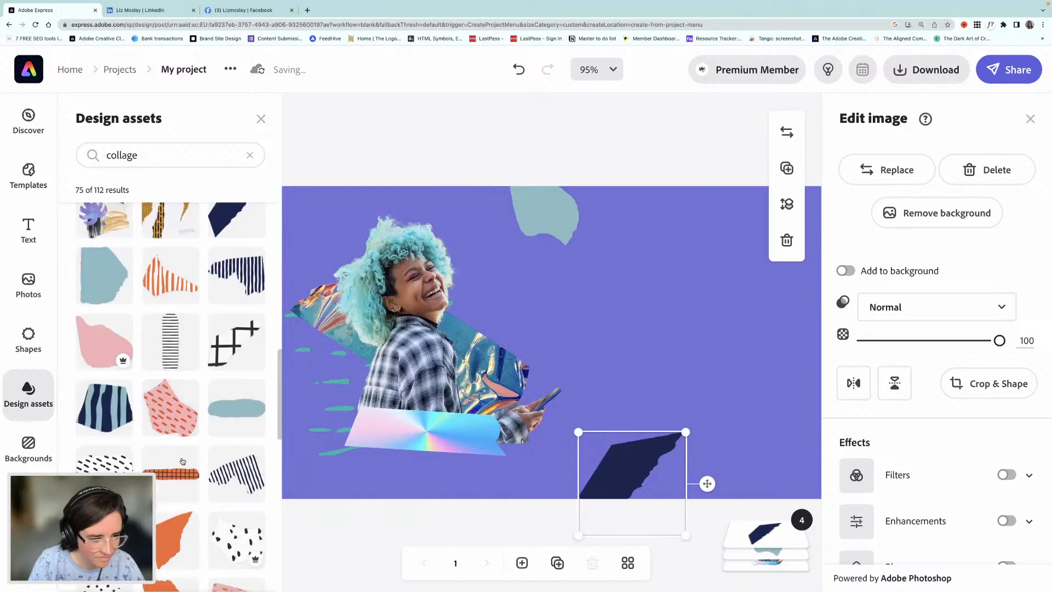
{"action": "scroll", "coordinate": [183, 455], "scroll_direction": "down", "scroll_amount": 1}
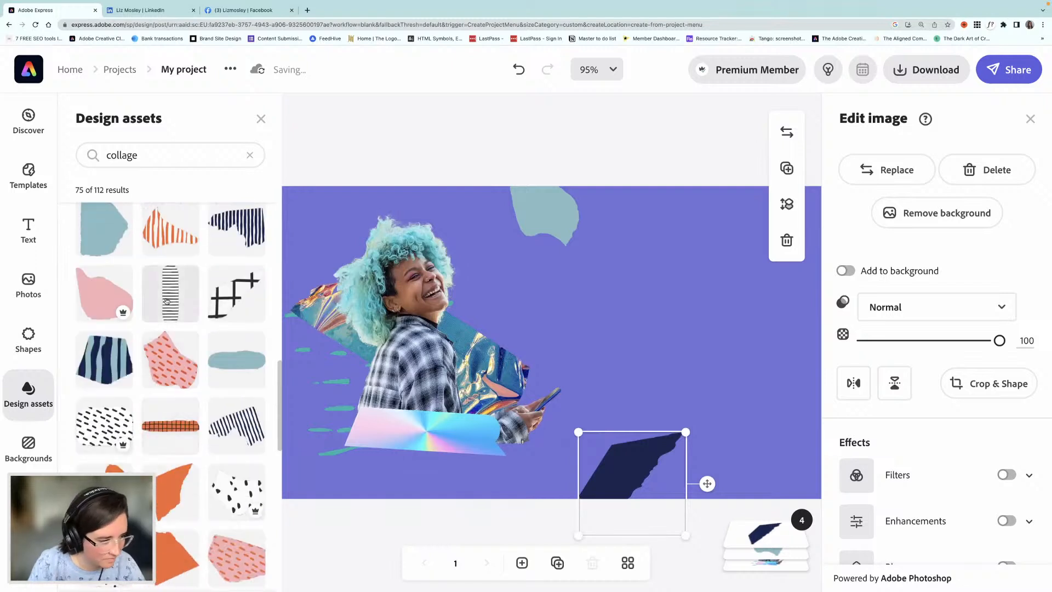
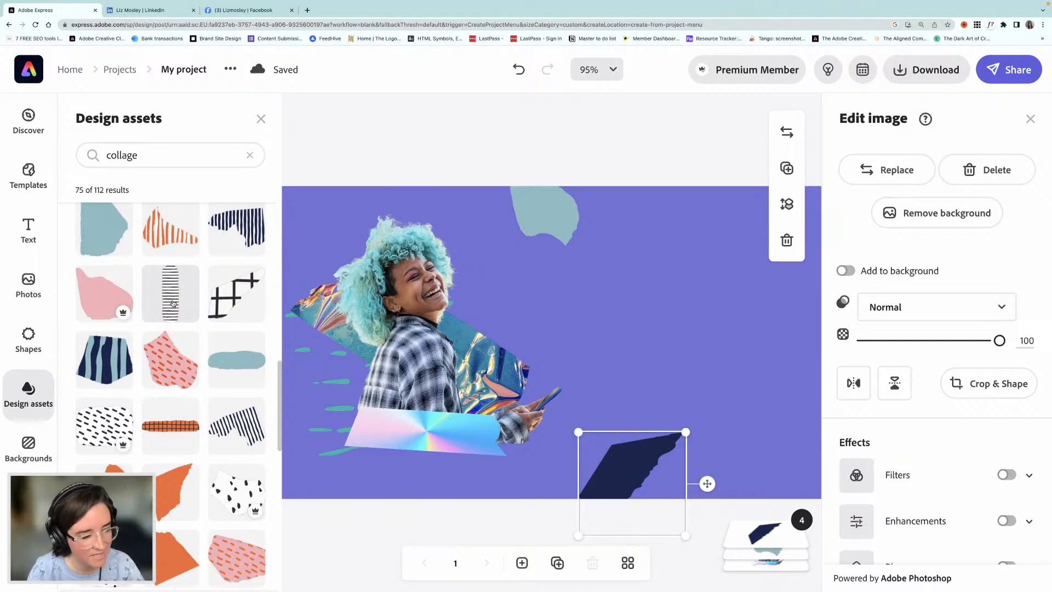
{"action": "left_click", "coordinate": [174, 295]}
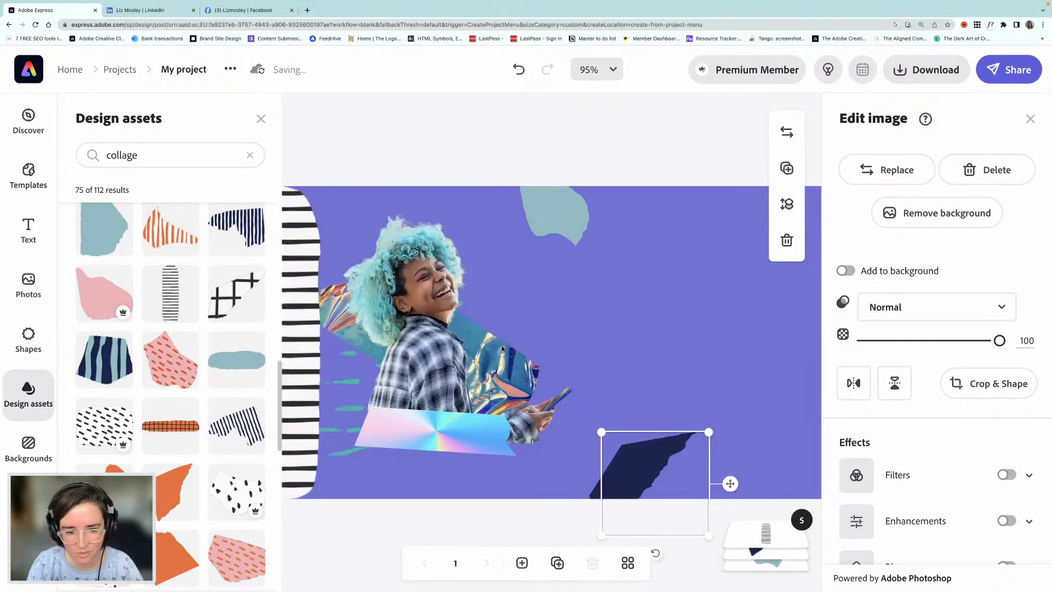
{"action": "left_click", "coordinate": [433, 196]}
{"action": "left_click_drag", "start_coordinate": [432, 186], "coordinate": [387, 350]}
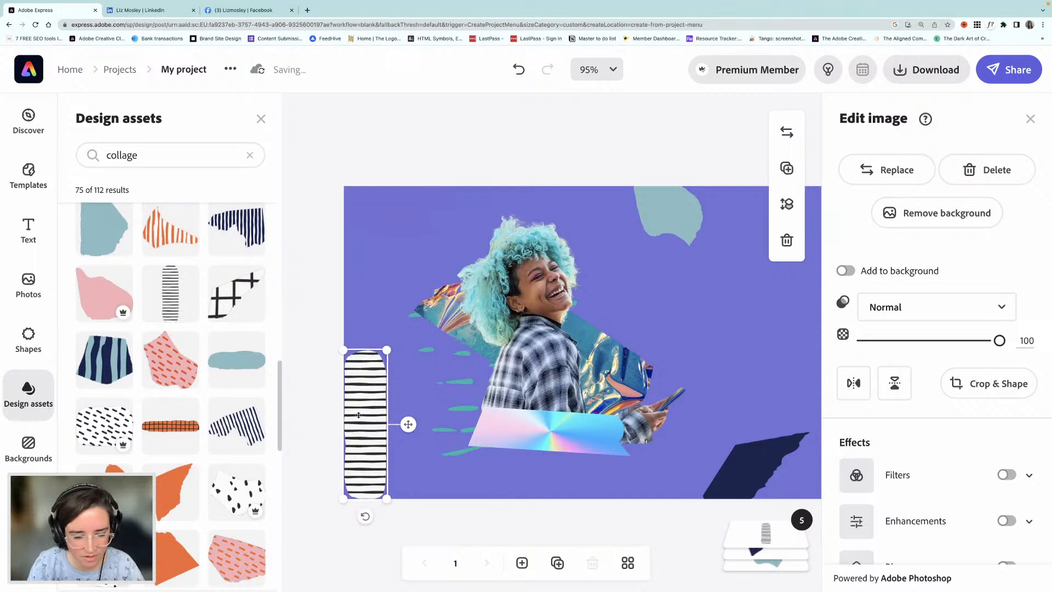
{"action": "left_click_drag", "start_coordinate": [370, 425], "coordinate": [390, 454]}
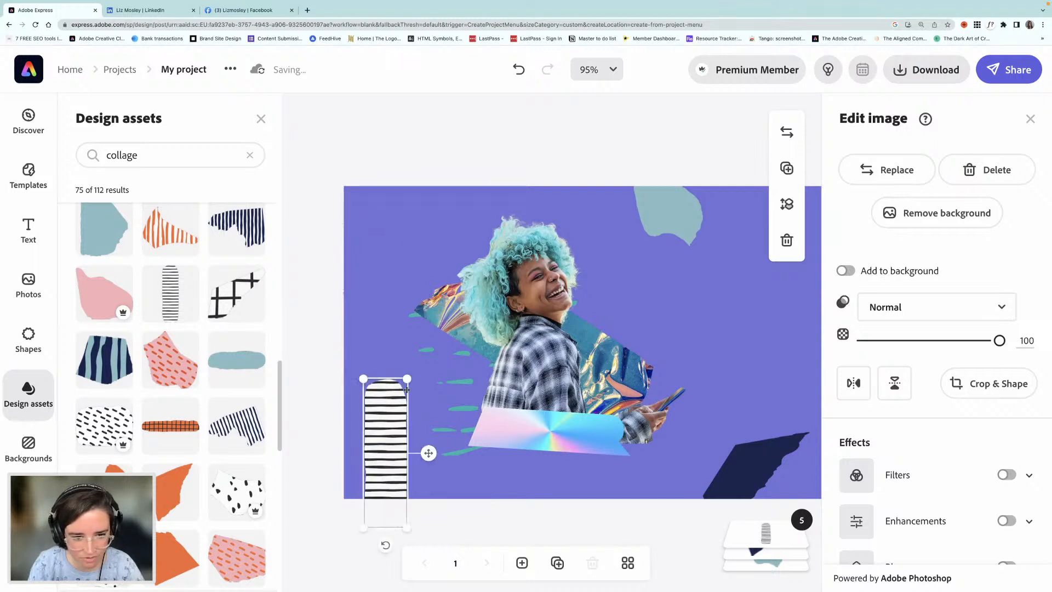
{"action": "left_click_drag", "start_coordinate": [408, 378], "coordinate": [394, 412]}
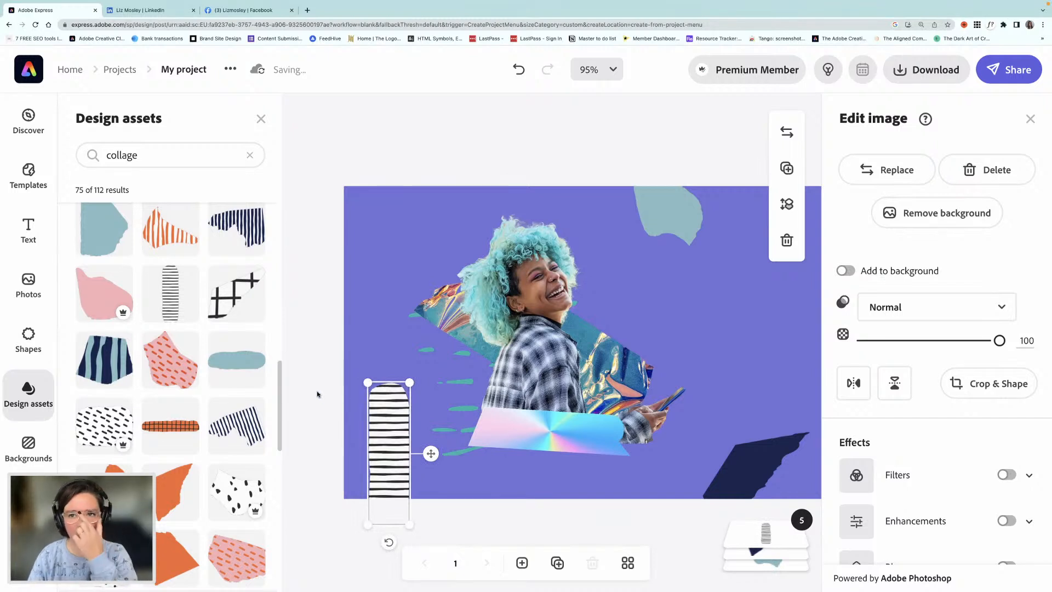
Add the pink pointed torn-paper shape from the "collage" design assets and move it to the cover's upper-left area.
{"action": "scroll", "coordinate": [217, 418], "scroll_direction": "down", "scroll_amount": 10}
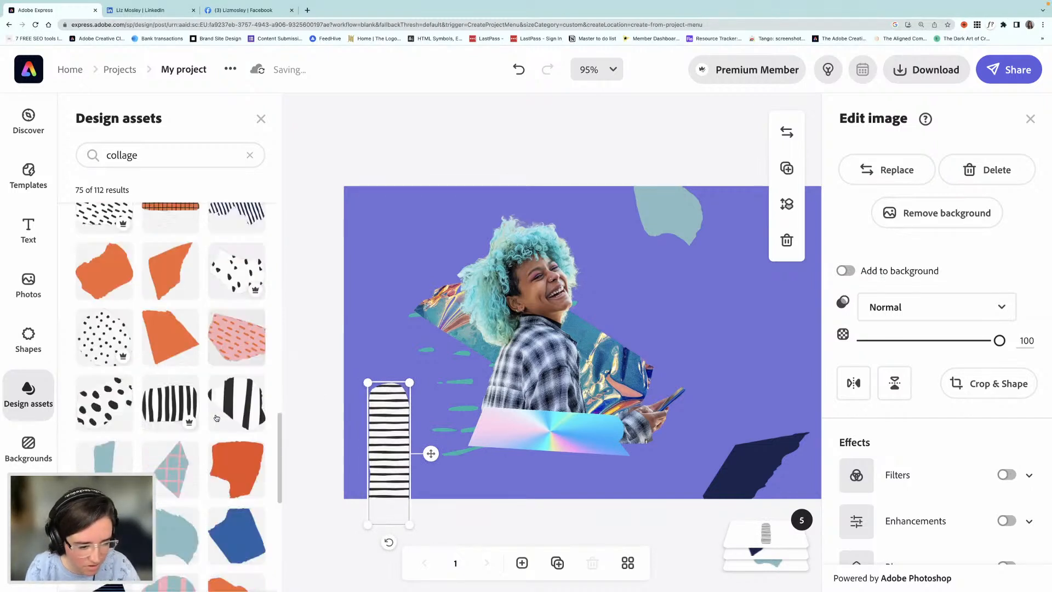
{"action": "scroll", "coordinate": [217, 418], "scroll_direction": "down", "scroll_amount": 4}
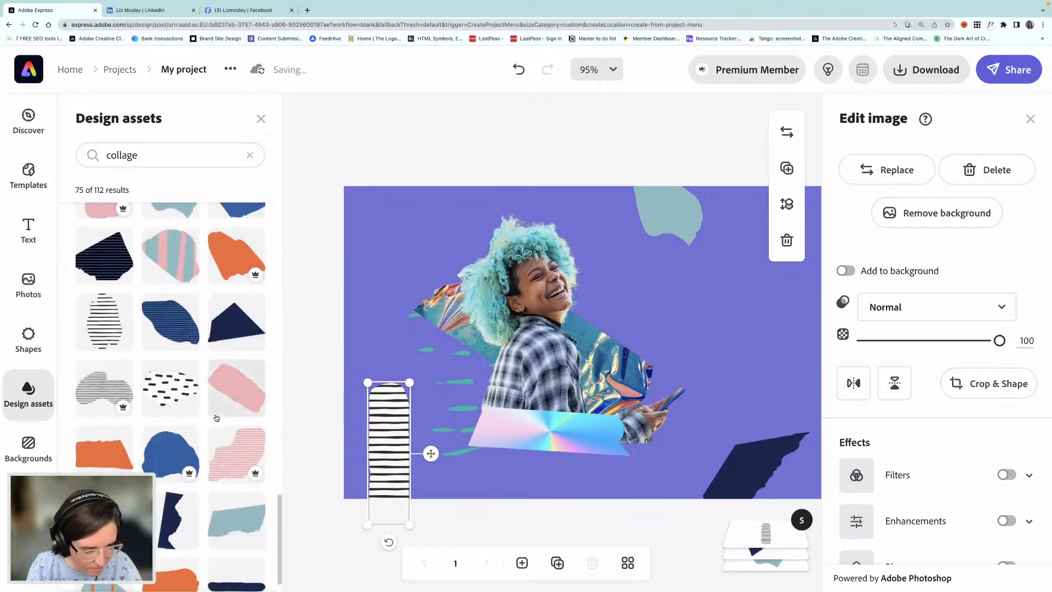
{"action": "scroll", "coordinate": [216, 418], "scroll_direction": "down", "scroll_amount": 4}
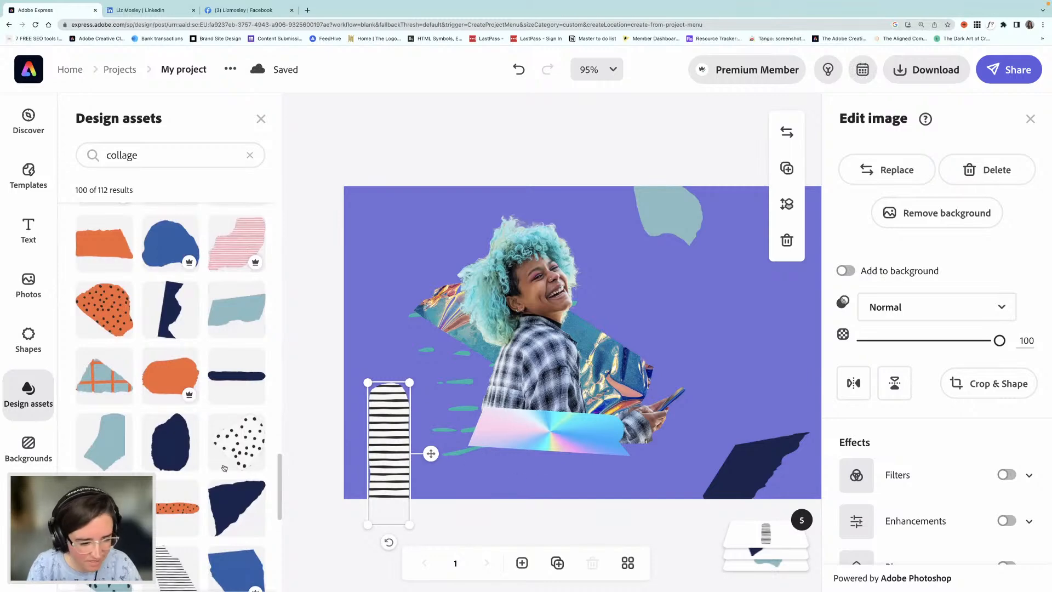
{"action": "scroll", "coordinate": [224, 467], "scroll_direction": "down", "scroll_amount": 5}
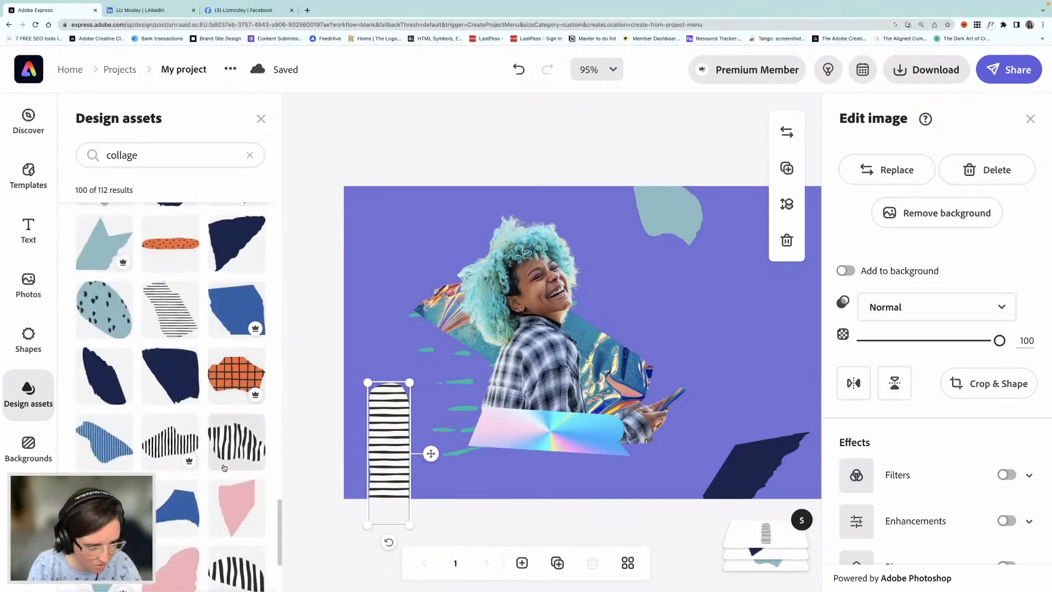
{"action": "scroll", "coordinate": [224, 467], "scroll_direction": "down", "scroll_amount": 2}
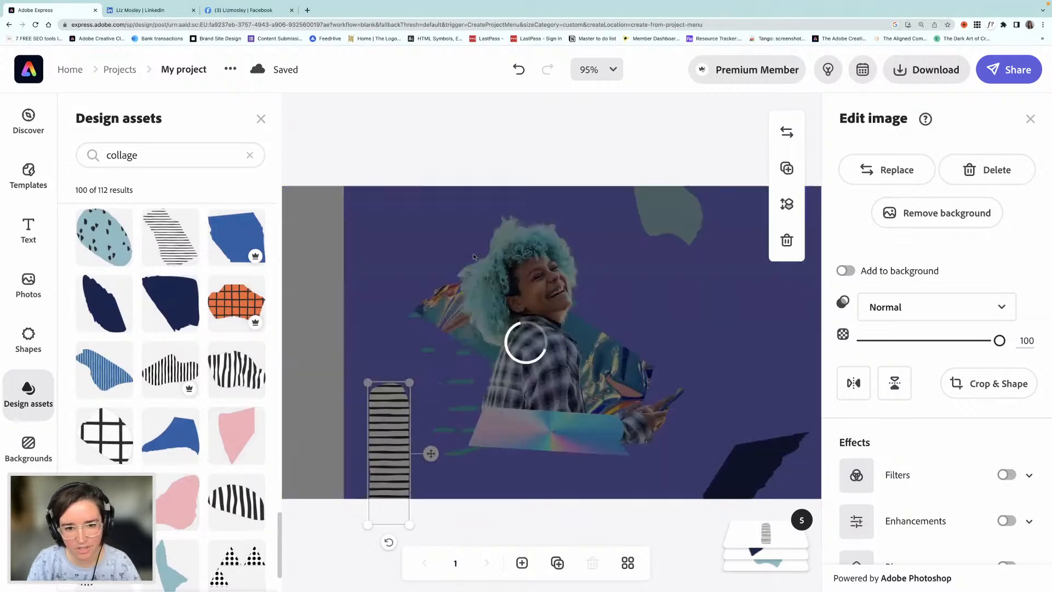
{"action": "key", "text": "super+minus"}
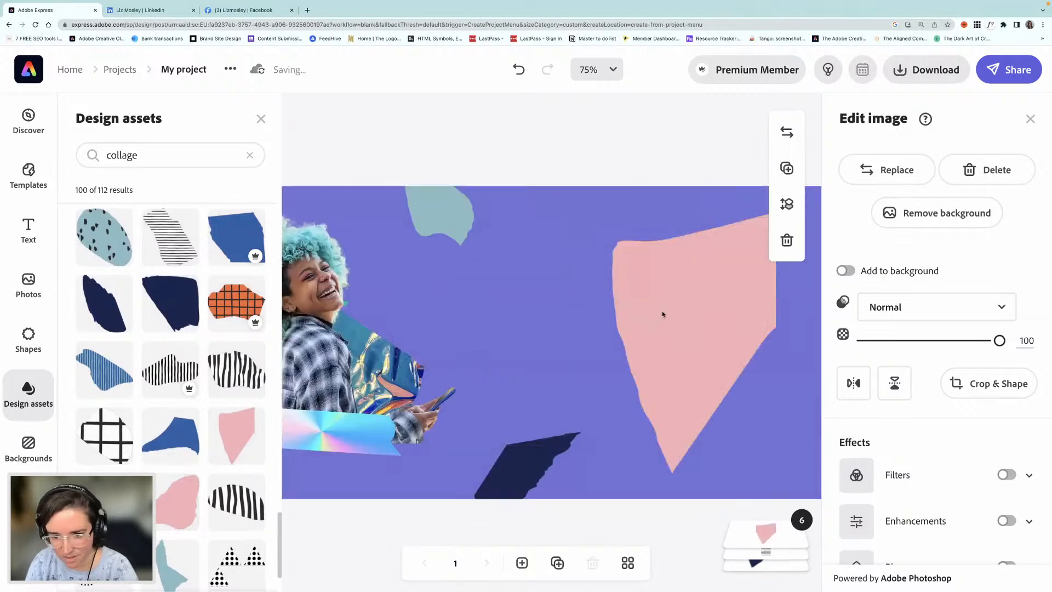
{"action": "scroll", "coordinate": [647, 305], "scroll_direction": "left", "scroll_amount": 3}
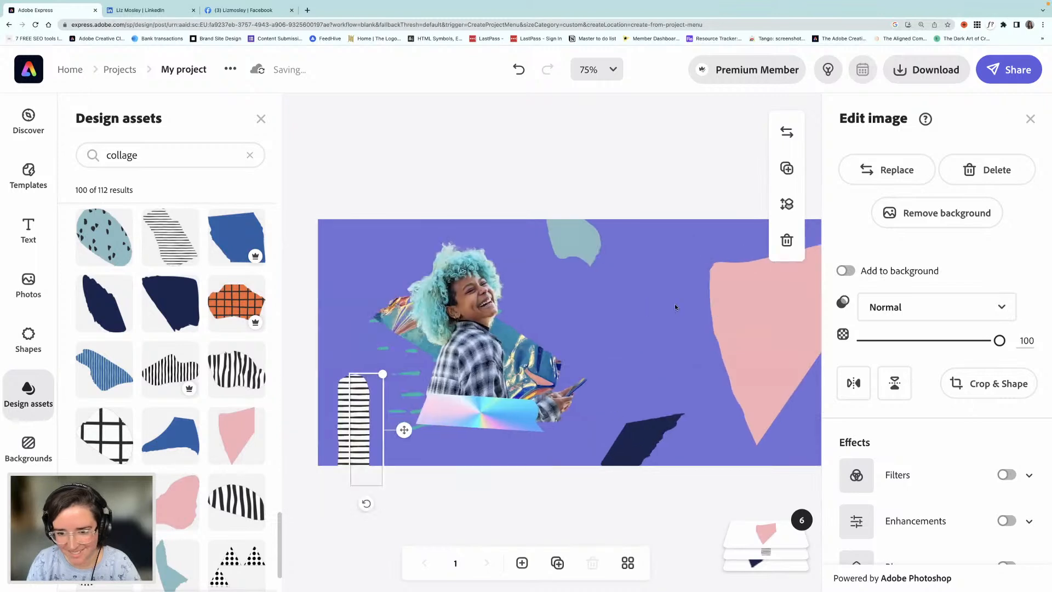
{"action": "left_click", "coordinate": [763, 305]}
{"action": "left_click_drag", "start_coordinate": [746, 307], "coordinate": [364, 252]}
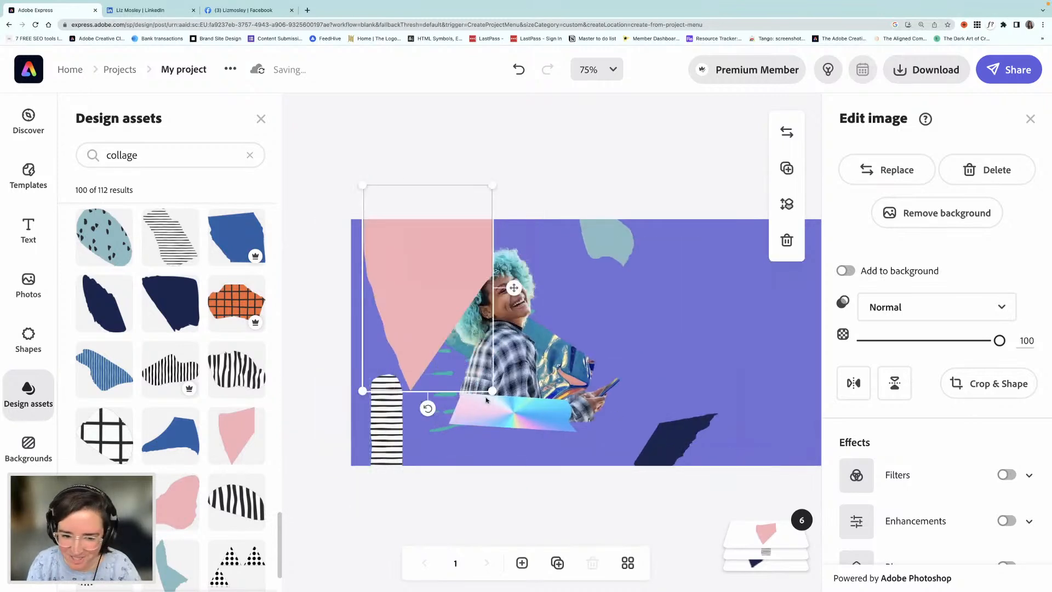
Shrink the pink torn-paper shape, tilt it clockwise, and place it overlapping the cover's top edge near the upper-left corner.
{"action": "left_click_drag", "start_coordinate": [492, 391], "coordinate": [420, 275]}
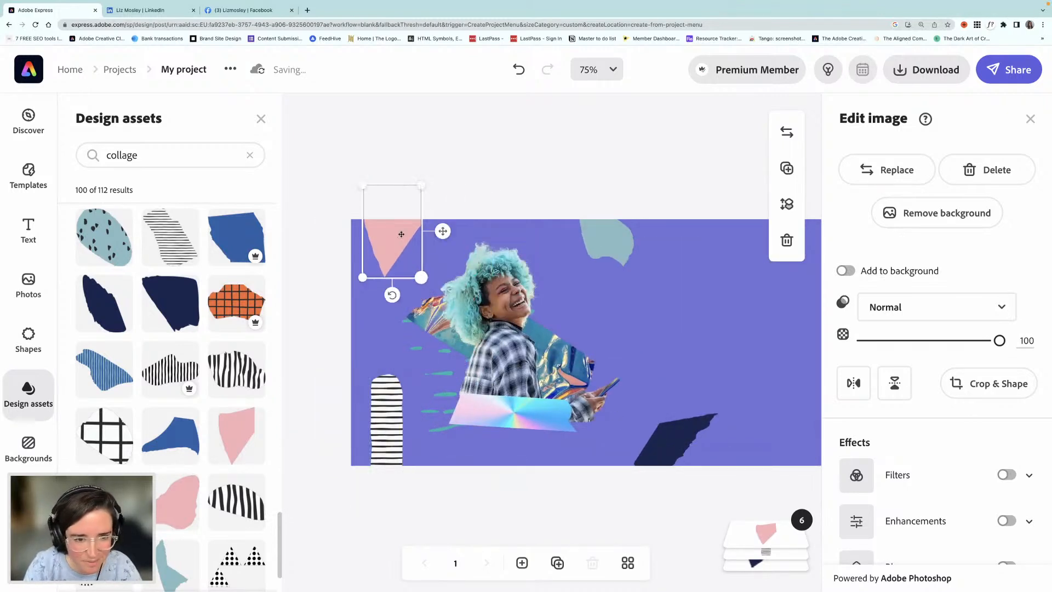
{"action": "left_click_drag", "start_coordinate": [404, 239], "coordinate": [411, 252]}
{"action": "left_click_drag", "start_coordinate": [399, 303], "coordinate": [378, 301]}
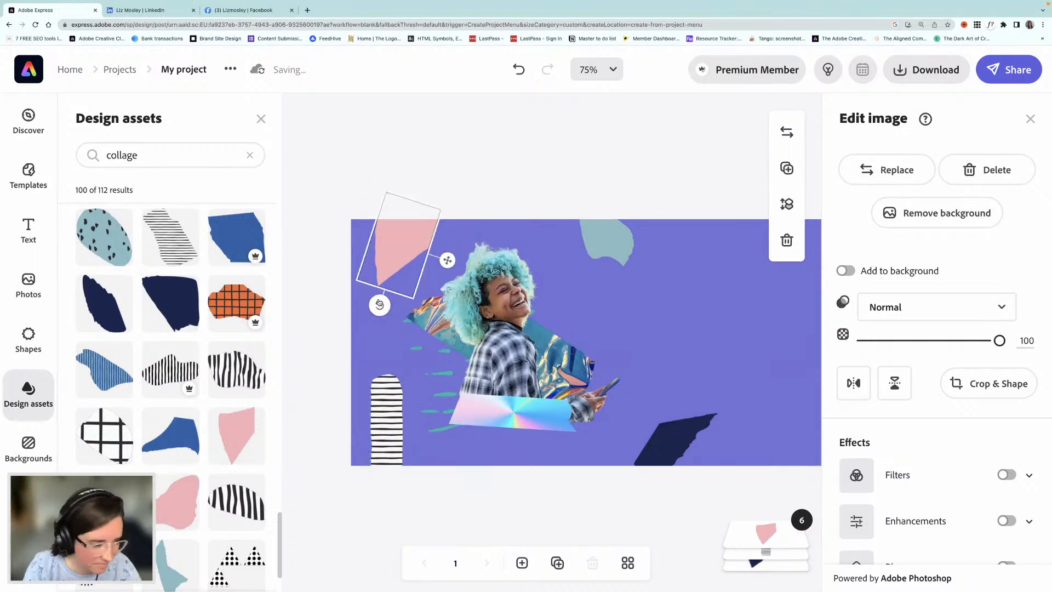
{"action": "left_click_drag", "start_coordinate": [405, 248], "coordinate": [398, 275]}
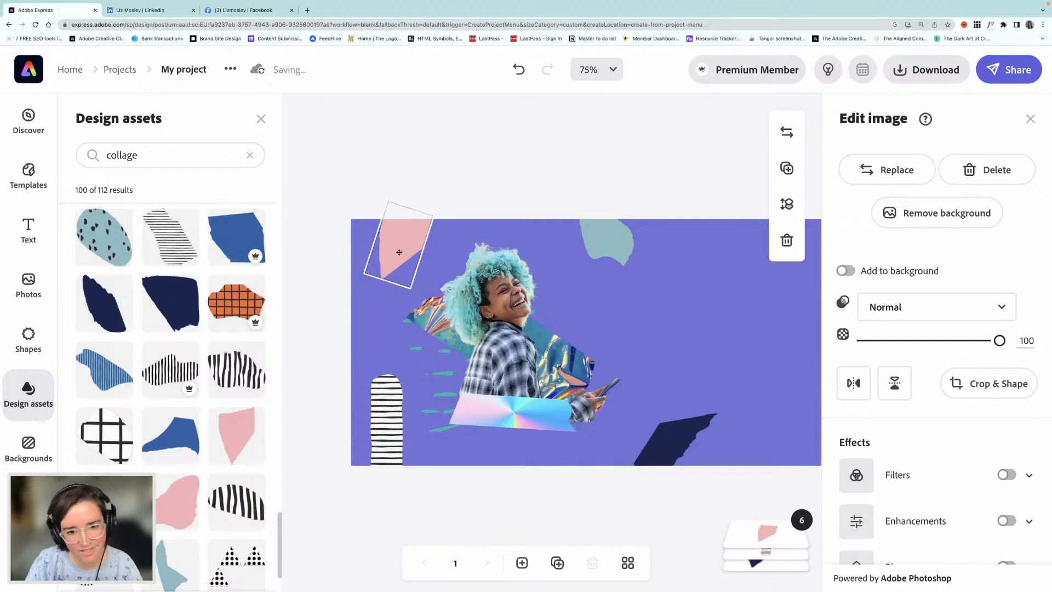
{"action": "left_click", "coordinate": [634, 186]}
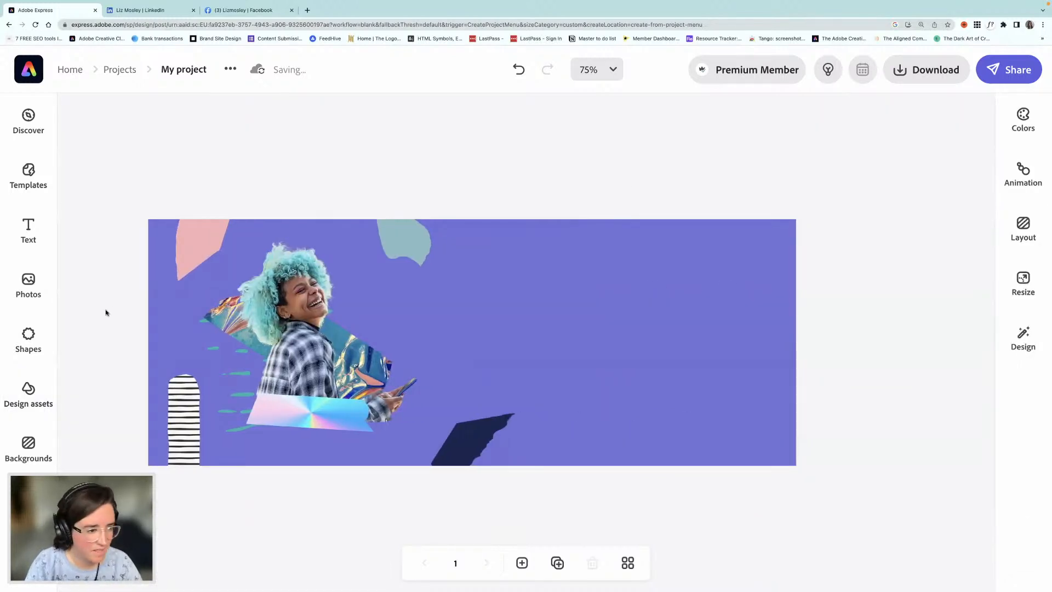
Browse the Social text designs and add the yellow "SHOP NOW" label with the offset black outline to the cover.
{"action": "left_click", "coordinate": [28, 227]}
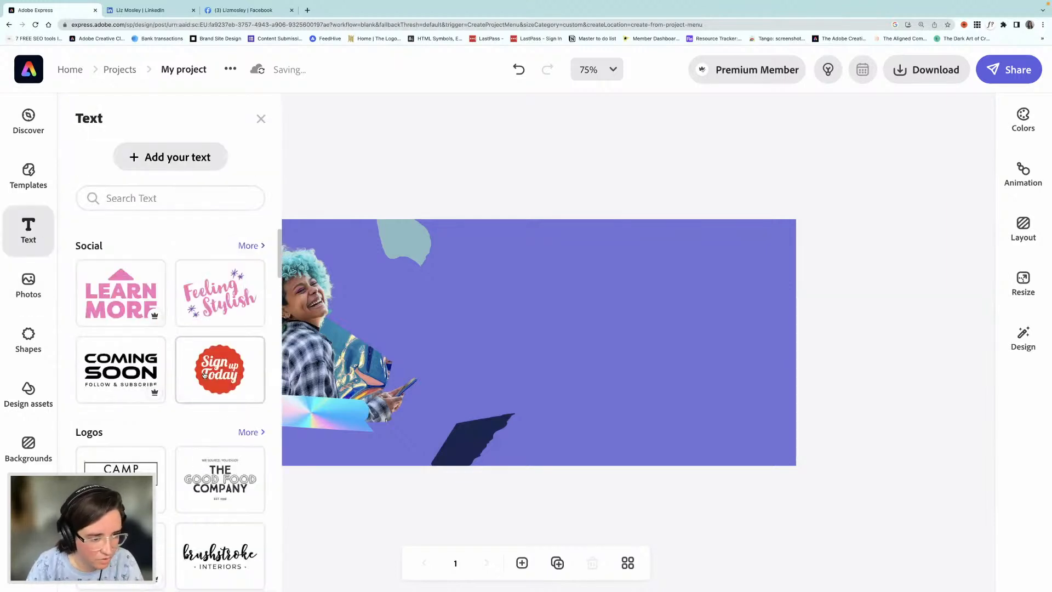
{"action": "scroll", "coordinate": [202, 375], "scroll_direction": "down", "scroll_amount": 3}
{"action": "scroll", "coordinate": [230, 329], "scroll_direction": "up", "scroll_amount": 3}
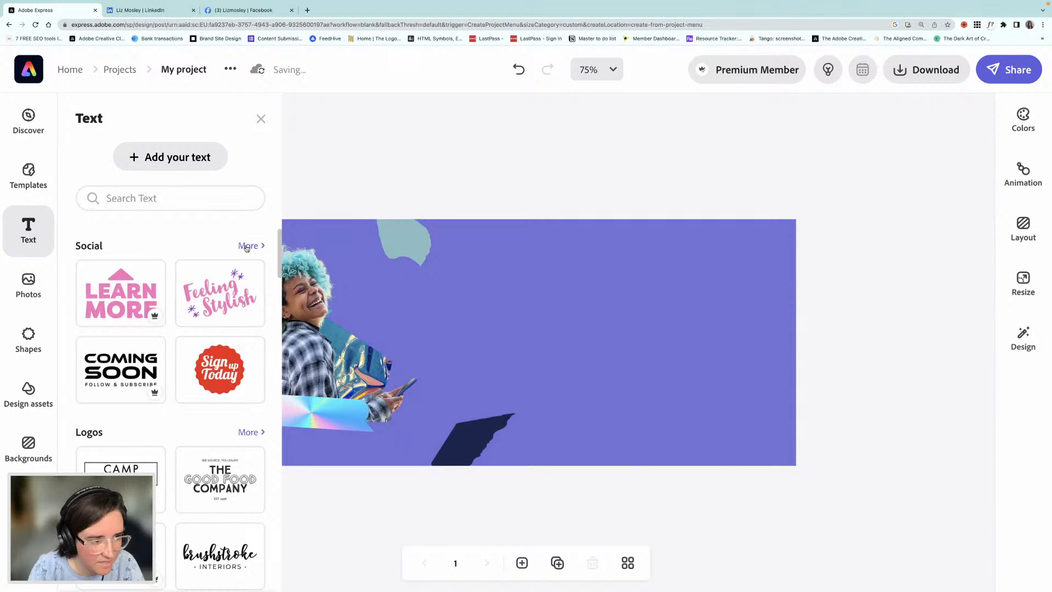
{"action": "left_click", "coordinate": [246, 246]}
{"action": "scroll", "coordinate": [225, 329], "scroll_direction": "down", "scroll_amount": 8}
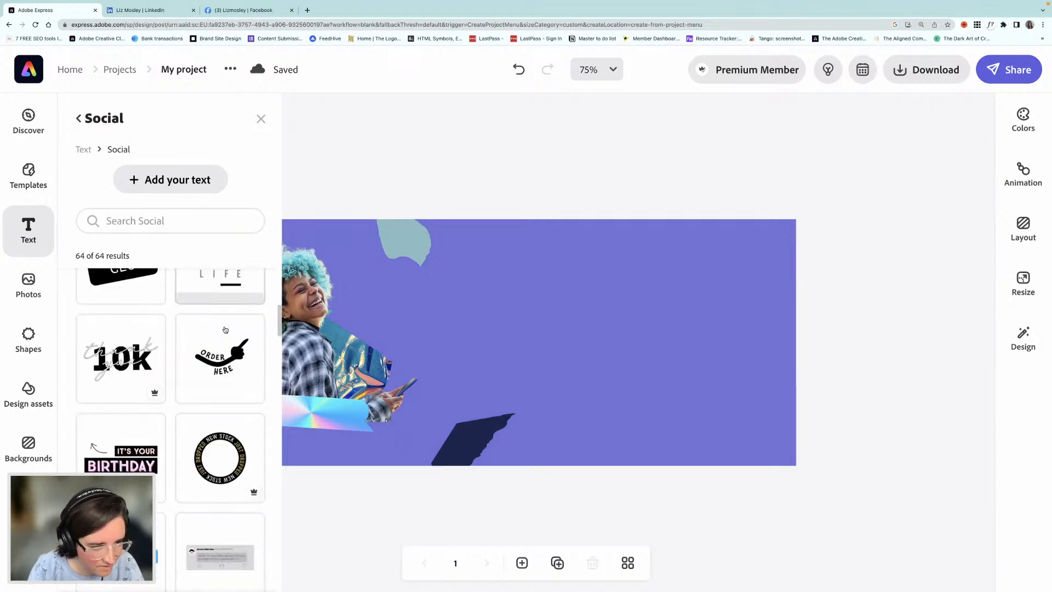
{"action": "scroll", "coordinate": [225, 329], "scroll_direction": "down", "scroll_amount": 2}
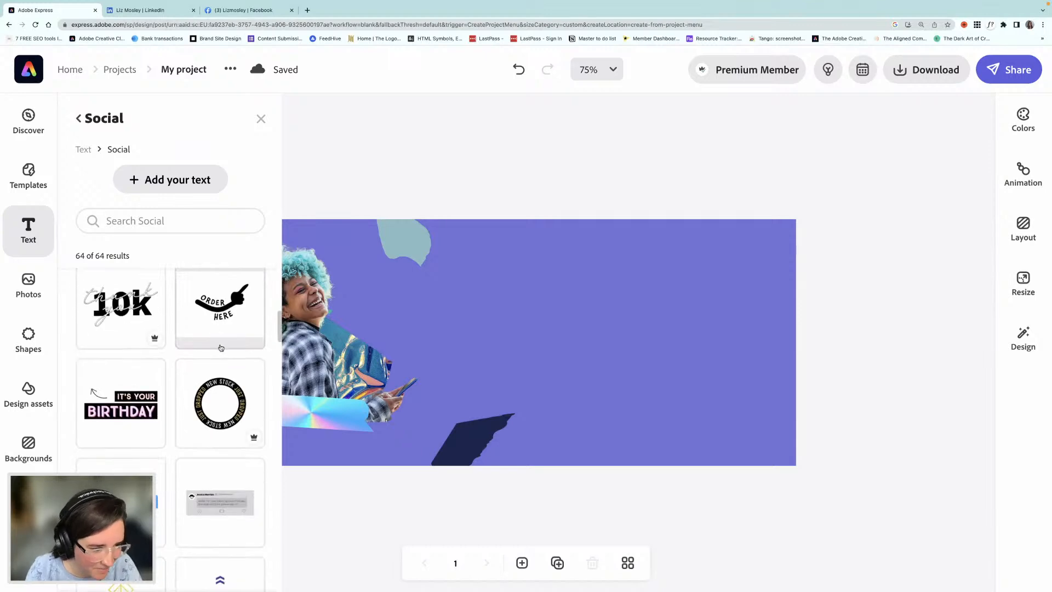
{"action": "scroll", "coordinate": [220, 347], "scroll_direction": "down", "scroll_amount": 2}
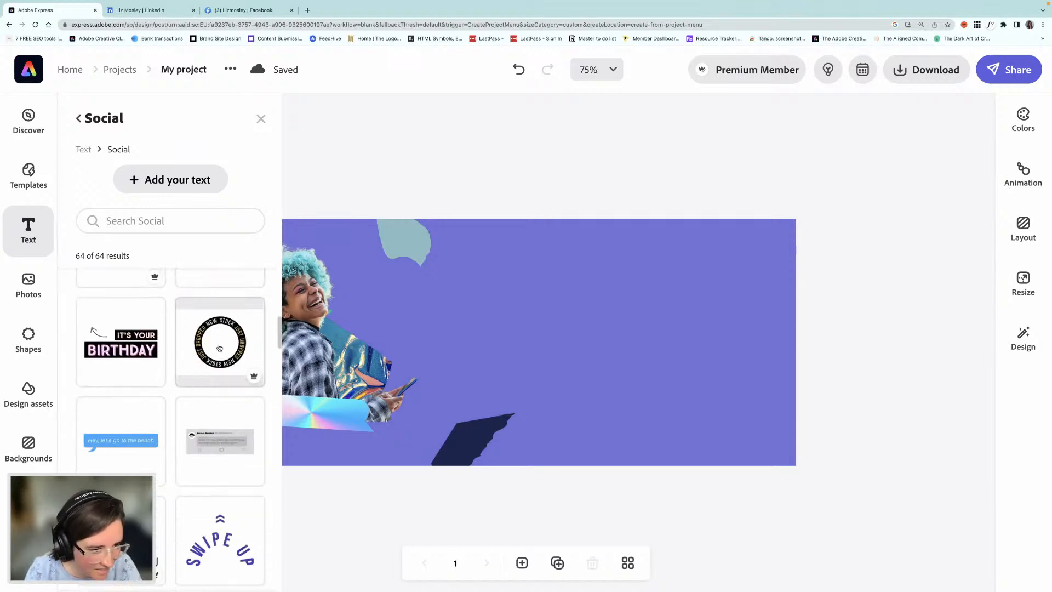
{"action": "scroll", "coordinate": [220, 347], "scroll_direction": "down", "scroll_amount": 2}
{"action": "scroll", "coordinate": [219, 347], "scroll_direction": "down", "scroll_amount": 9}
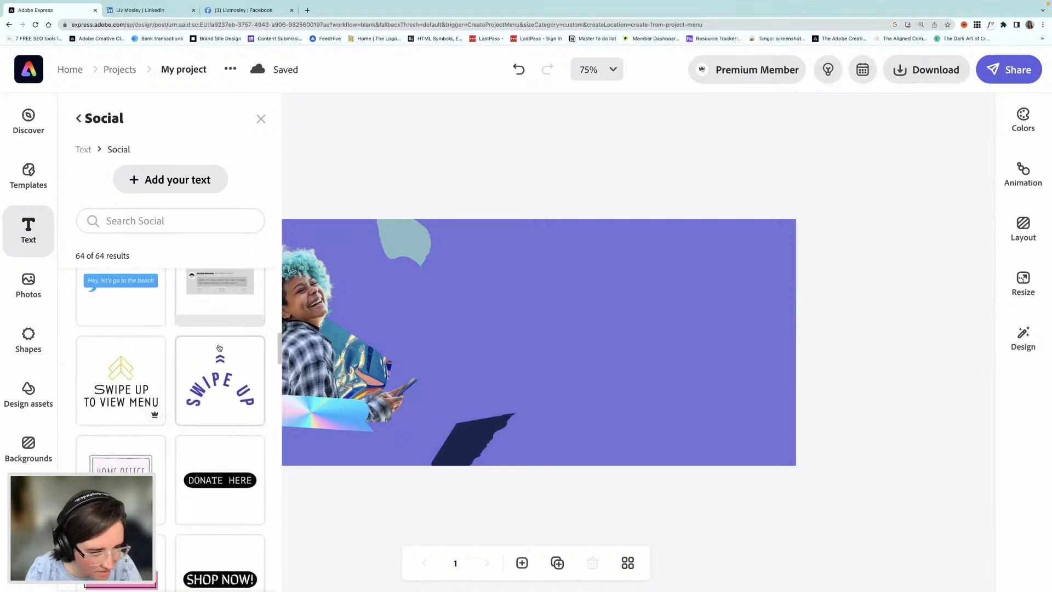
{"action": "scroll", "coordinate": [219, 348], "scroll_direction": "down", "scroll_amount": 8}
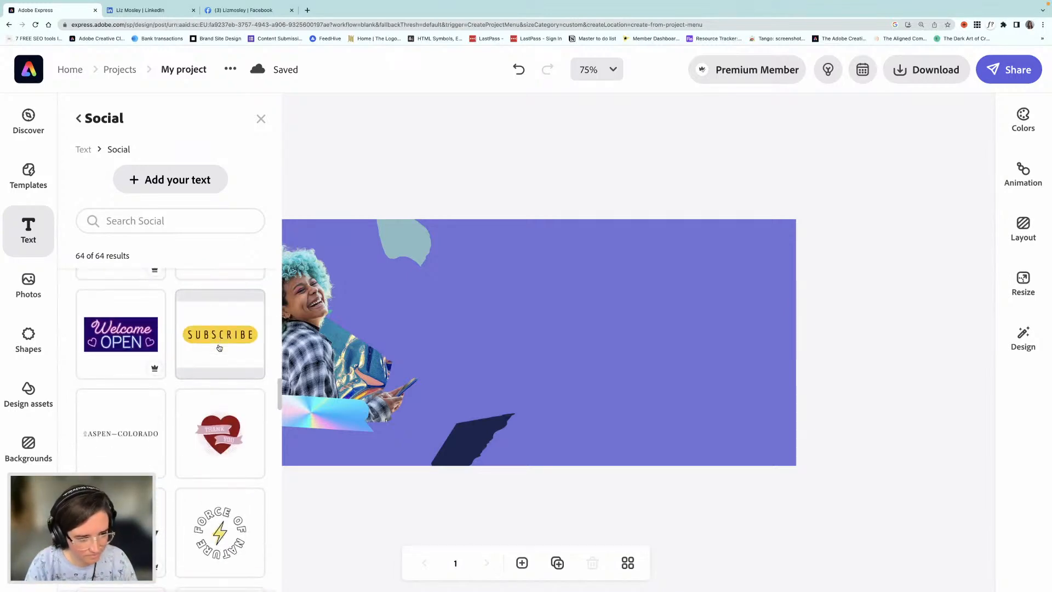
{"action": "scroll", "coordinate": [228, 366], "scroll_direction": "down", "scroll_amount": 16}
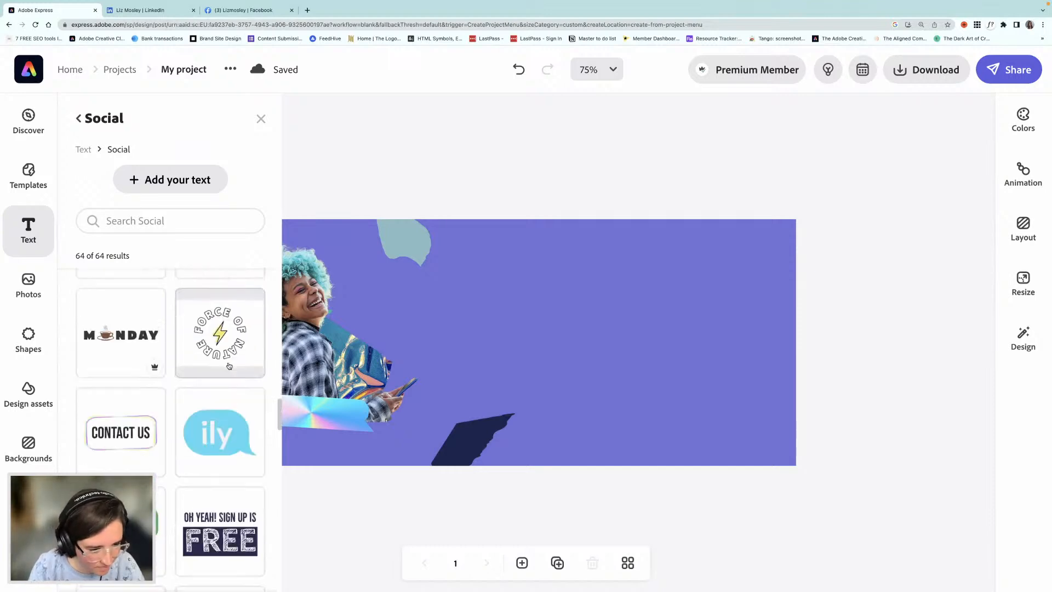
{"action": "scroll", "coordinate": [229, 366], "scroll_direction": "down", "scroll_amount": 10}
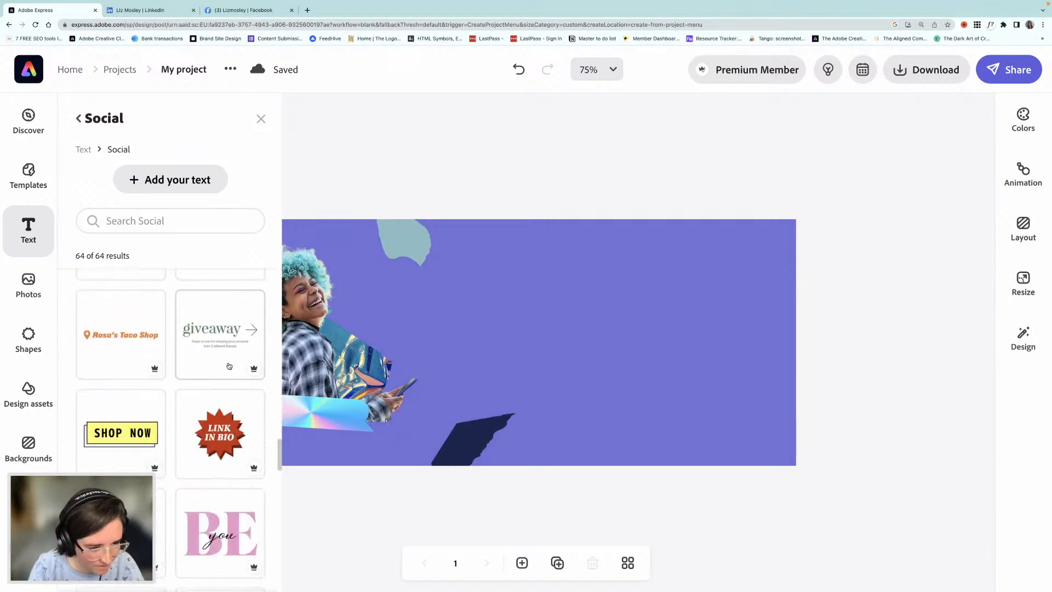
{"action": "scroll", "coordinate": [98, 302], "scroll_direction": "down", "scroll_amount": 1}
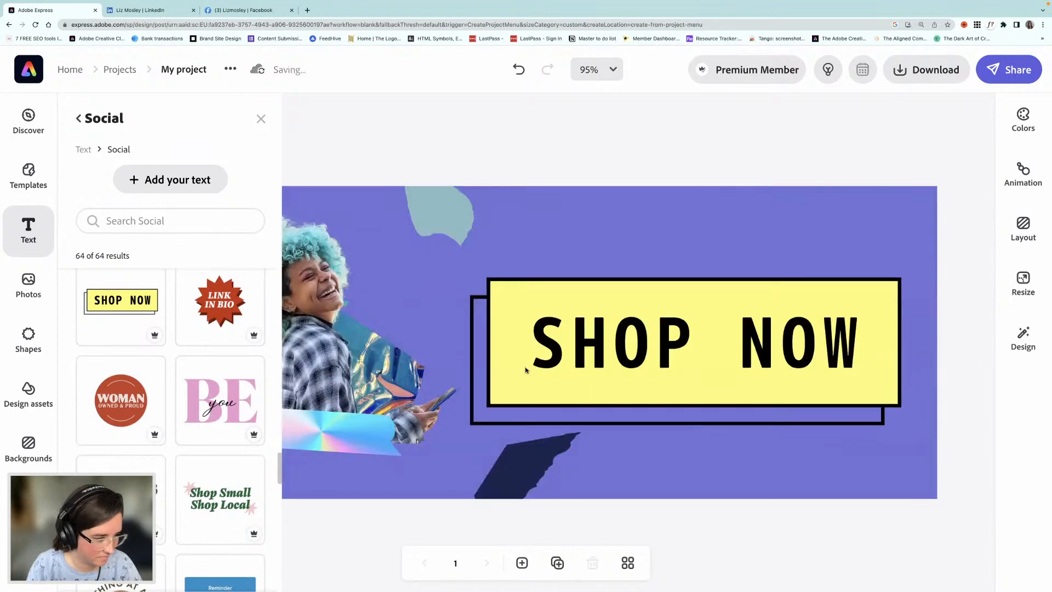
Shift the "SHOP NOW" label slightly up and toward the woman, and ungroup it from its offset outline.
{"action": "left_click", "coordinate": [580, 384]}
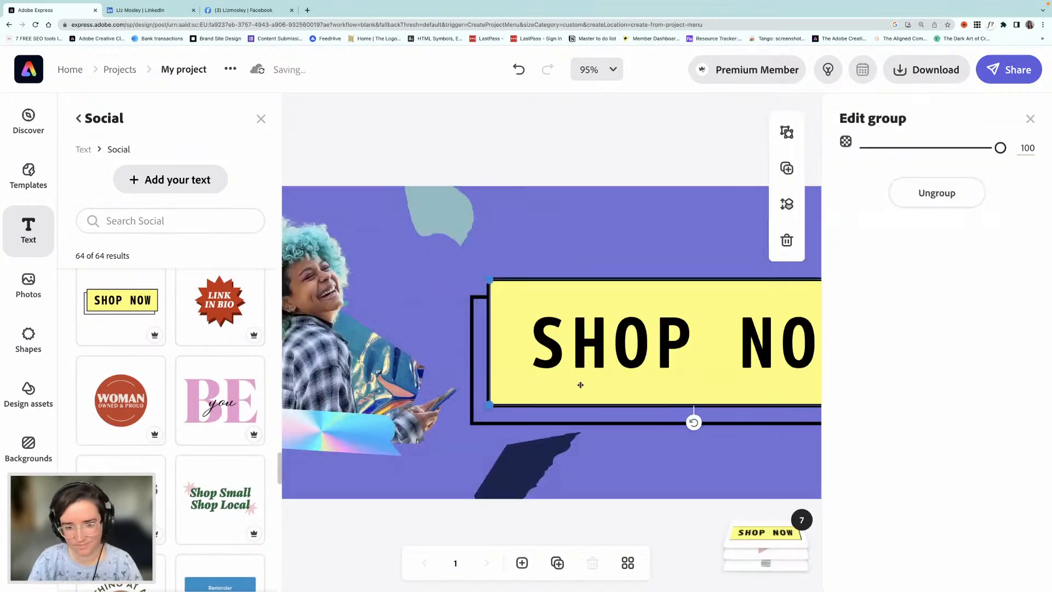
{"action": "left_click_drag", "start_coordinate": [560, 364], "coordinate": [560, 361]}
{"action": "scroll", "coordinate": [562, 370], "scroll_direction": "right", "scroll_amount": 2}
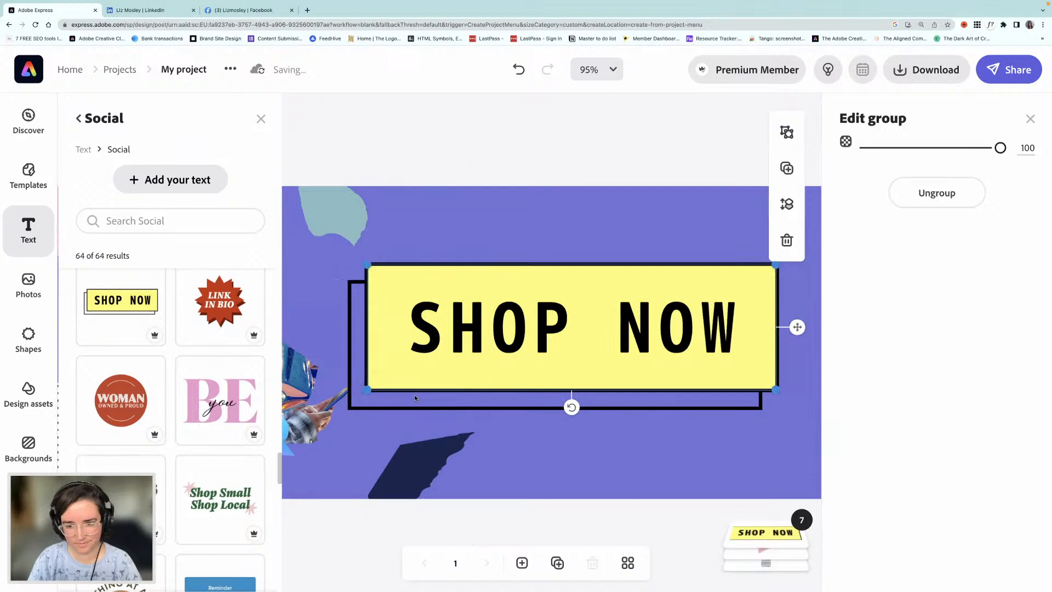
{"action": "left_click", "coordinate": [372, 413]}
{"action": "left_click", "coordinate": [381, 392]}
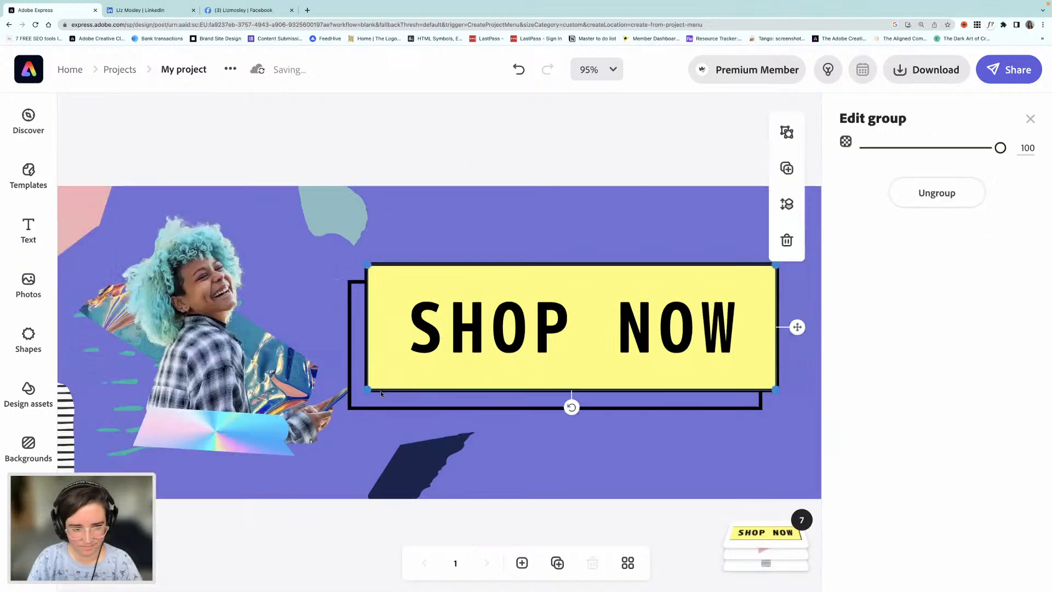
{"action": "left_click", "coordinate": [926, 202]}
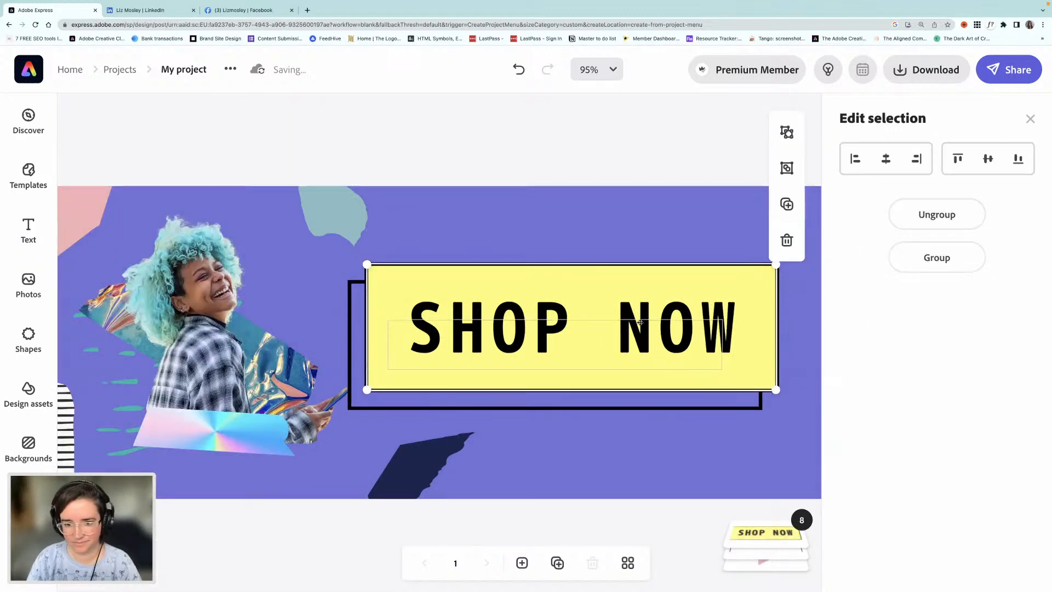
Replace the yellow label's wording with "SIGN UP TO THE MAILING LIST".
{"action": "left_click", "coordinate": [886, 167]}
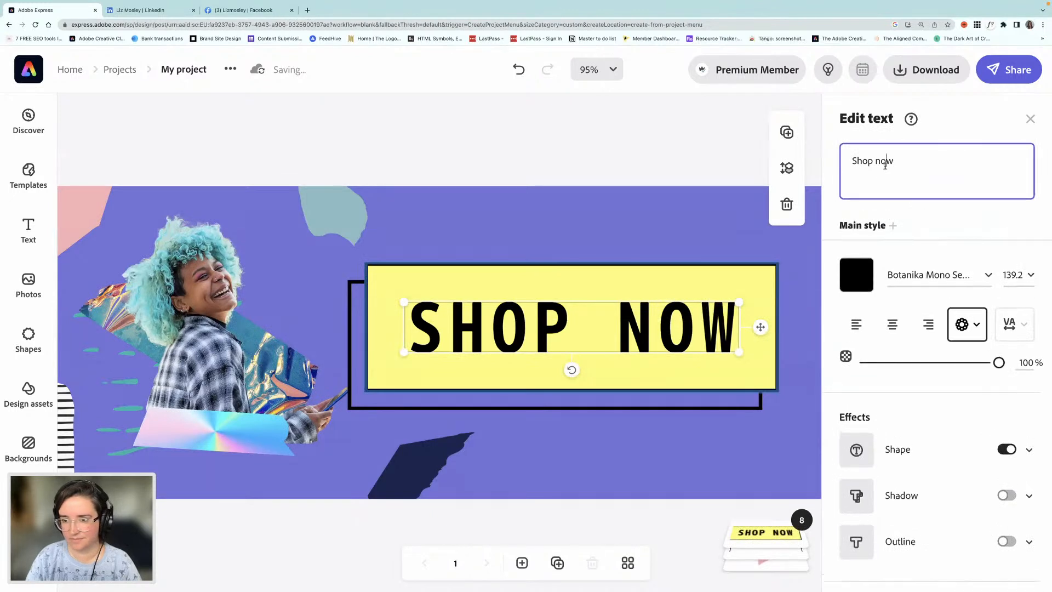
{"action": "type", "text": "SIGN"}
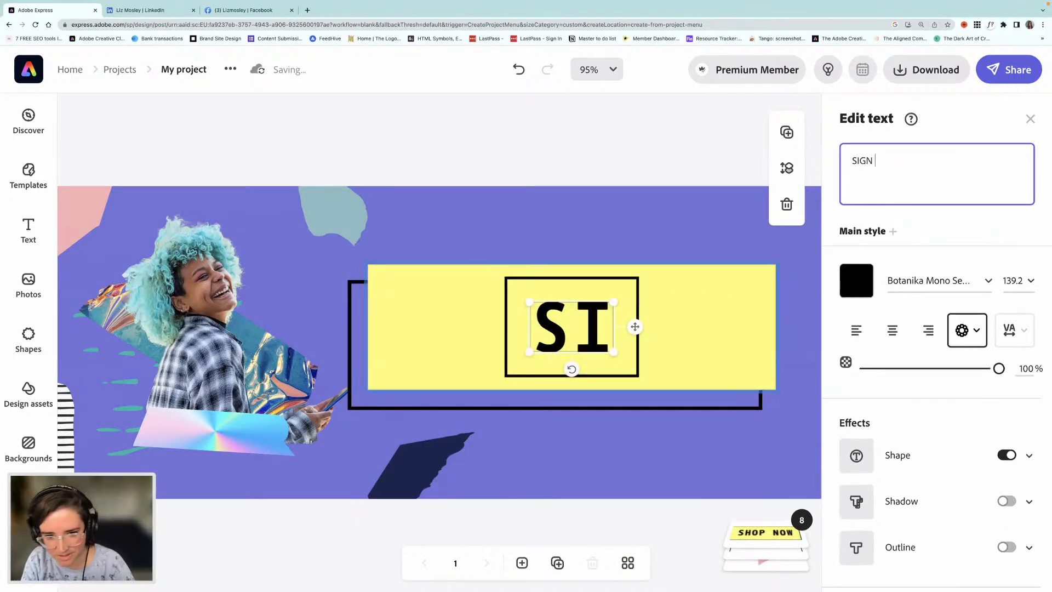
{"action": "type", "text": " UP "}
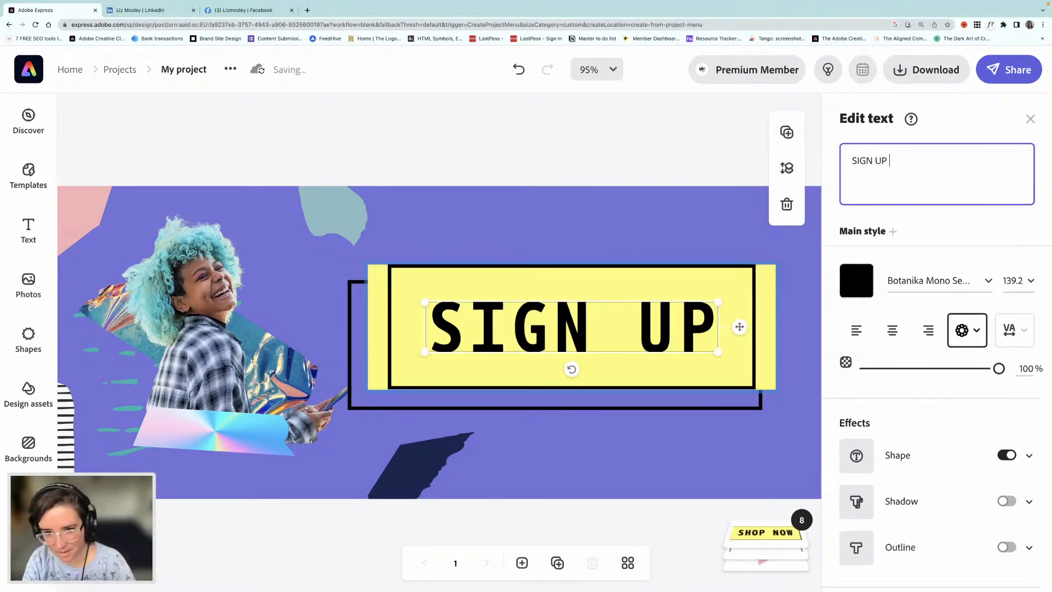
{"action": "type", "text": "TO THE M"}
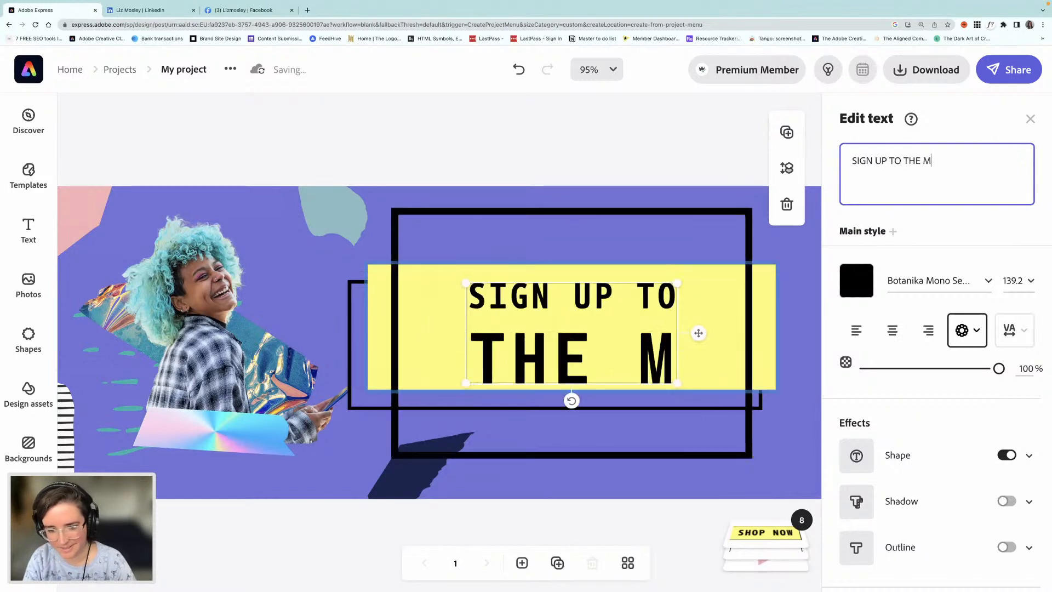
{"action": "type", "text": "AILING LIST"}
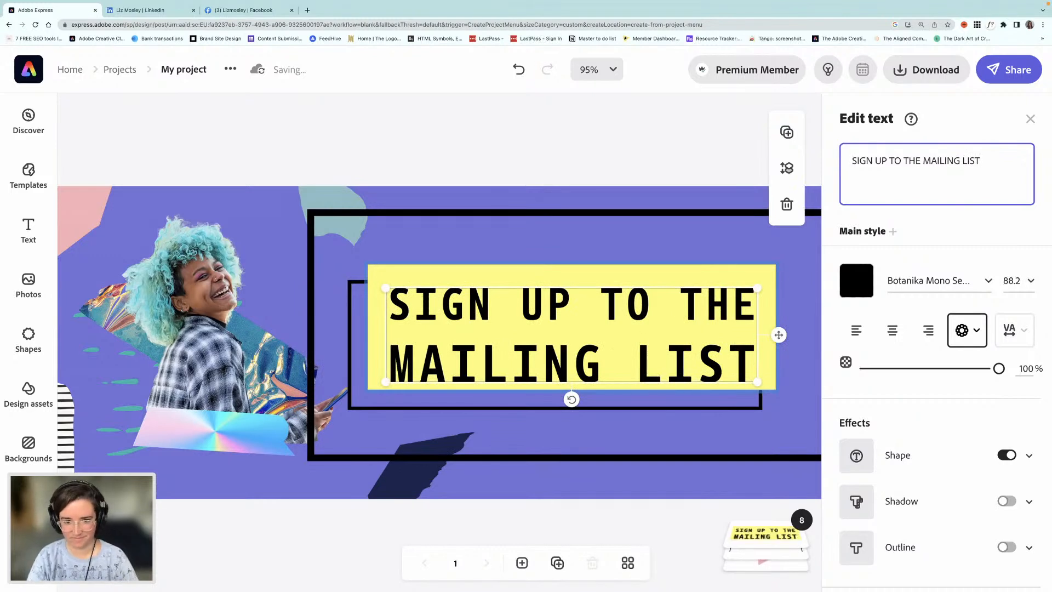
Move the mailing list text slightly up and to the right so it sits more evenly on the yellow panel.
{"action": "left_click_drag", "start_coordinate": [523, 346], "coordinate": [636, 356]}
{"action": "scroll", "coordinate": [639, 465], "scroll_direction": "right", "scroll_amount": 4}
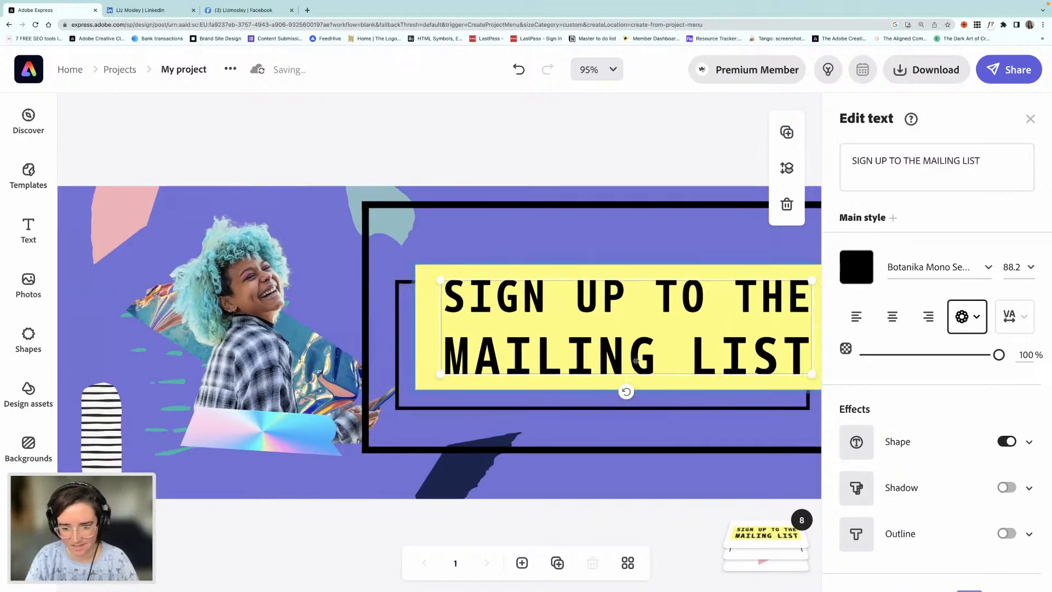
{"action": "left_click", "coordinate": [657, 512]}
{"action": "scroll", "coordinate": [695, 458], "scroll_direction": "left", "scroll_amount": 2}
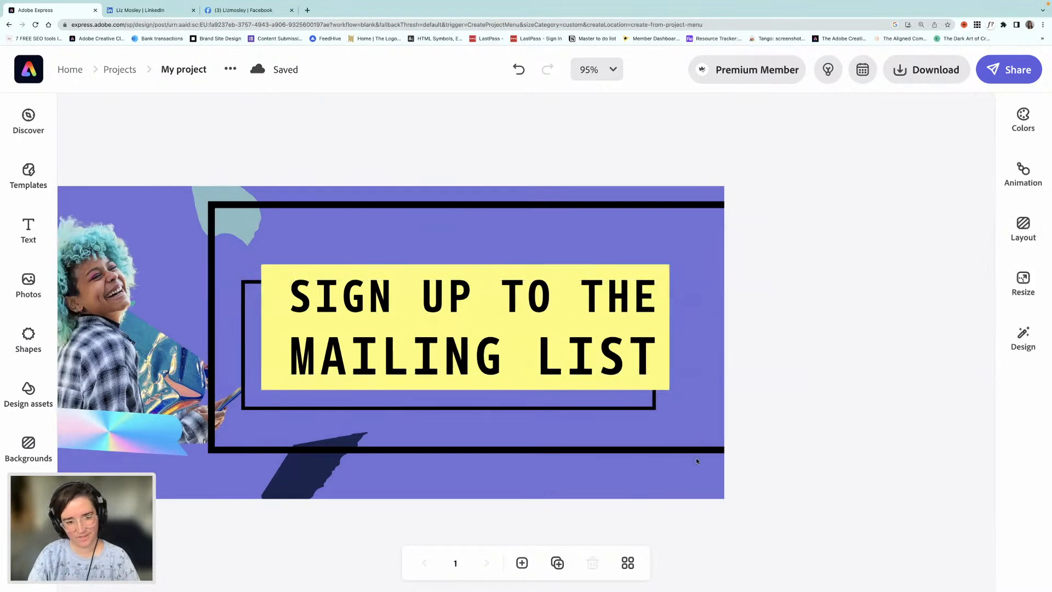
Delete the leftover outlined "SHOP NOW" text hidden behind the yellow label, and ungroup the mailing list label.
{"action": "left_click", "coordinate": [644, 385]}
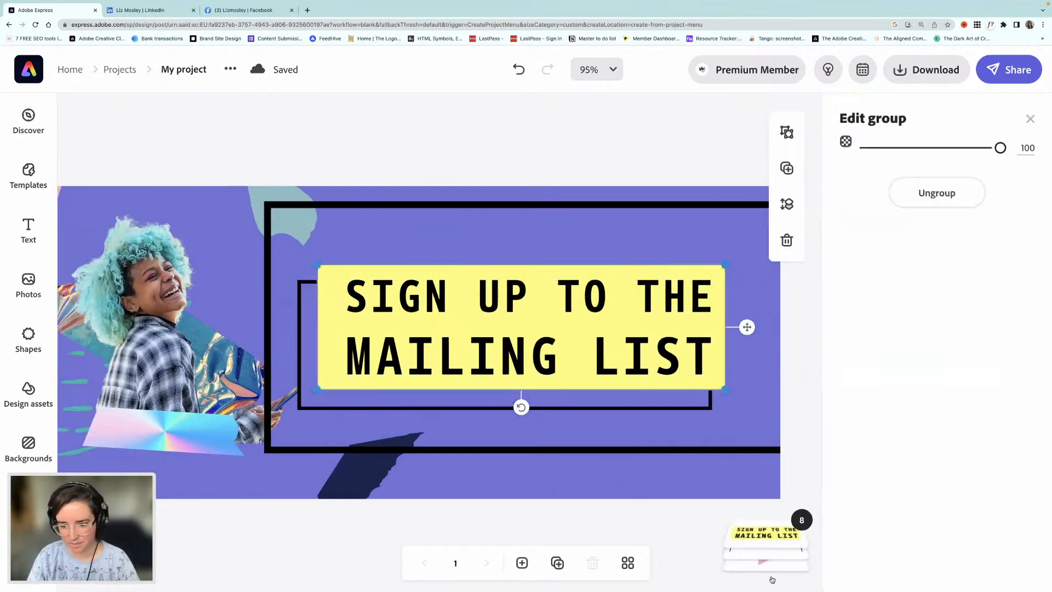
{"action": "mouse_move", "coordinate": [758, 542]}
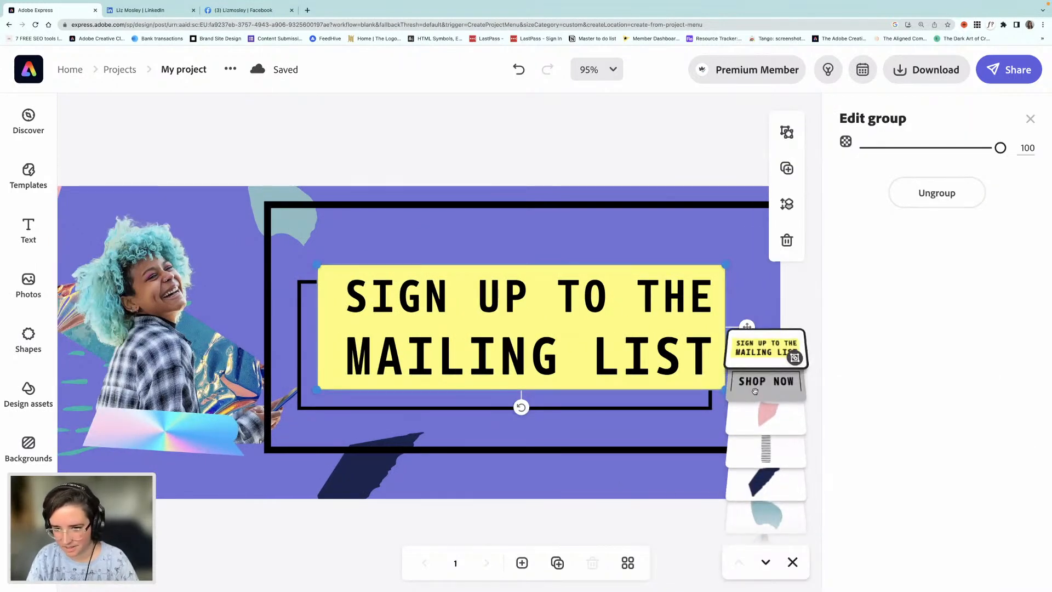
{"action": "left_click", "coordinate": [755, 393]}
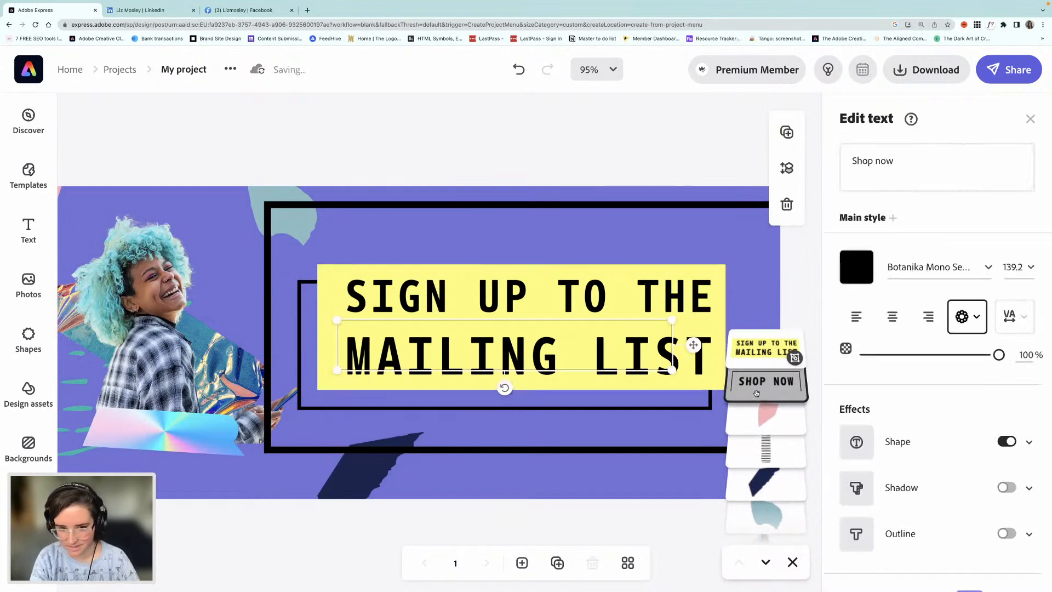
{"action": "key", "text": "Escape"}
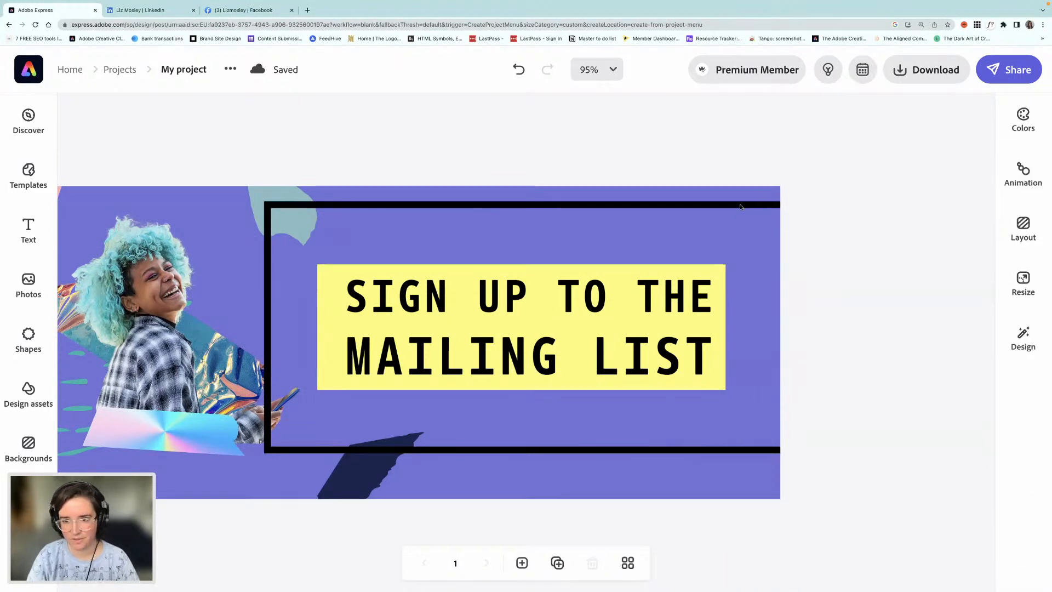
{"action": "left_click", "coordinate": [695, 274]}
{"action": "left_click", "coordinate": [949, 197]}
{"action": "key", "text": "Escape"}
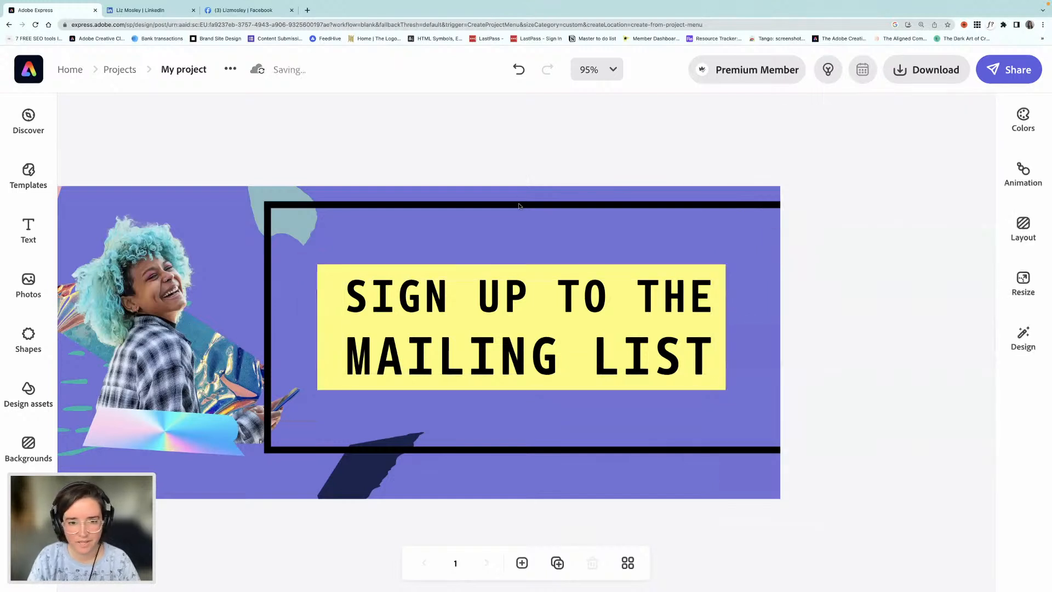
Shrink the framed mailing list text to size 68.3 and shift it right so its black outline sits offset from the yellow panel.
{"action": "left_click", "coordinate": [522, 209]}
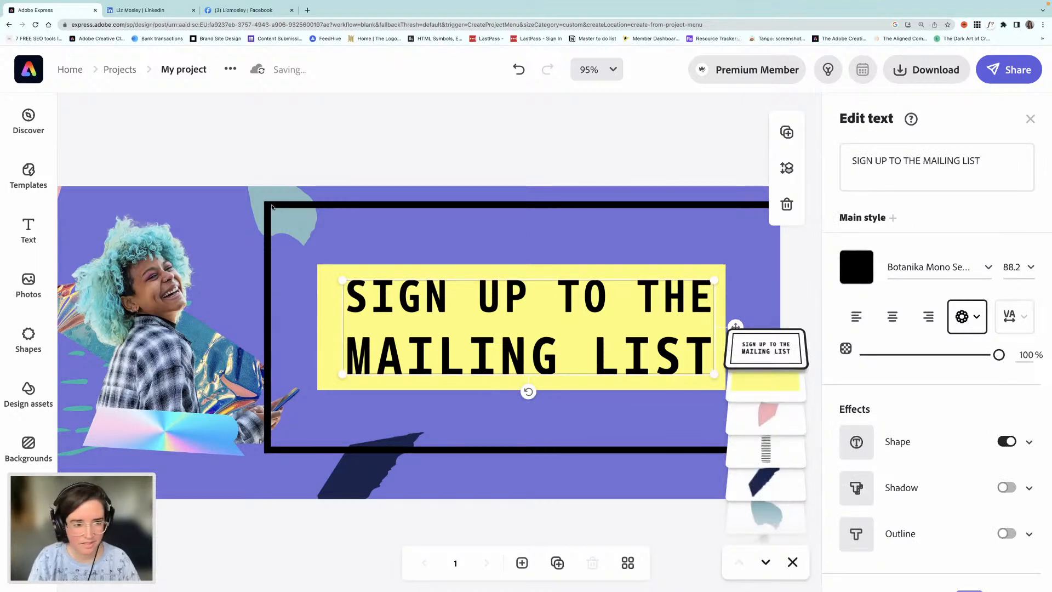
{"action": "left_click_drag", "start_coordinate": [353, 283], "coordinate": [396, 294]}
{"action": "left_click_drag", "start_coordinate": [463, 330], "coordinate": [434, 326]}
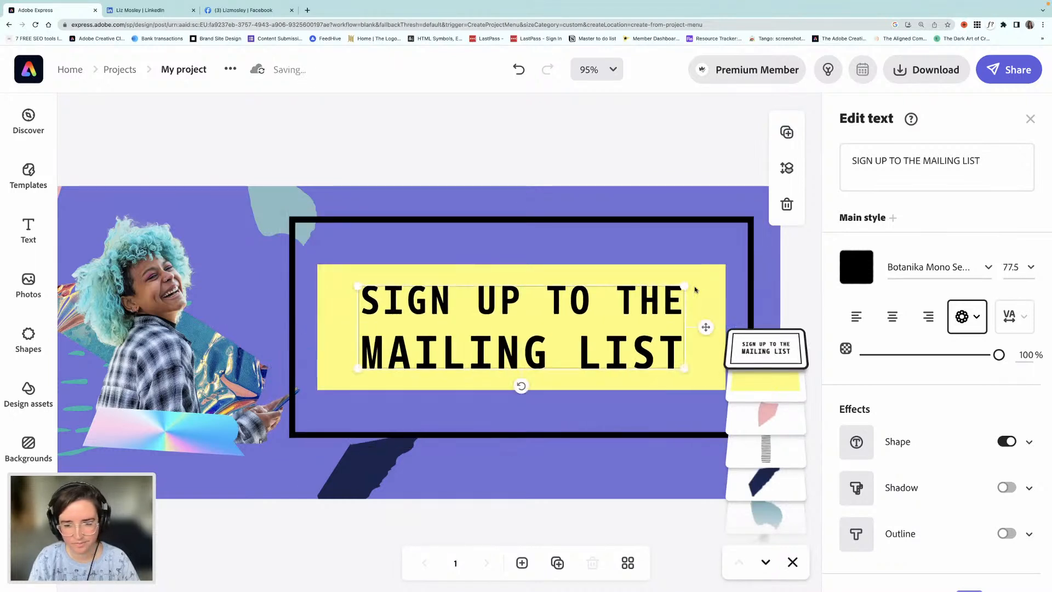
{"action": "left_click_drag", "start_coordinate": [684, 288], "coordinate": [645, 299]}
{"action": "left_click_drag", "start_coordinate": [550, 310], "coordinate": [607, 314]}
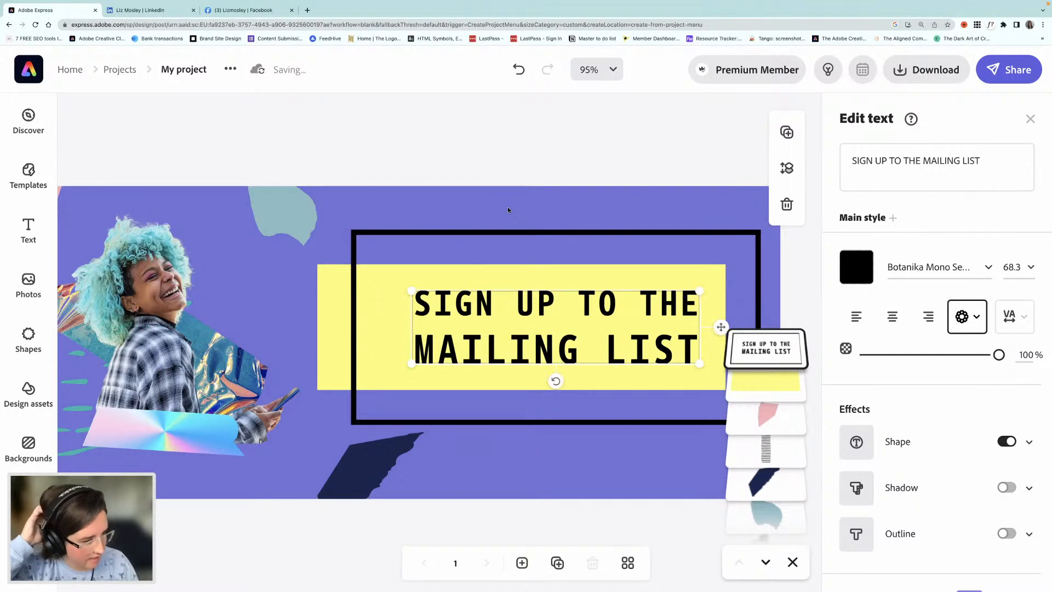
{"action": "left_click", "coordinate": [549, 142]}
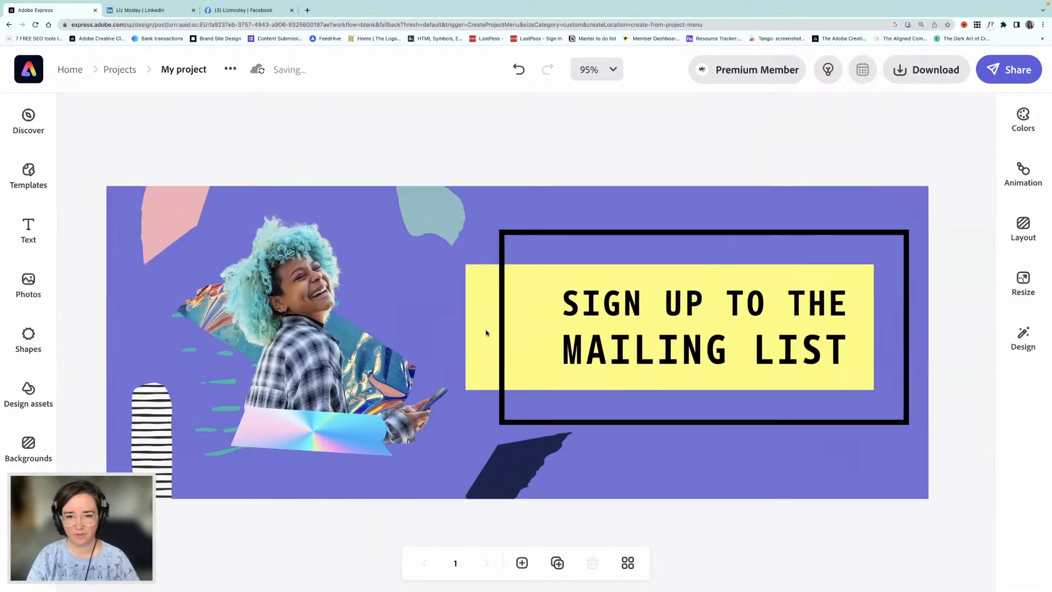
Recolour the yellow panel behind the mailing list text to bright turquoise, #32FCEB.
{"action": "left_click", "coordinate": [451, 327]}
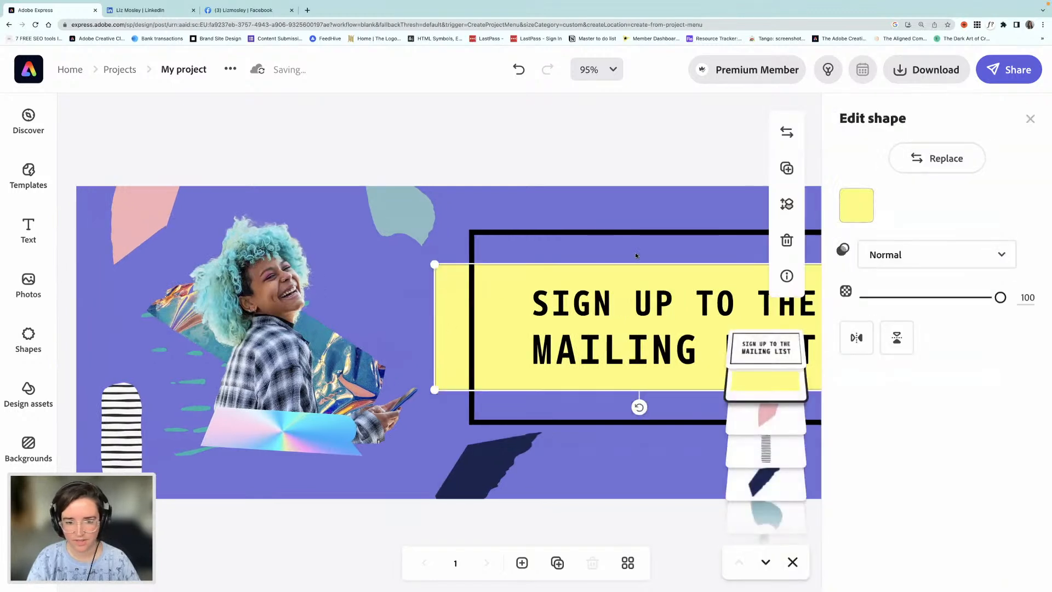
{"action": "left_click", "coordinate": [855, 207]}
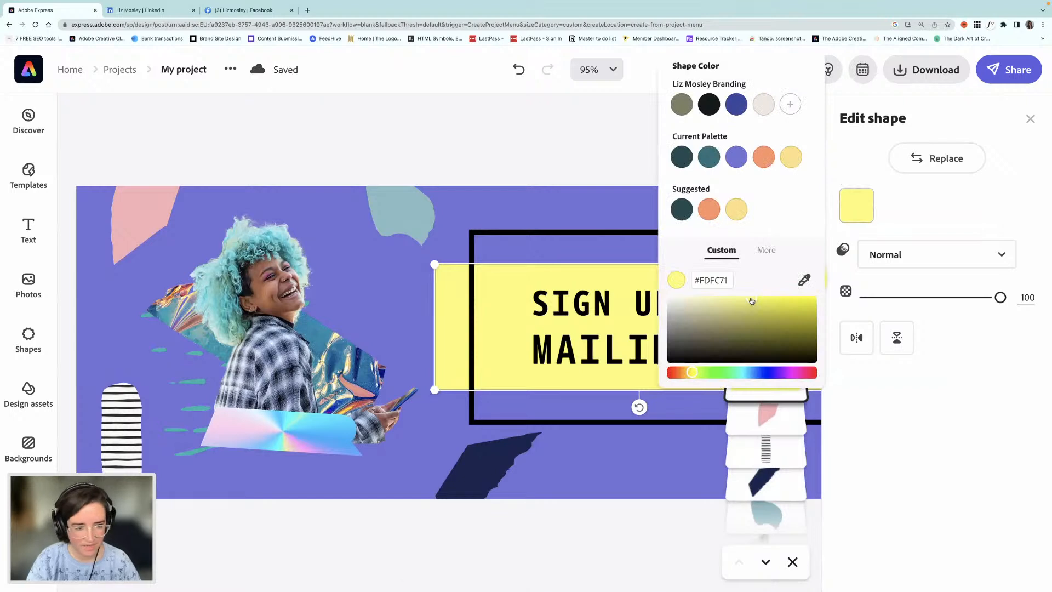
{"action": "left_click", "coordinate": [279, 444]}
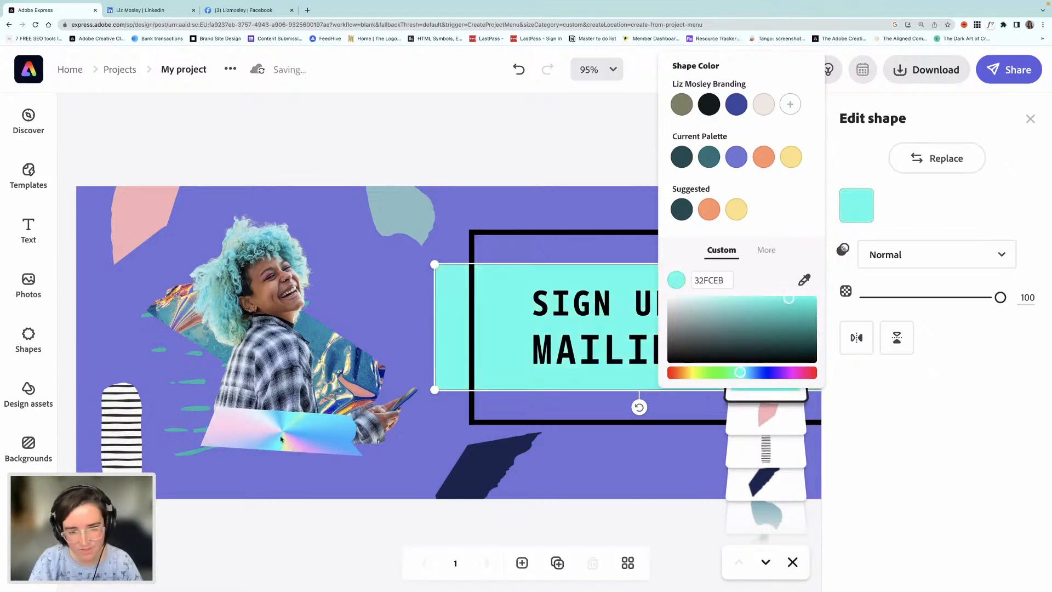
{"action": "left_click", "coordinate": [331, 139]}
{"action": "scroll", "coordinate": [331, 139], "scroll_direction": "right", "scroll_amount": 2}
{"action": "left_click", "coordinate": [331, 140]}
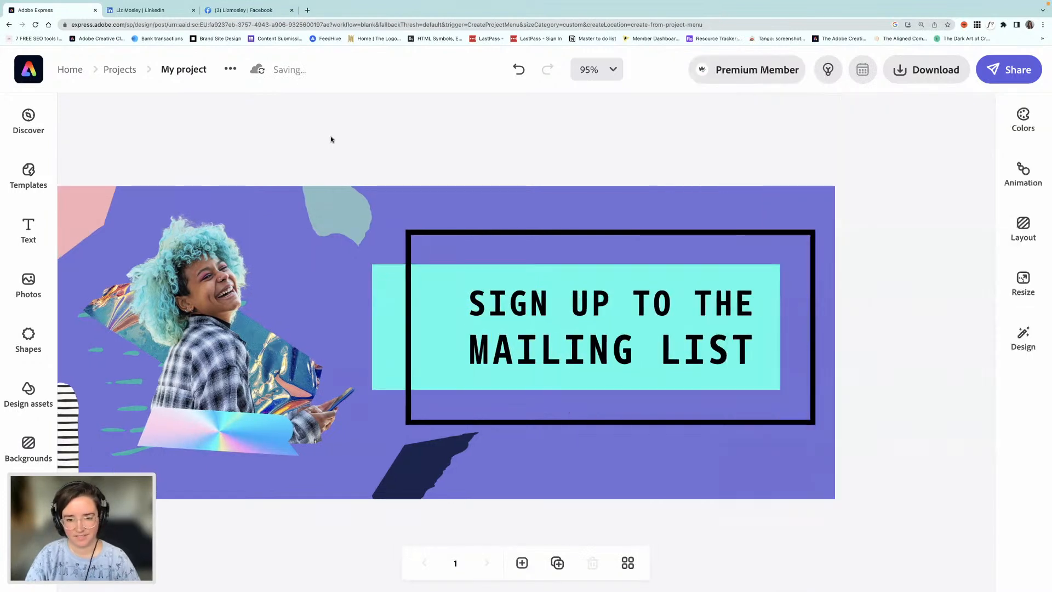
{"action": "scroll", "coordinate": [331, 139], "scroll_direction": "right", "scroll_amount": 2}
{"action": "scroll", "coordinate": [331, 139], "scroll_direction": "left", "scroll_amount": 2}
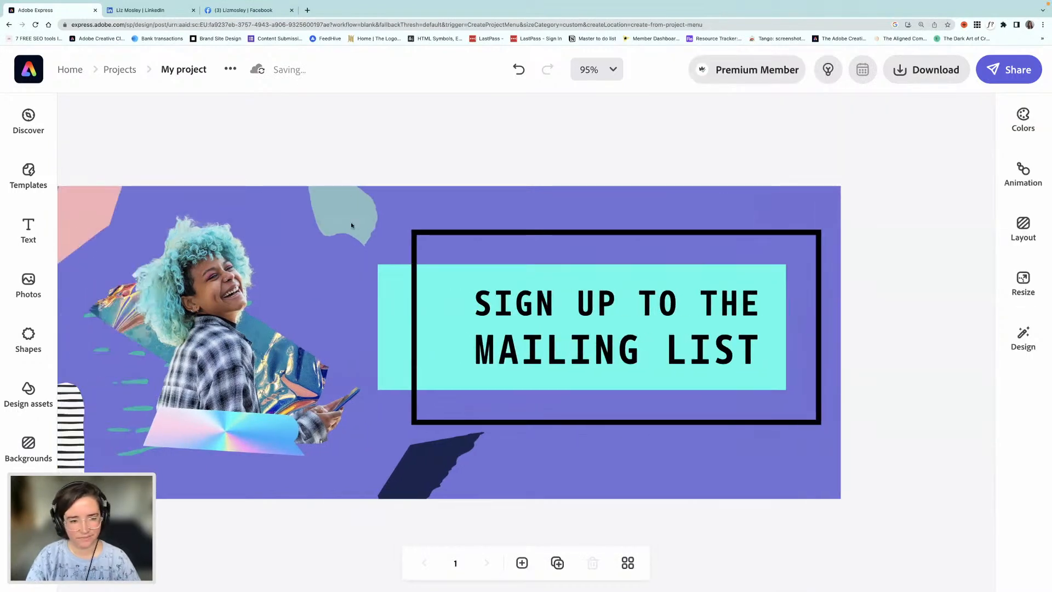
{"action": "scroll", "coordinate": [107, 407], "scroll_direction": "left", "scroll_amount": 3}
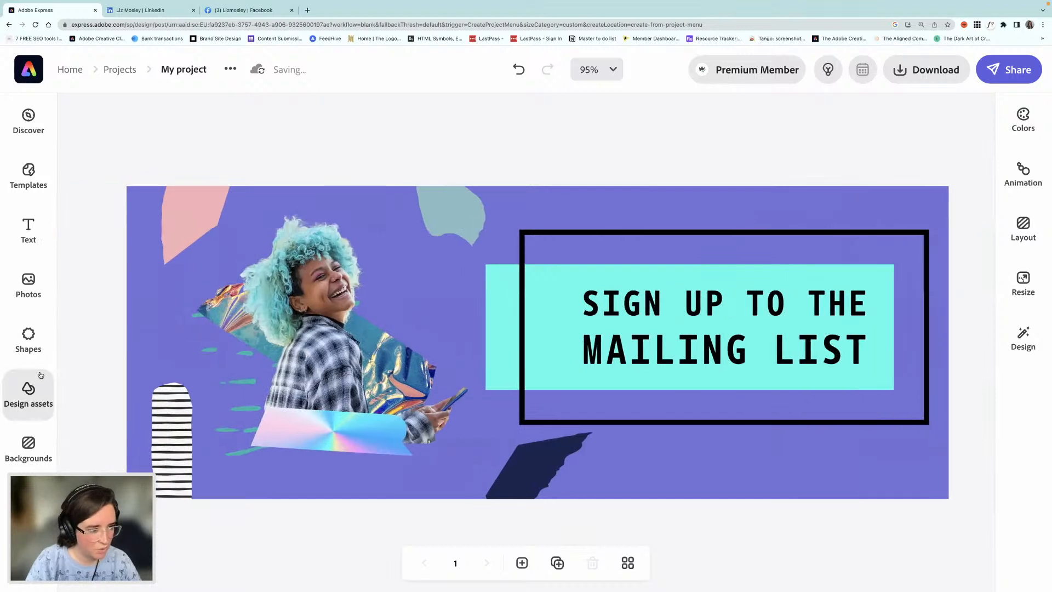
Add the pink-and-teal striped torn-paper shape from the collage assets and place it, slightly enlarged, on the cover's lower edge.
{"action": "left_click", "coordinate": [30, 394]}
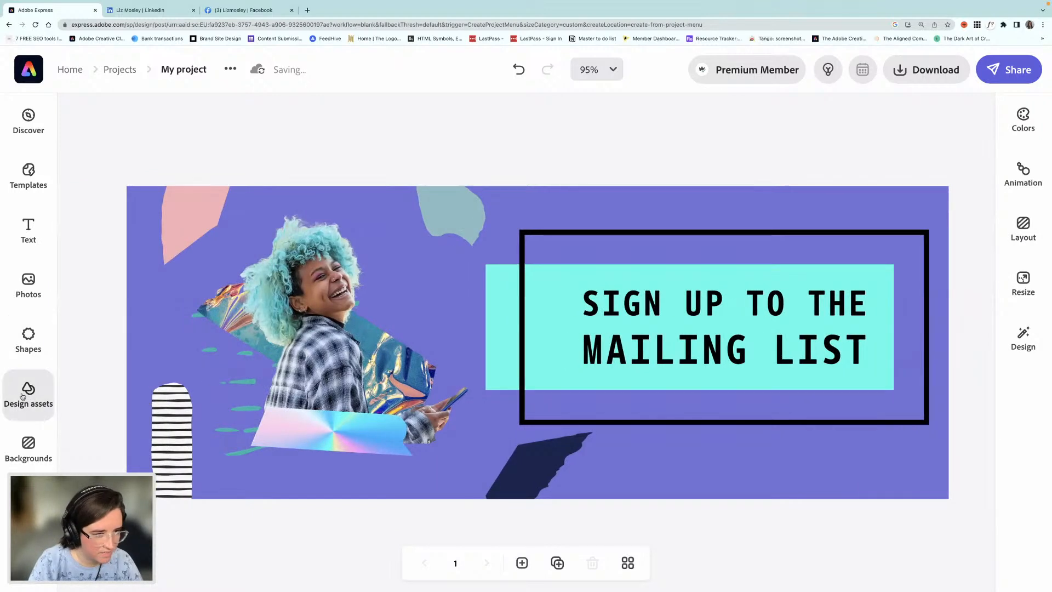
{"action": "scroll", "coordinate": [141, 439], "scroll_direction": "down", "scroll_amount": 1}
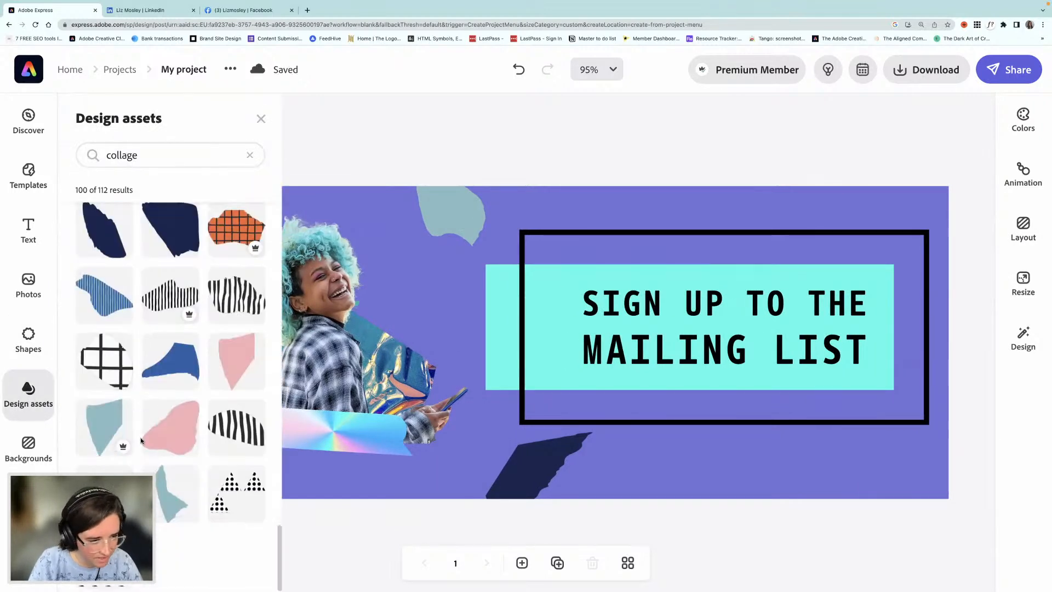
{"action": "scroll", "coordinate": [141, 439], "scroll_direction": "down", "scroll_amount": 10}
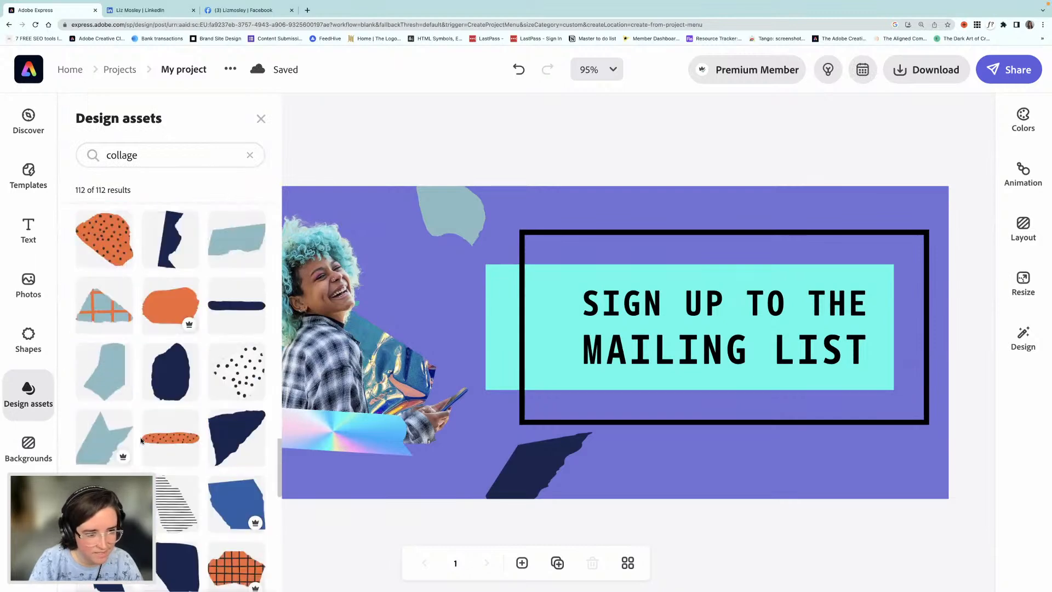
{"action": "scroll", "coordinate": [141, 439], "scroll_direction": "up", "scroll_amount": 5}
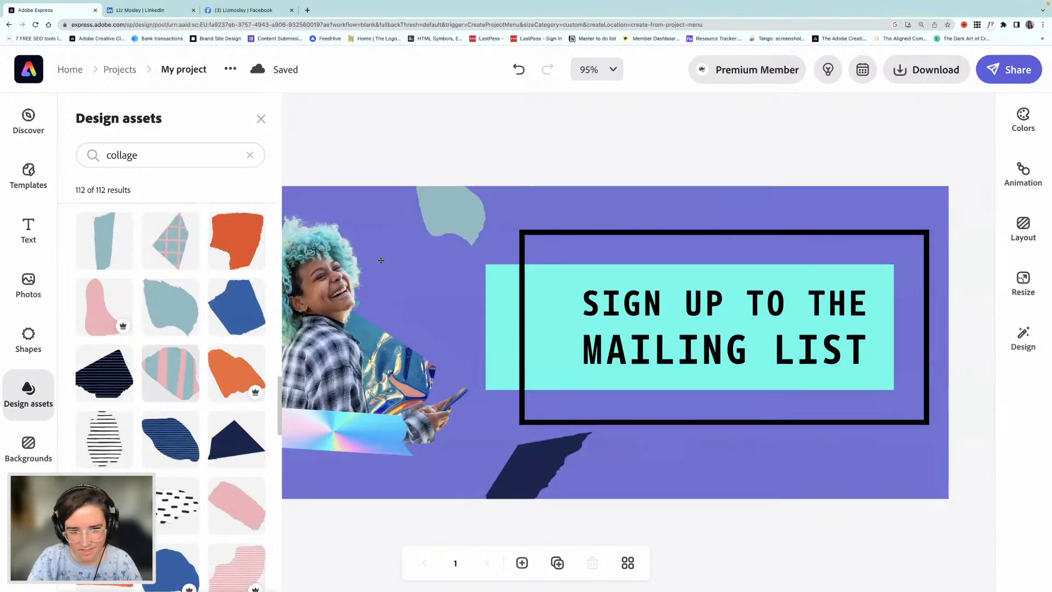
{"action": "left_click_drag", "start_coordinate": [380, 260], "coordinate": [478, 370]}
{"action": "scroll", "coordinate": [488, 364], "scroll_direction": "right", "scroll_amount": 3}
{"action": "scroll", "coordinate": [476, 378], "scroll_direction": "right", "scroll_amount": 3}
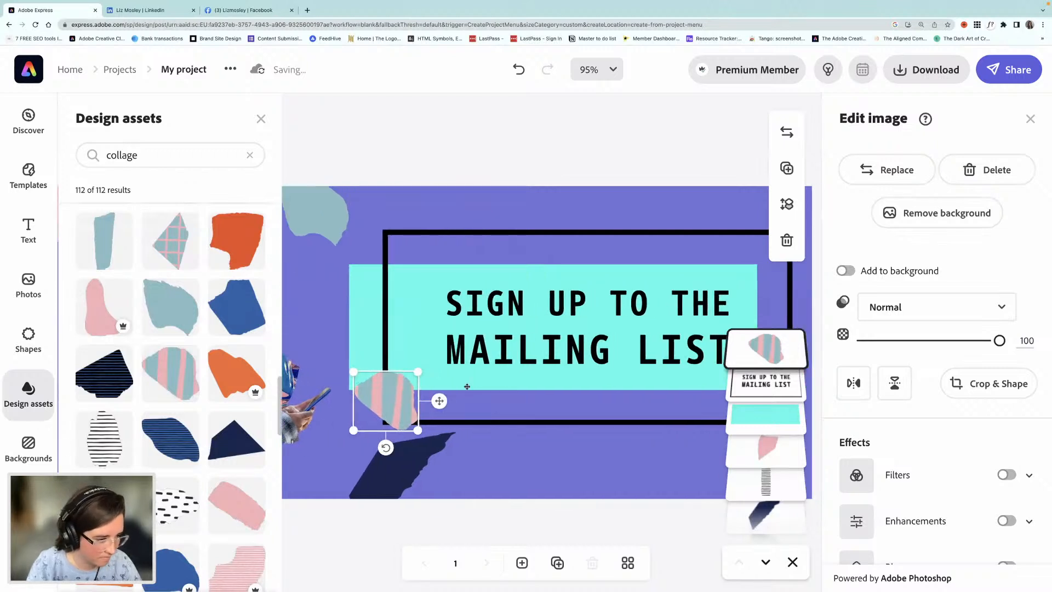
{"action": "scroll", "coordinate": [467, 387], "scroll_direction": "right", "scroll_amount": 1}
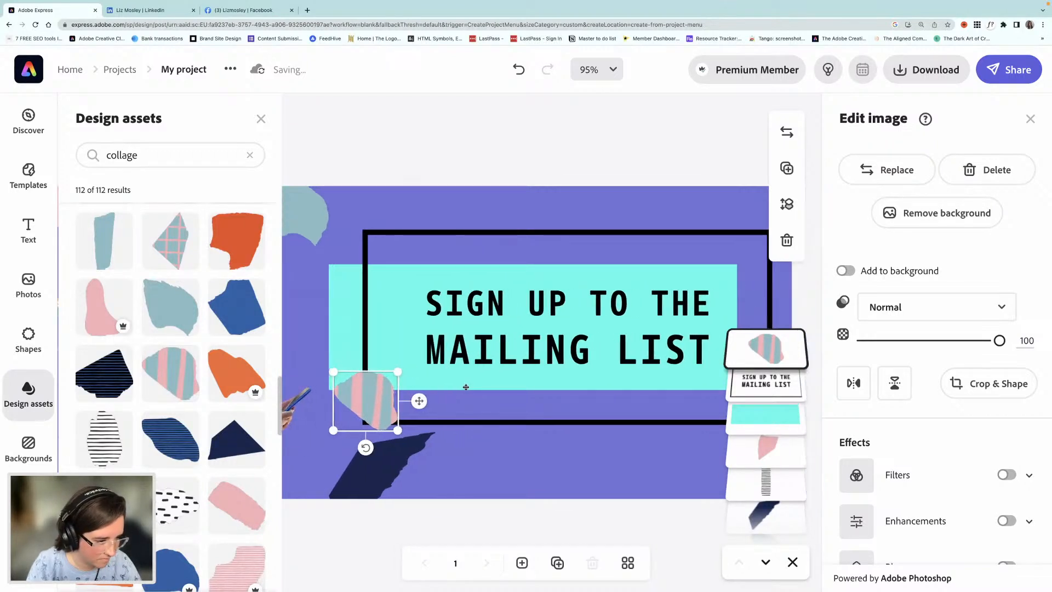
{"action": "left_click_drag", "start_coordinate": [392, 411], "coordinate": [545, 446]}
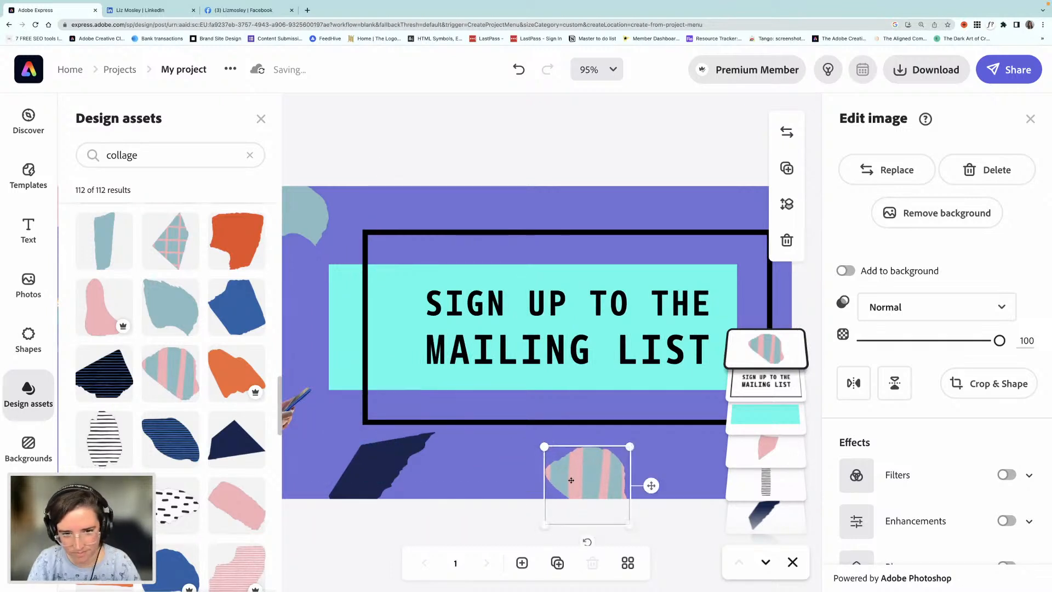
{"action": "left_click", "coordinate": [333, 549]}
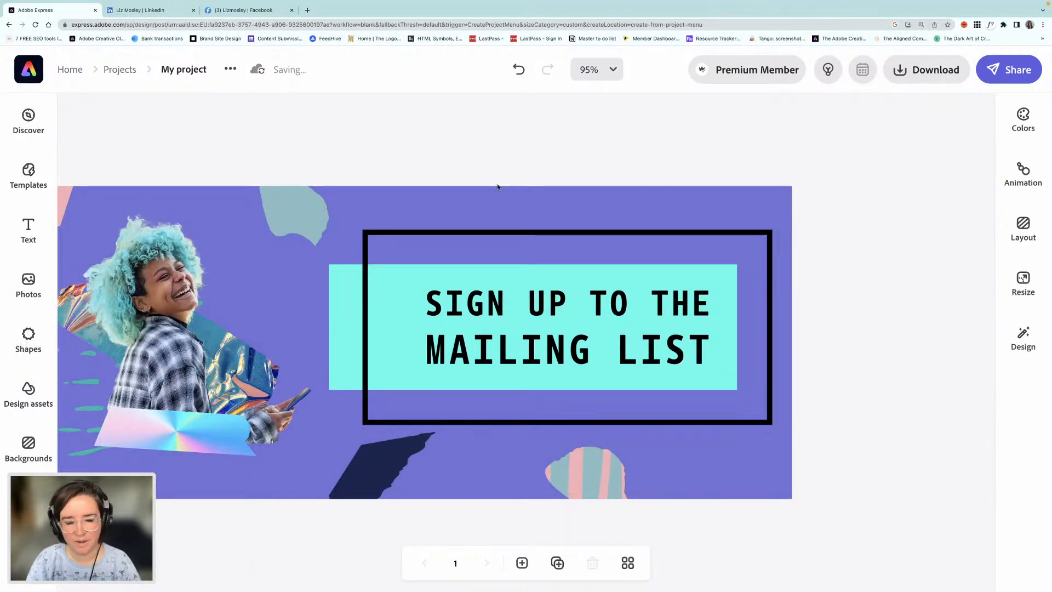
Nudge the navy torn-paper shape toward the woman and move the striped shape to the cover's lower right corner.
{"action": "left_click", "coordinate": [534, 313]}
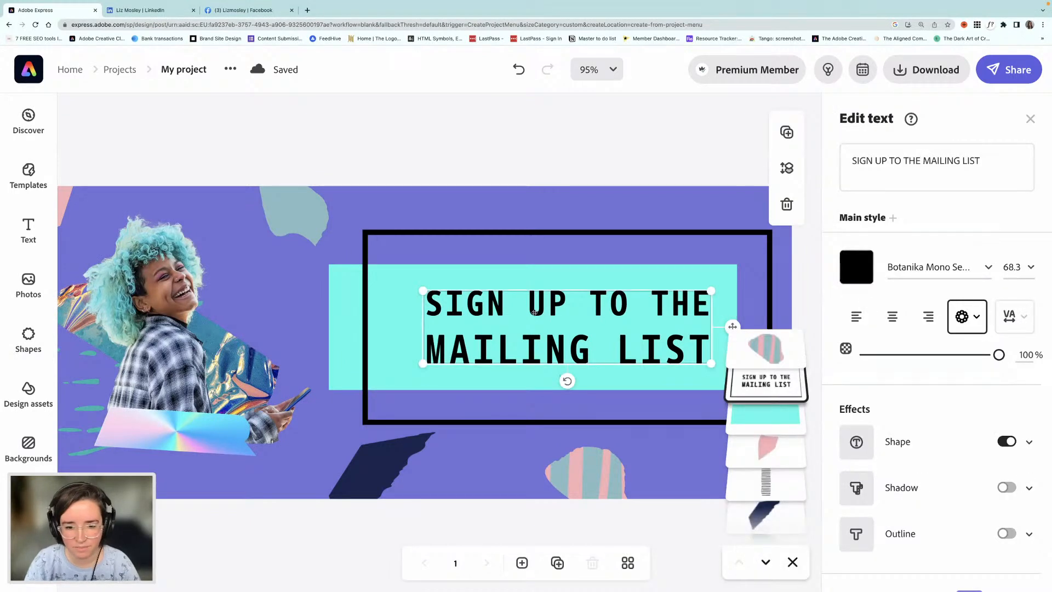
{"action": "left_click", "coordinate": [370, 466]}
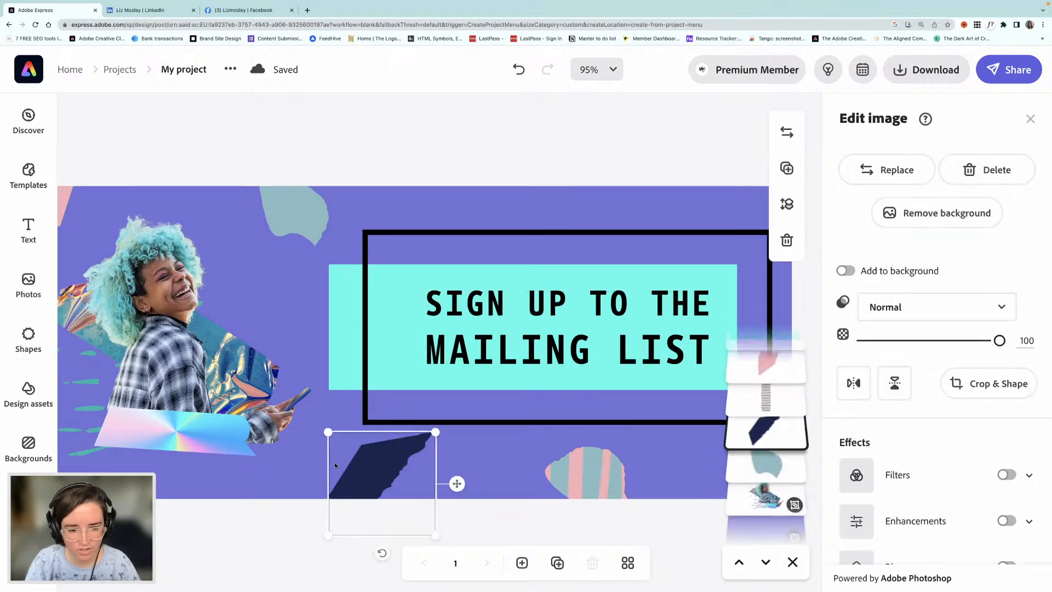
{"action": "left_click_drag", "start_coordinate": [334, 461], "coordinate": [294, 466]}
{"action": "left_click", "coordinate": [537, 485]}
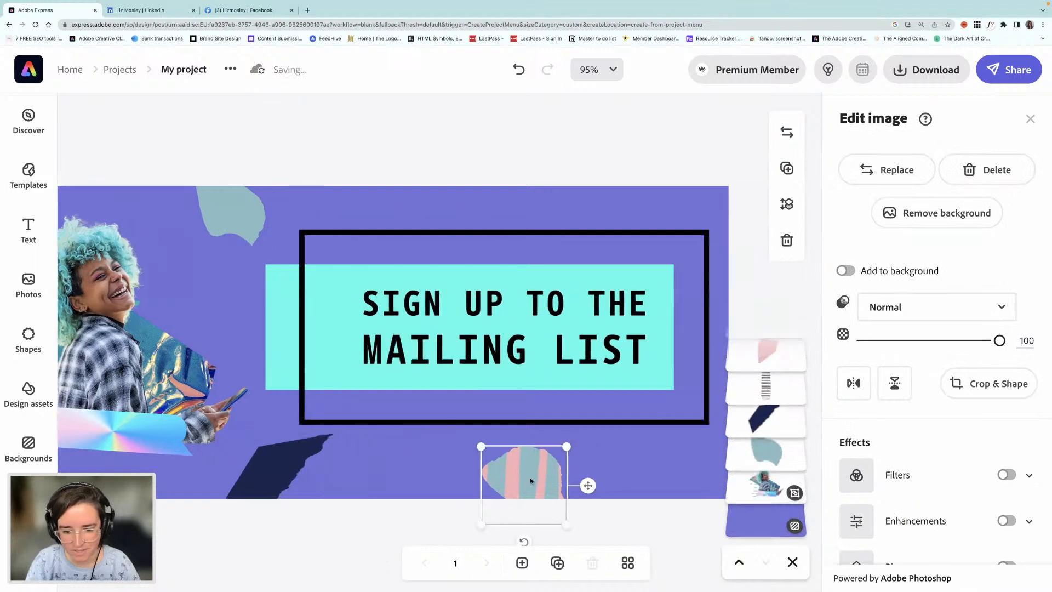
{"action": "left_click_drag", "start_coordinate": [538, 485], "coordinate": [696, 475]}
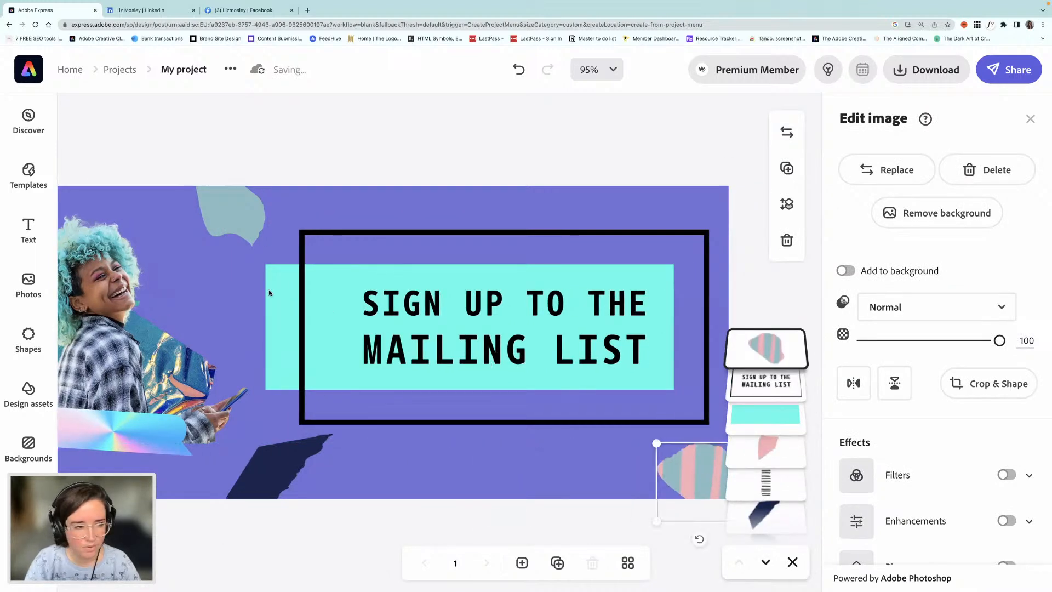
Add a new placeholder text box and move it below the mailing list wording, over the navy shape.
{"action": "left_click", "coordinate": [28, 229]}
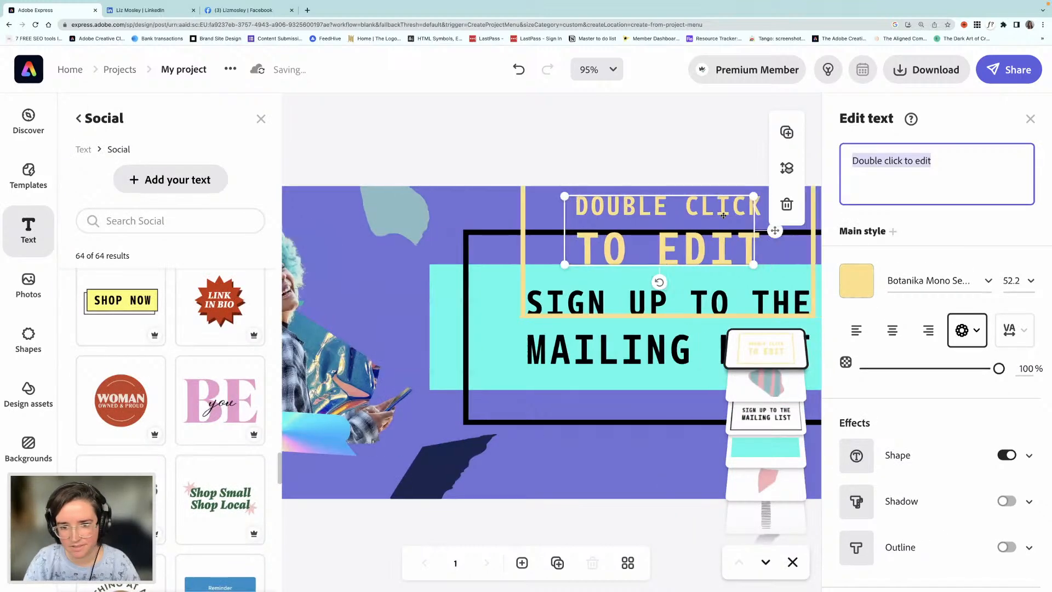
{"action": "key", "text": "BackSpace"}
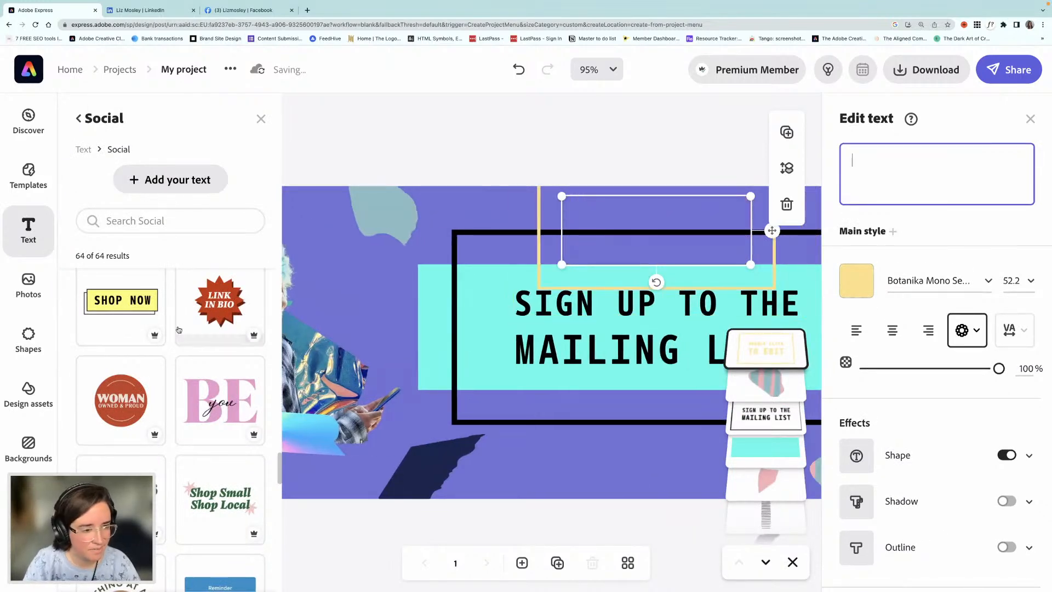
{"action": "scroll", "coordinate": [188, 330], "scroll_direction": "down", "scroll_amount": 5}
{"action": "scroll", "coordinate": [188, 330], "scroll_direction": "up", "scroll_amount": 8}
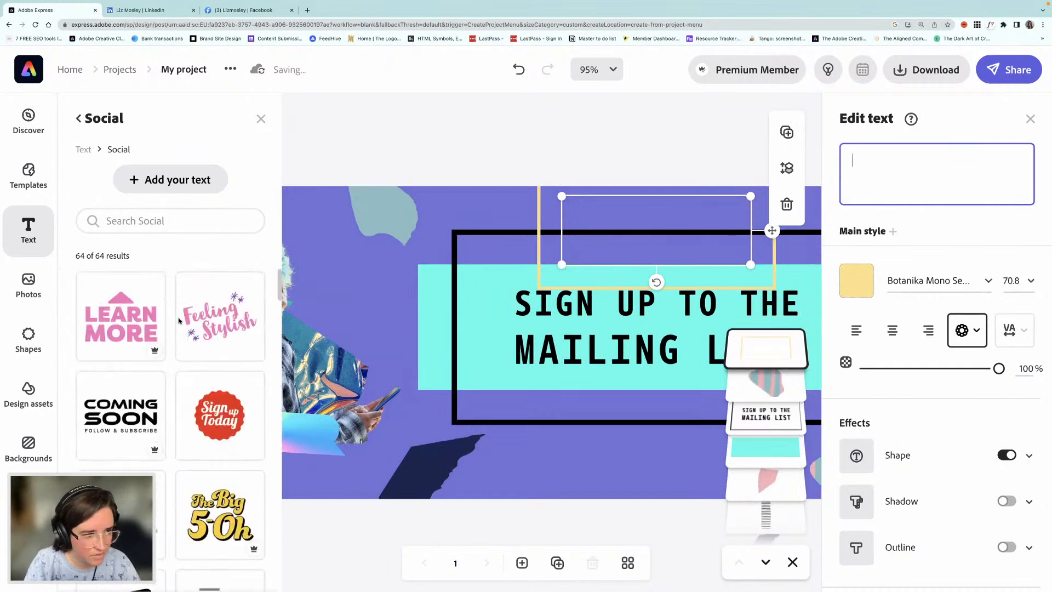
{"action": "left_click", "coordinate": [82, 151]}
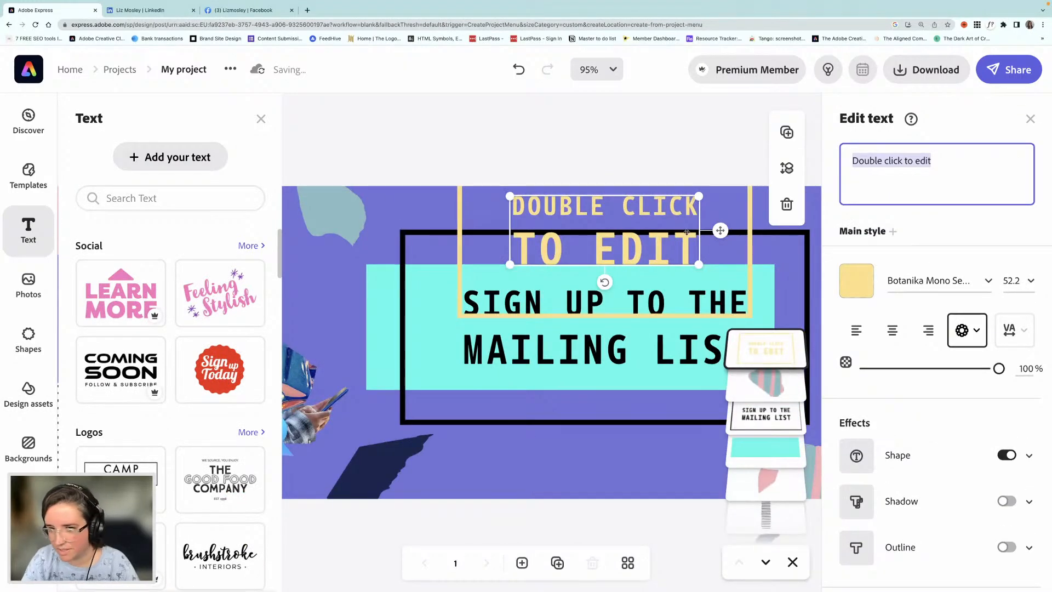
{"action": "left_click_drag", "start_coordinate": [683, 213], "coordinate": [650, 397]}
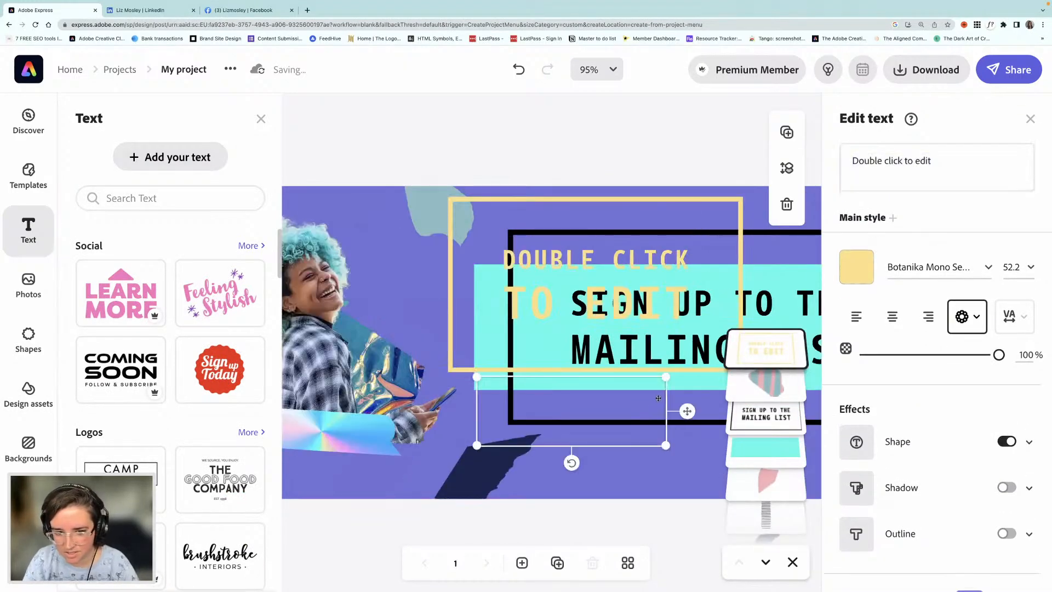
Set the new text's font to Bebas Neue Regular and turn off its surrounding shape effect.
{"action": "left_click", "coordinate": [931, 267]}
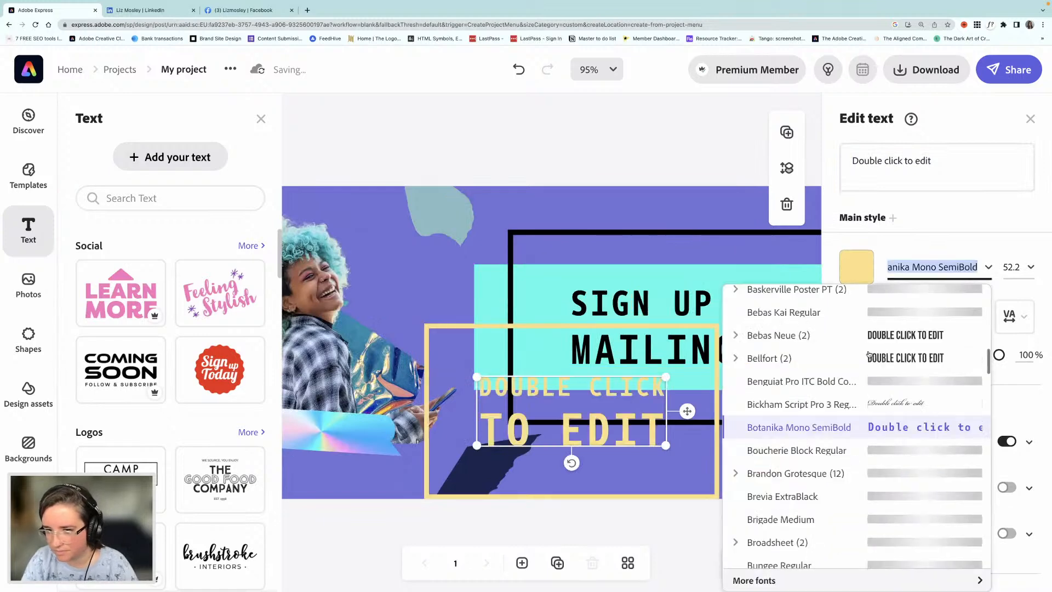
{"action": "scroll", "coordinate": [868, 355], "scroll_direction": "up", "scroll_amount": 1}
{"action": "left_click", "coordinate": [870, 371]}
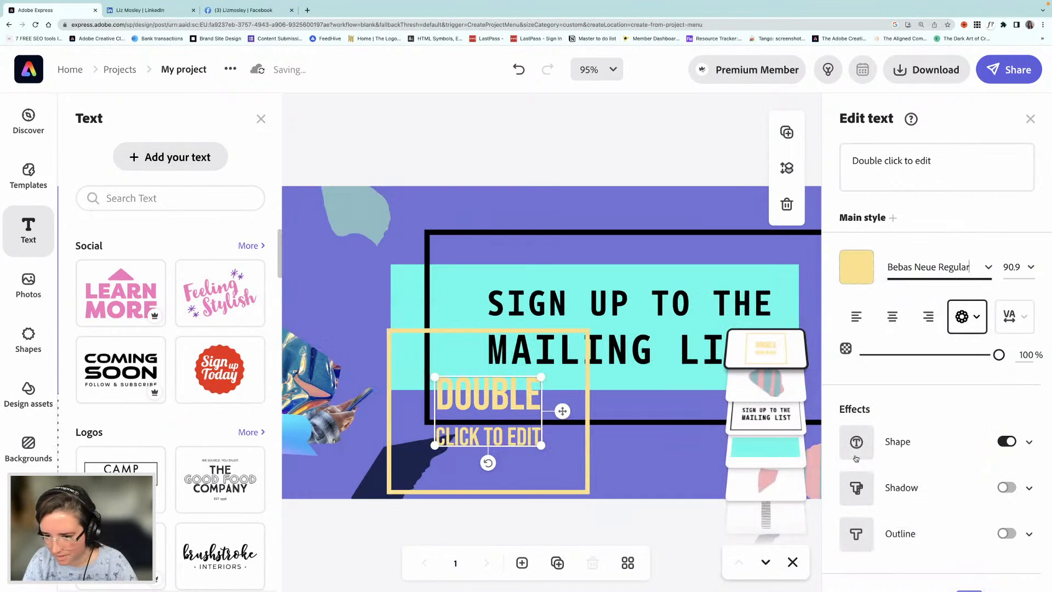
{"action": "left_click", "coordinate": [1006, 442]}
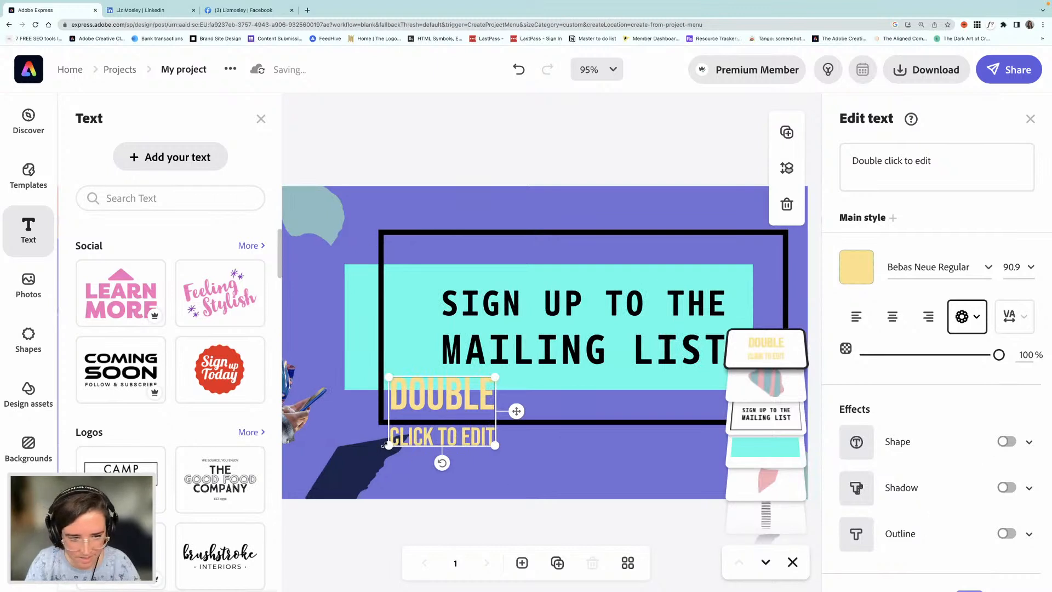
Shrink the placeholder text slightly, move it below the black frame and replace its wording with the brand's website address.
{"action": "left_click_drag", "start_coordinate": [388, 445], "coordinate": [281, 429]}
{"action": "left_click_drag", "start_coordinate": [406, 395], "coordinate": [567, 452]}
{"action": "left_click", "coordinate": [883, 163]}
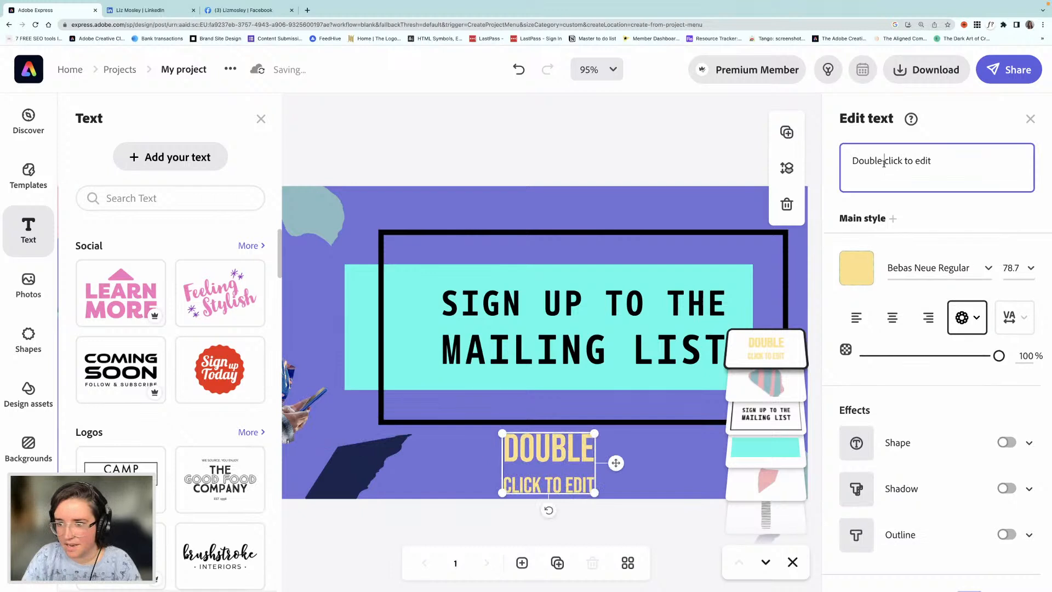
{"action": "triple_click", "coordinate": [883, 162]}
{"action": "type", "text": "lizmo"}
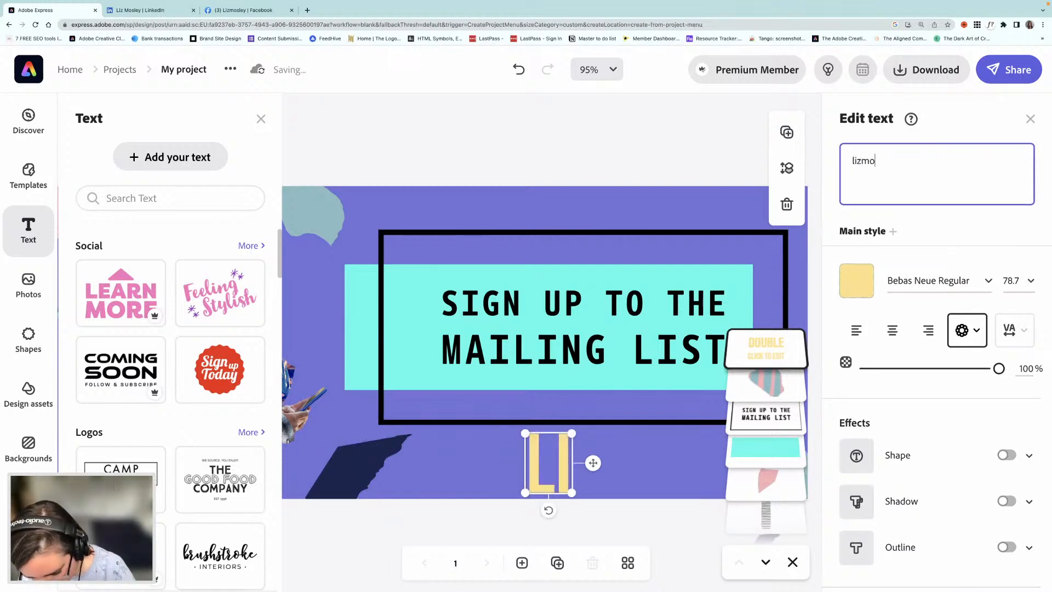
{"action": "type", "text": "sley.net"}
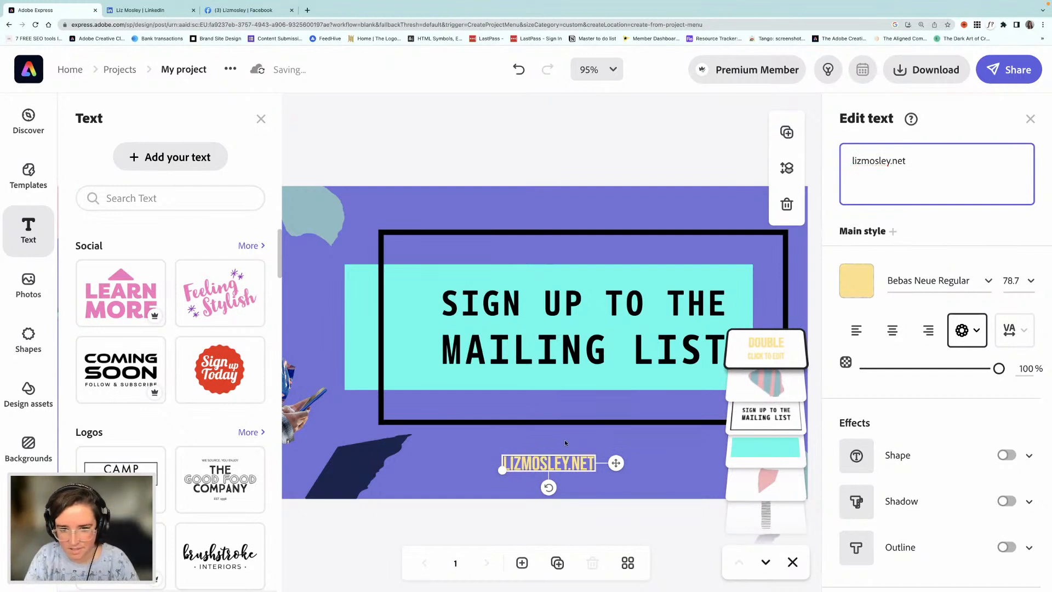
Set the website text's font to Botanika Regular and enlarge it to about size 56, positioned beneath the frame.
{"action": "left_click", "coordinate": [549, 351]}
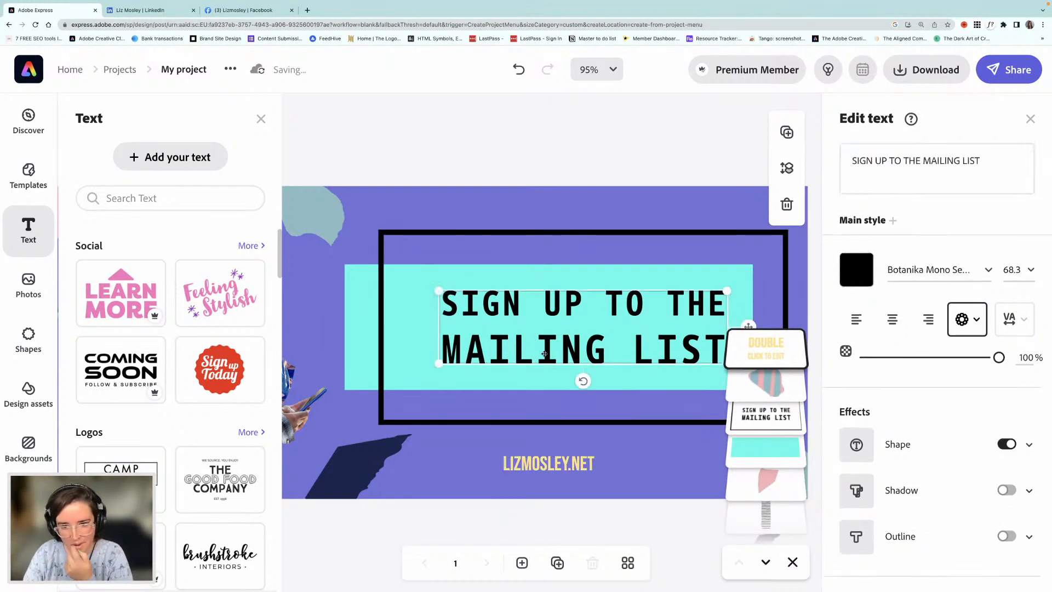
{"action": "scroll", "coordinate": [561, 462], "scroll_direction": "left", "scroll_amount": 3}
{"action": "left_click", "coordinate": [562, 462]}
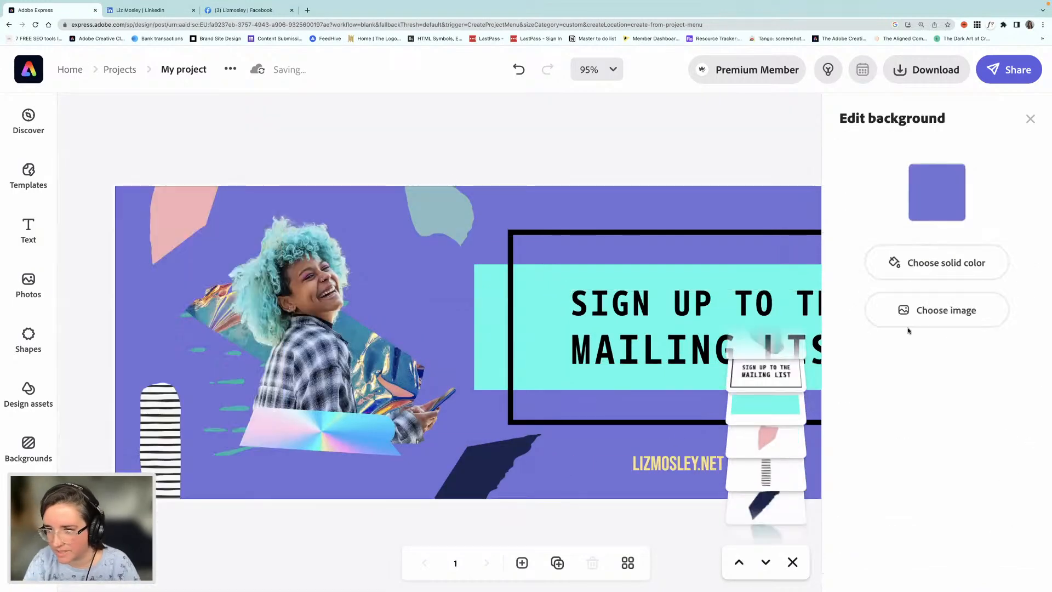
{"action": "left_click", "coordinate": [651, 467]}
{"action": "left_click", "coordinate": [919, 265]}
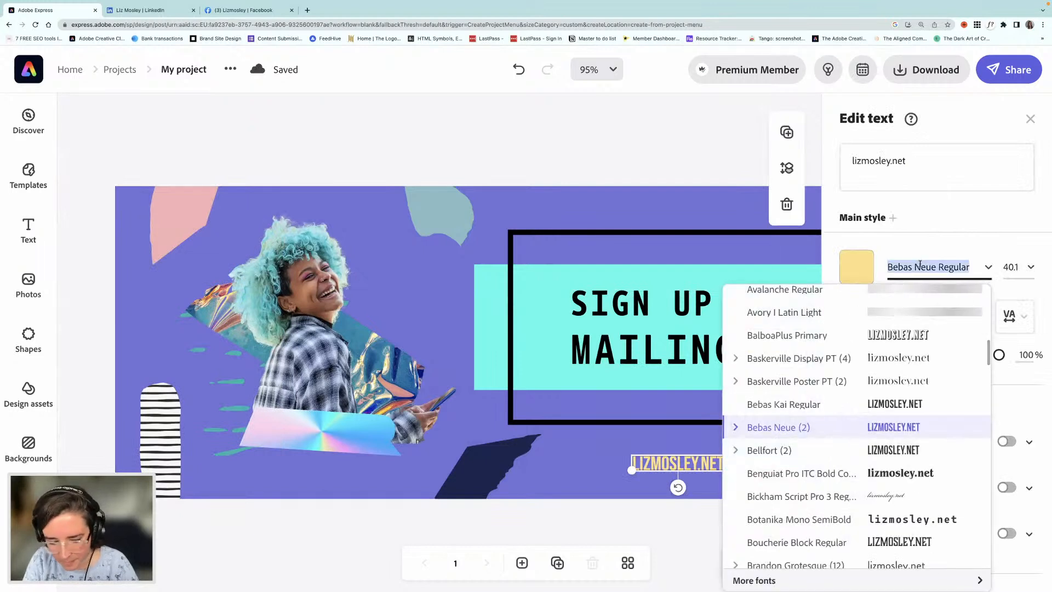
{"action": "type", "text": "Botani"}
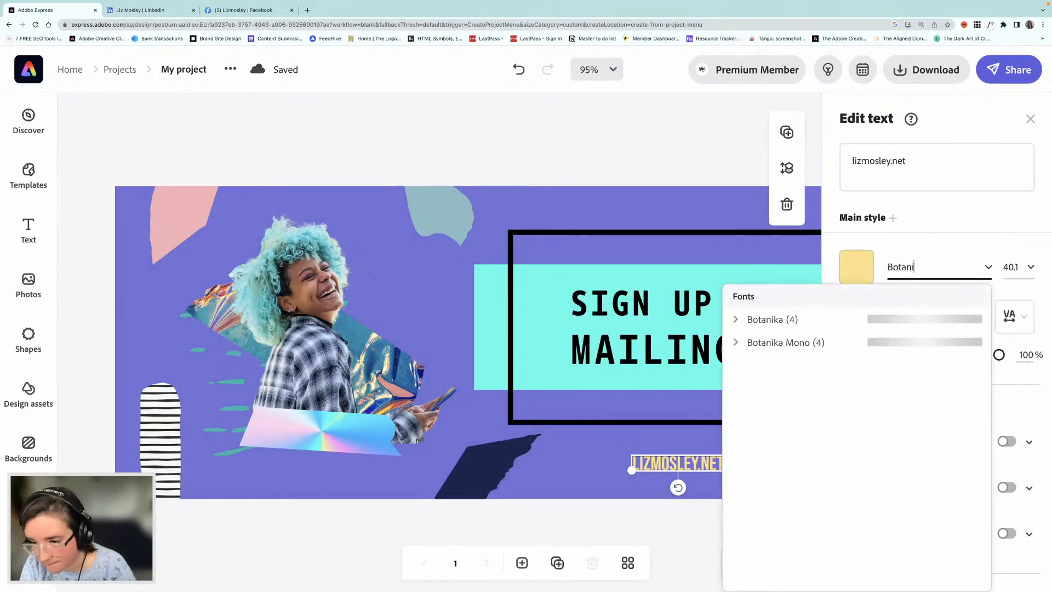
{"action": "left_click", "coordinate": [884, 318]}
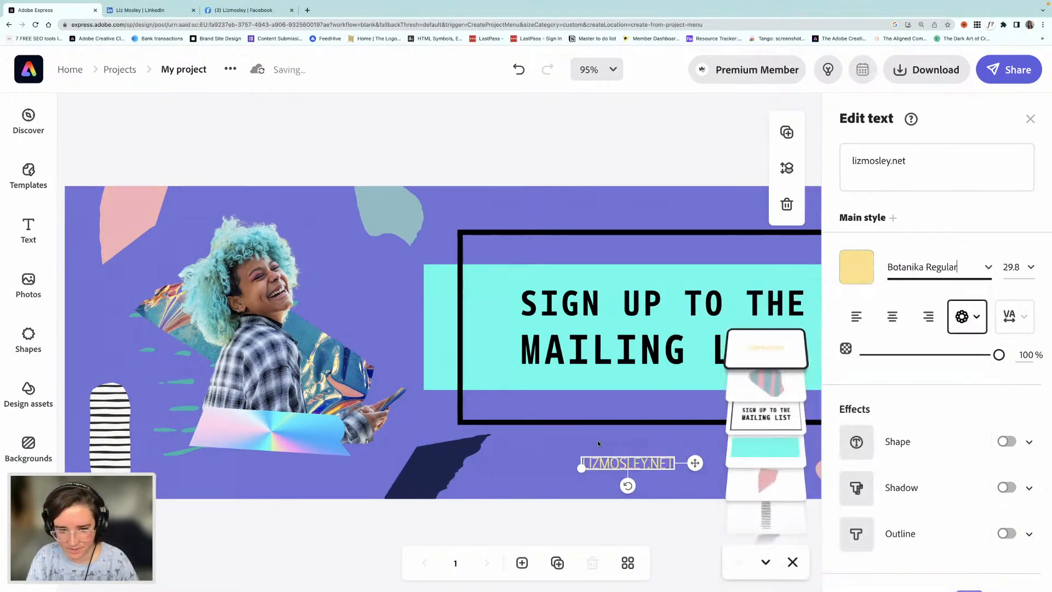
{"action": "left_click_drag", "start_coordinate": [512, 473], "coordinate": [432, 478]}
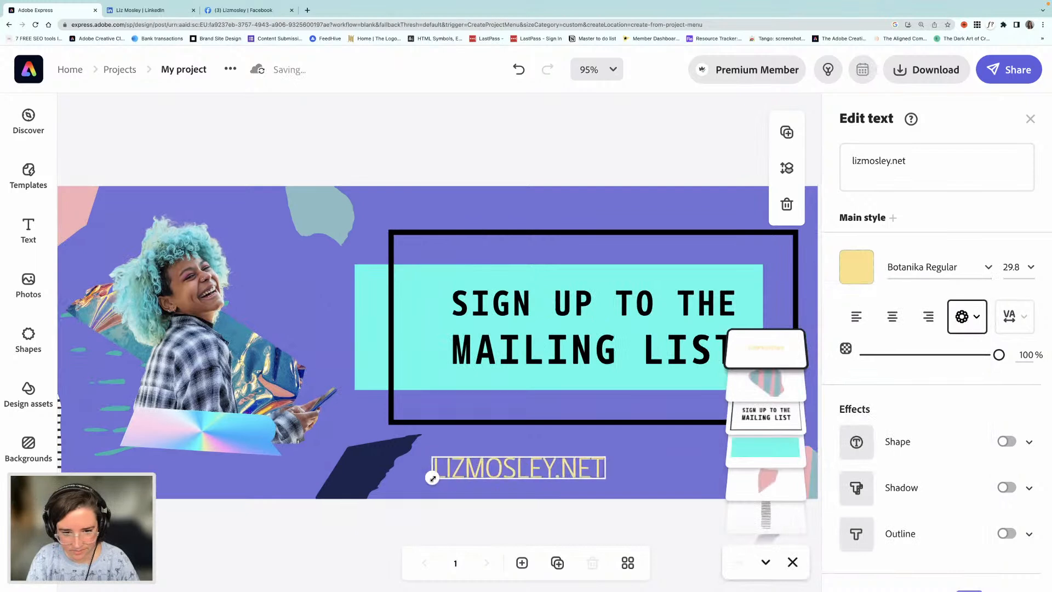
{"action": "left_click_drag", "start_coordinate": [545, 467], "coordinate": [600, 465]}
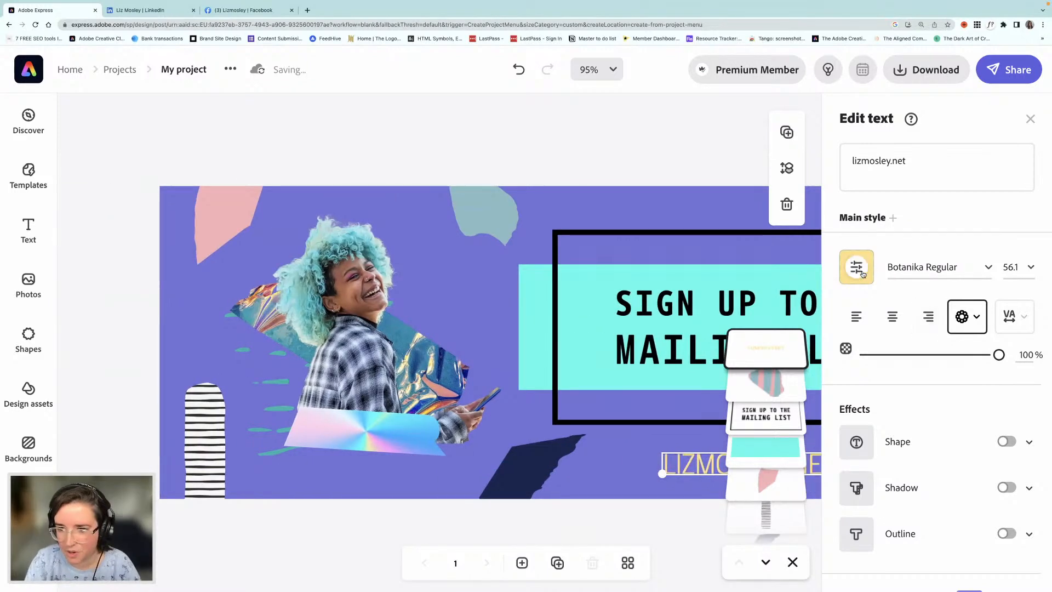
Recolour the website text mint green (#A3DDC8), sampled from the artwork near the woman's hair.
{"action": "left_click", "coordinate": [803, 313]}
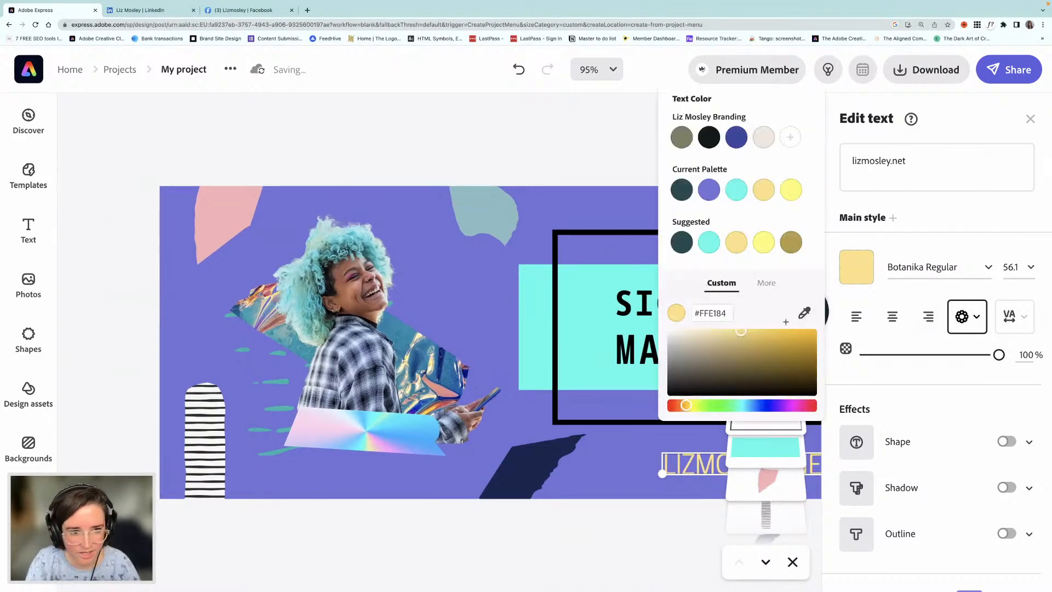
{"action": "left_click", "coordinate": [386, 263]}
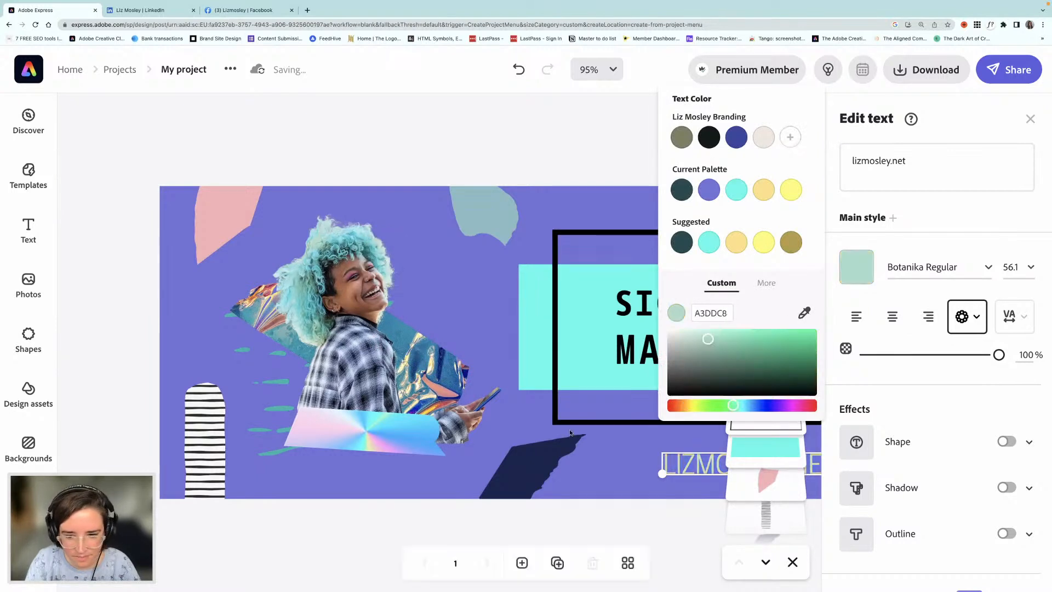
{"action": "scroll", "coordinate": [406, 373], "scroll_direction": "right", "scroll_amount": 2}
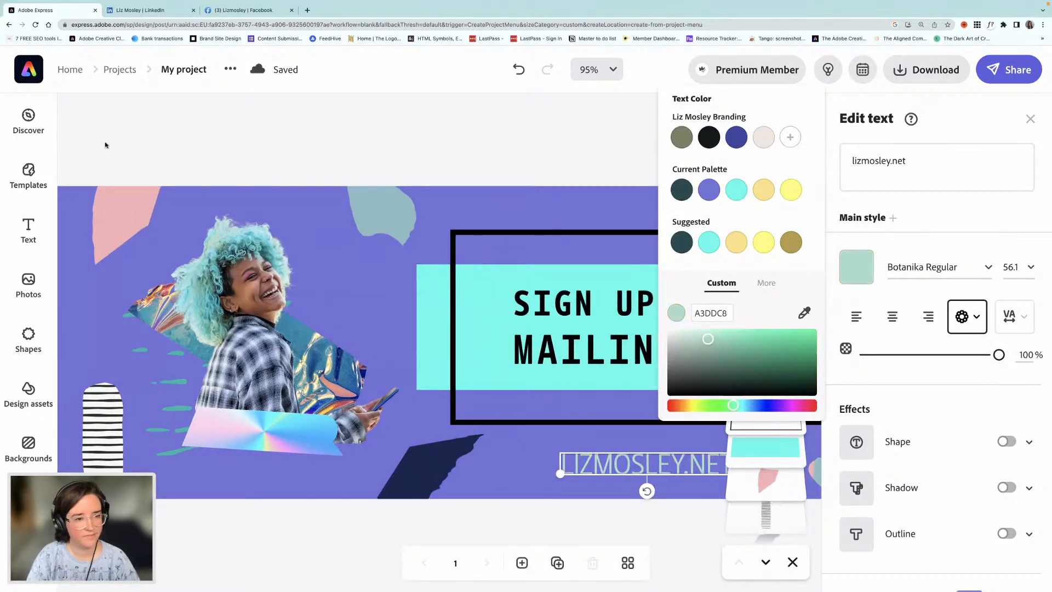
{"action": "left_click", "coordinate": [105, 143]}
{"action": "key", "text": "super+minus"}
{"action": "key", "text": "super+minus"}
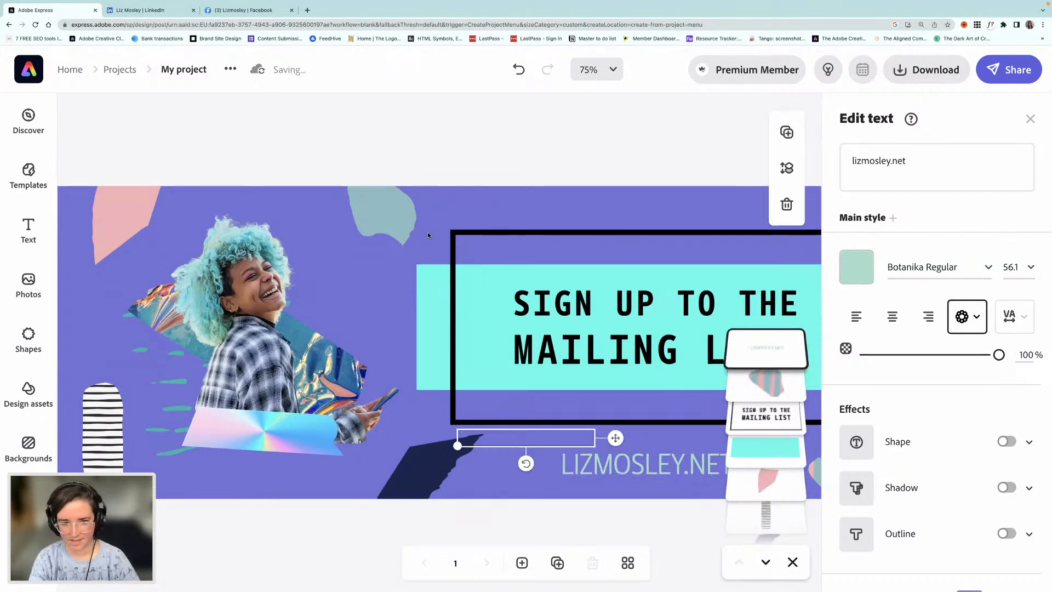
{"action": "left_click", "coordinate": [568, 189]}
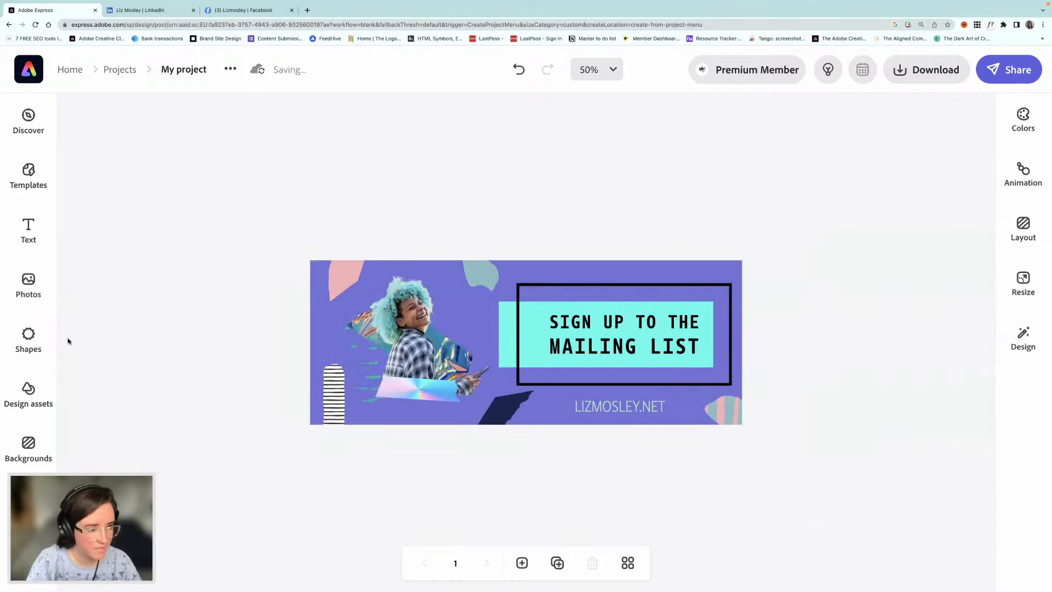
Add the white torn shape with black dashes from the collage assets, shrink it and place it at the cover's upper right corner.
{"action": "left_click", "coordinate": [29, 393]}
{"action": "scroll", "coordinate": [205, 371], "scroll_direction": "up", "scroll_amount": 5}
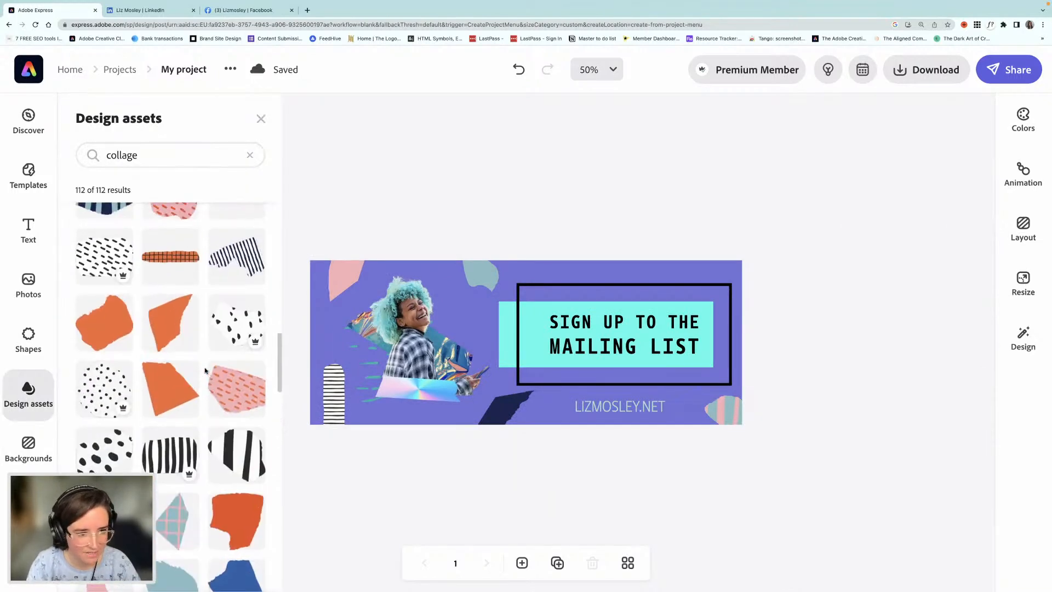
{"action": "scroll", "coordinate": [205, 370], "scroll_direction": "up", "scroll_amount": 3}
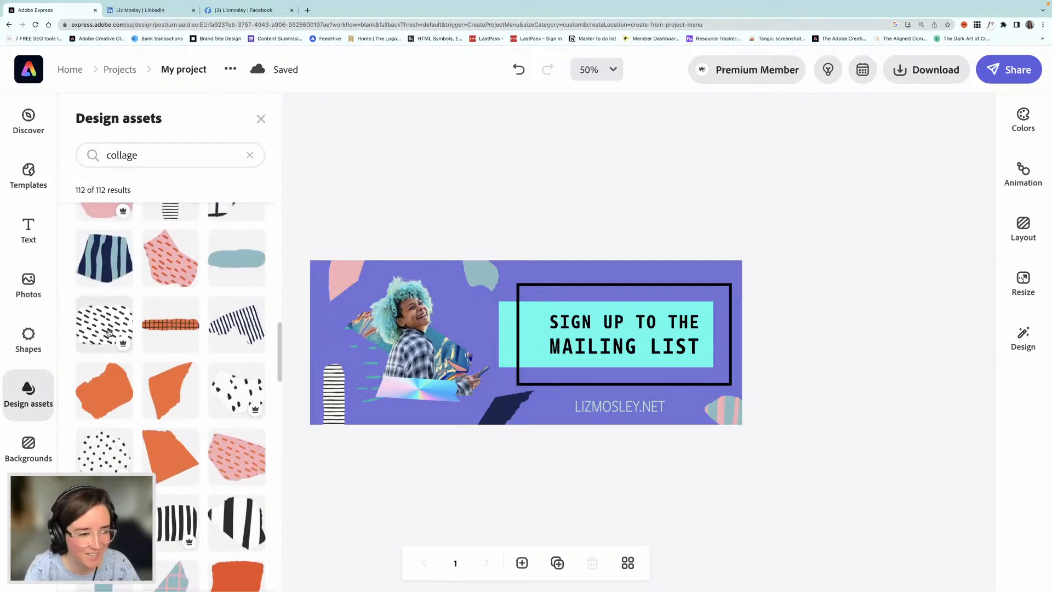
{"action": "left_click_drag", "start_coordinate": [454, 355], "coordinate": [684, 262]}
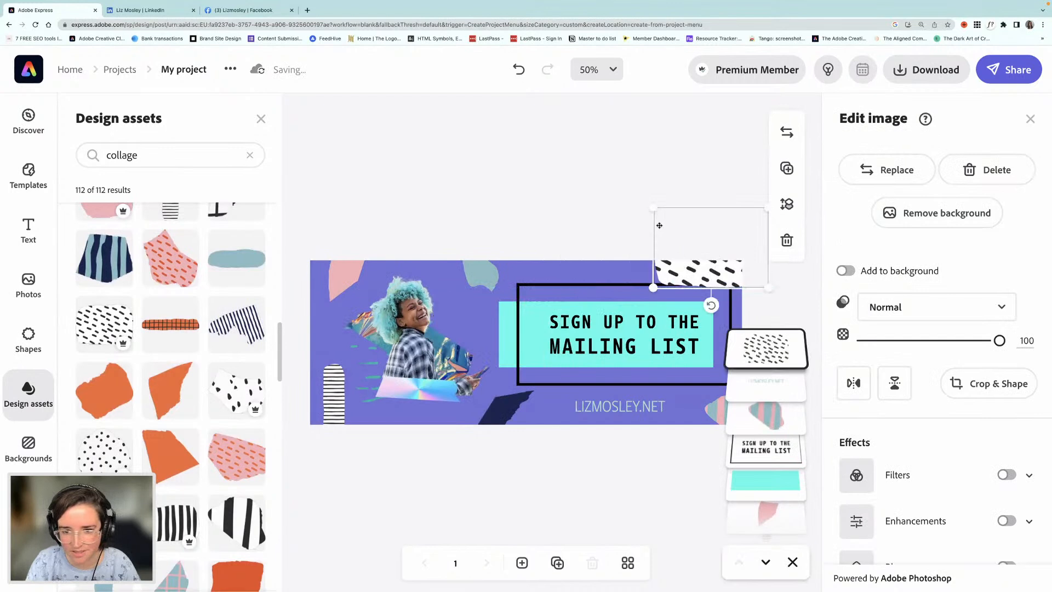
{"action": "left_click_drag", "start_coordinate": [654, 205], "coordinate": [661, 247]}
{"action": "left_click_drag", "start_coordinate": [711, 272], "coordinate": [724, 276]}
Reorder the dashed shape's layer so it sits behind the framed mailing list wording and above the turquoise label.
{"action": "left_click", "coordinate": [762, 344]}
{"action": "left_click_drag", "start_coordinate": [796, 350], "coordinate": [791, 443]}
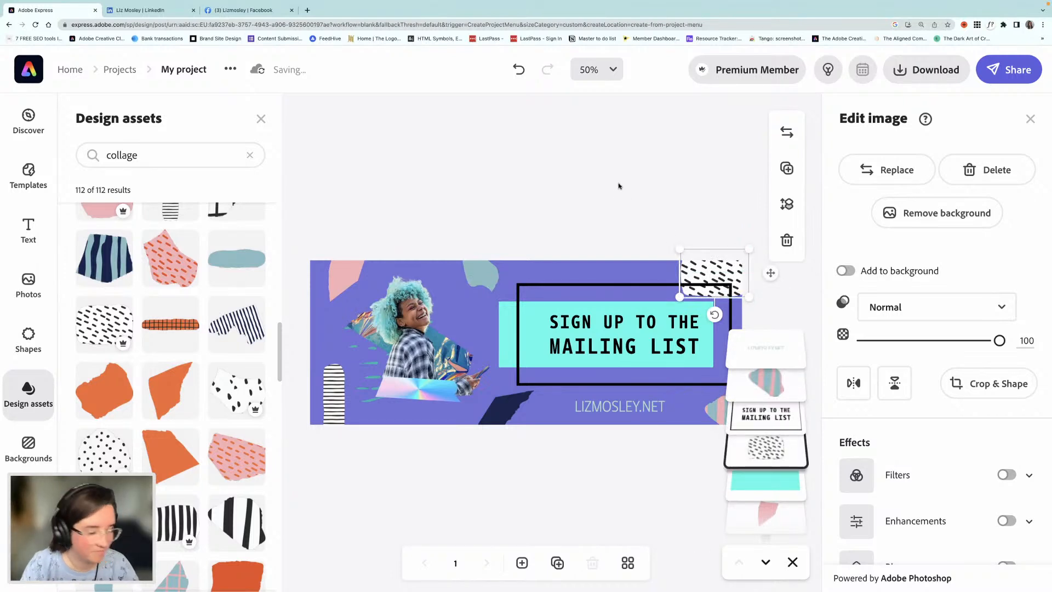
{"action": "left_click", "coordinate": [676, 246]}
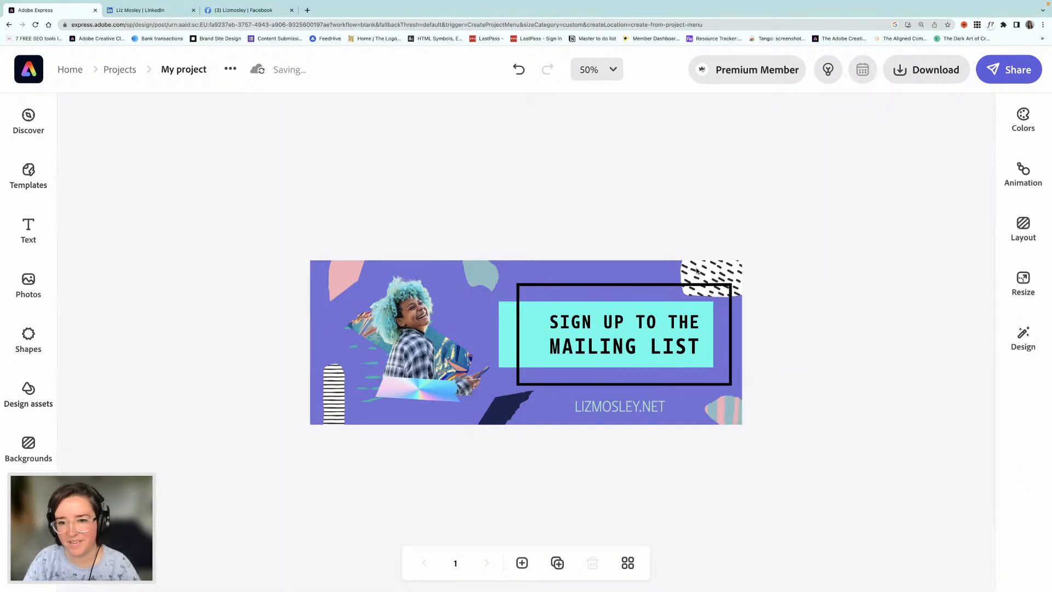
{"action": "left_click", "coordinate": [695, 270]}
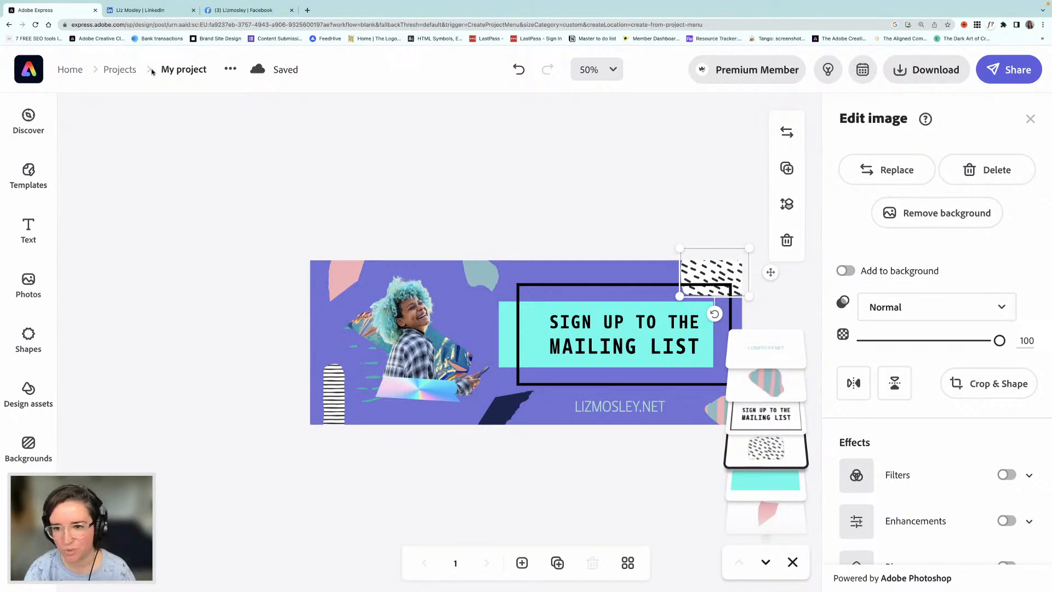
{"action": "left_click", "coordinate": [29, 69]}
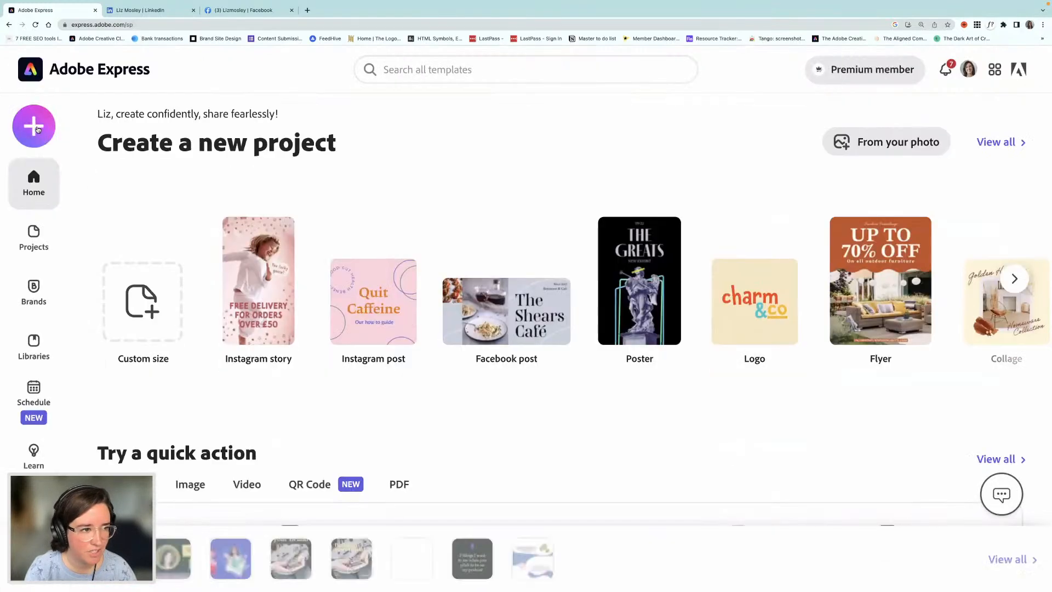
{"action": "left_click", "coordinate": [34, 127]}
{"action": "left_click", "coordinate": [181, 189]}
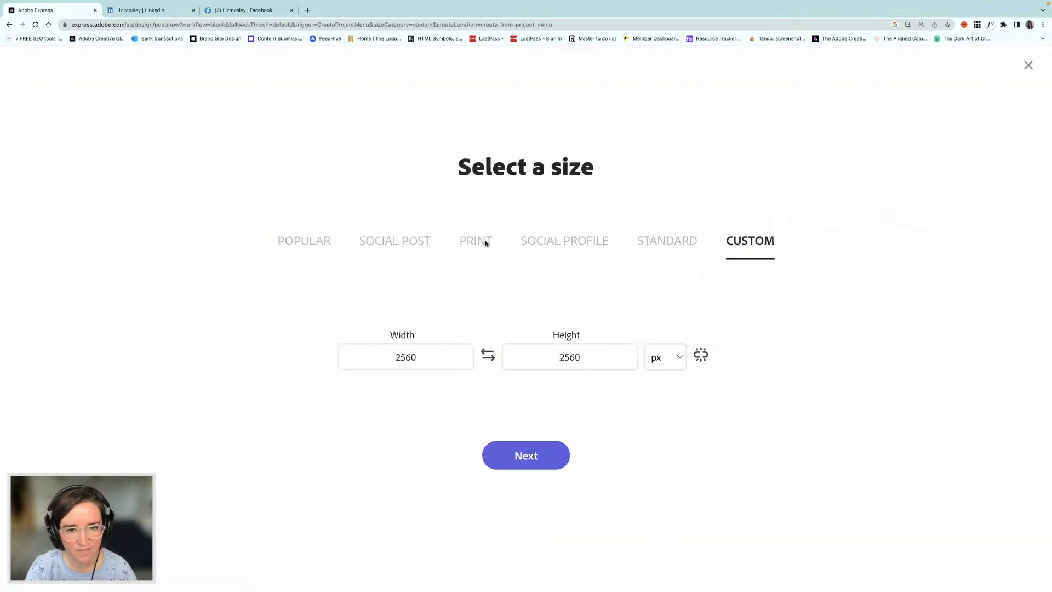
{"action": "left_click", "coordinate": [548, 243]}
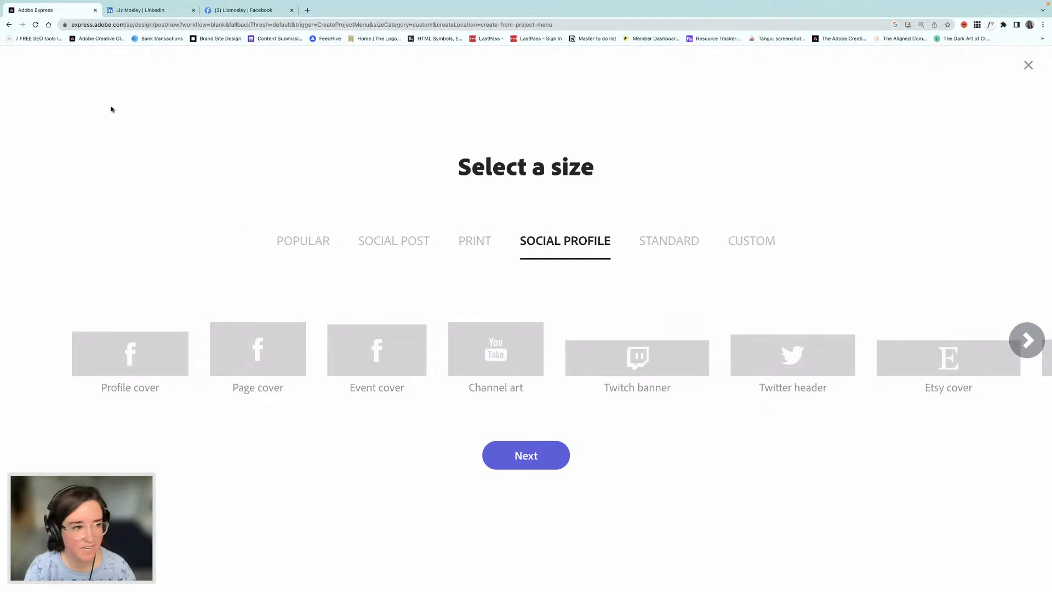
{"action": "left_click", "coordinate": [490, 373]}
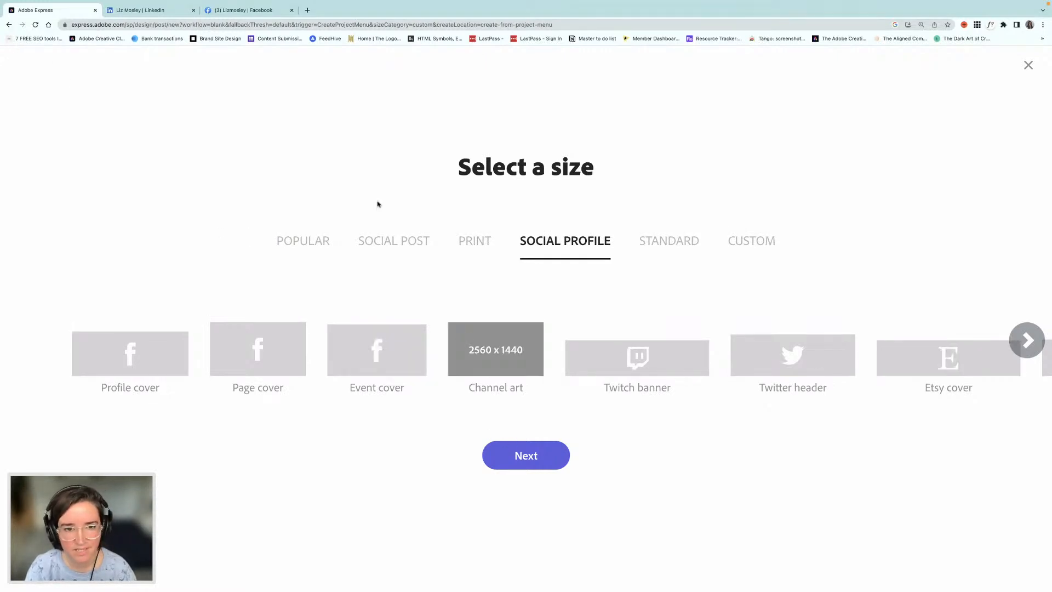
{"action": "left_click", "coordinate": [9, 25]}
{"action": "left_click", "coordinate": [585, 359]}
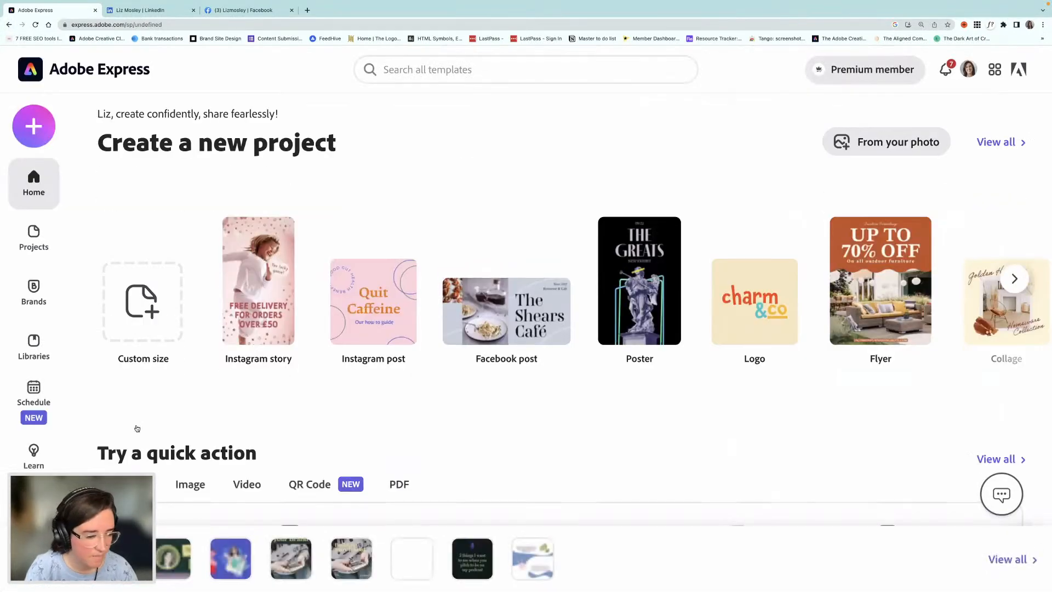
{"action": "left_click", "coordinate": [109, 557]}
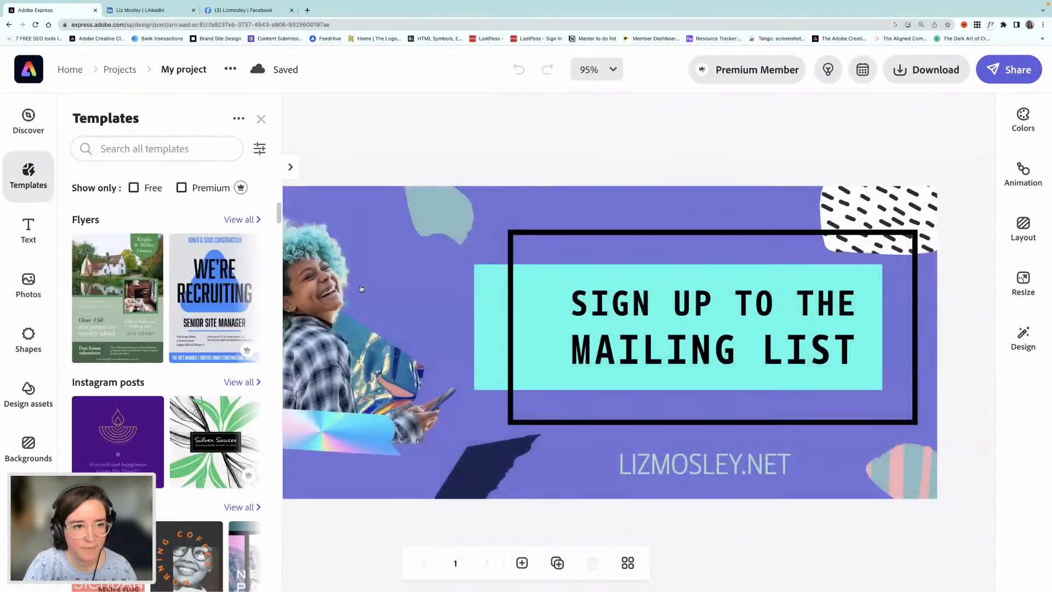
{"action": "left_click", "coordinate": [290, 167]}
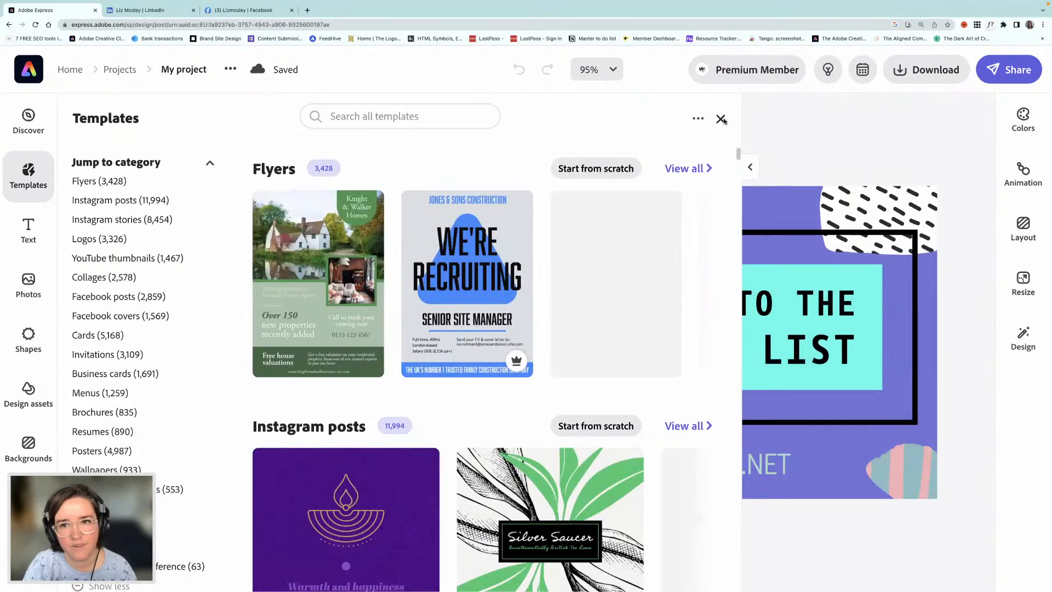
{"action": "left_click", "coordinate": [721, 119]}
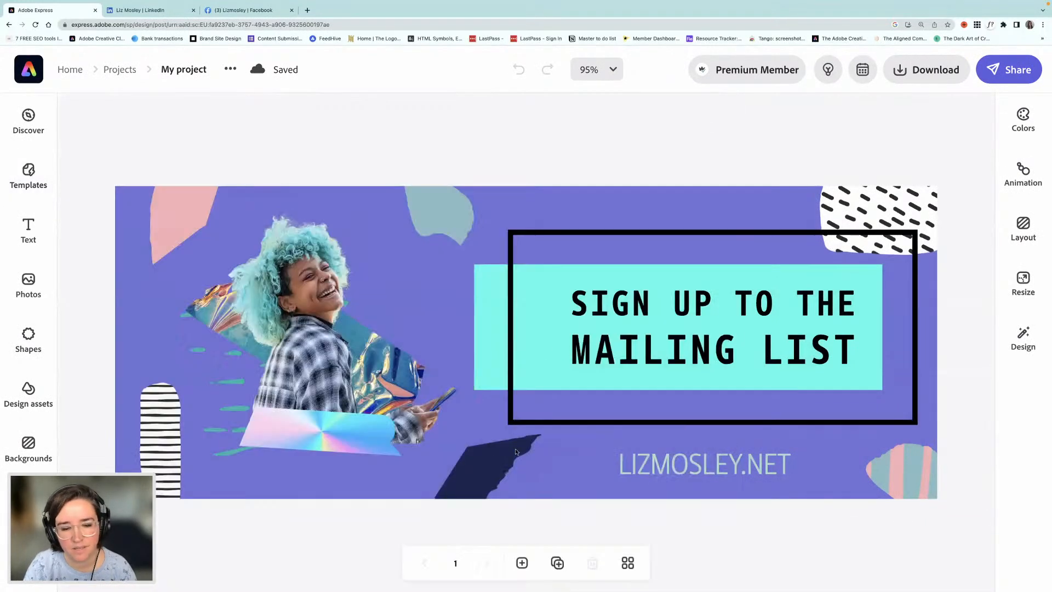
Duplicate the cover as a second page and resize the copy to the 1500 x 500 Twitter header format.
{"action": "left_click", "coordinate": [557, 563]}
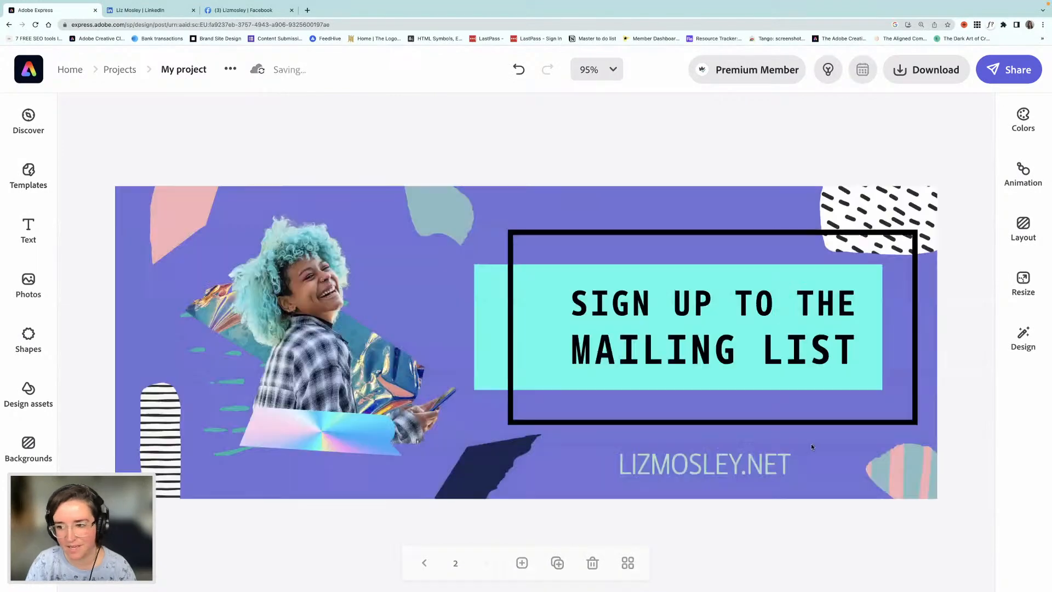
{"action": "left_click", "coordinate": [1014, 292]}
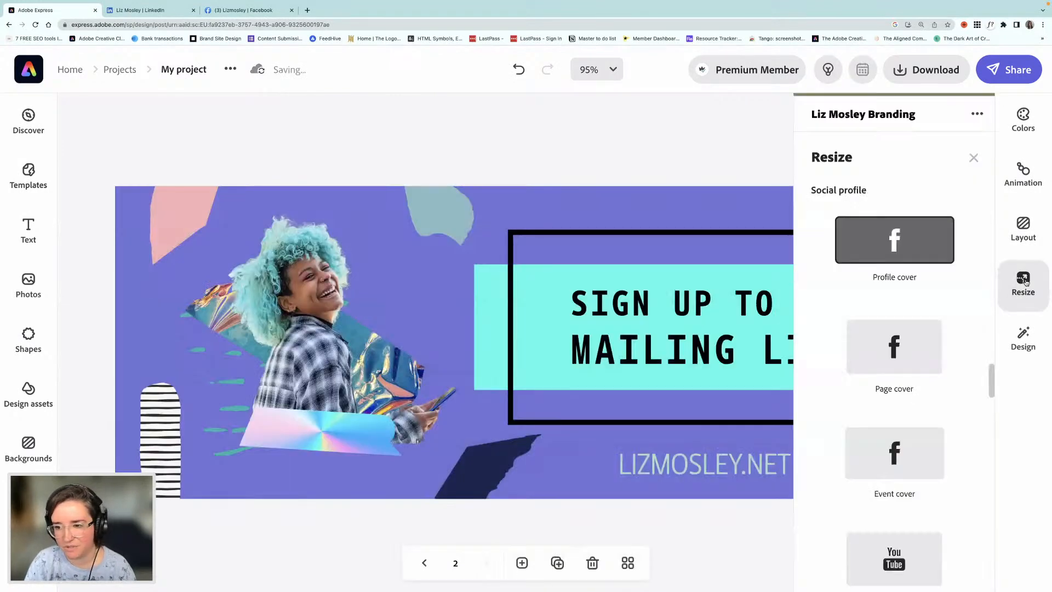
{"action": "scroll", "coordinate": [954, 378], "scroll_direction": "down", "scroll_amount": 2}
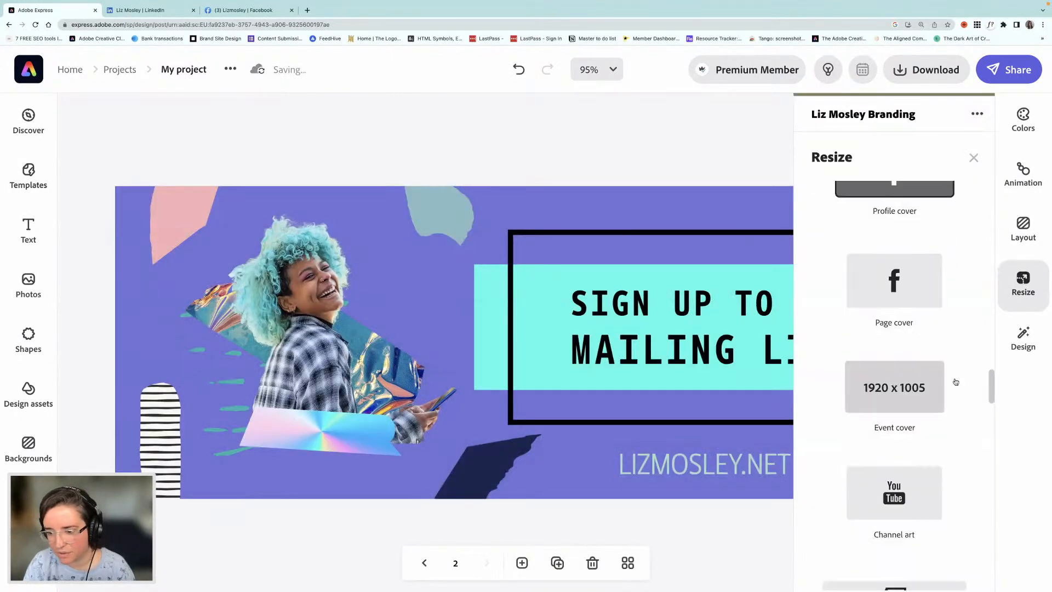
{"action": "scroll", "coordinate": [925, 337], "scroll_direction": "up", "scroll_amount": 3}
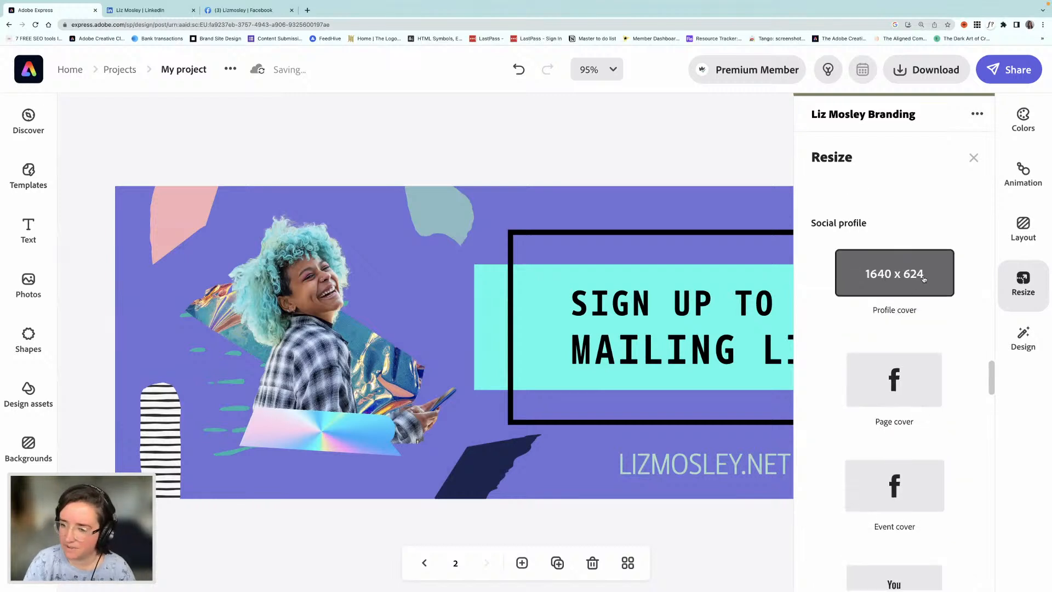
{"action": "scroll", "coordinate": [942, 353], "scroll_direction": "down", "scroll_amount": 7}
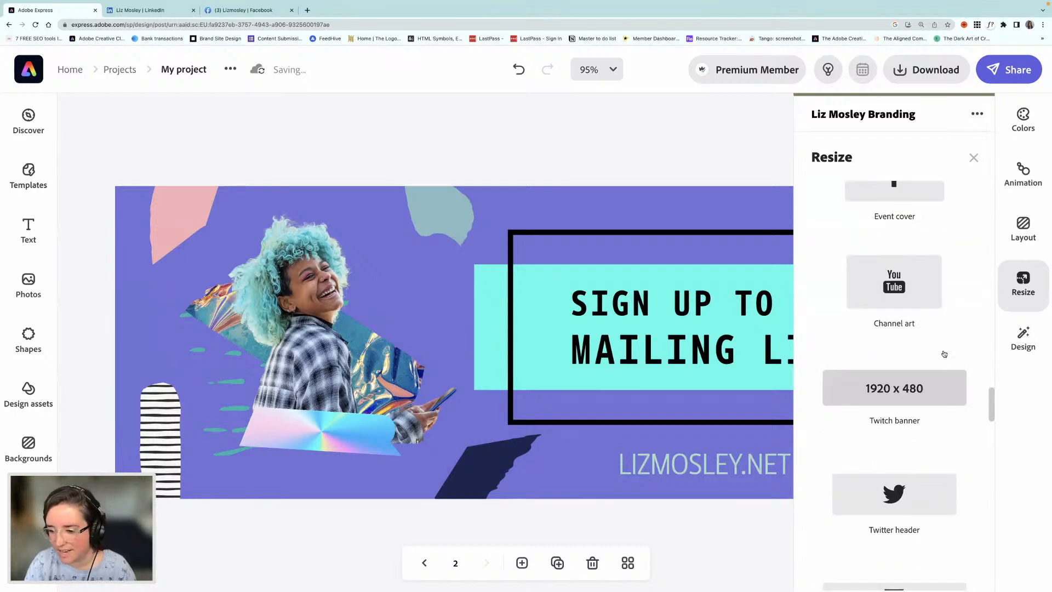
{"action": "scroll", "coordinate": [943, 353], "scroll_direction": "down", "scroll_amount": 5}
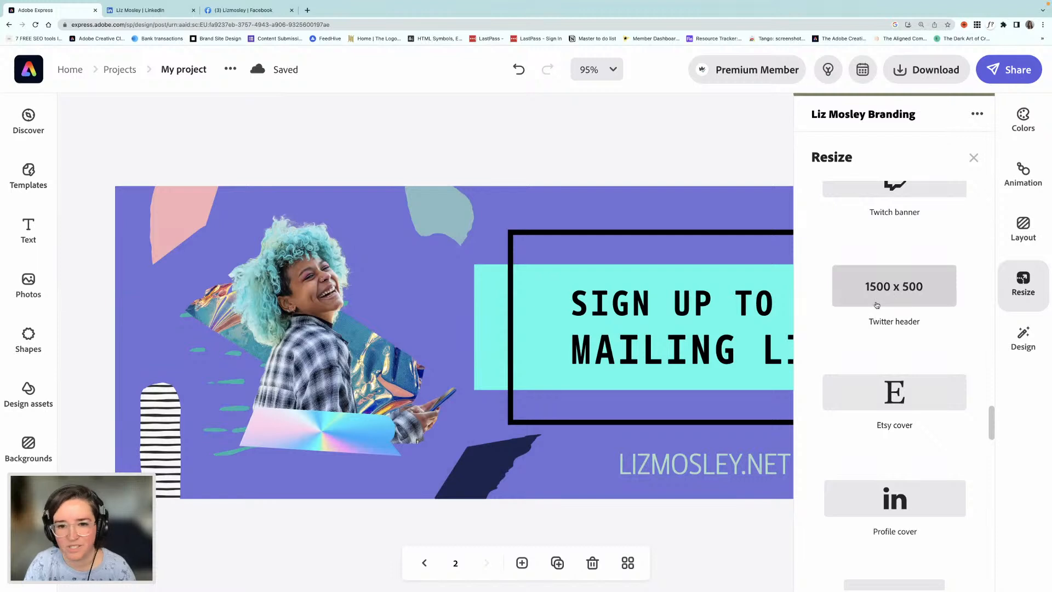
{"action": "left_click", "coordinate": [877, 305]}
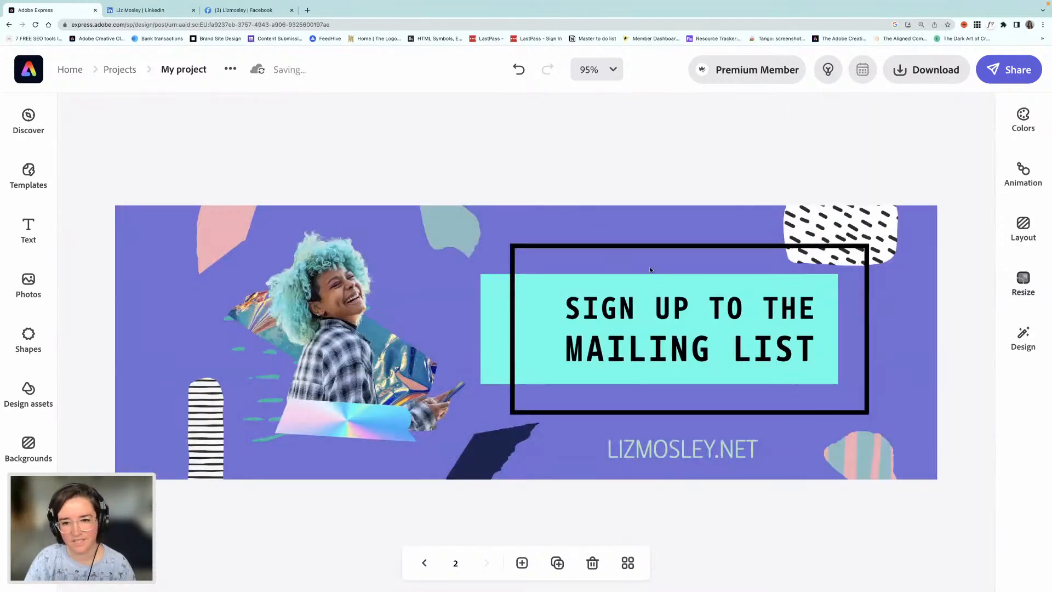
Spread the header's decorations outward, moving the striped pill and pink shape toward the left edge and the dashed shape toward the upper right corner.
{"action": "left_click", "coordinate": [884, 239]}
{"action": "scroll", "coordinate": [694, 196], "scroll_direction": "right", "scroll_amount": 1}
{"action": "key", "text": "super+minus"}
{"action": "scroll", "coordinate": [496, 218], "scroll_direction": "left", "scroll_amount": 3}
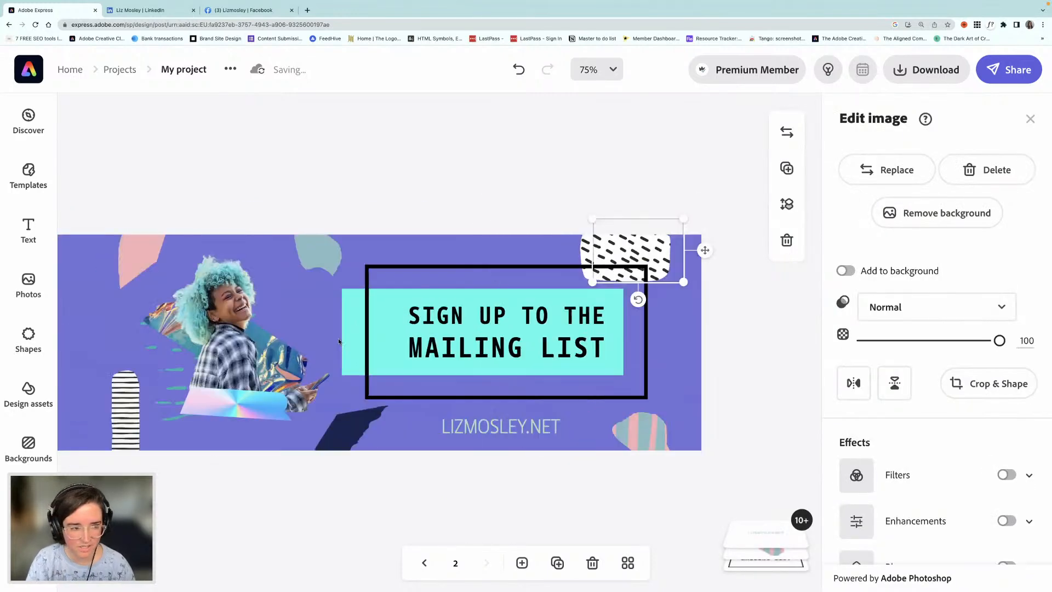
{"action": "left_click_drag", "start_coordinate": [173, 400], "coordinate": [142, 403]}
{"action": "left_click_drag", "start_coordinate": [181, 267], "coordinate": [161, 278]}
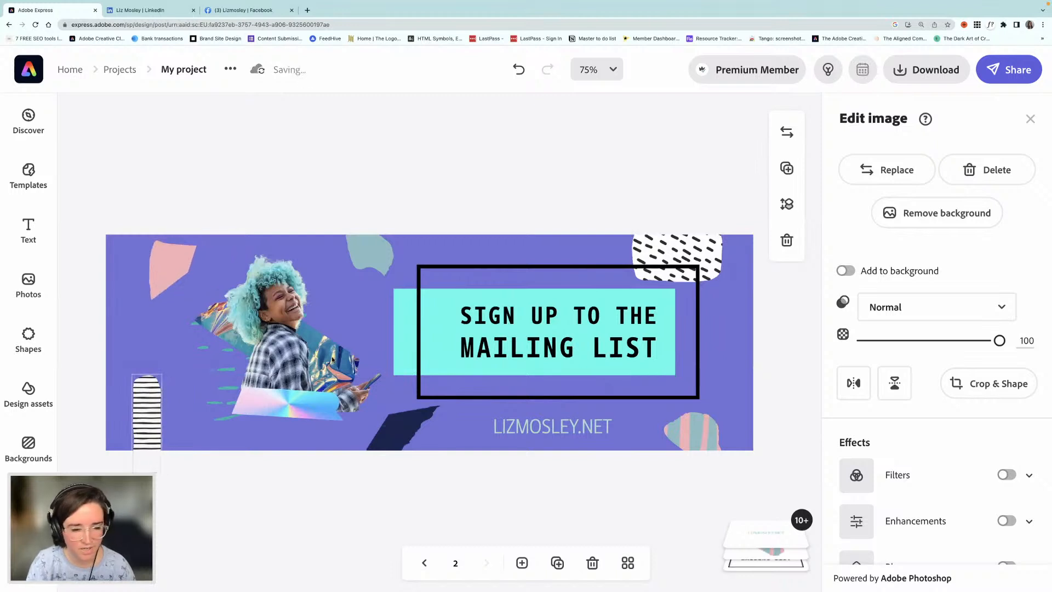
{"action": "left_click_drag", "start_coordinate": [706, 247], "coordinate": [711, 240]}
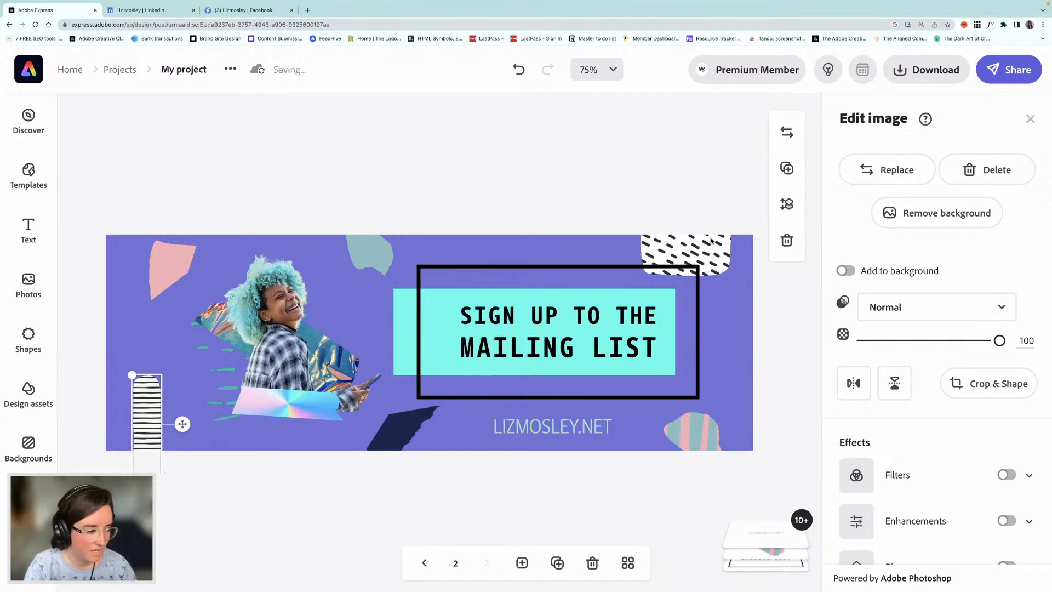